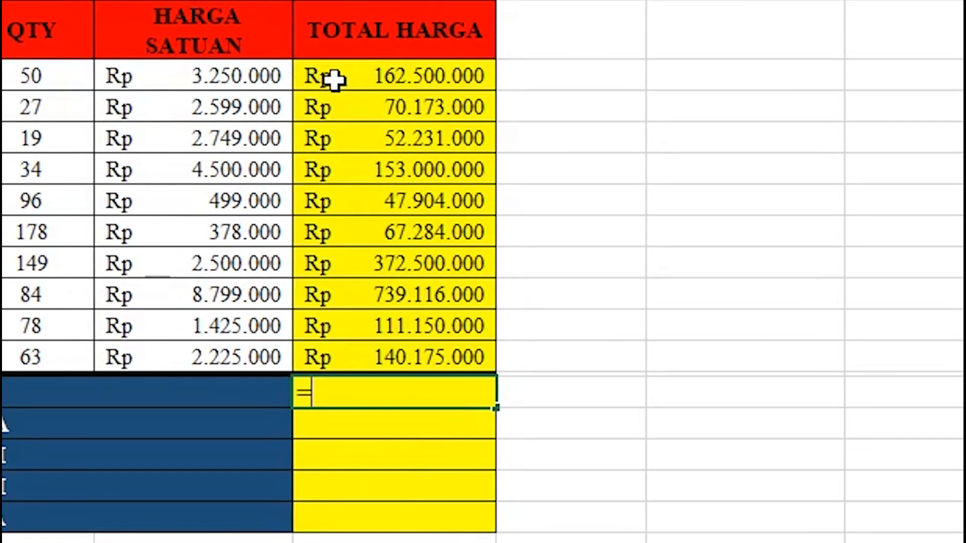
Enter =F7+F8+F9+F10+F11+F12 in the JUMLAH cell, giving 553.092.000.
click(333, 79)
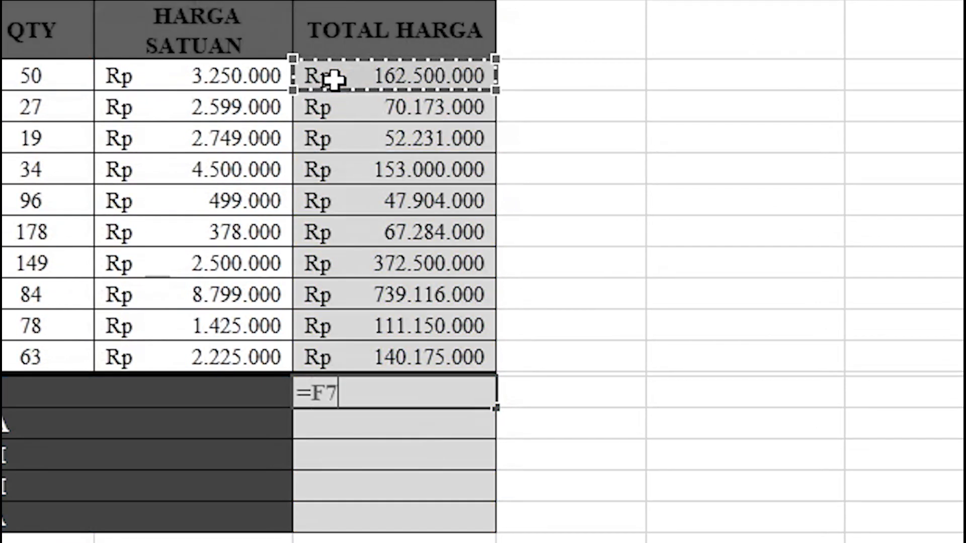
text(+)
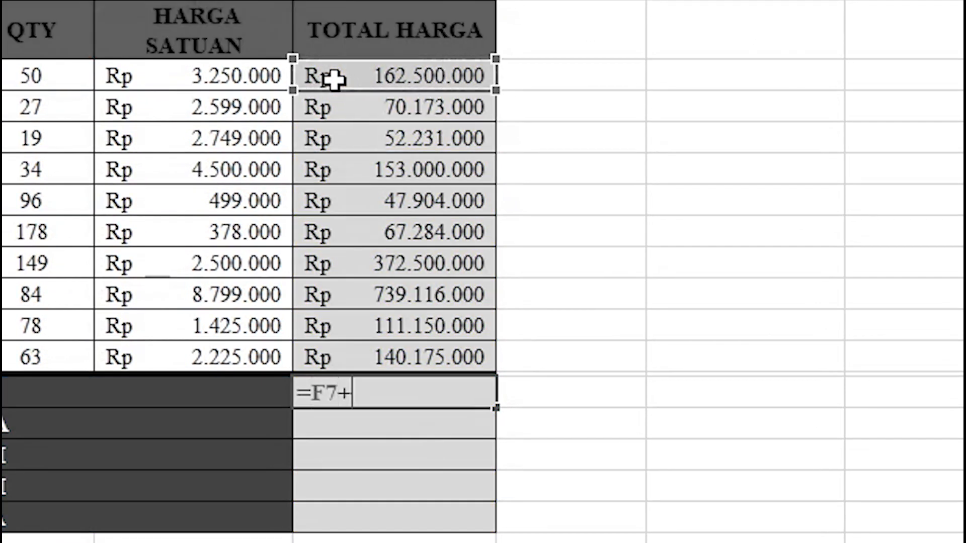
click(356, 108)
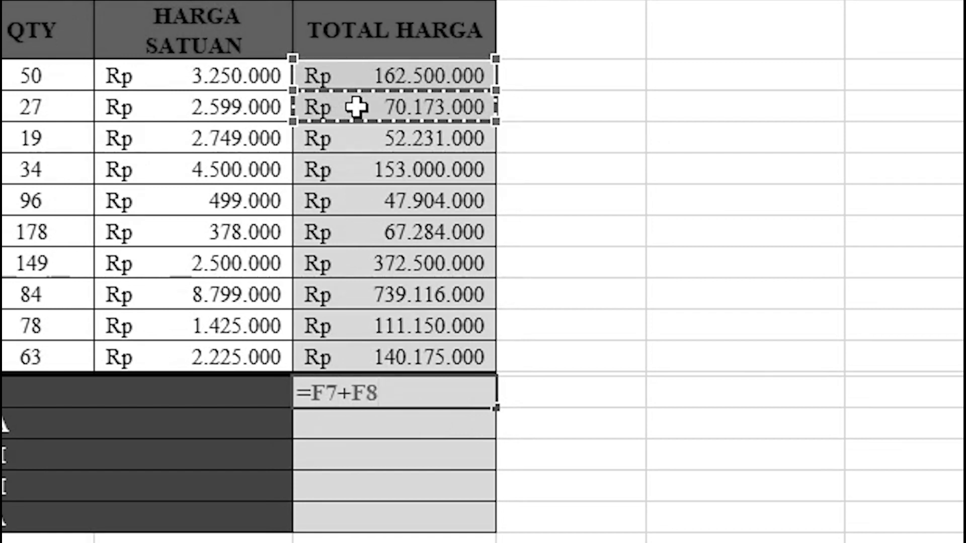
text(+)
click(377, 135)
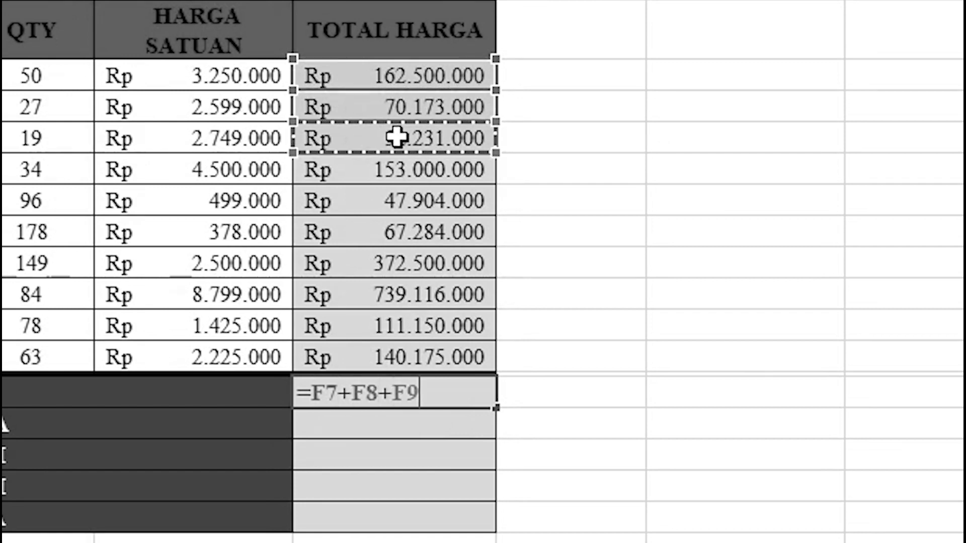
text(+)
click(462, 167)
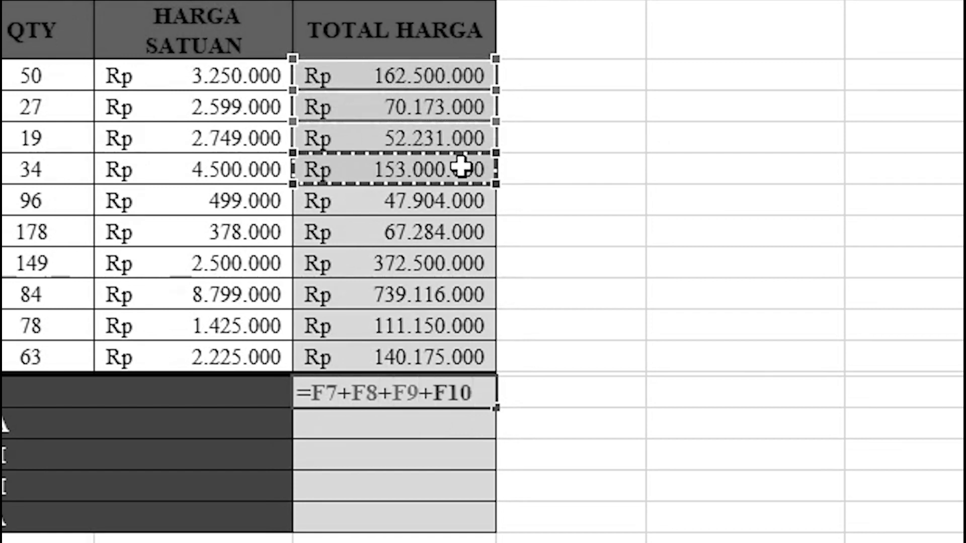
text(+)
click(447, 203)
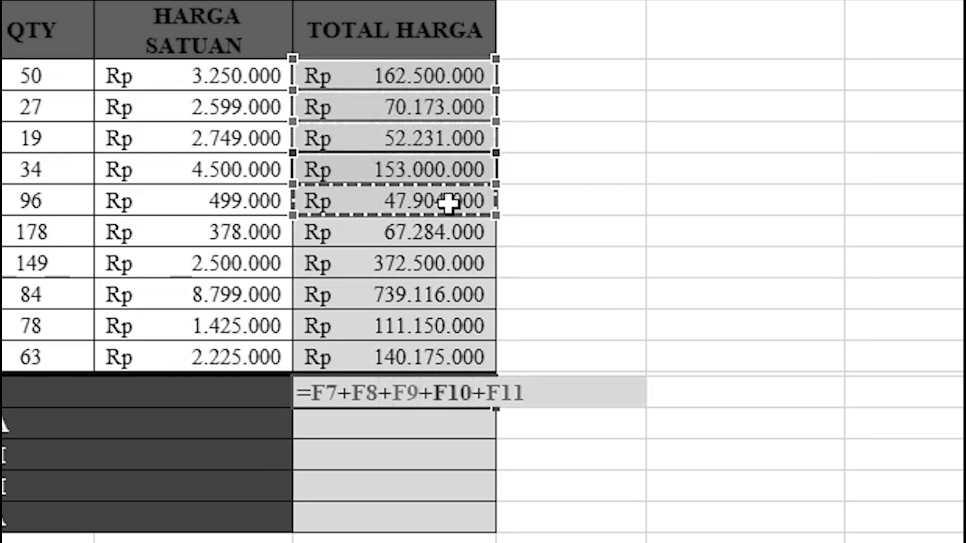
text(+)
click(425, 241)
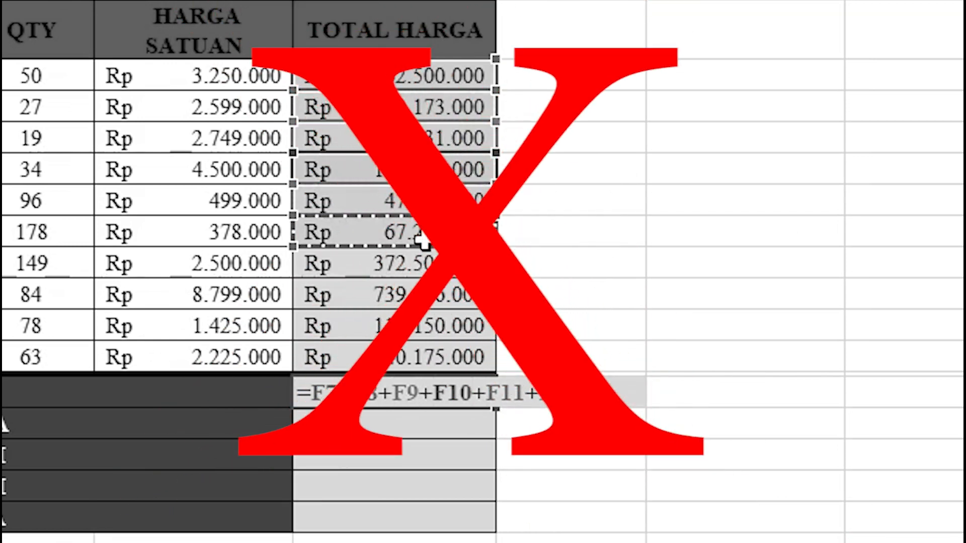
key(Return)
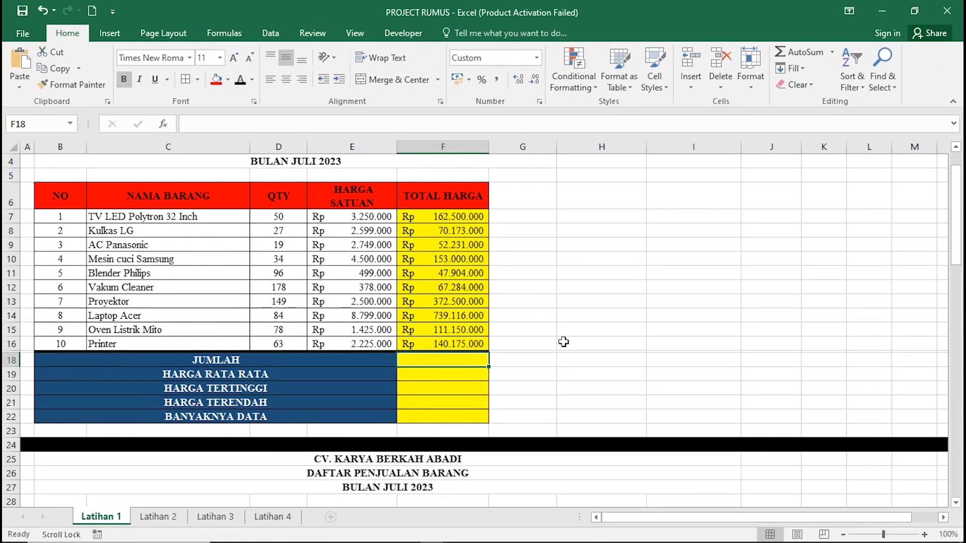
Enter discounts of 5%, 5%, 5%, 5% and 0% down the Discount column.
scroll(574, 344, down, 2)
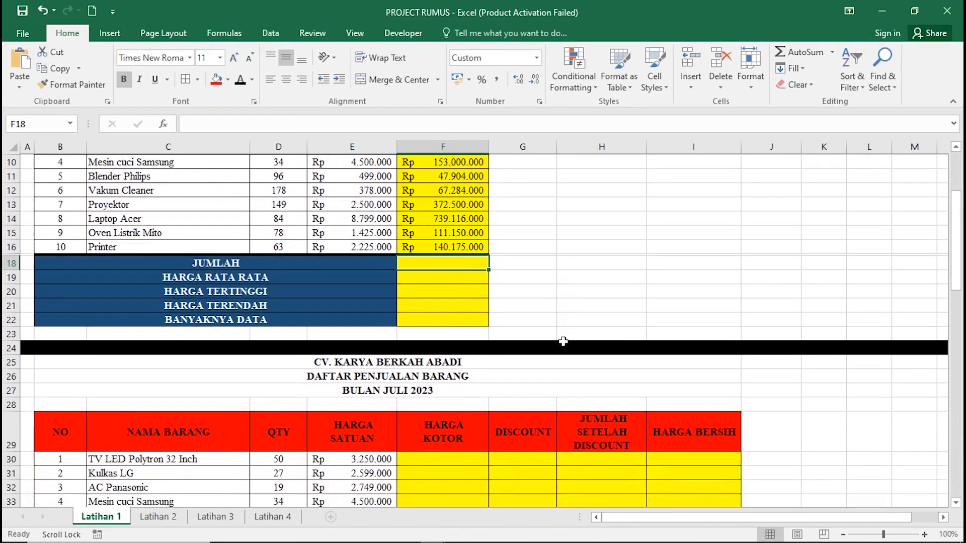
scroll(575, 344, up, 1)
scroll(563, 342, up, 1)
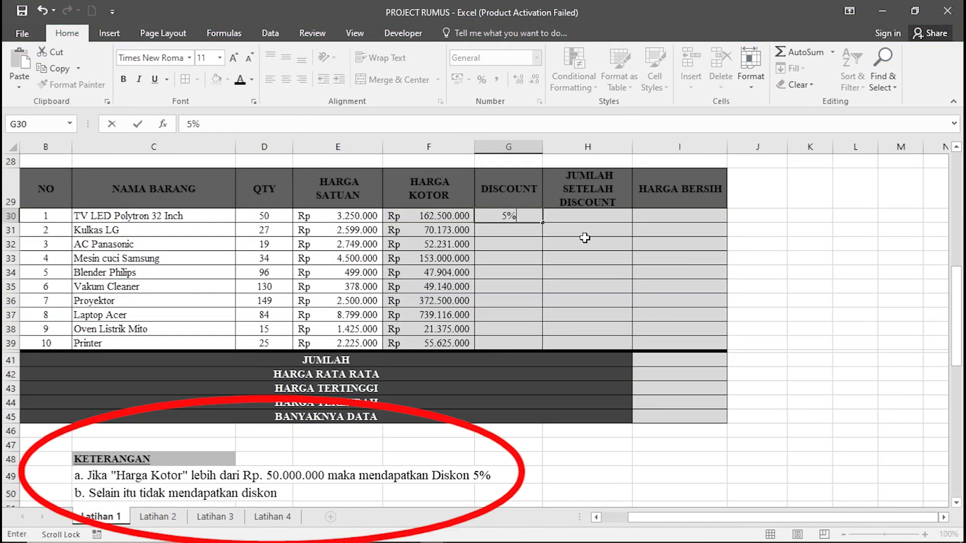
key(Return)
text(5%)
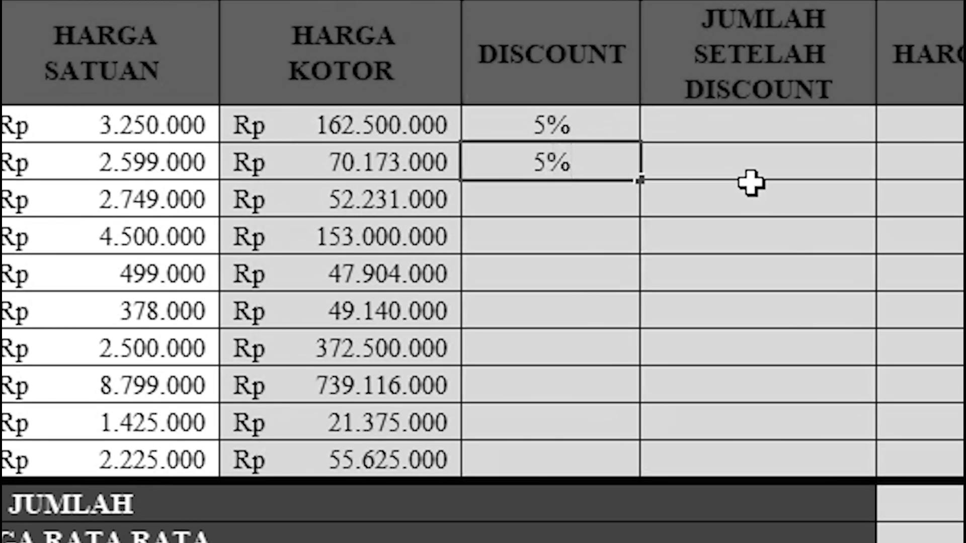
key(Return)
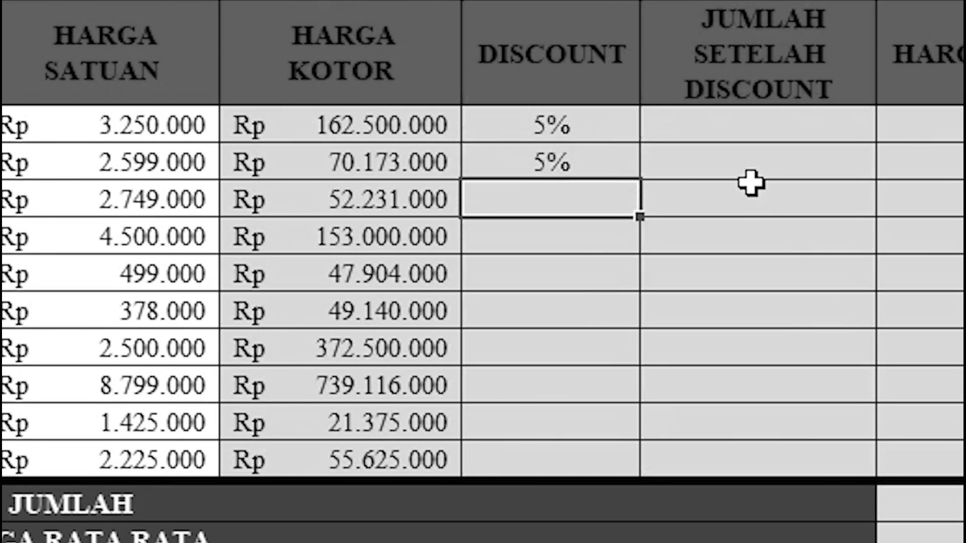
text(5%)
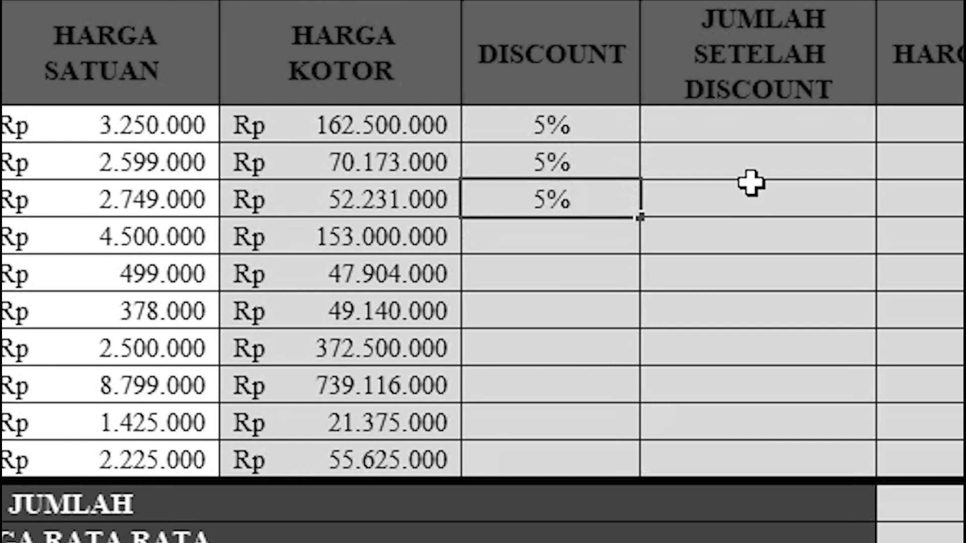
key(Return)
text(5)
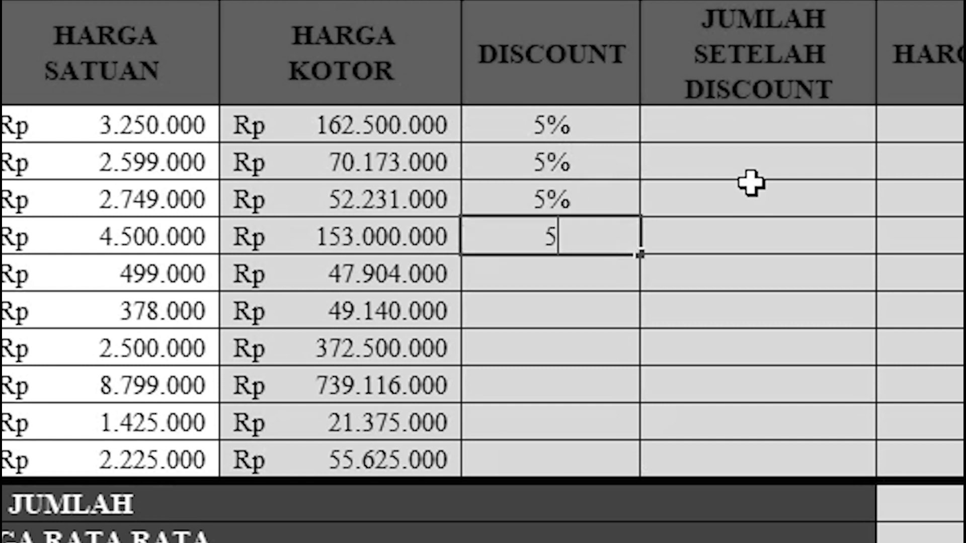
text(%)
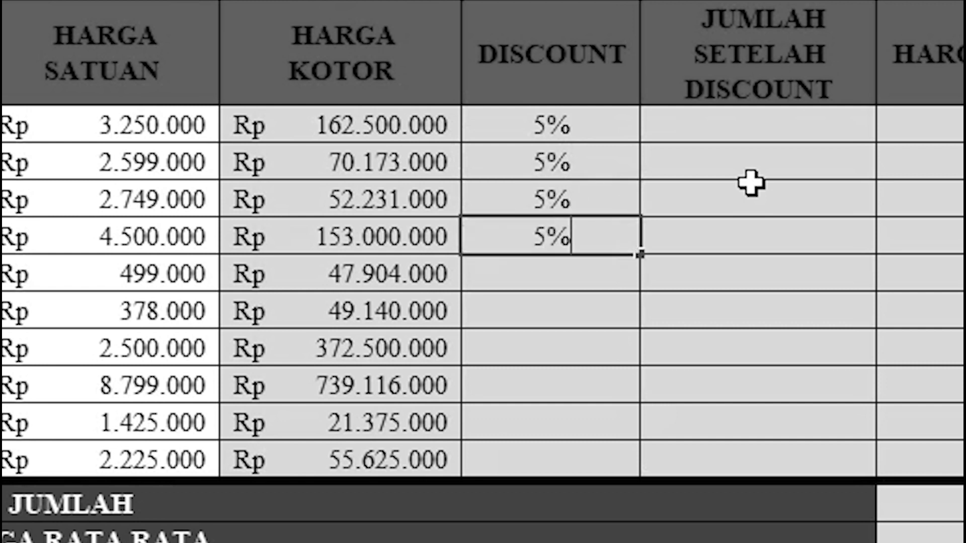
key(Return)
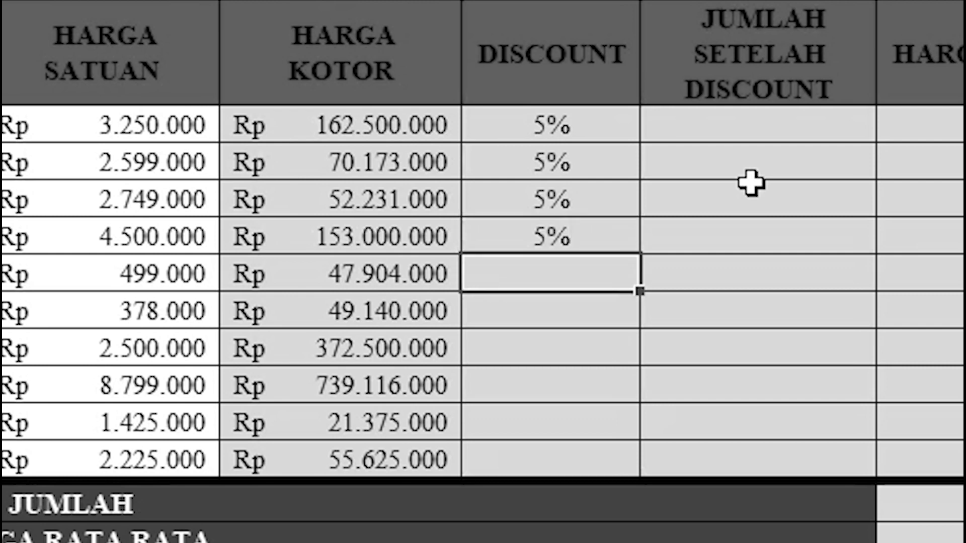
text(0)
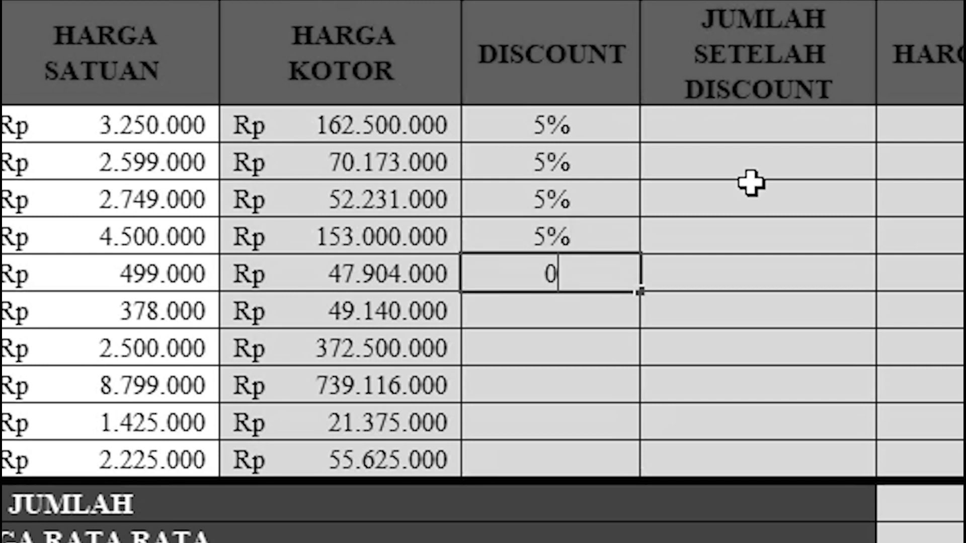
text(%)
key(Return)
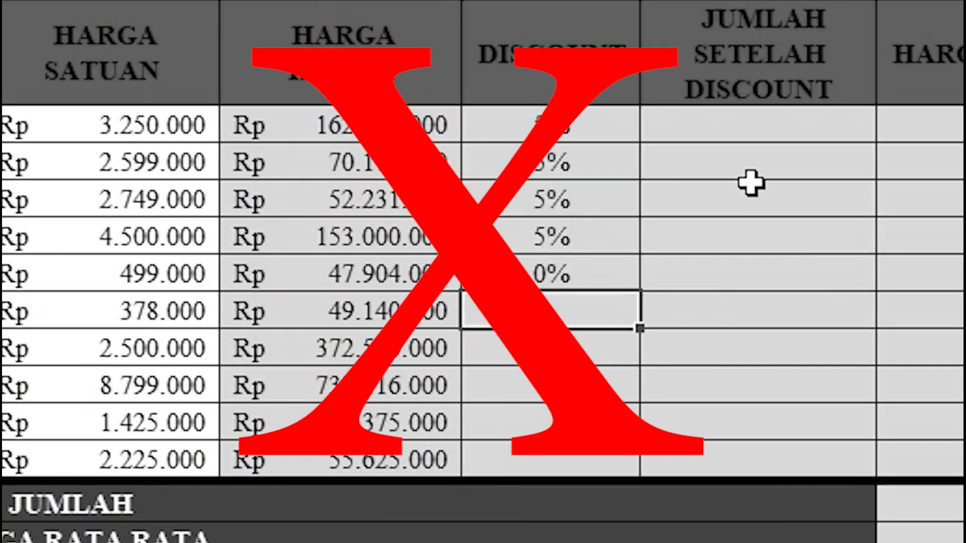
text(0)
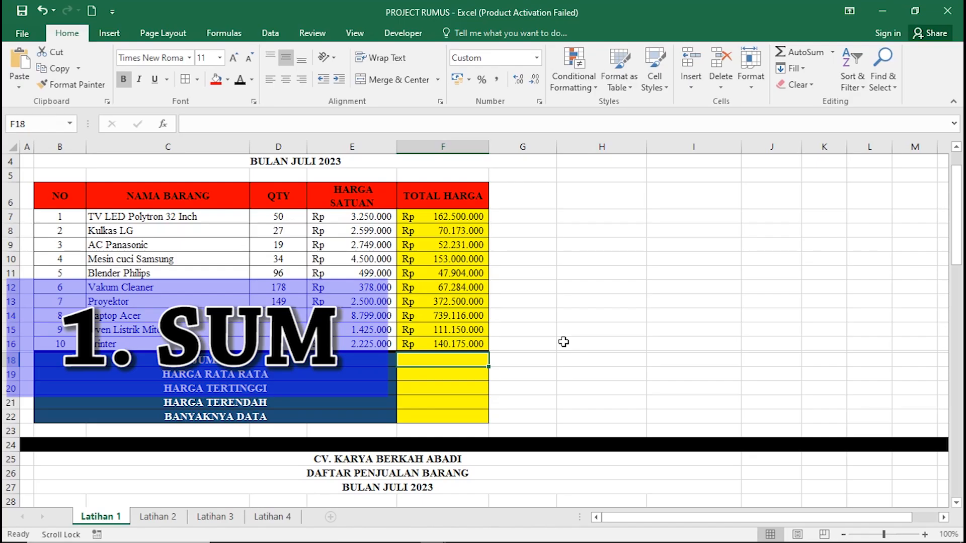
Scroll down to the second table and select F30, the first Harga Kotor cell.
drag(739, 520, 805, 513)
scroll(658, 330, down, 3)
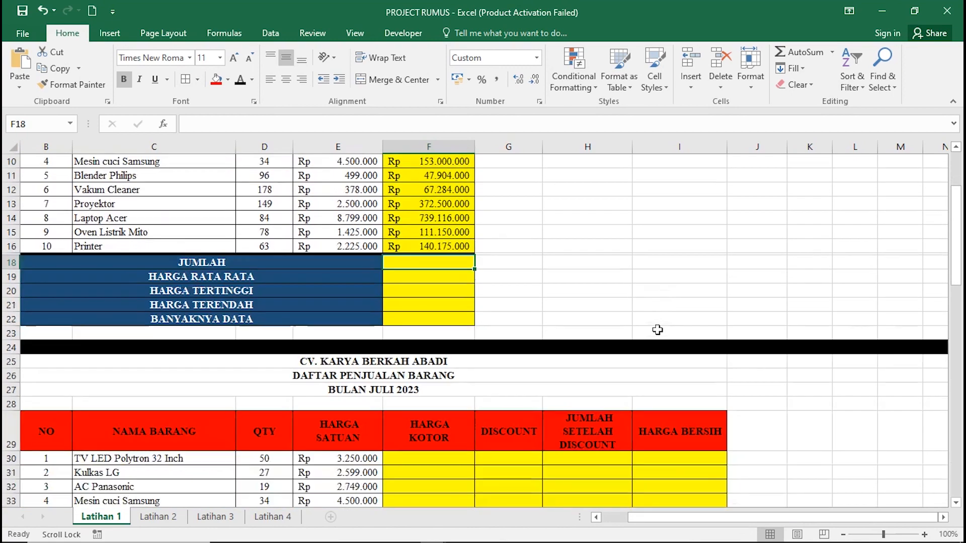
scroll(657, 329, down, 2)
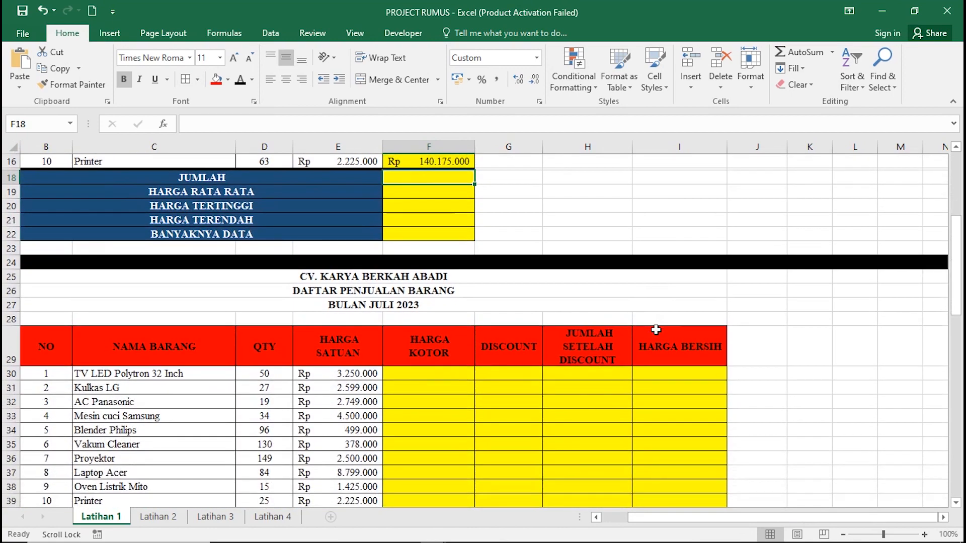
scroll(656, 330, down, 3)
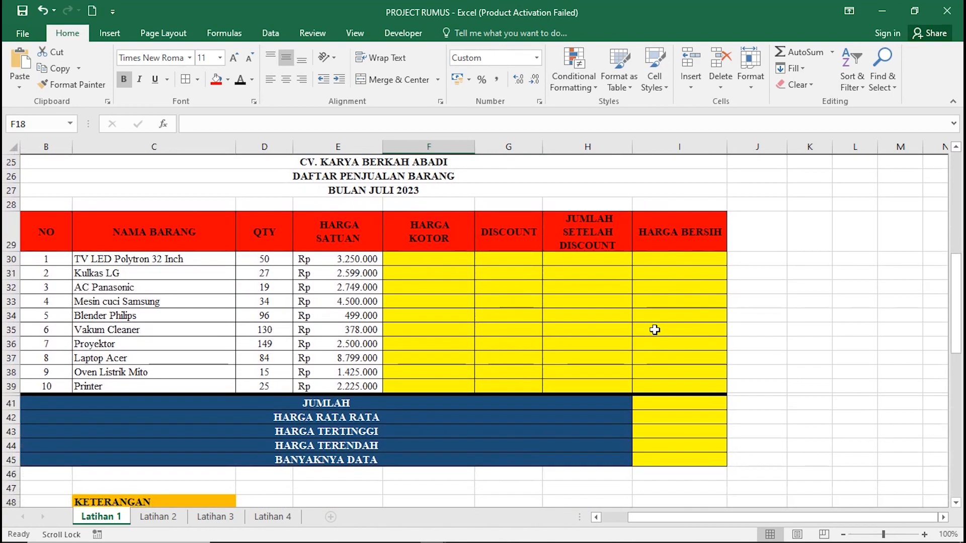
scroll(654, 329, down, 1)
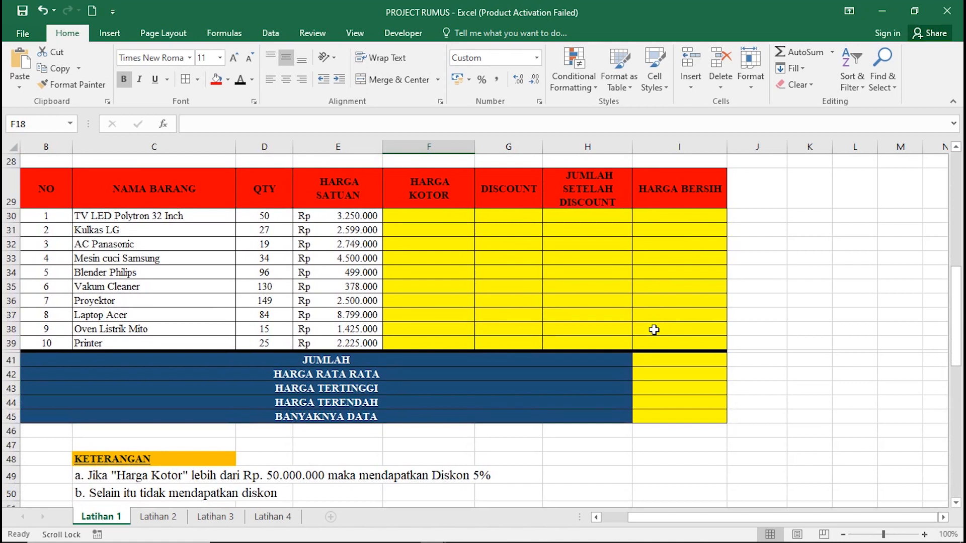
click(411, 214)
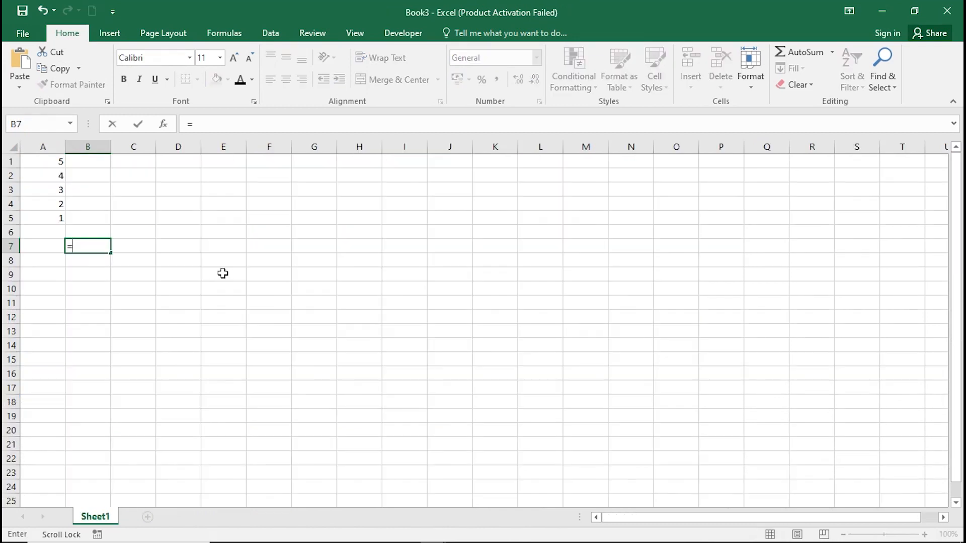
Enter =SUM(A1:A5) in Book3's B7, totalling 15.
text(=SUM)
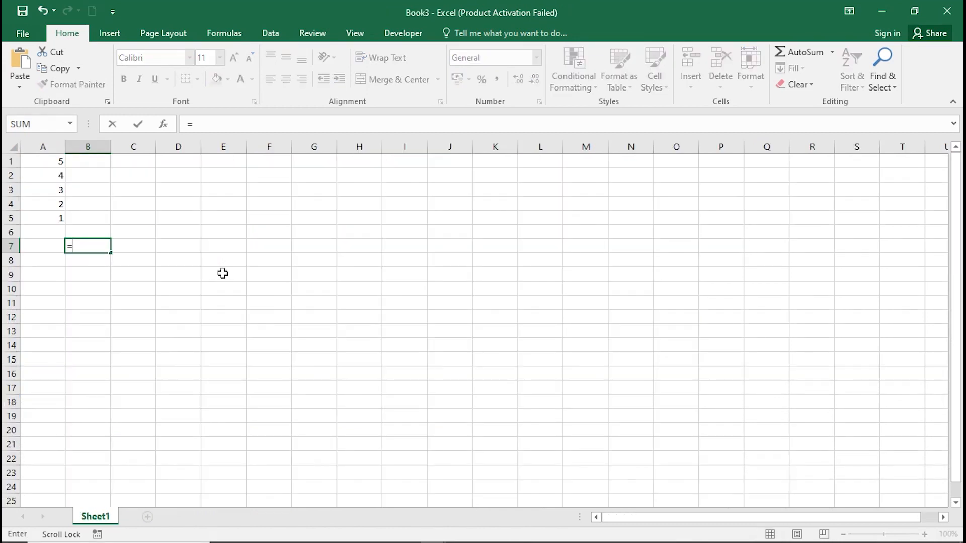
text(()
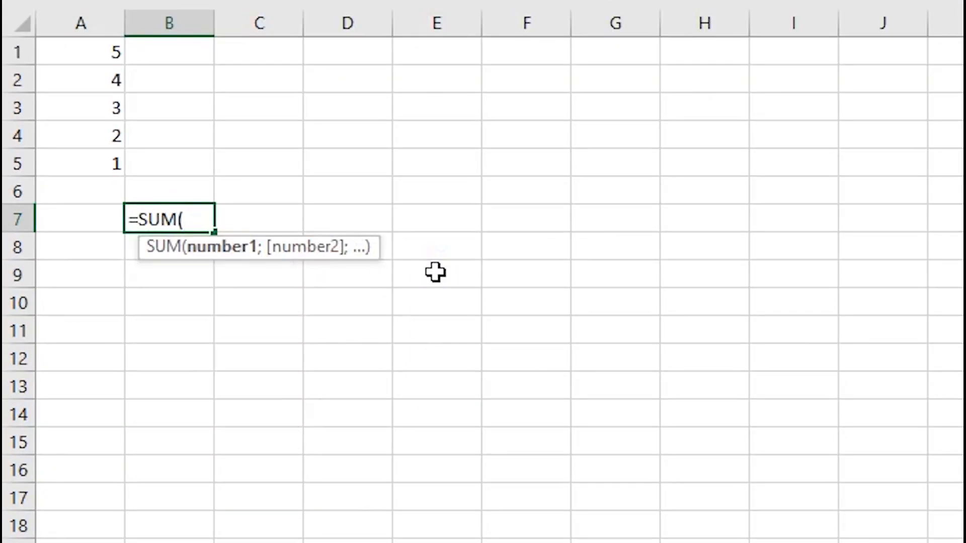
drag(98, 51, 112, 162)
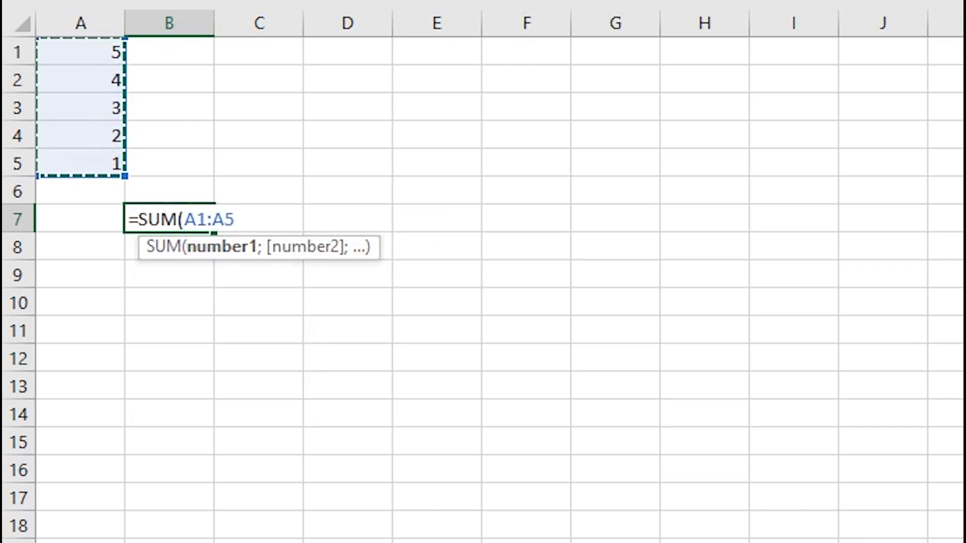
text())
key(Return)
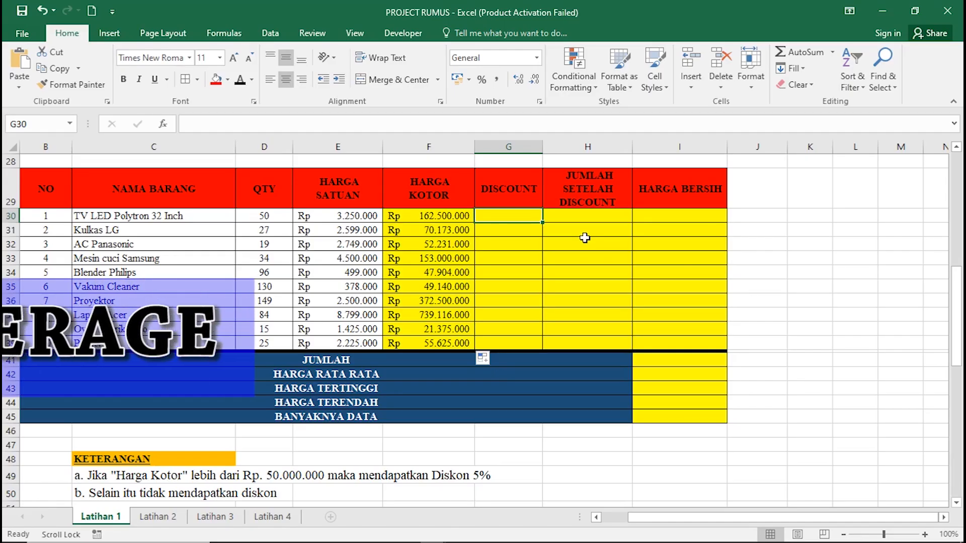
Fill DISCOUNT with 5 for the first four items and 0 for Blender Philips.
text(0)
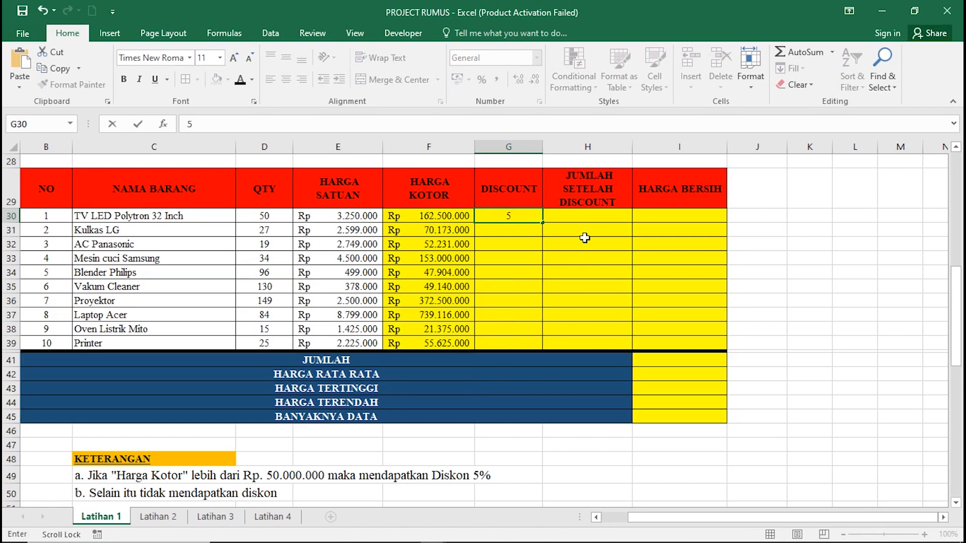
key(Return)
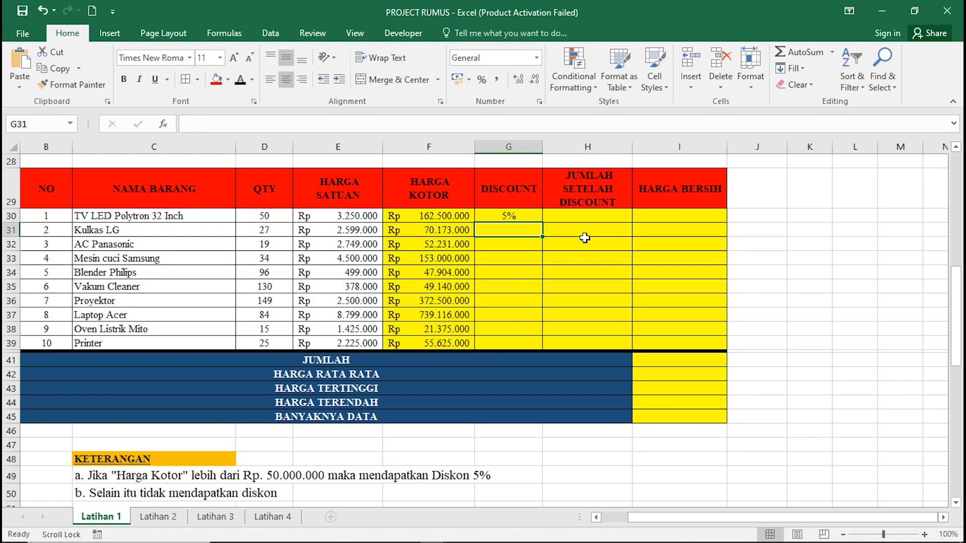
text(5)
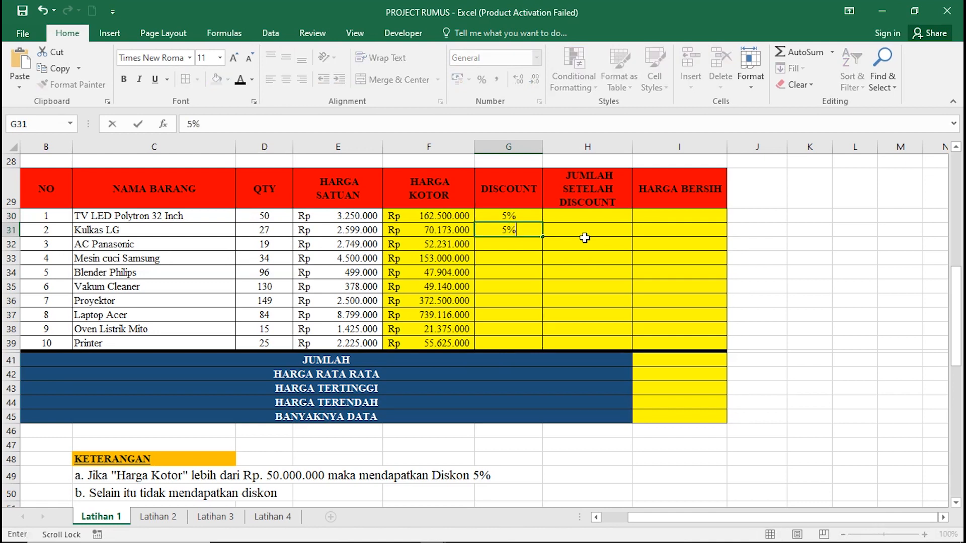
key(Return)
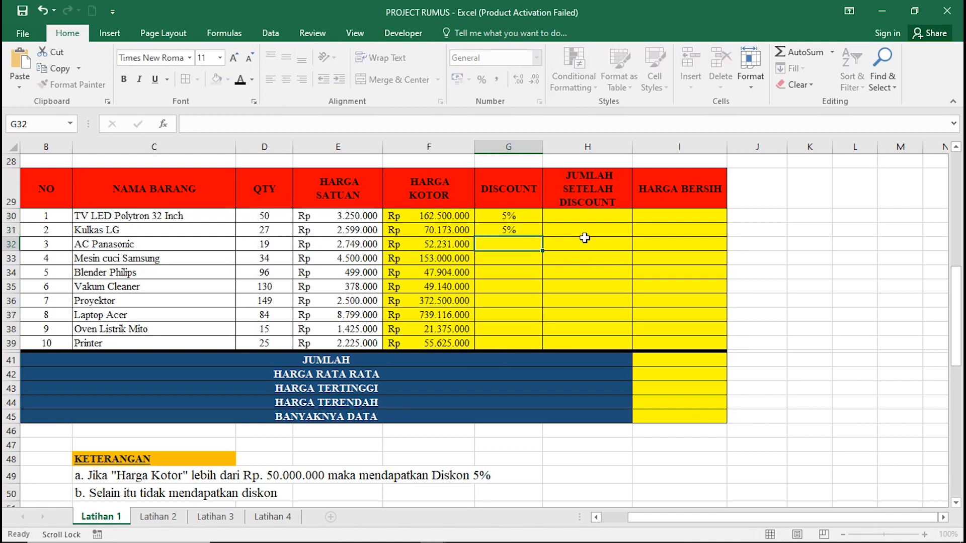
text(5)
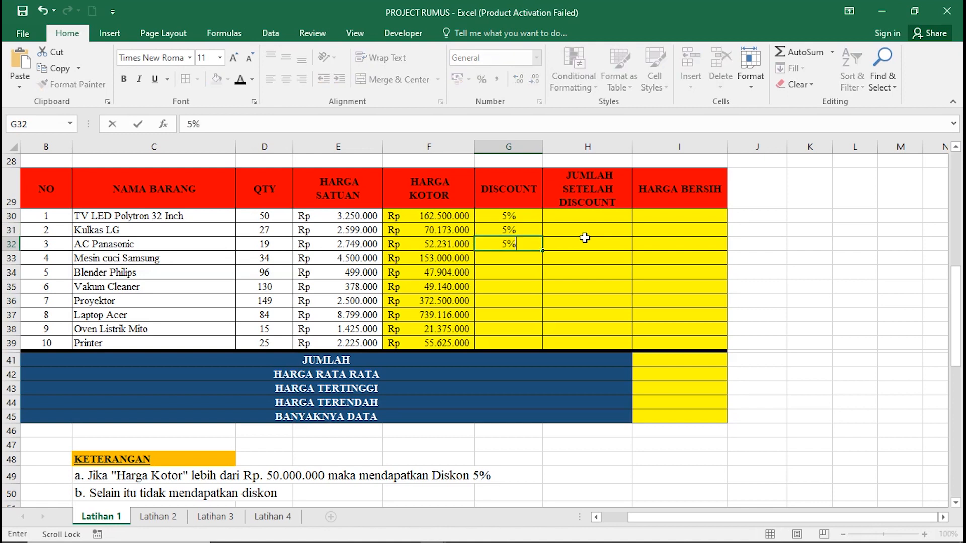
key(Return)
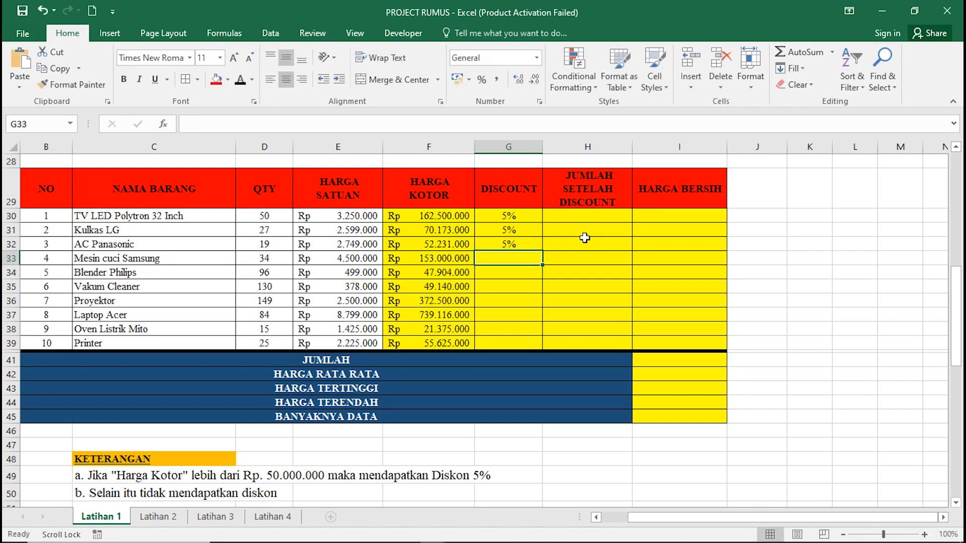
text(5)
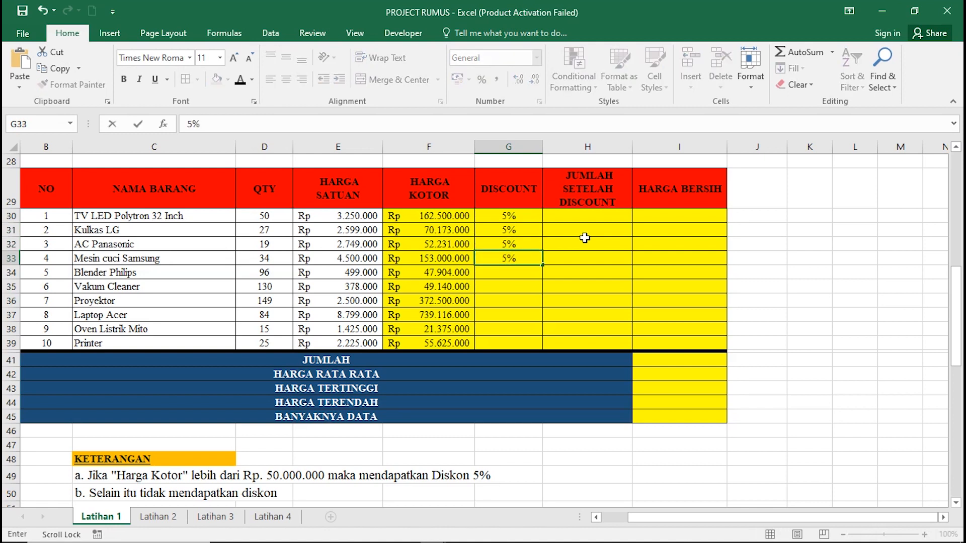
key(Return)
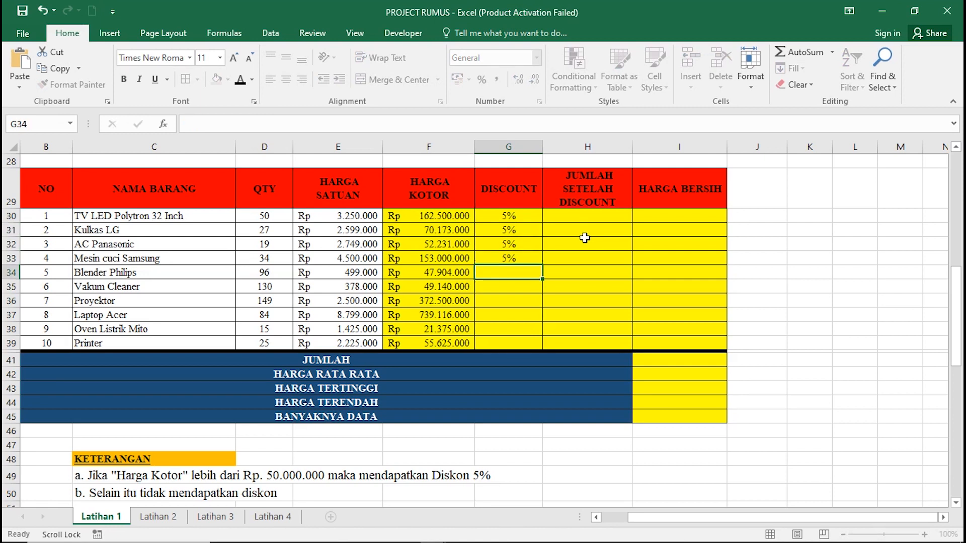
text(0)
key(Return)
text(0000006005000)
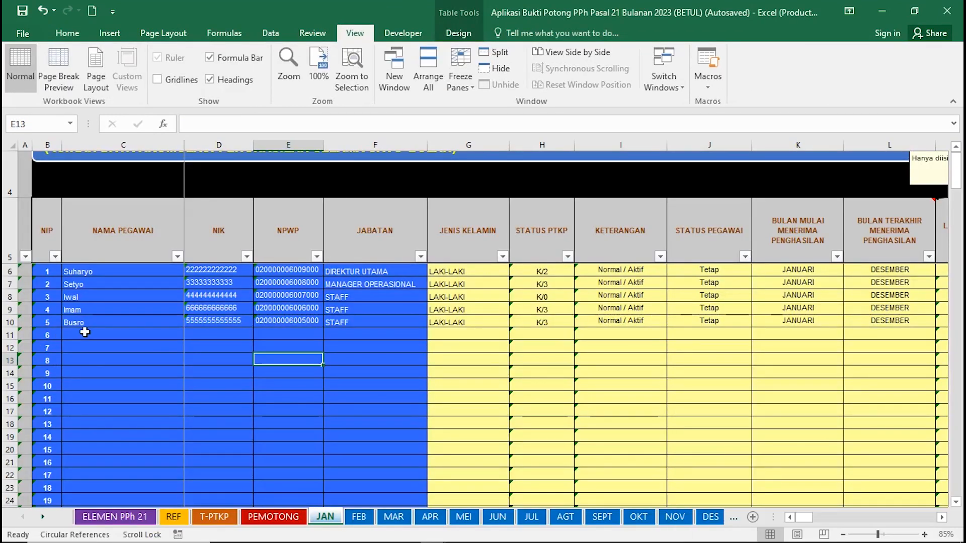
Start employee 6's name in C11, then begin an =AVERAGE( formula in Book3's B14.
click(85, 332)
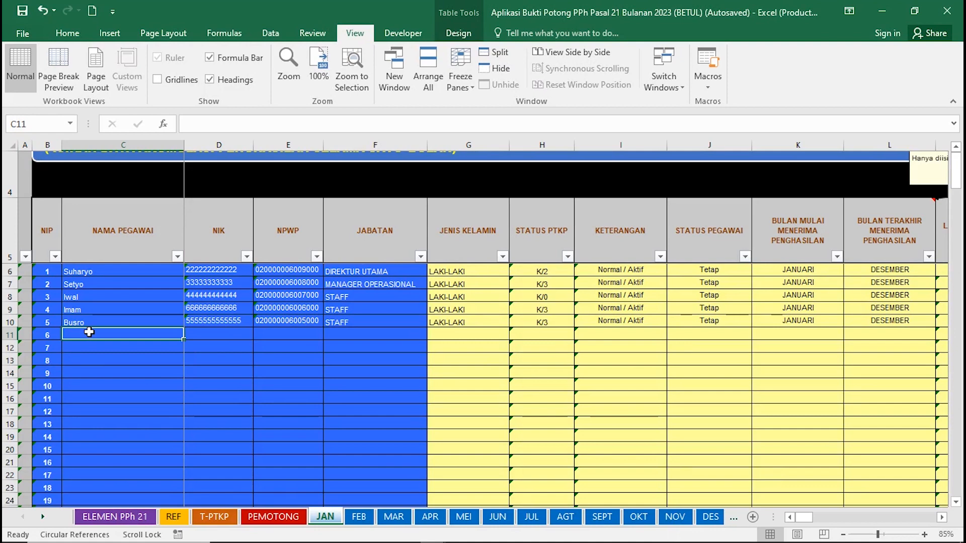
text(i)
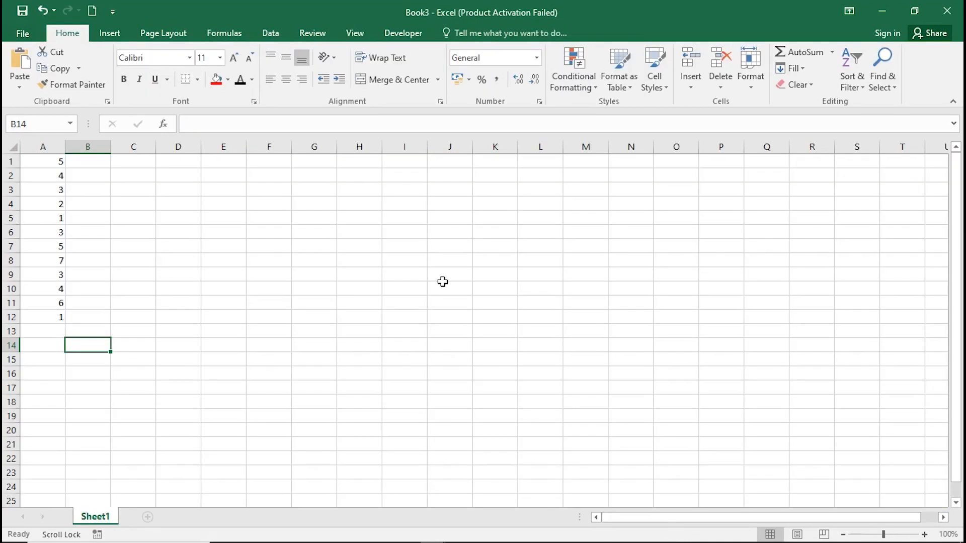
text(=AVE)
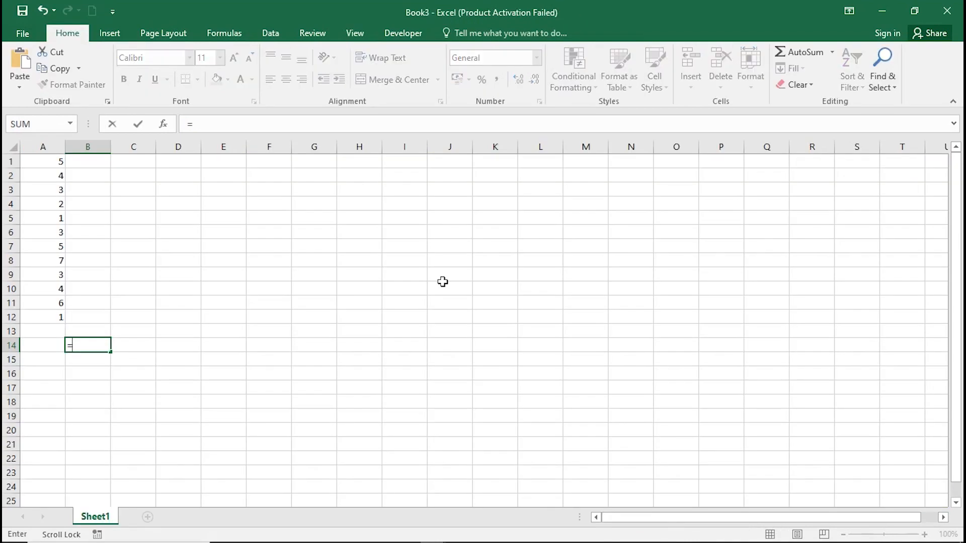
text(RAGE()
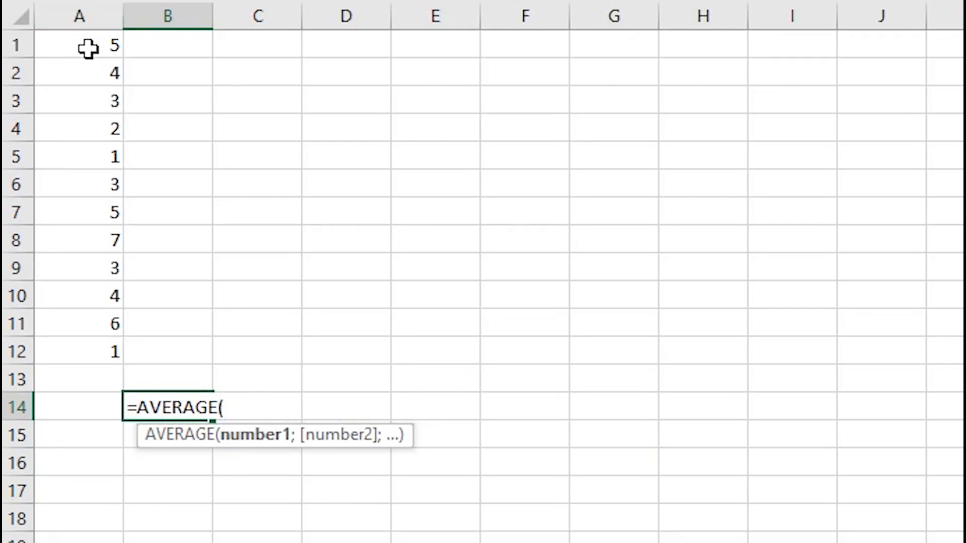
Complete =AVERAGE(A1:A12) in B14, giving 3,666667, and confirm employee 6's name.
drag(89, 48, 74, 362)
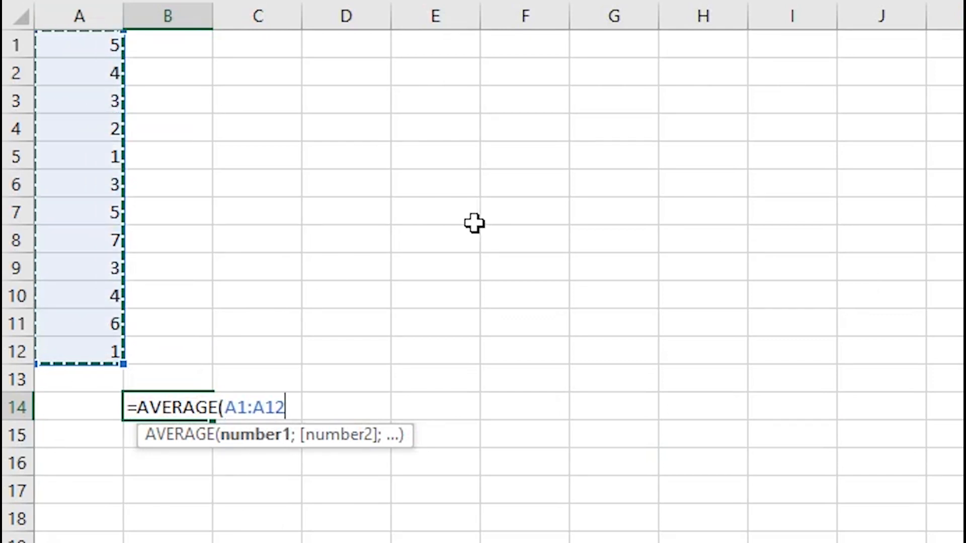
text())
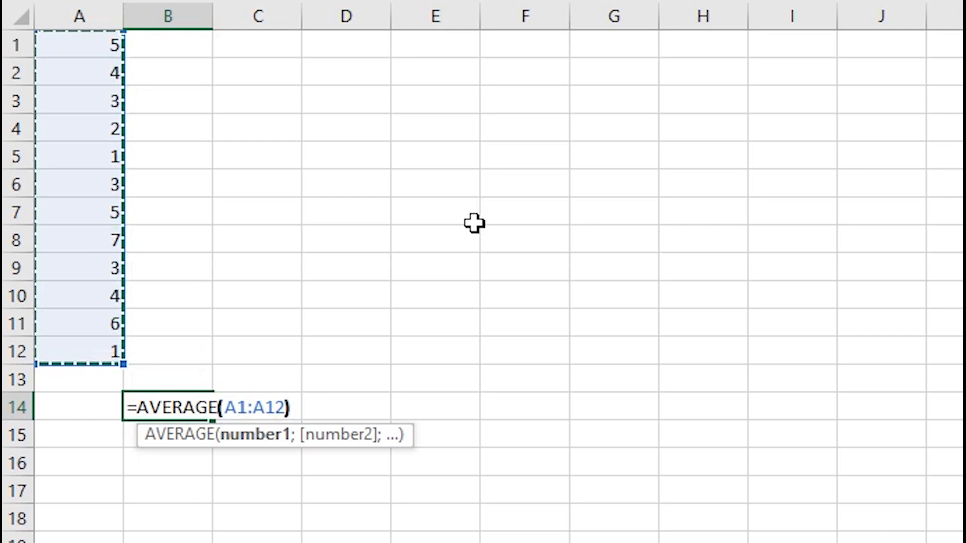
key(Return)
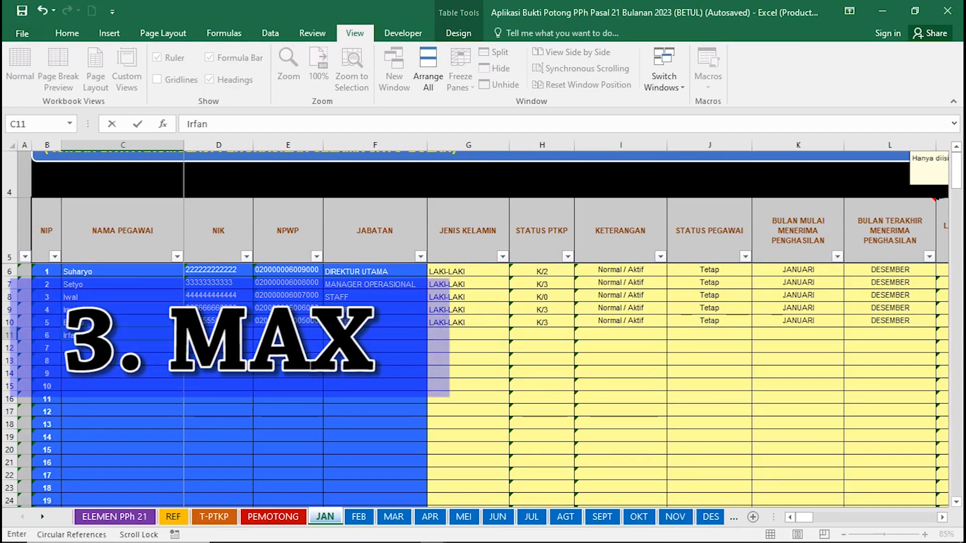
key(Tab)
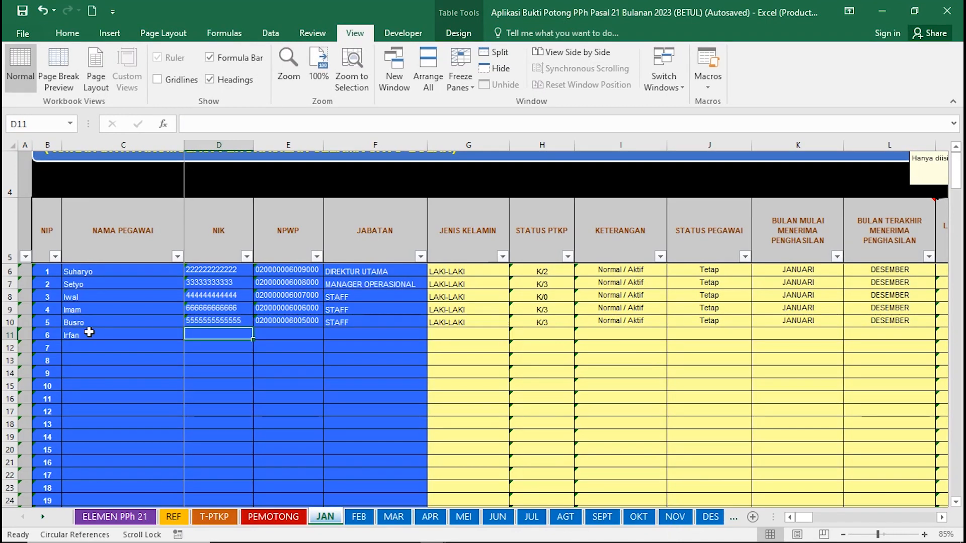
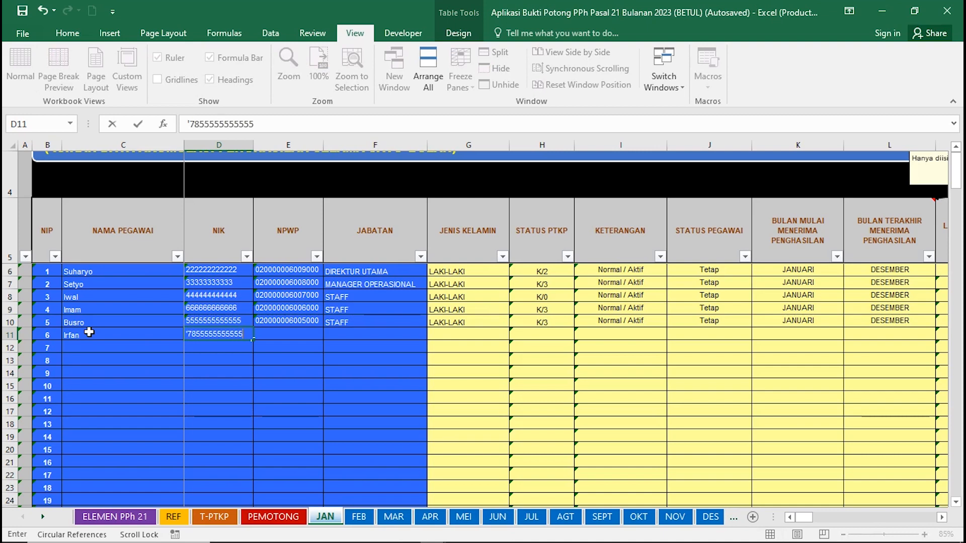
Enter employee 6's NIK in D11 as text using a leading apostrophe.
key(Tab)
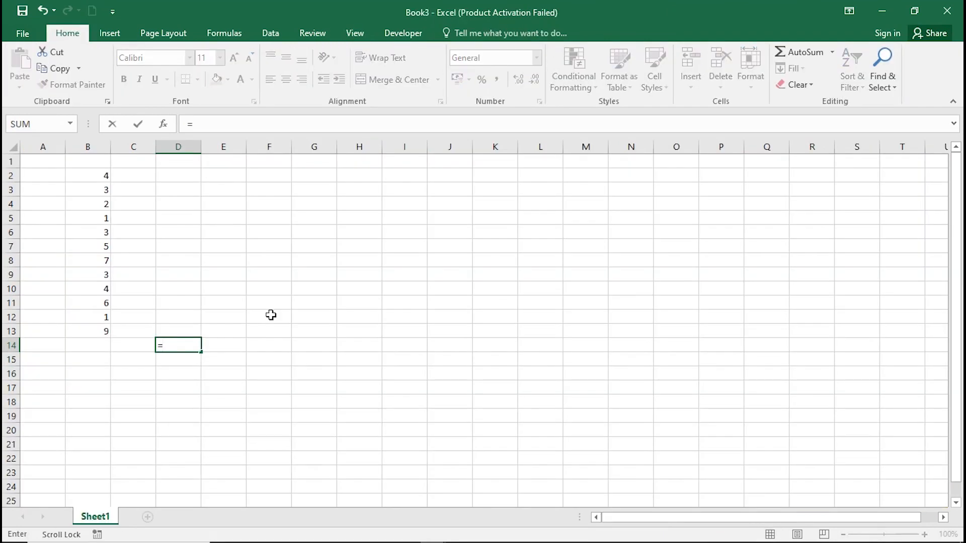
Enter =MAX(B2:B13) in D14, then retype the same formula there, giving 9.
text(MAX)
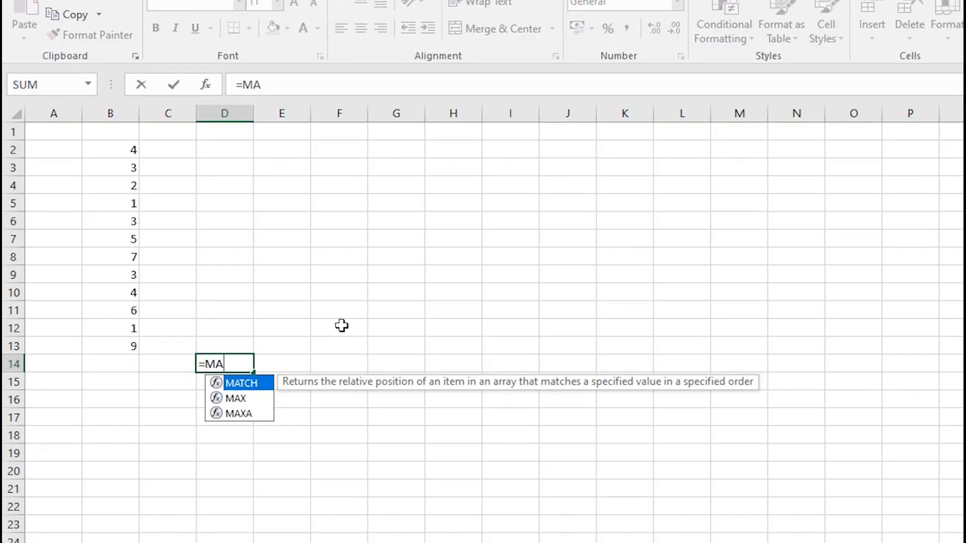
text(()
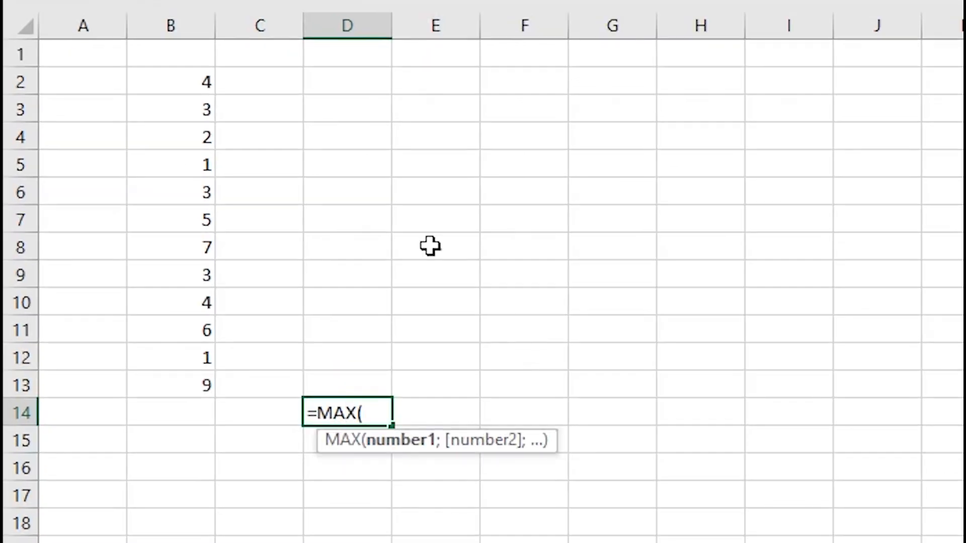
drag(189, 82, 190, 388)
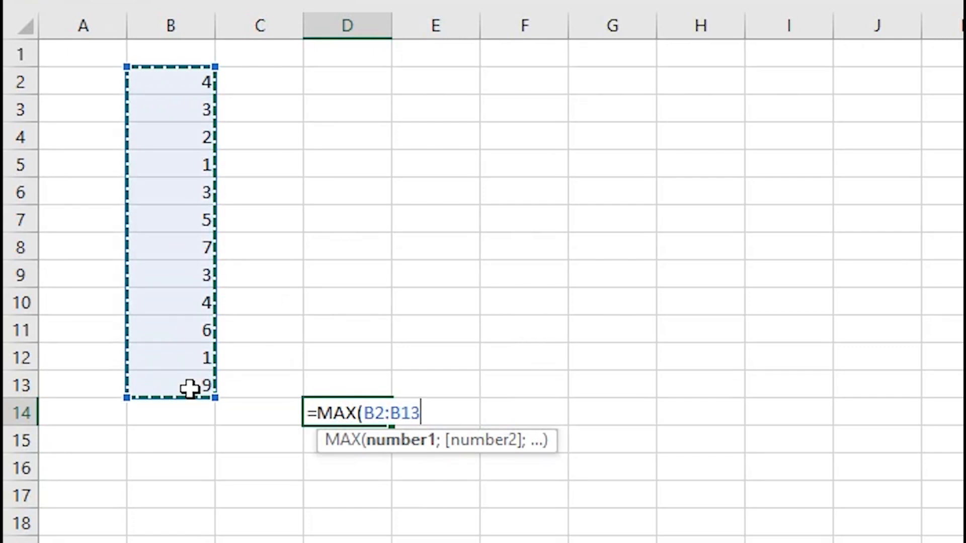
text())
key(Return)
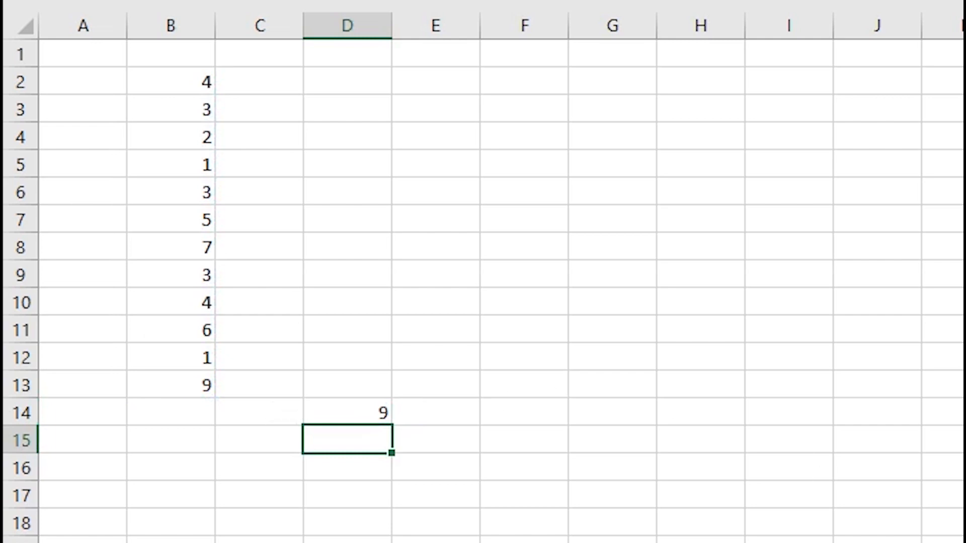
key(Up)
text(=MAX)
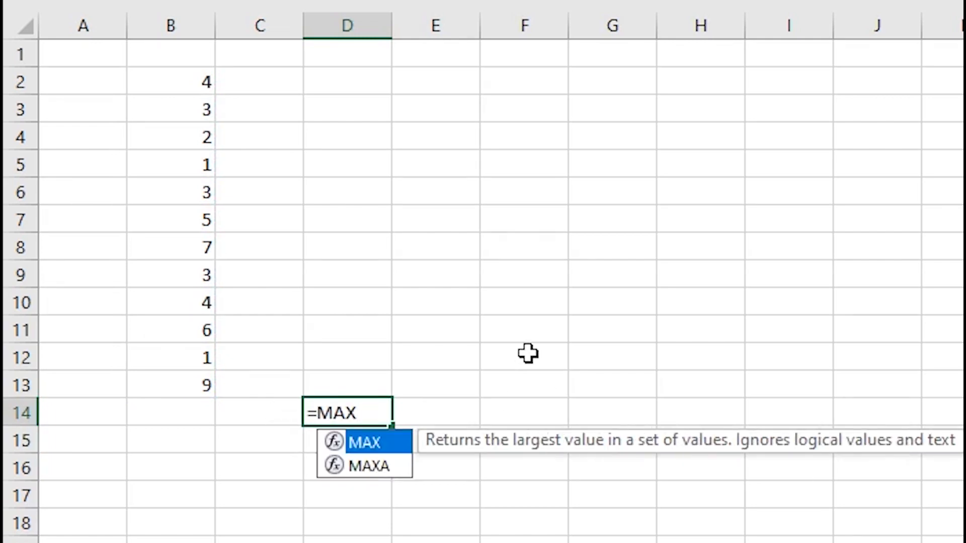
text(()
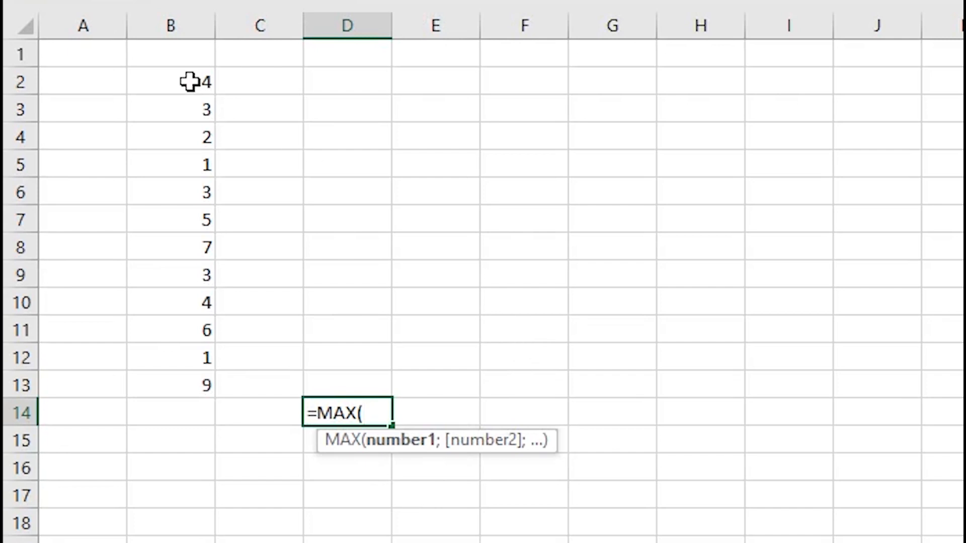
drag(189, 82, 189, 388)
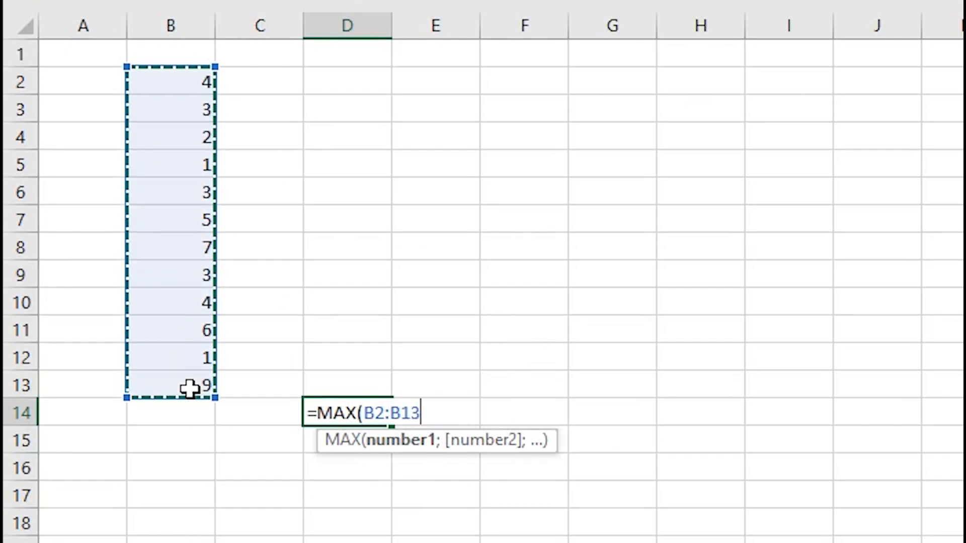
text())
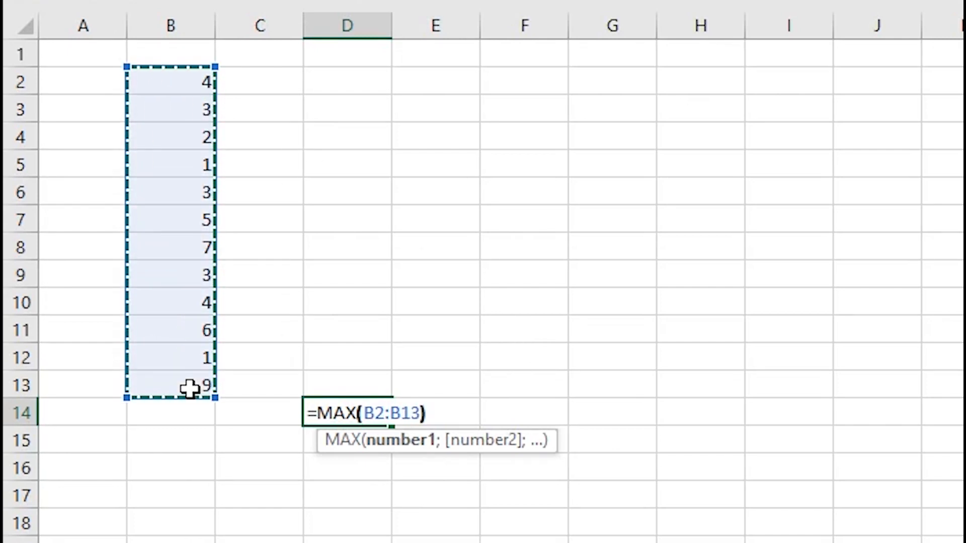
key(Return)
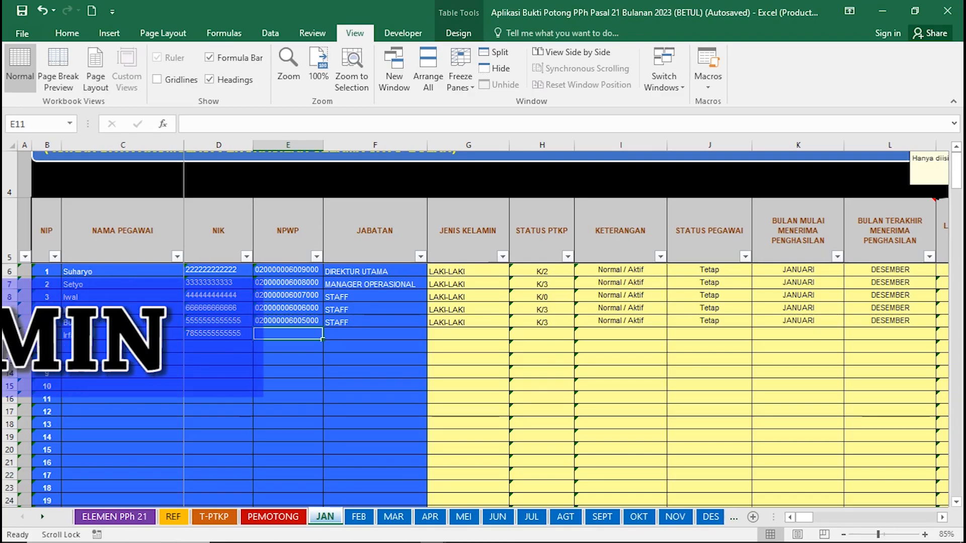
Paste employee 6's NPWP and set the position to STAFF.
key(ctrl+v)
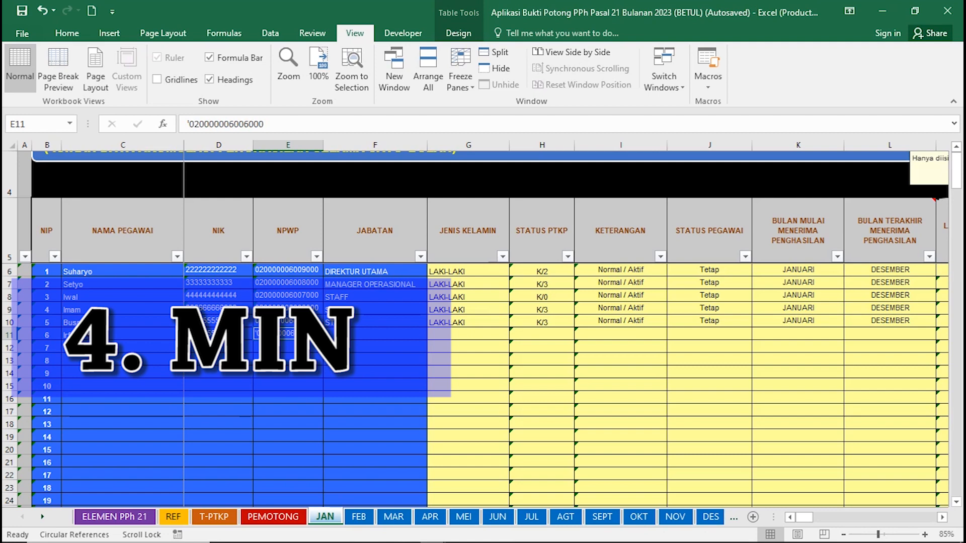
key(Tab)
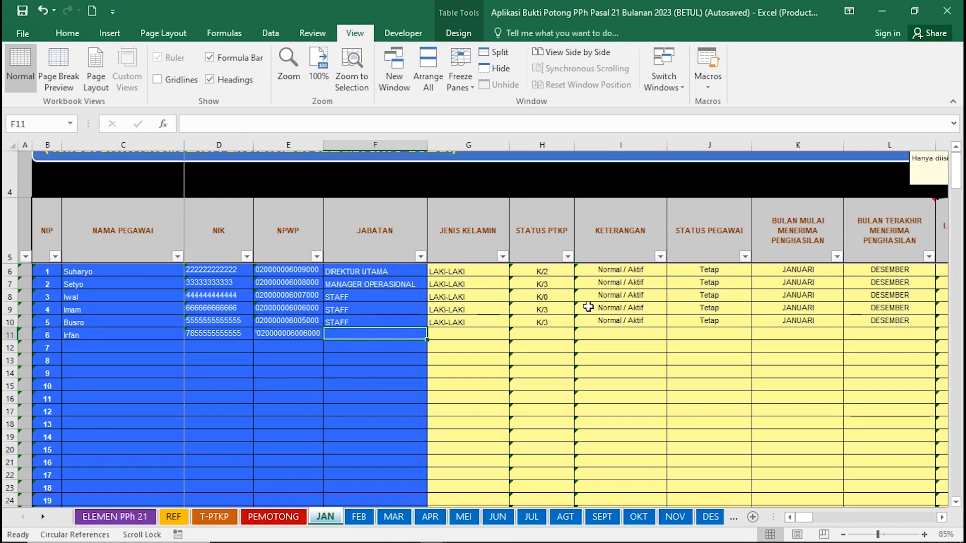
text(sTAFF)
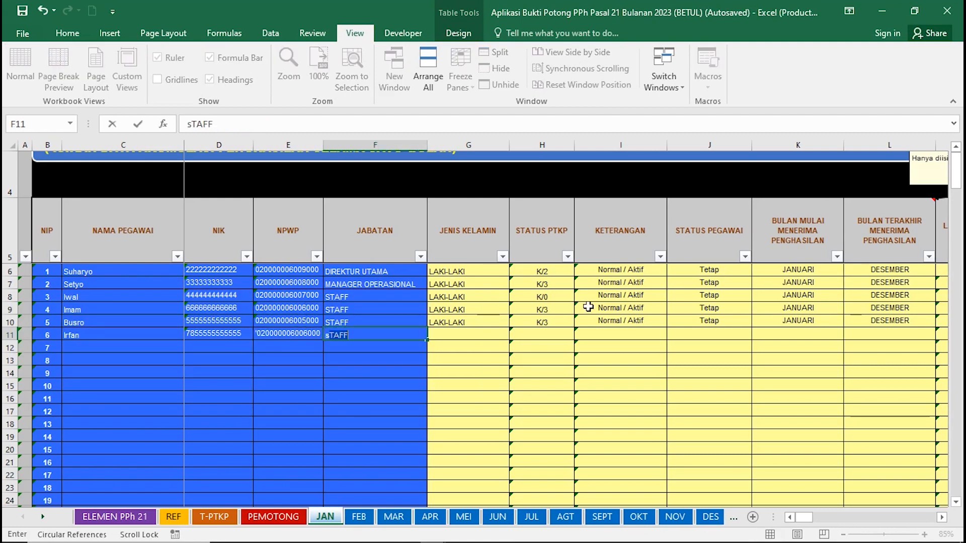
key(Tab)
key(Tab)
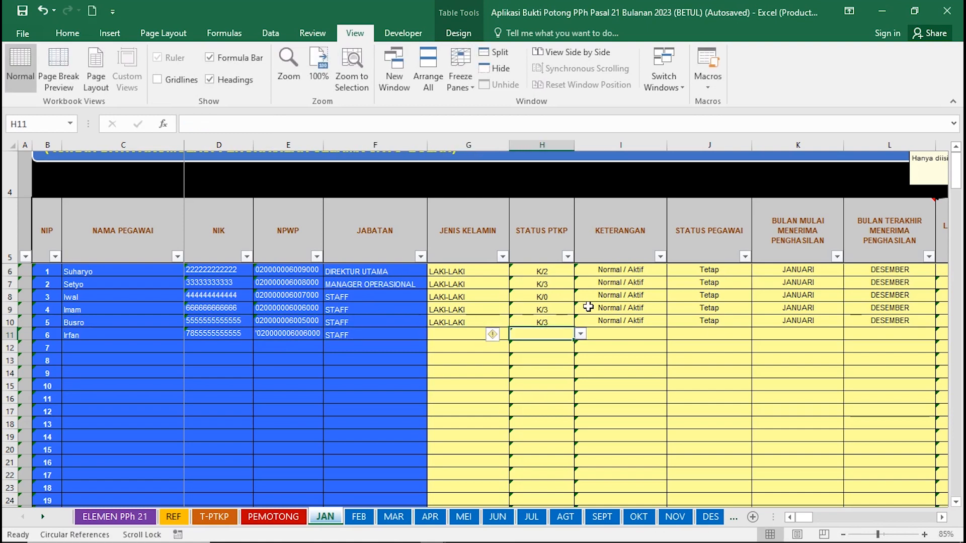
Set employee 6's gender to LAKI-LAKI, then begin an =MIN( formula in Book3.
click(469, 336)
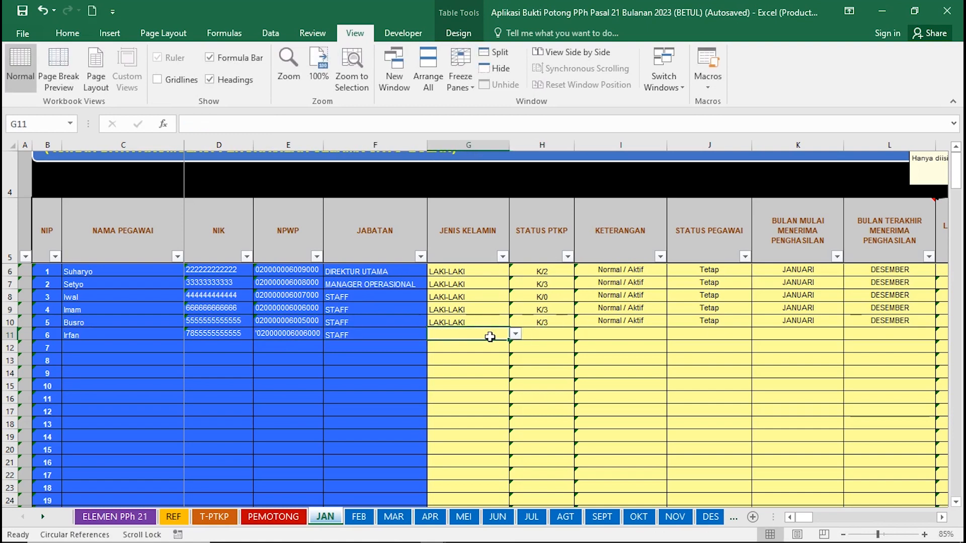
click(515, 334)
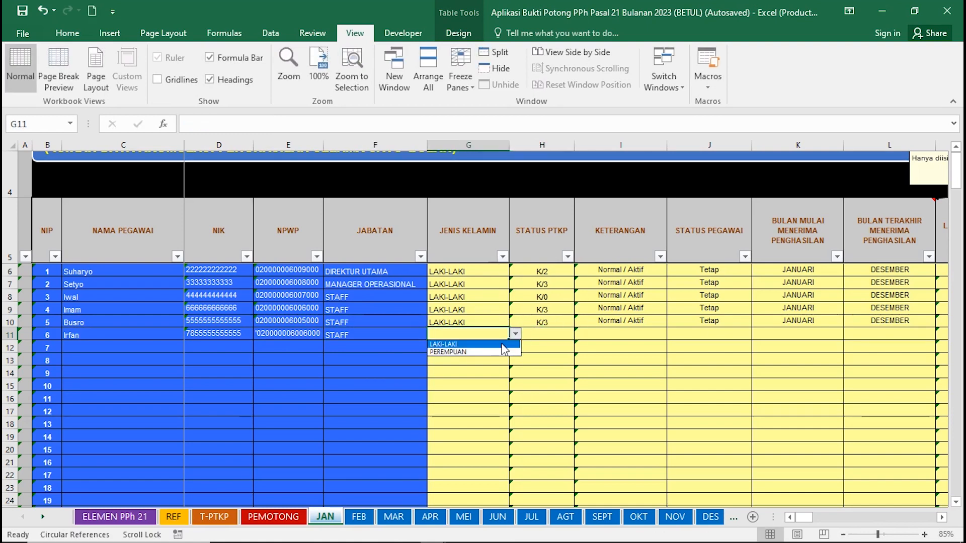
click(502, 344)
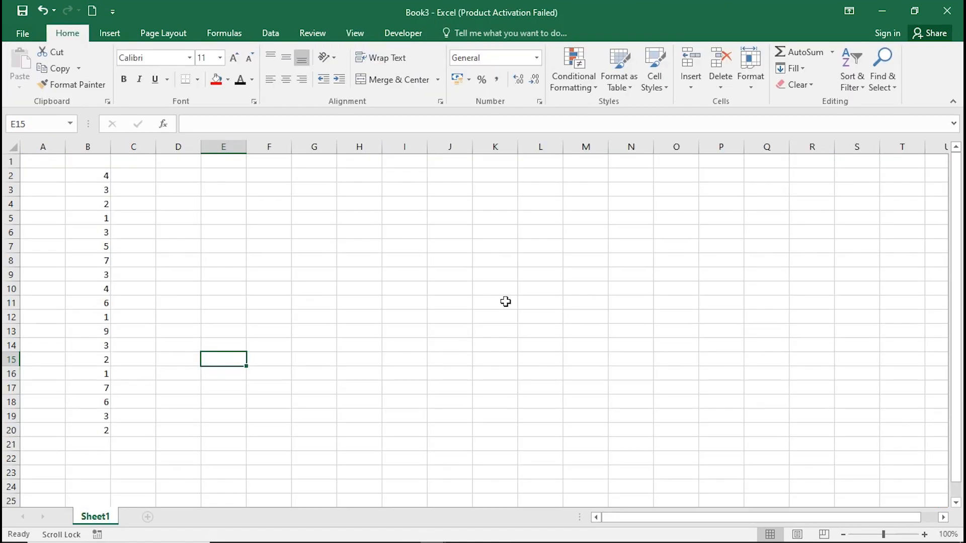
text(=MIN)
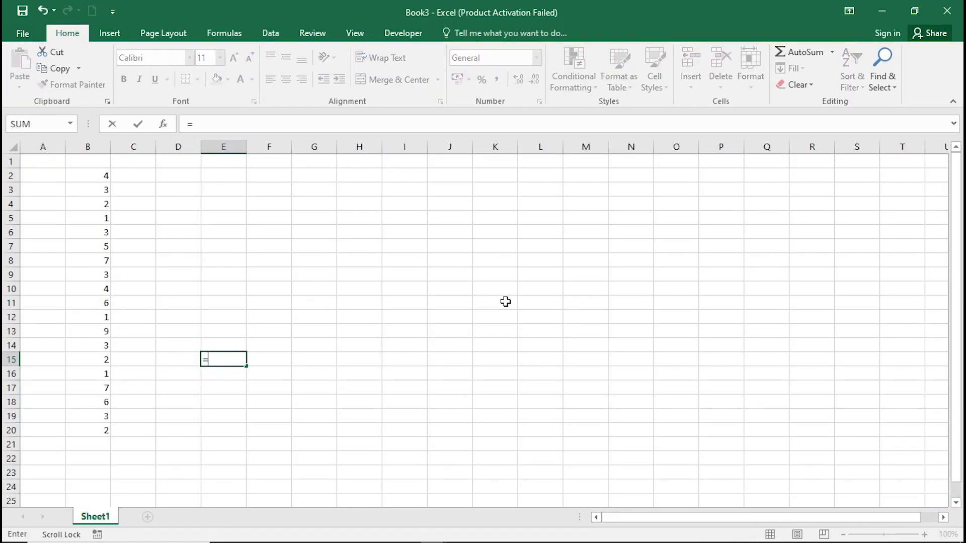
text(()
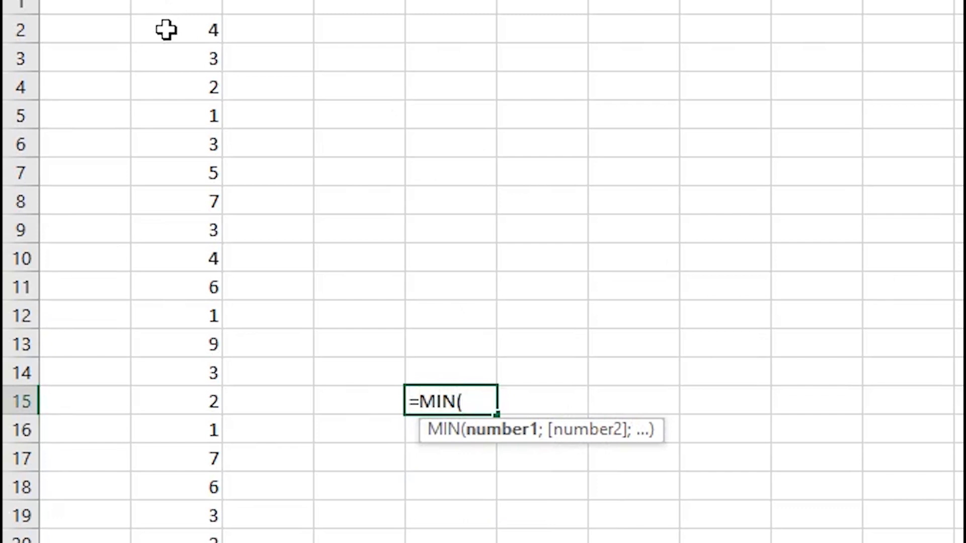
Enter =MIN(B2:B20) in E15, undo it, and enter it again to return 1.
drag(166, 30, 168, 535)
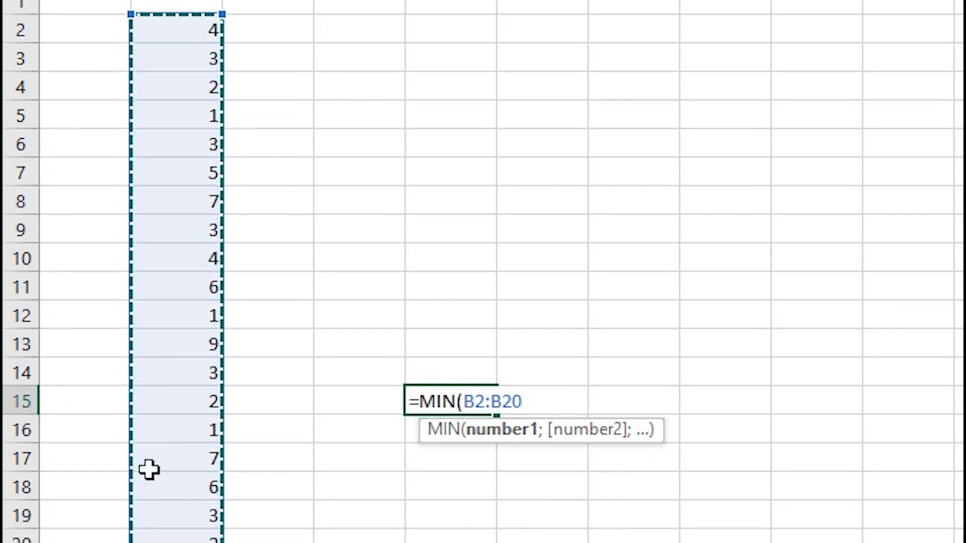
text())
key(Return)
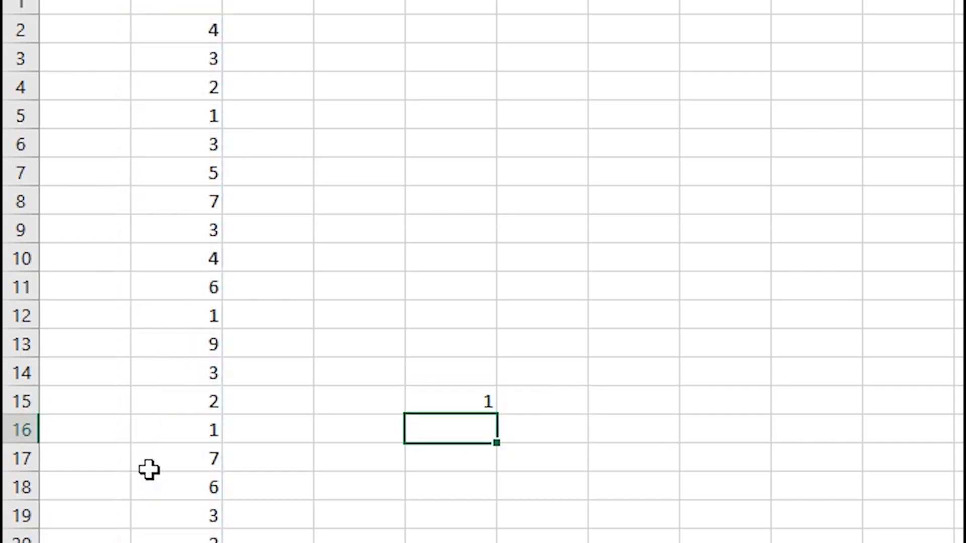
key(ctrl+z)
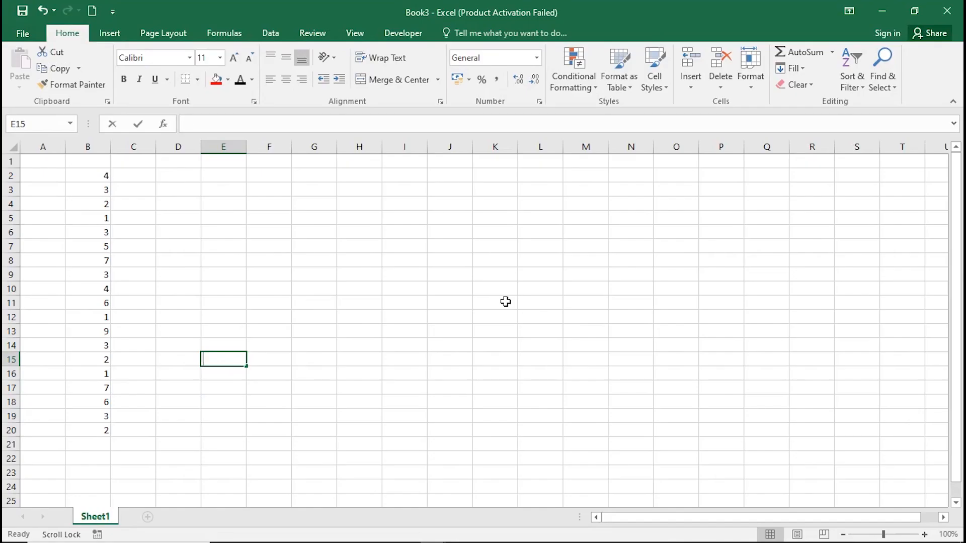
text(=M)
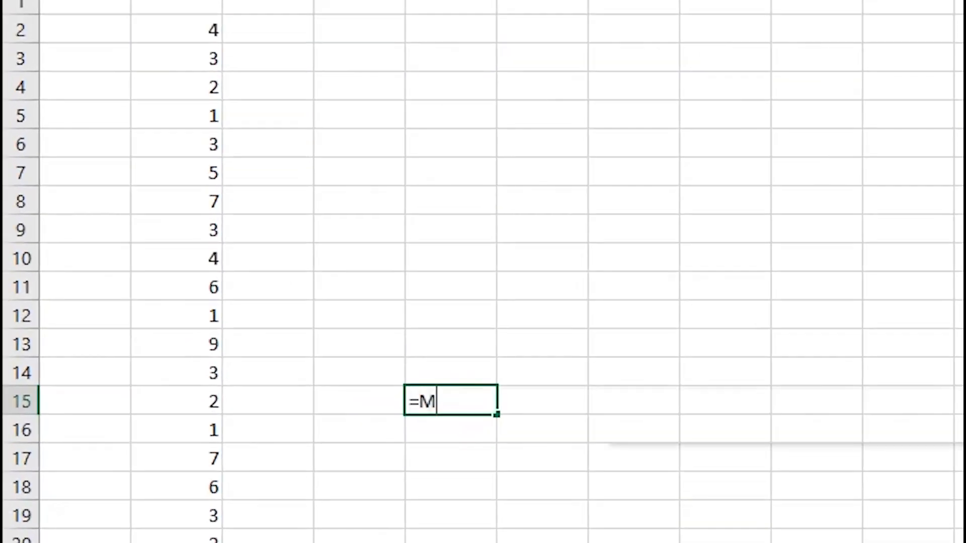
text(IN()
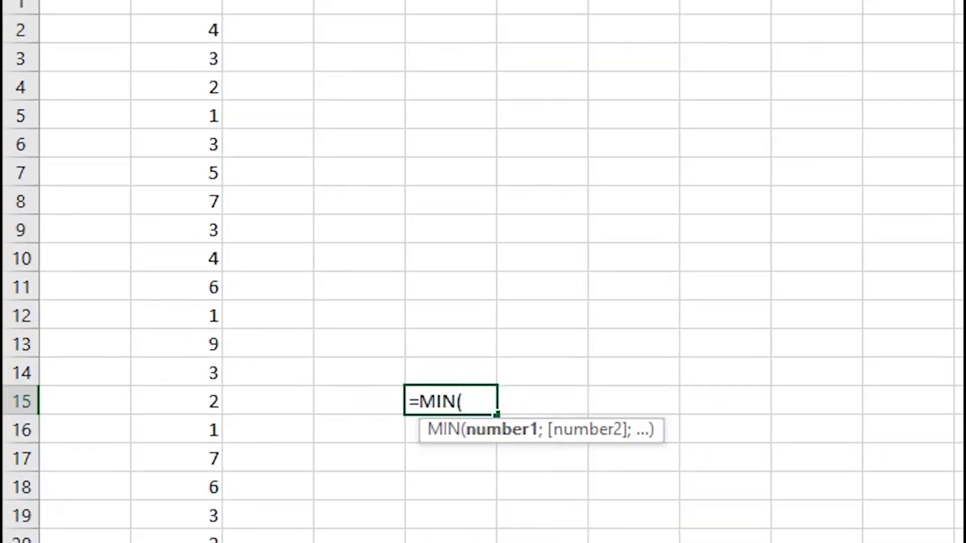
drag(168, 30, 162, 538)
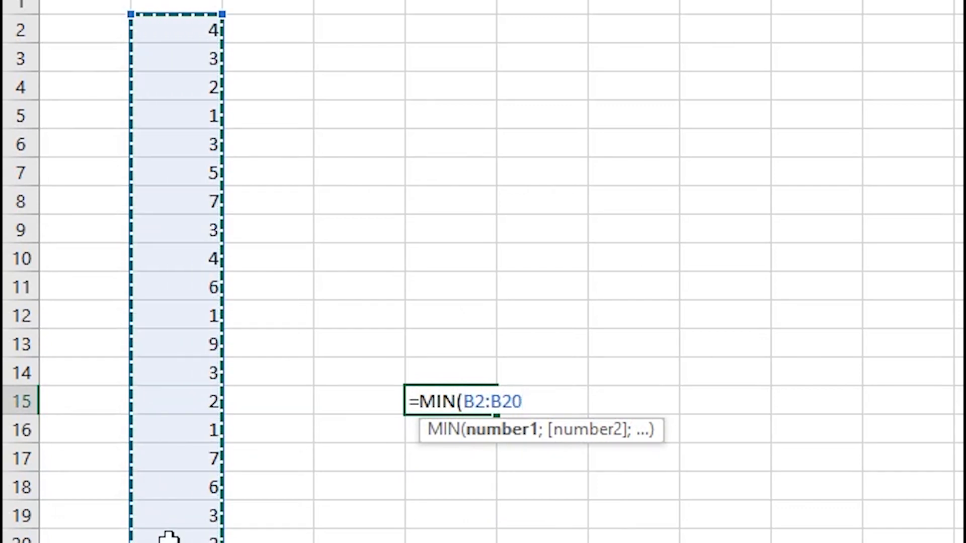
text())
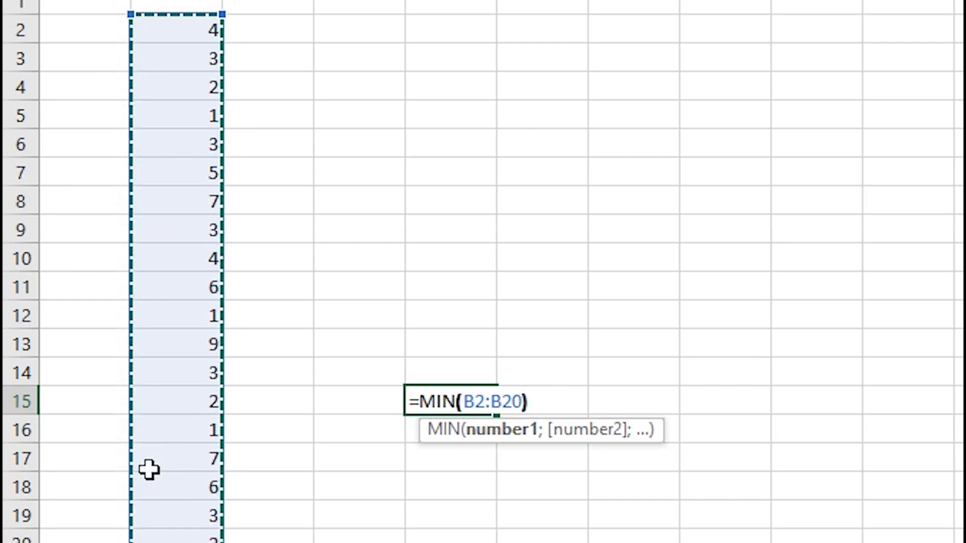
key(Return)
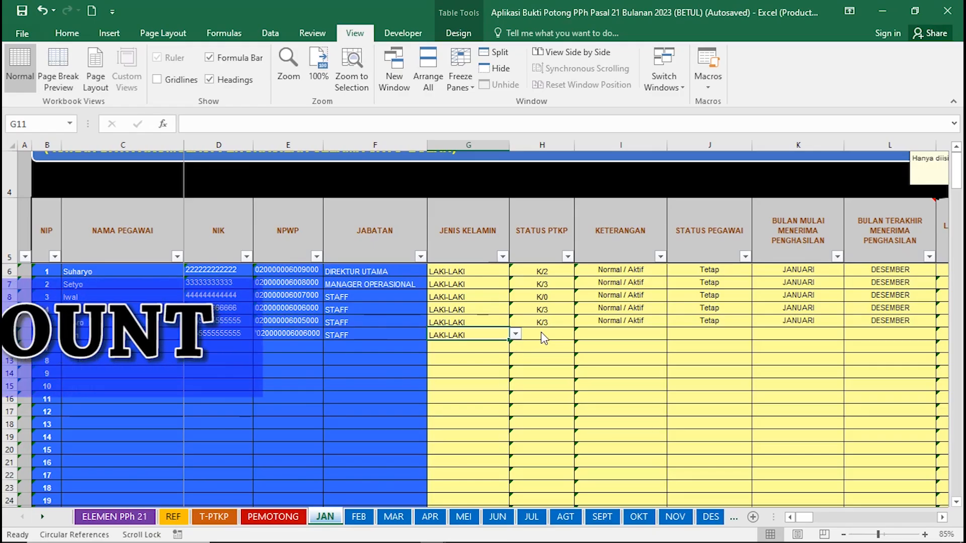
Set row 11's PTKP status to TK/1, remark to Normal / Aktif, and employee status to Tetap.
click(581, 334)
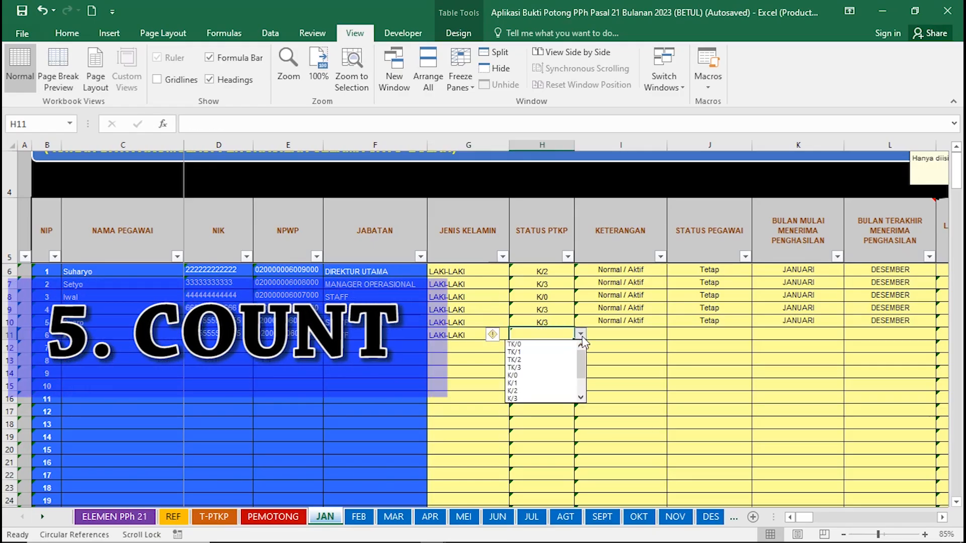
click(574, 353)
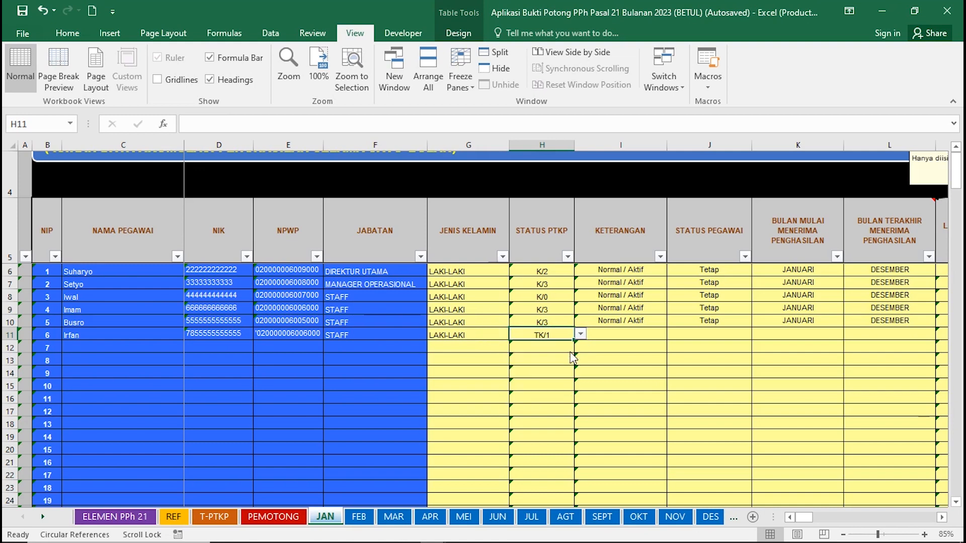
click(622, 337)
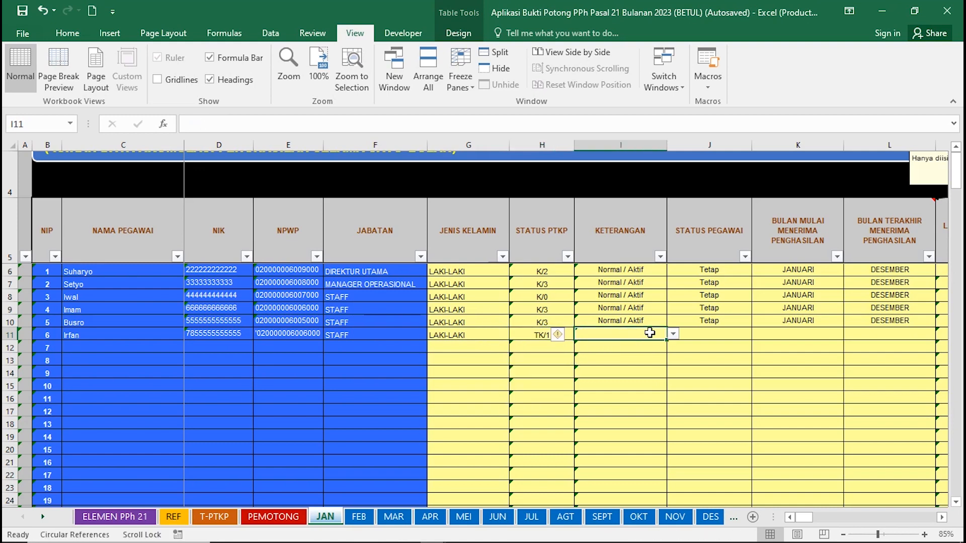
click(673, 335)
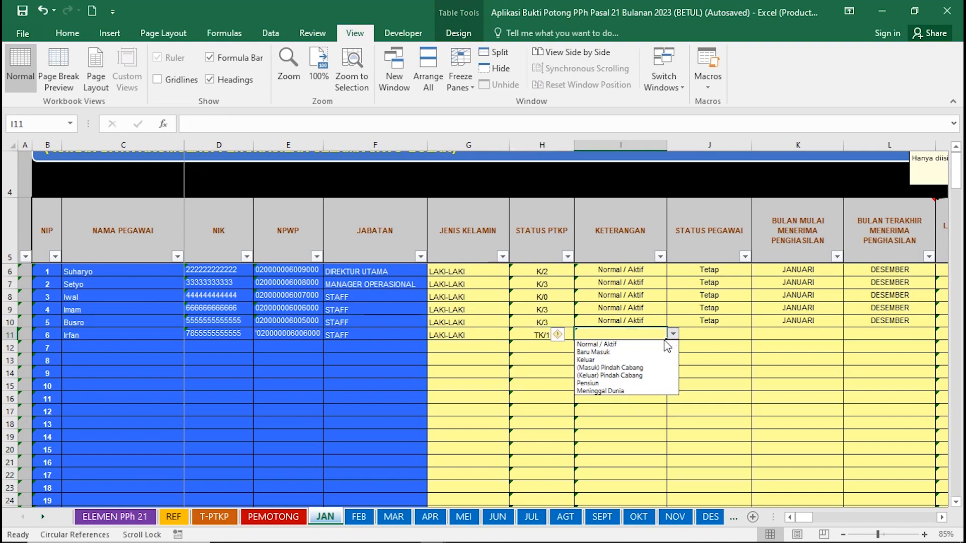
click(663, 347)
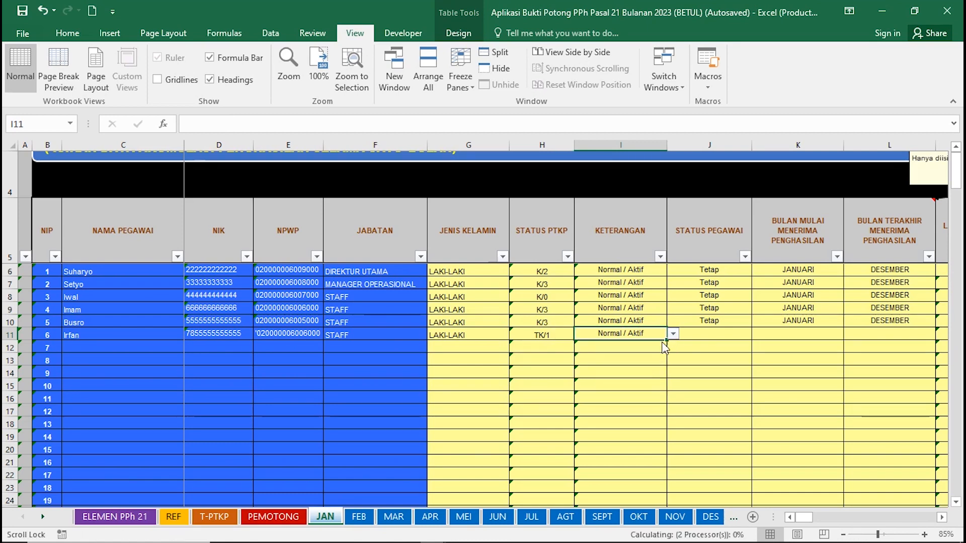
click(706, 330)
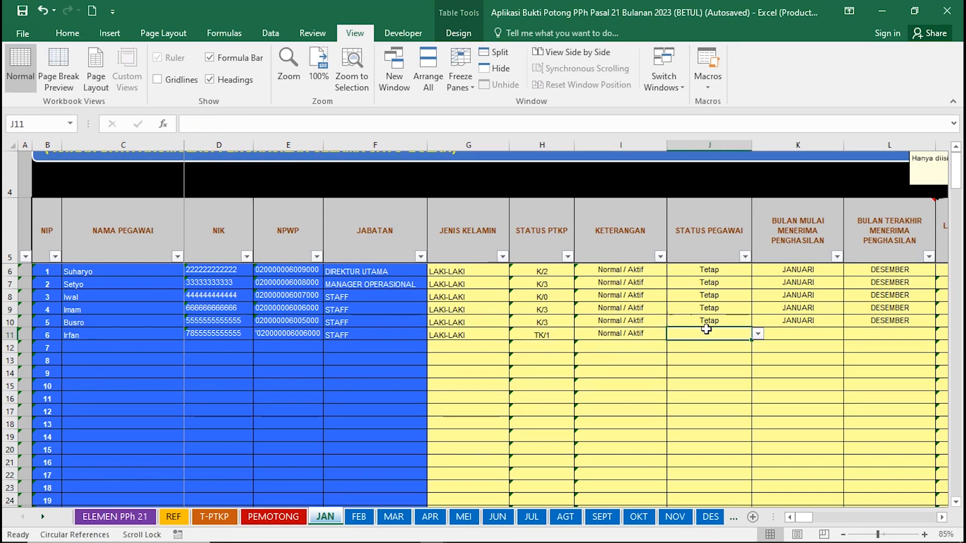
click(756, 334)
click(746, 342)
Set row 11's working period from JANUARI to DESEMBER.
click(788, 337)
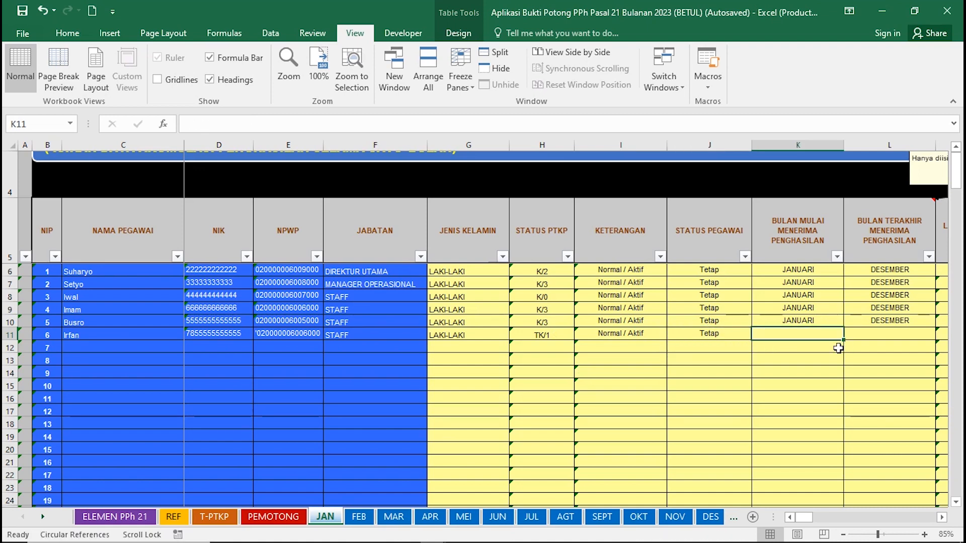
text(JANUARI)
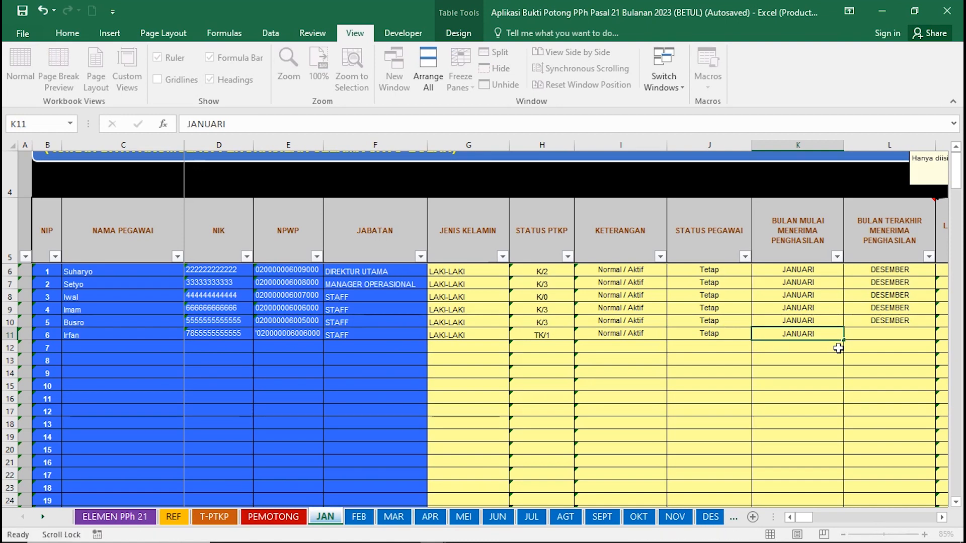
click(894, 342)
click(942, 334)
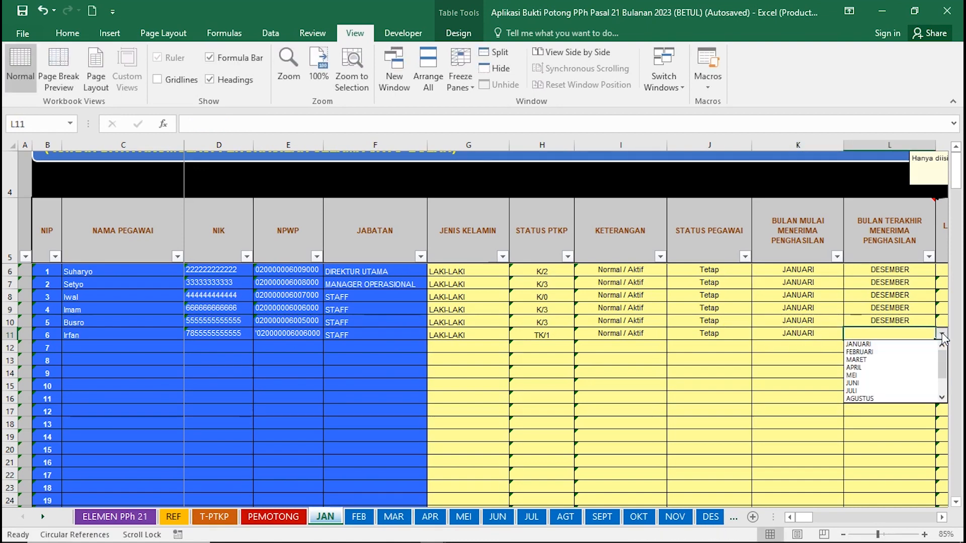
click(921, 346)
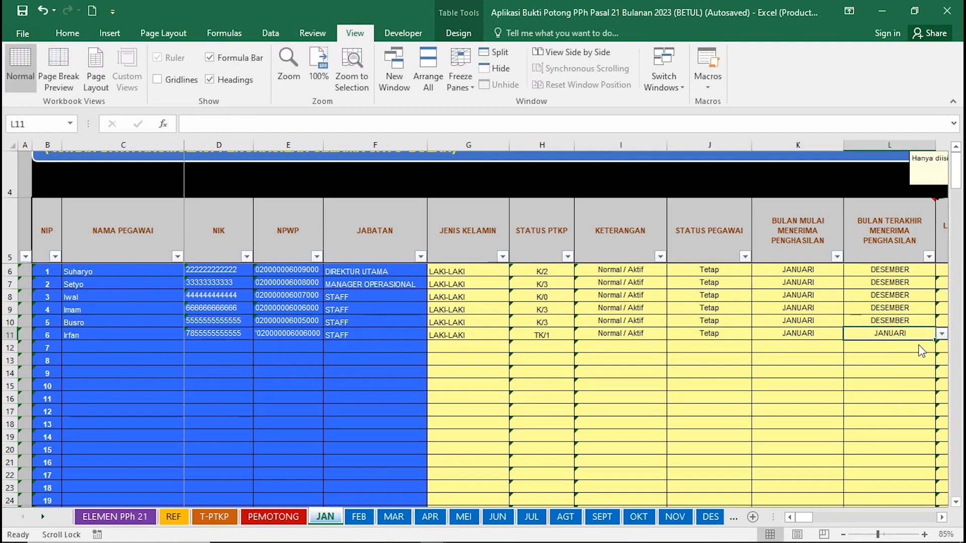
click(941, 335)
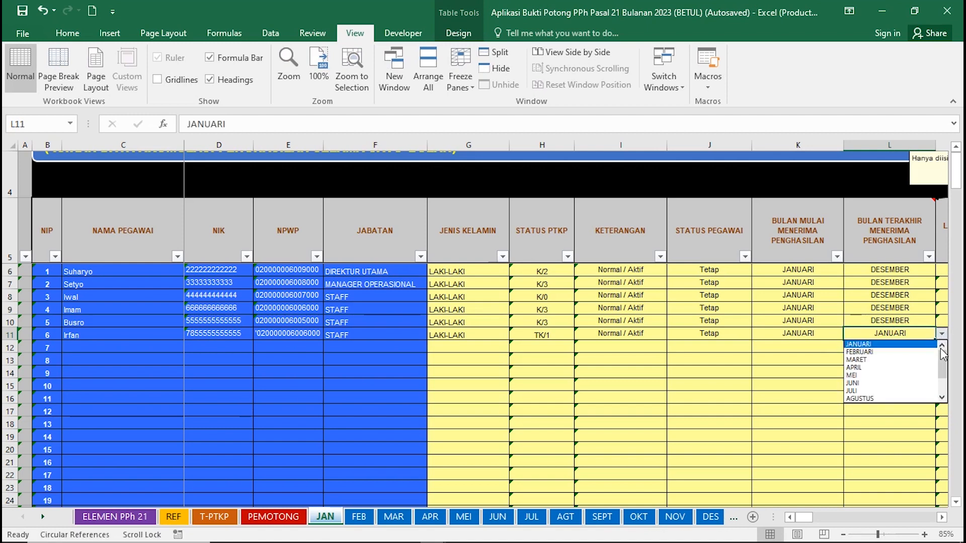
drag(943, 363, 943, 390)
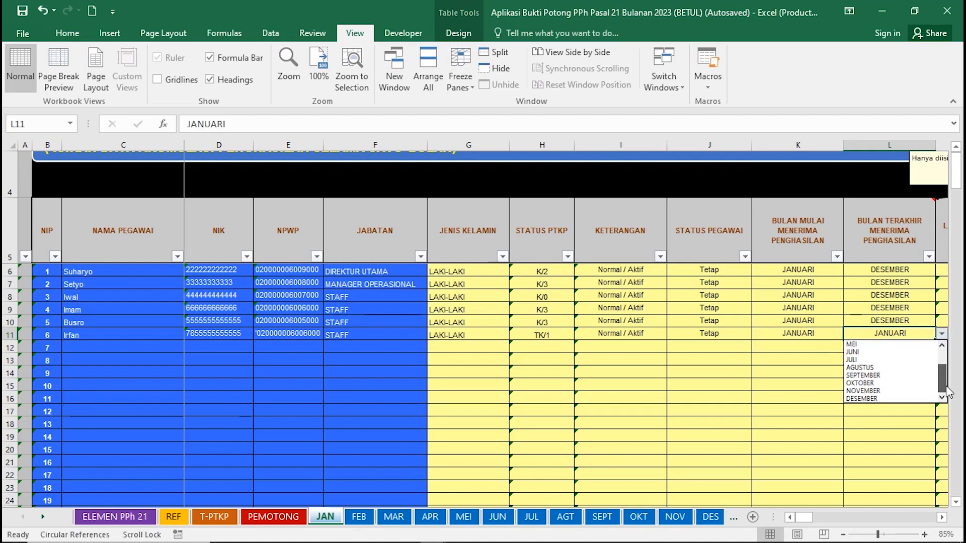
click(909, 399)
key(Right)
key(Right)
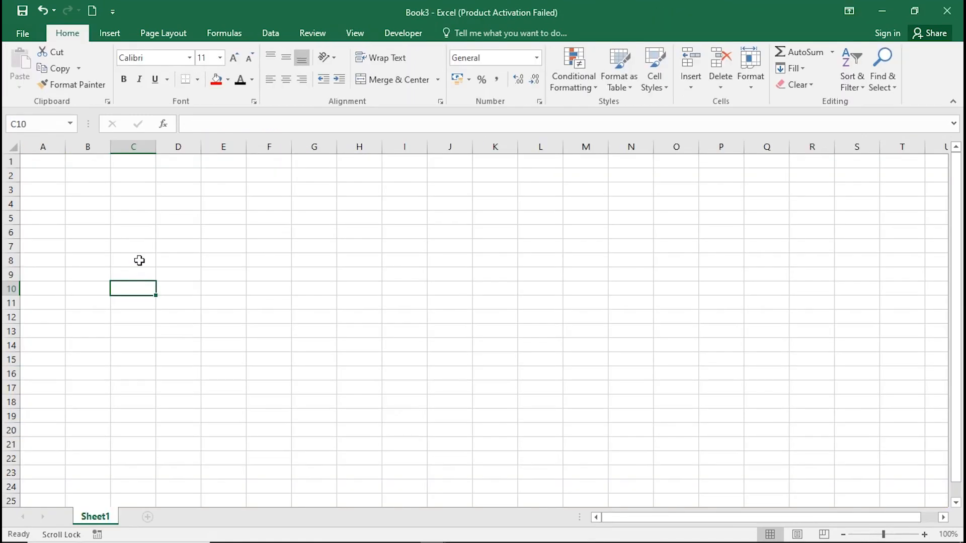
Write =COUNT(A1:A100) by selecting column A down to row 100.
text(=)
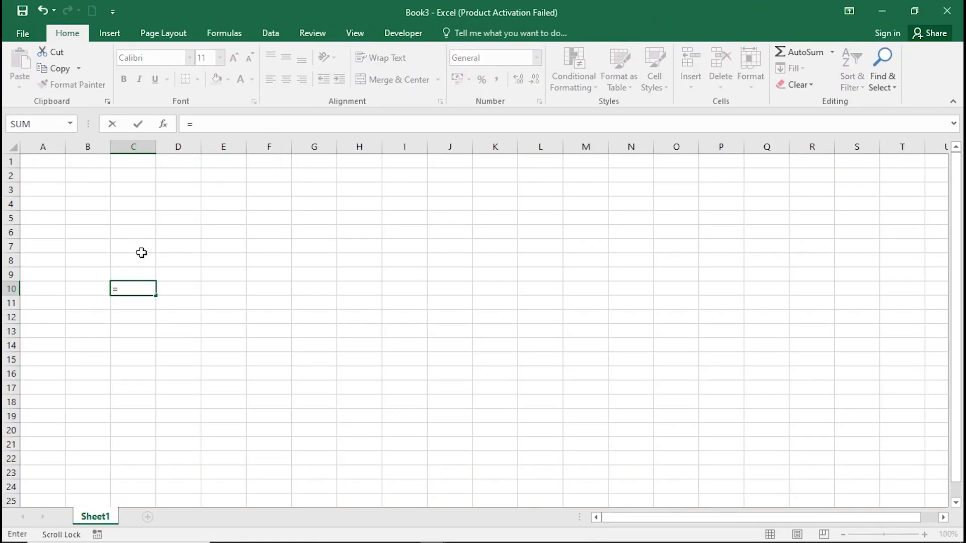
text(COU)
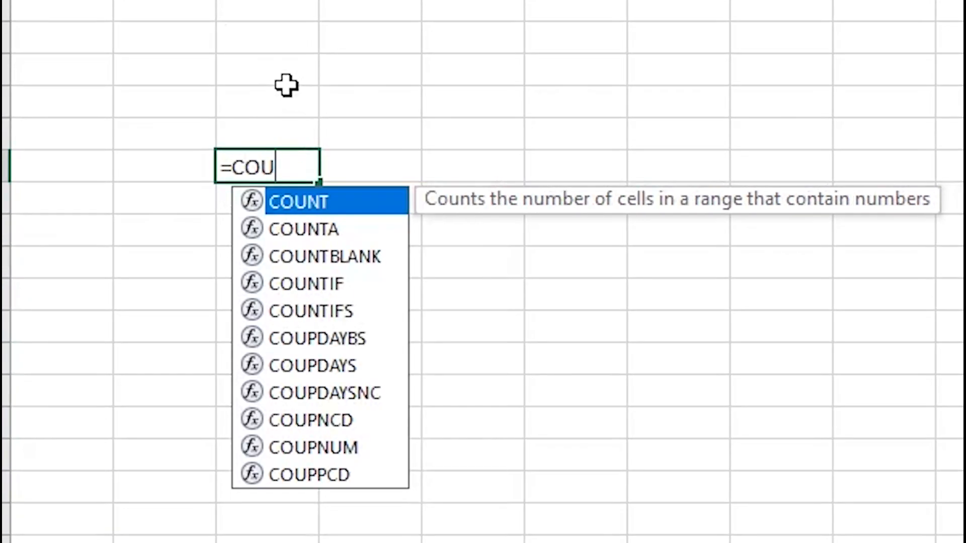
text(NT()
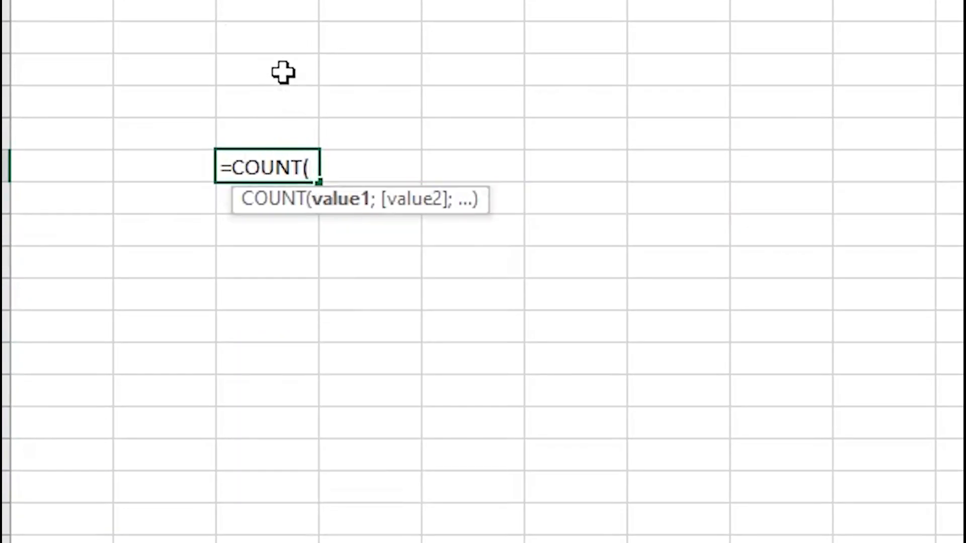
drag(60, 1, 45, 191)
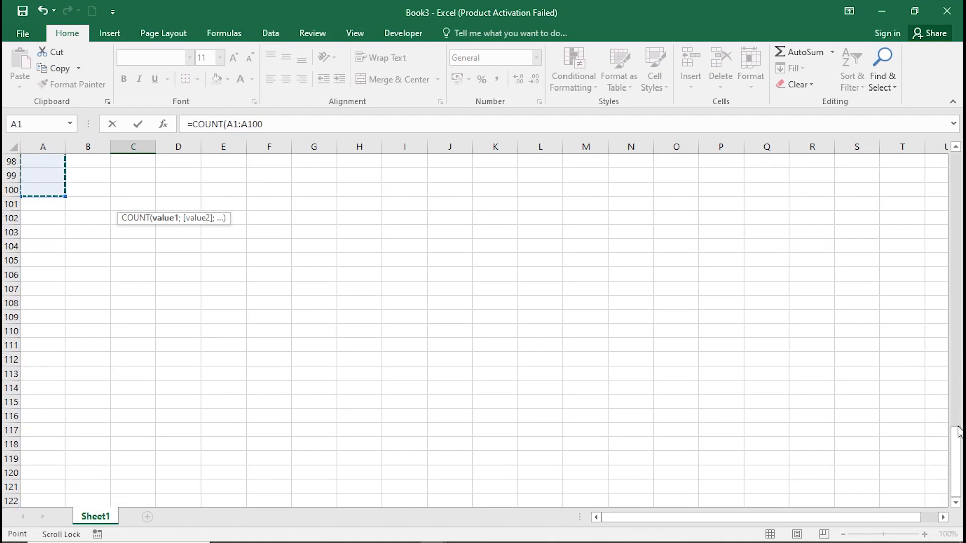
drag(957, 433, 957, 160)
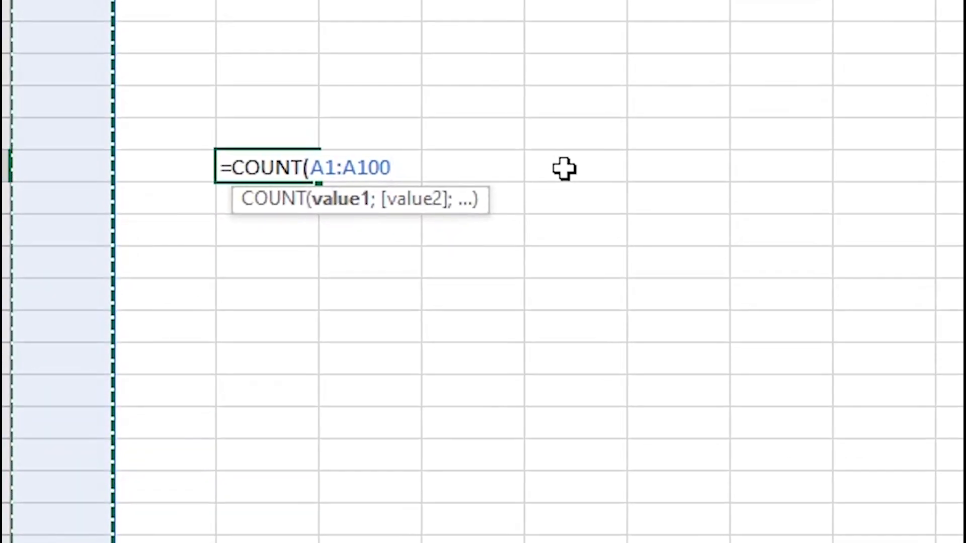
text())
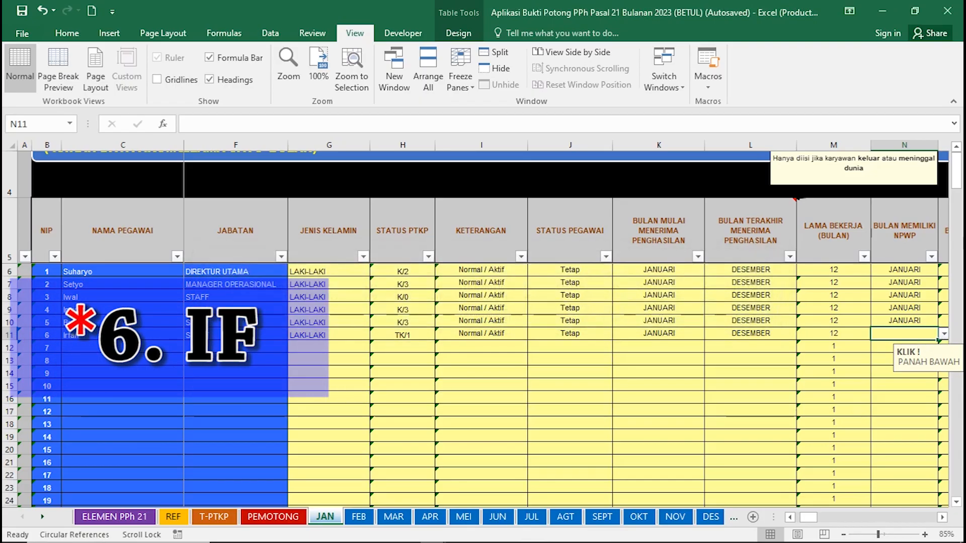
Set N11 to JANUARI, dismiss the circular-reference warning, and enter 8.000.000 as GAJI POKOK in P11.
click(943, 334)
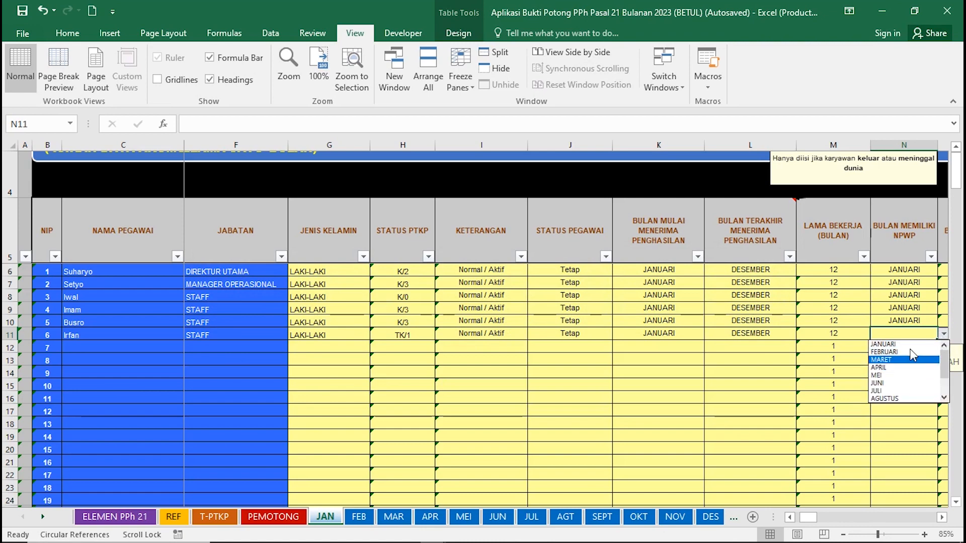
click(912, 345)
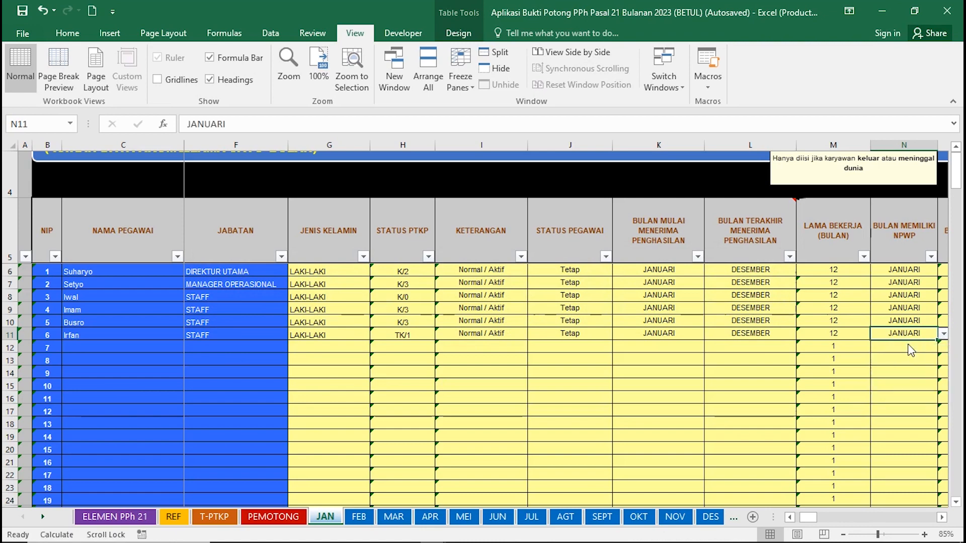
key(Right)
key(Right)
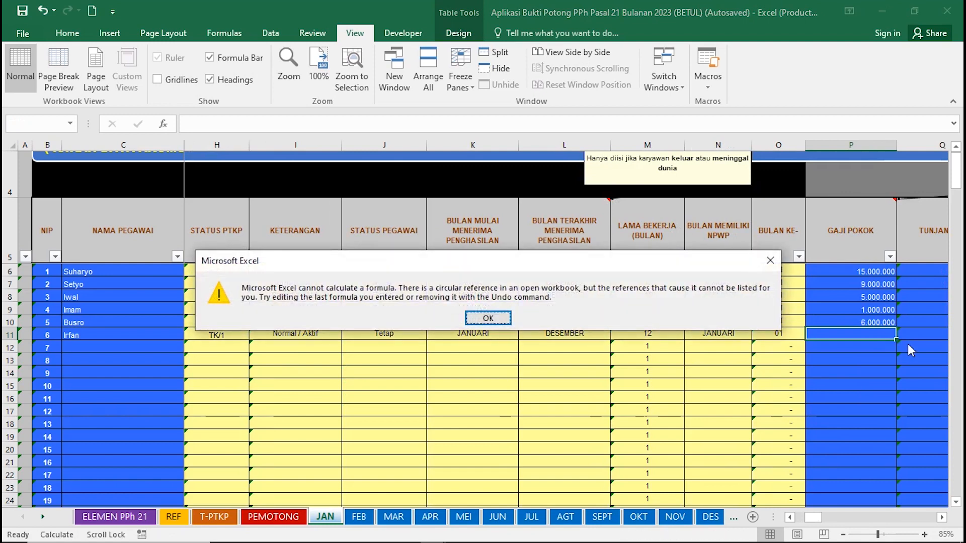
key(Return)
text(8000000)
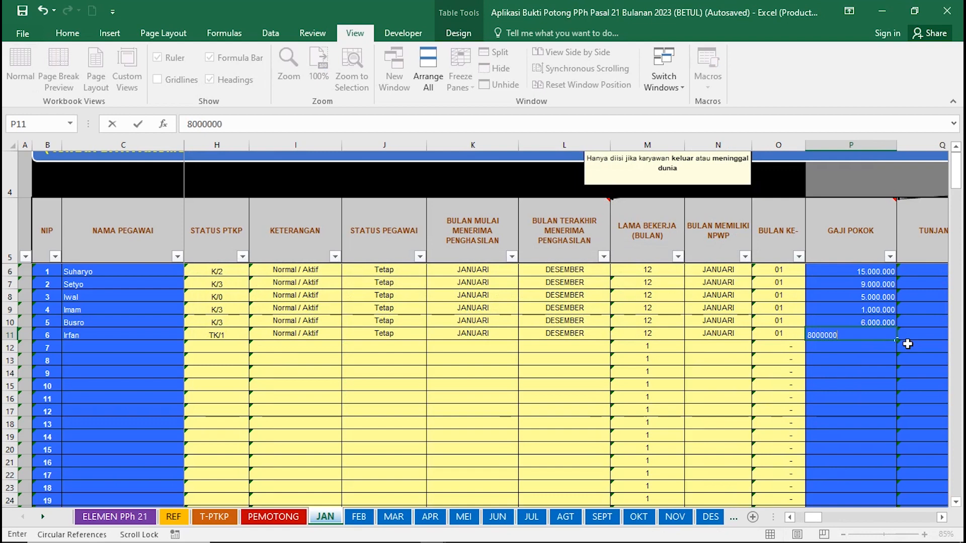
key(Right)
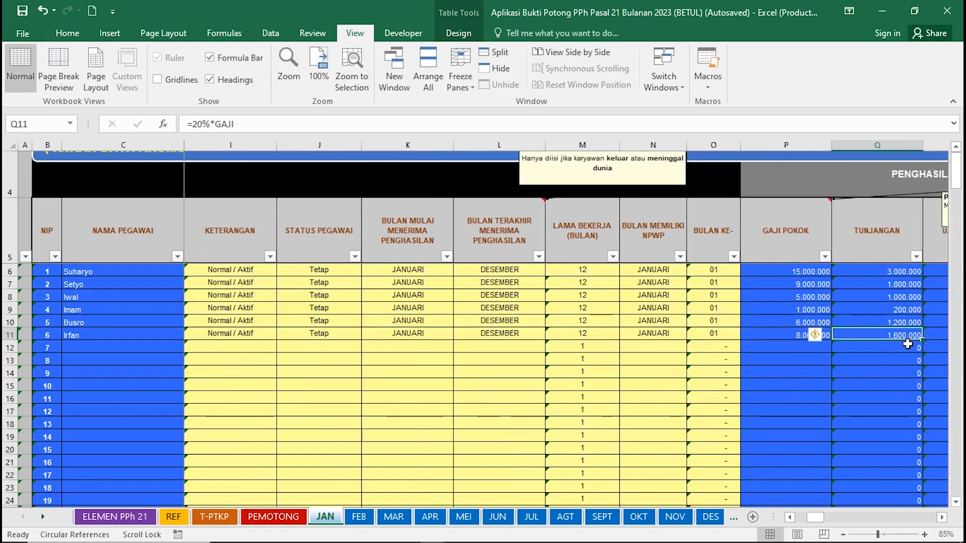
text(1)
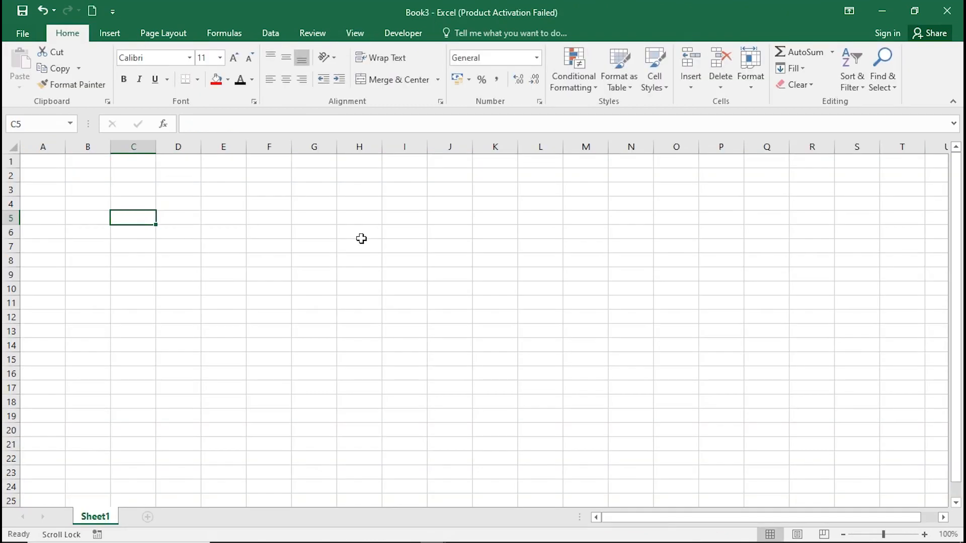
Build =IF(B5;B7;B9) in C5, taking B5 as condition, B7 if true, B9 if false.
text(=if)
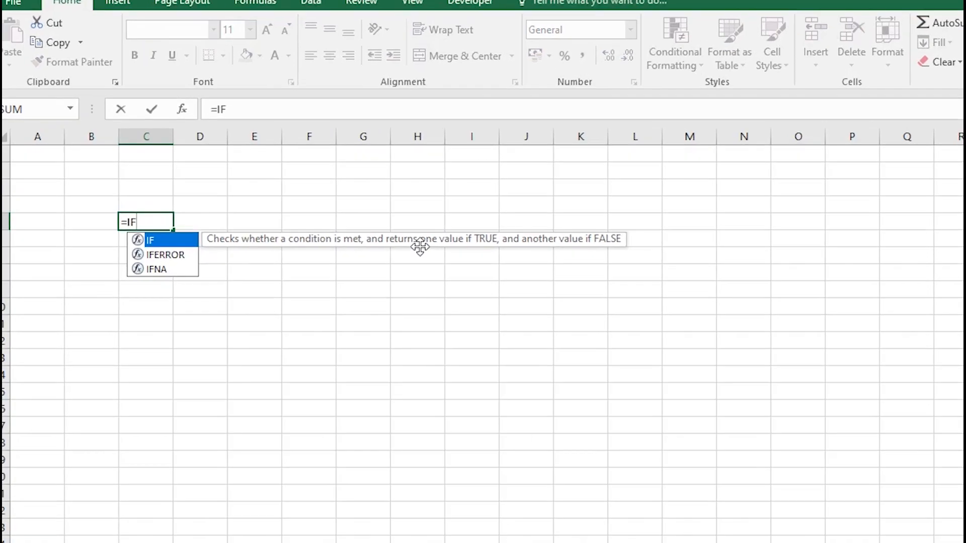
key(Tab)
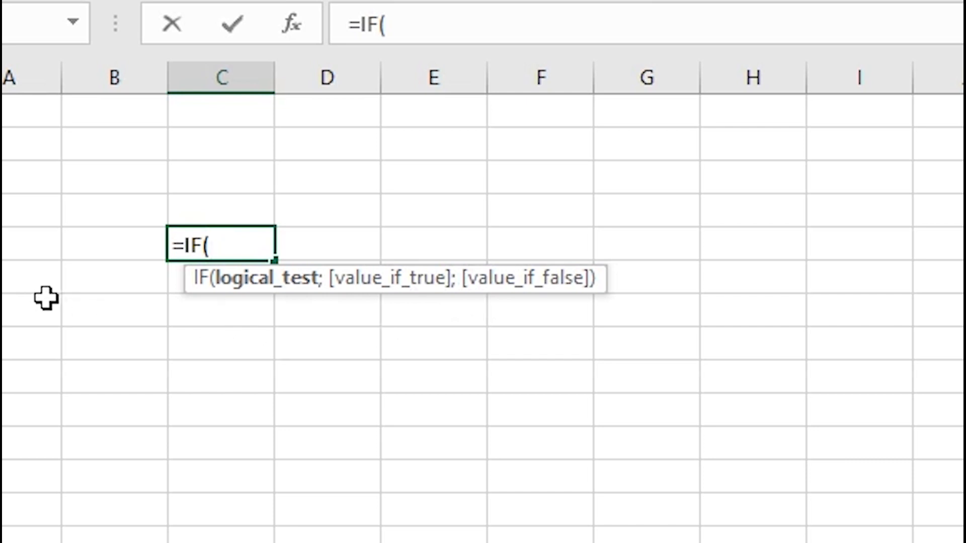
click(109, 244)
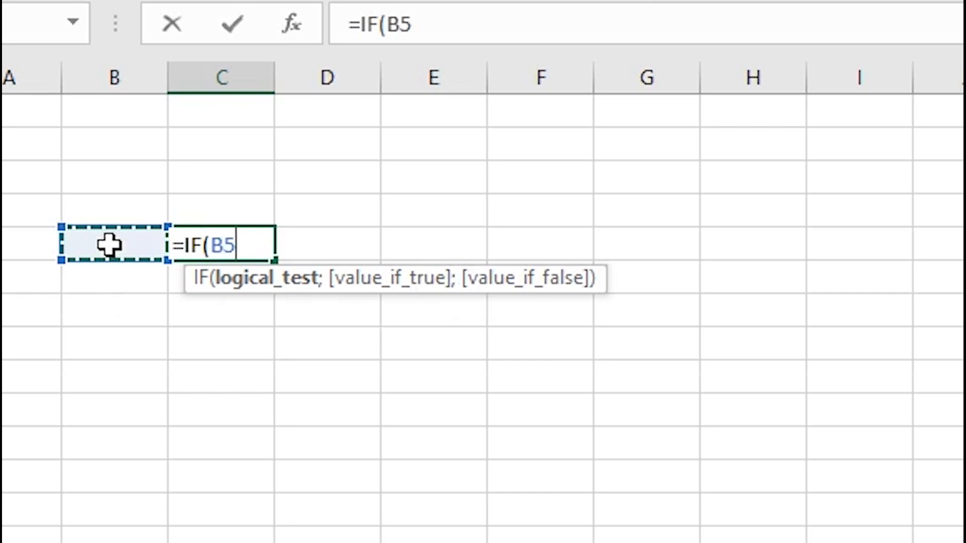
text(;)
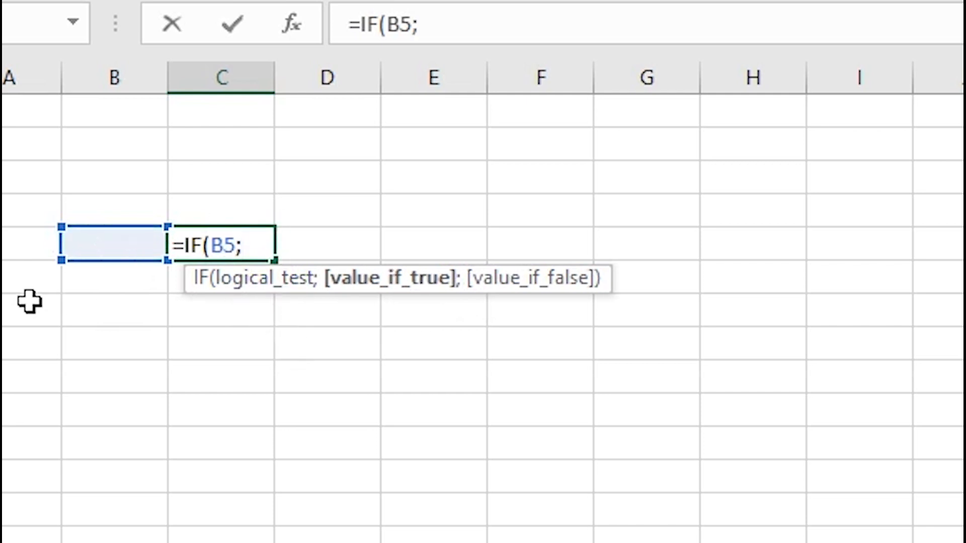
click(128, 312)
text(L)
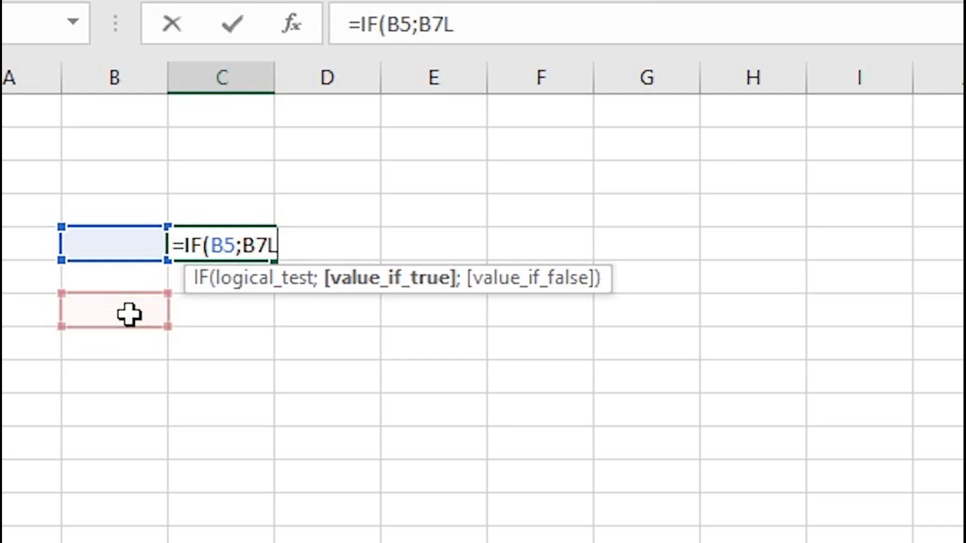
key(BackSpace)
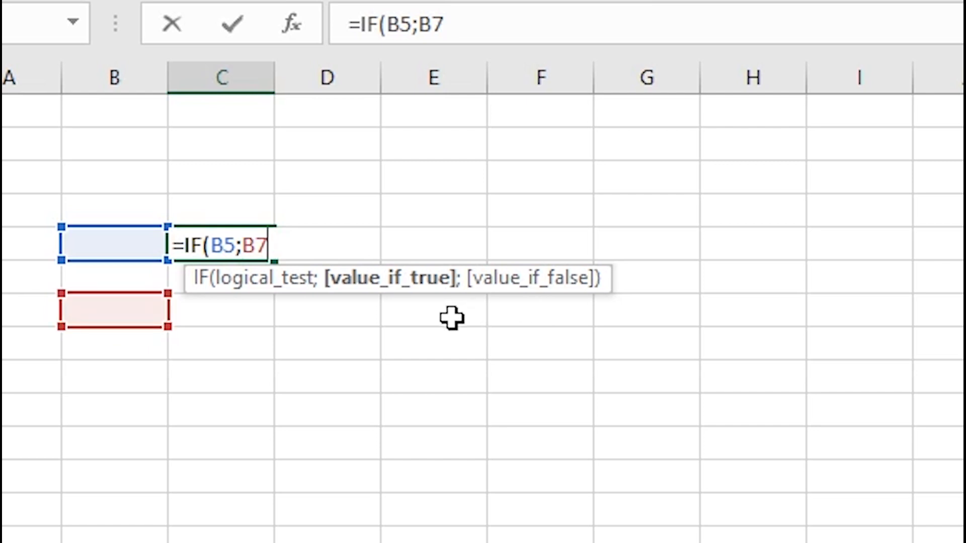
text(;)
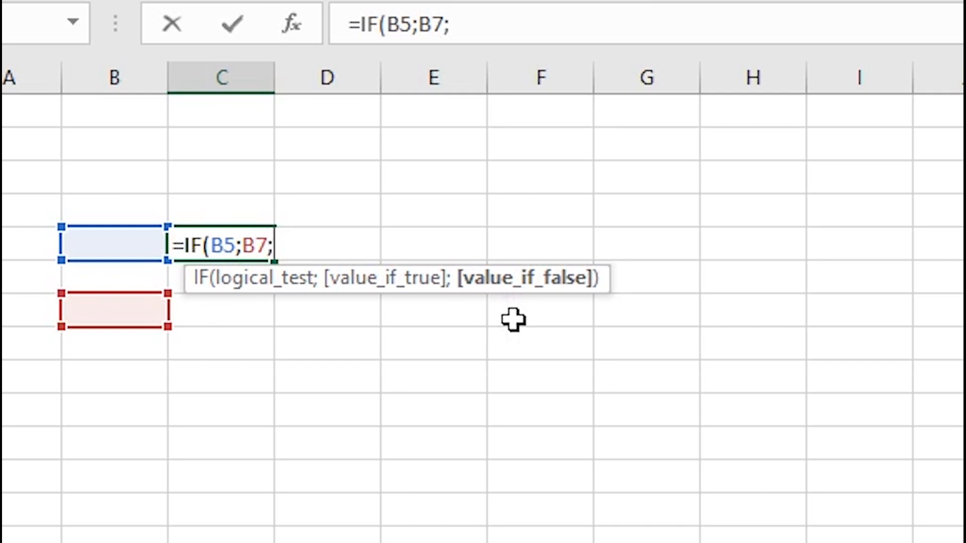
click(146, 372)
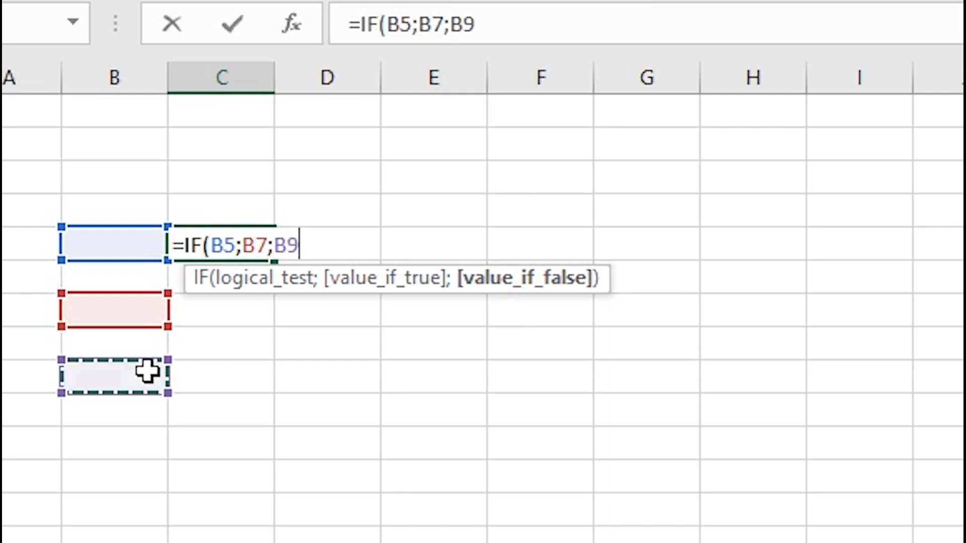
text())
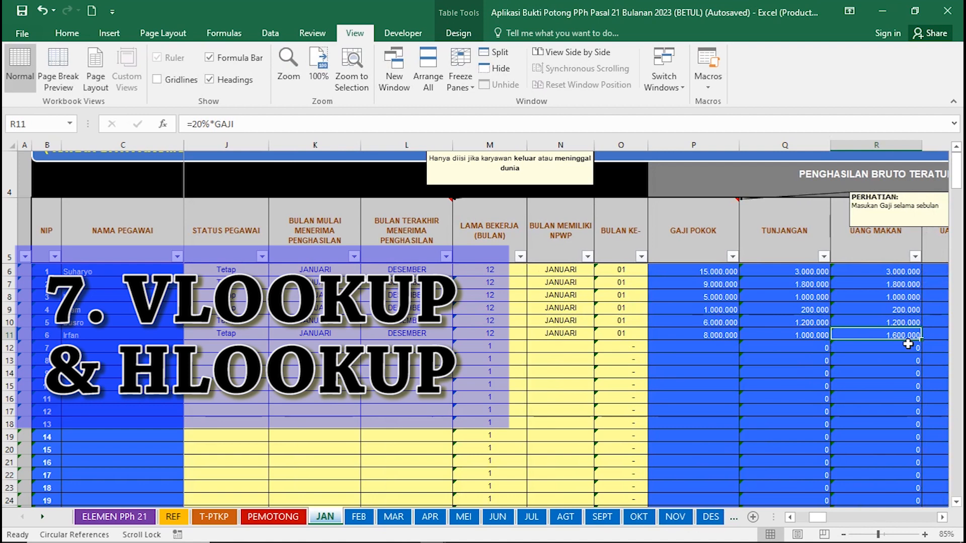
Enter 700.000 meal allowance in R11 and 100.000 overtime pay in S11.
text(700000)
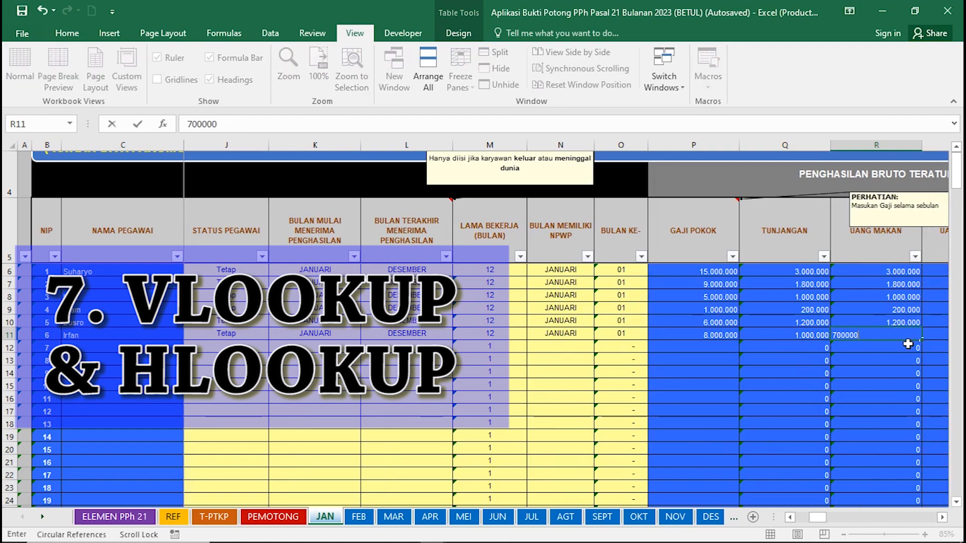
key(Tab)
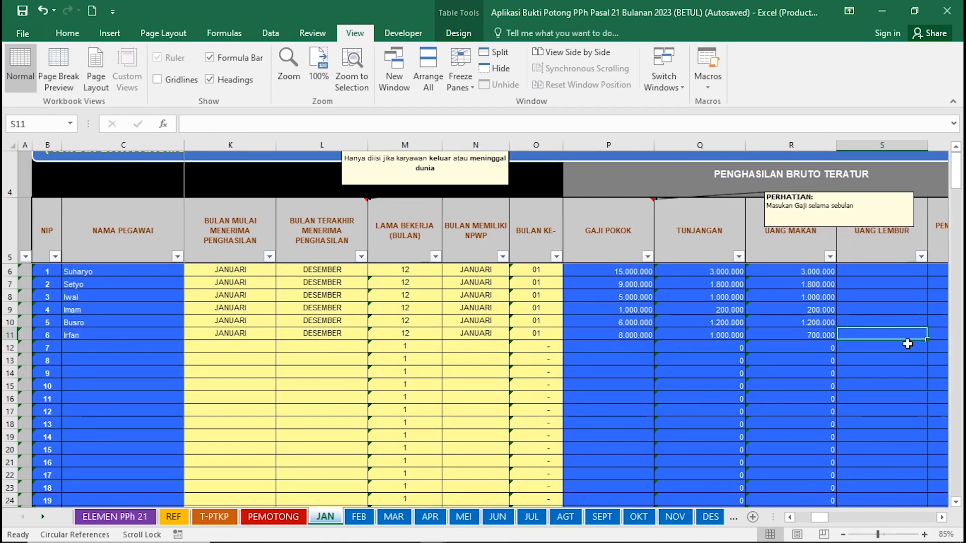
text(100.)
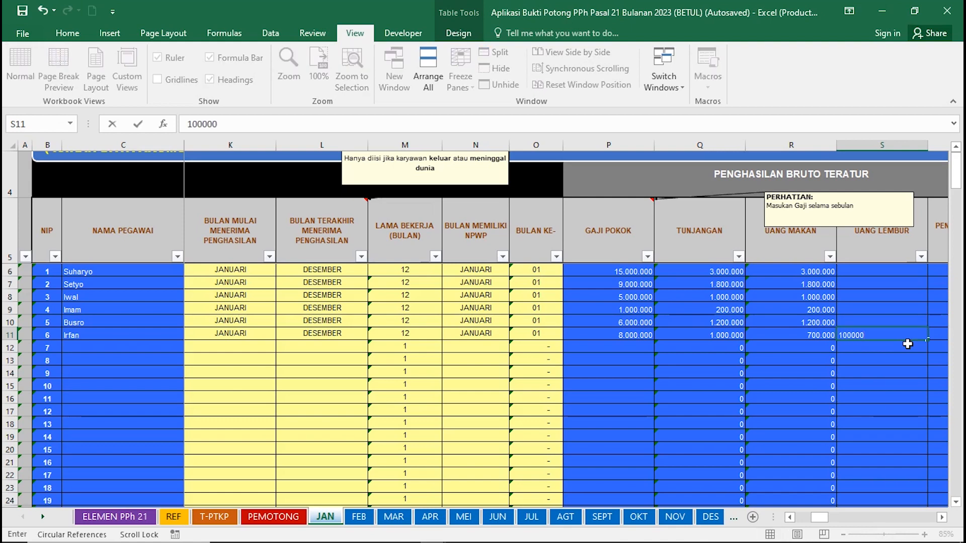
text(000)
key(Tab)
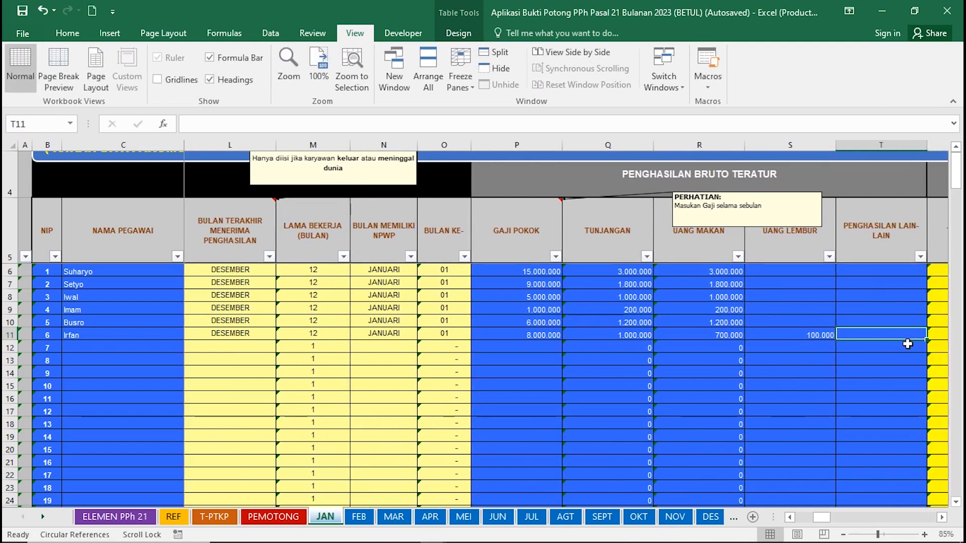
Step along row 11 to AB11 and set the bonus to 0.
key(Tab)
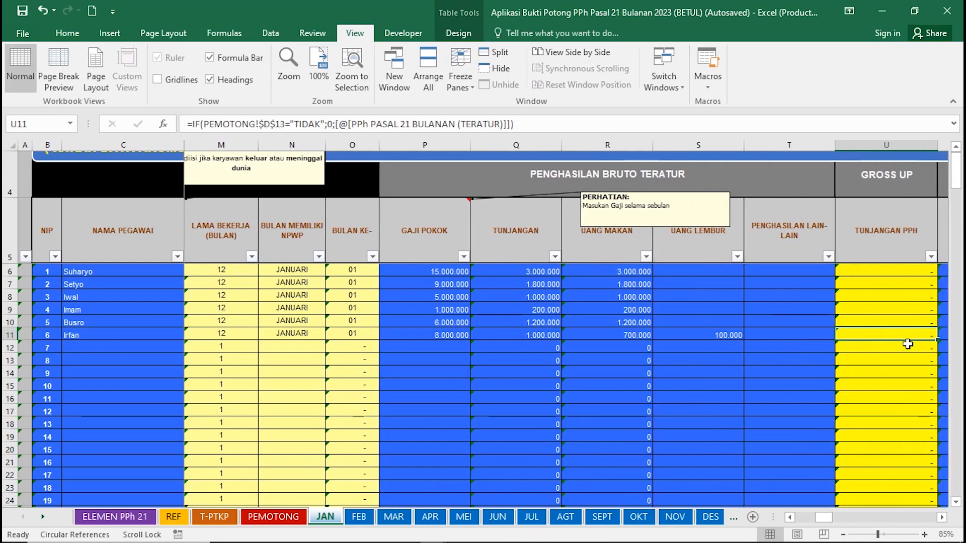
key(Tab)
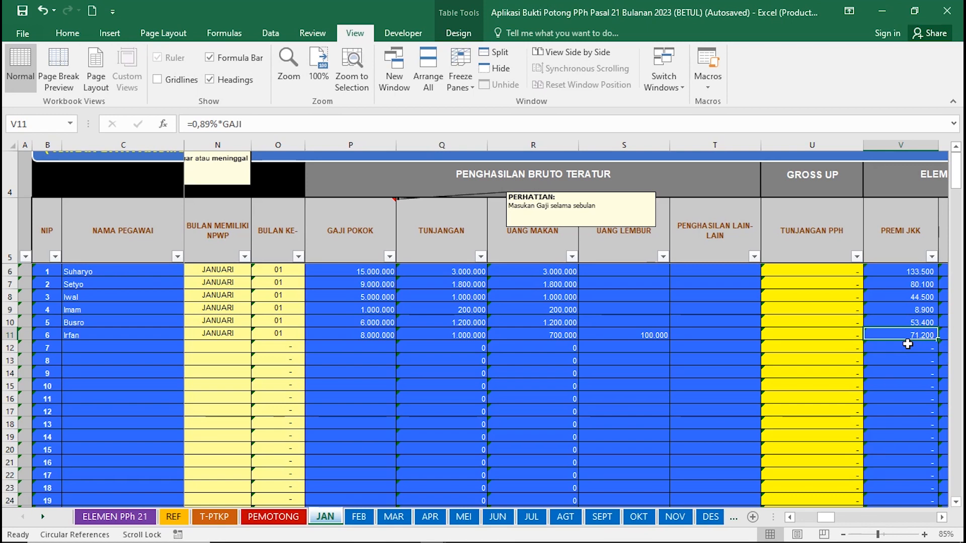
key(Tab)
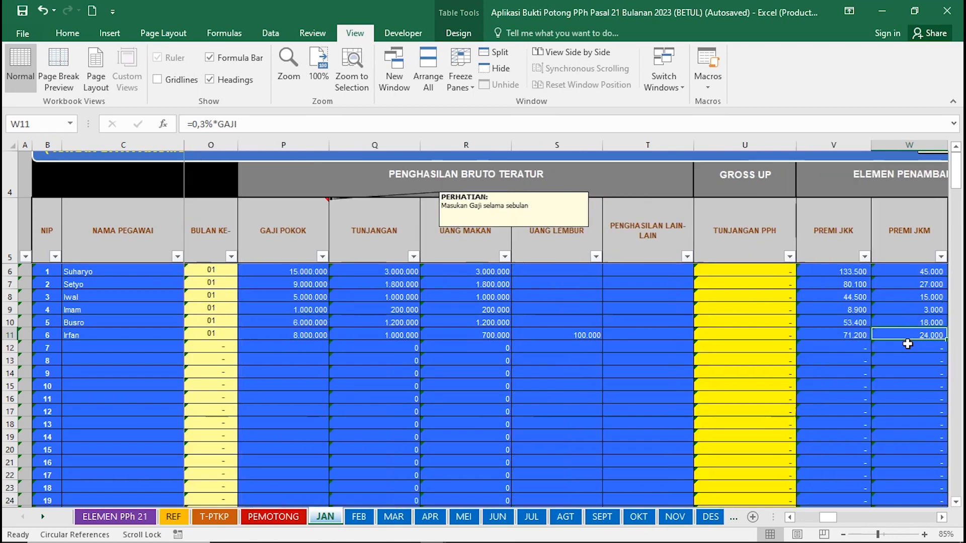
key(Tab)
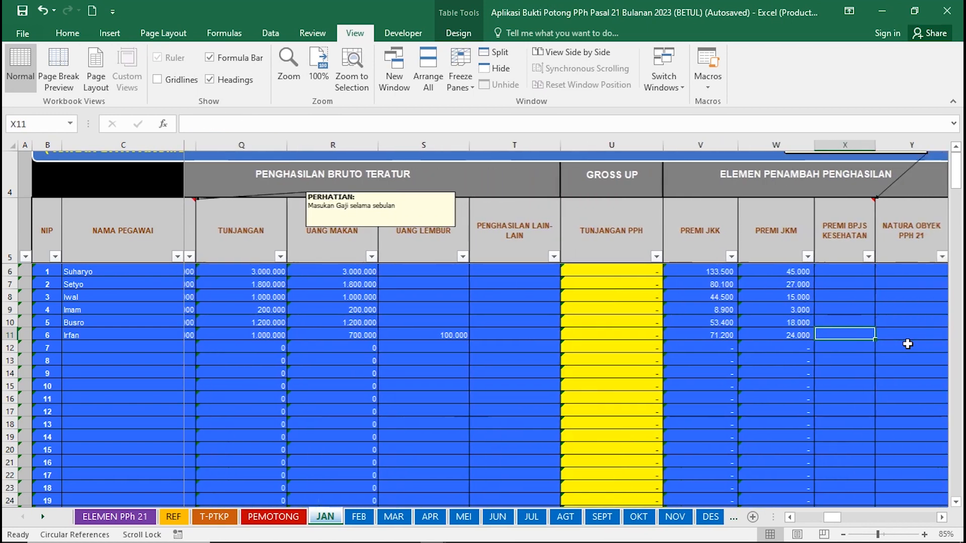
key(Tab)
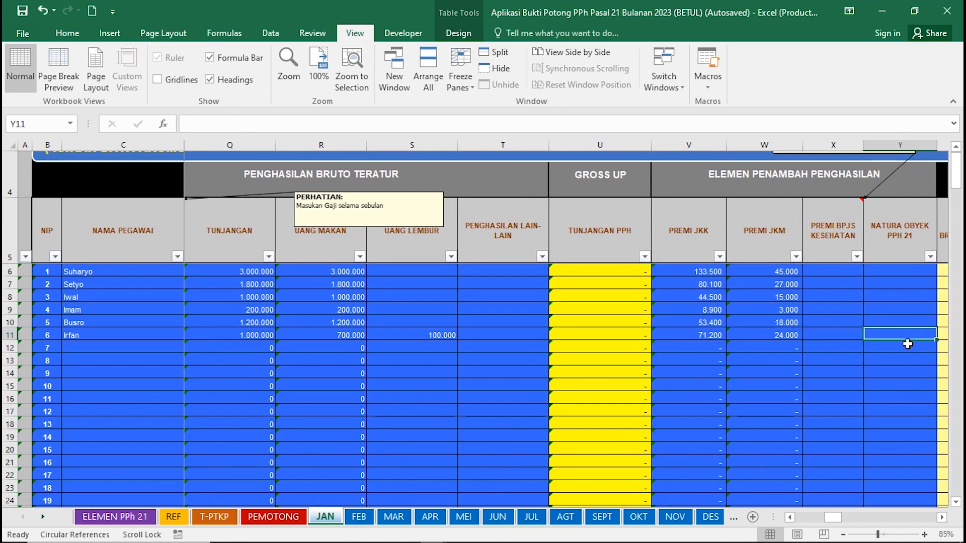
key(Tab)
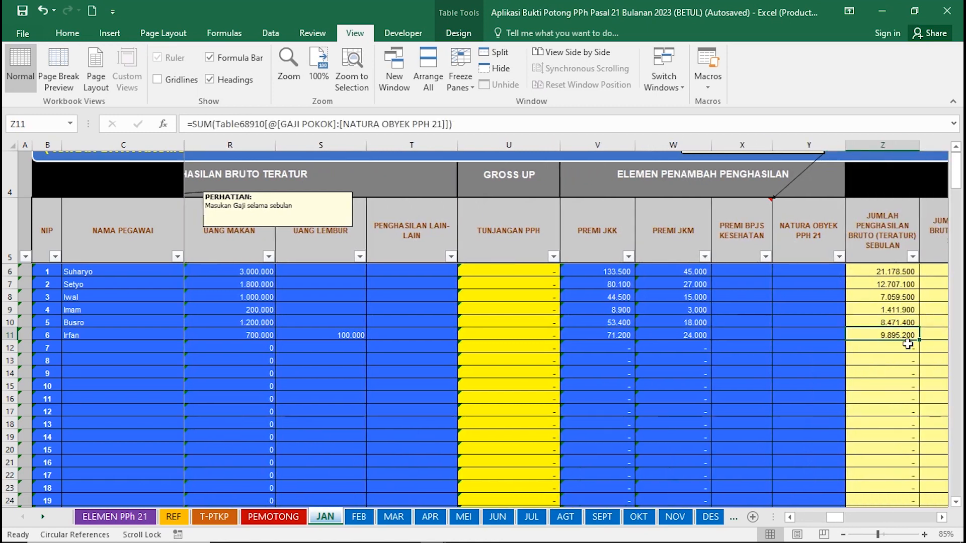
key(Tab)
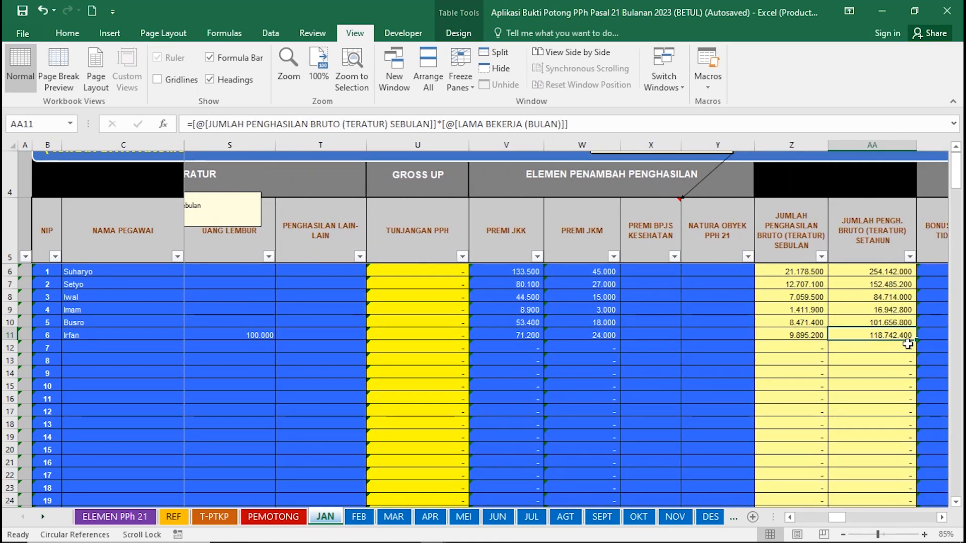
key(Tab)
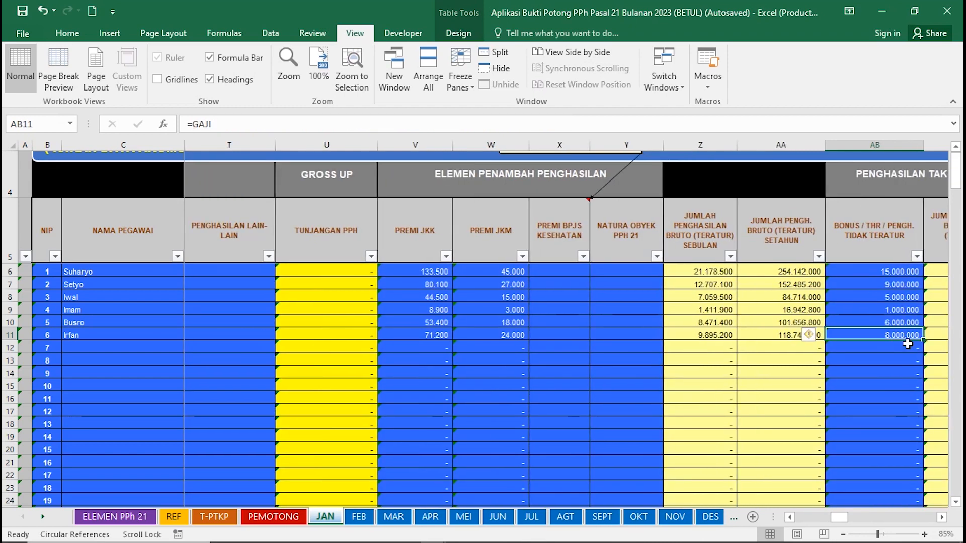
text(0)
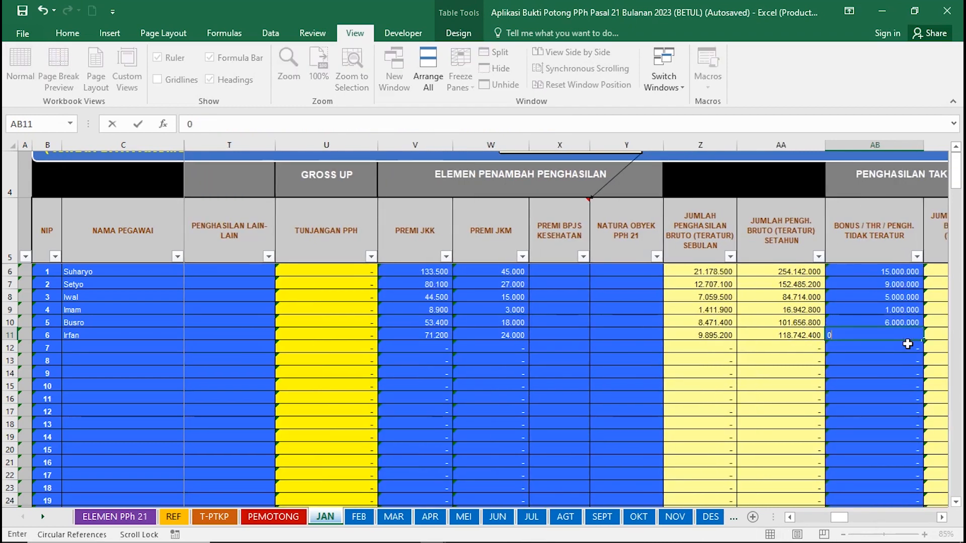
key(Tab)
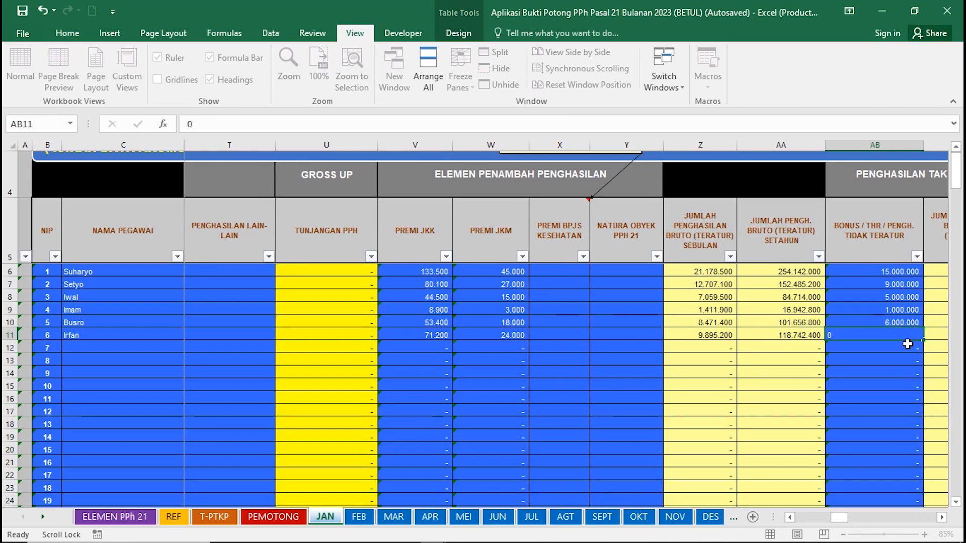
Move further along row 11 and start a =VLOOKUP( formula.
key(Tab)
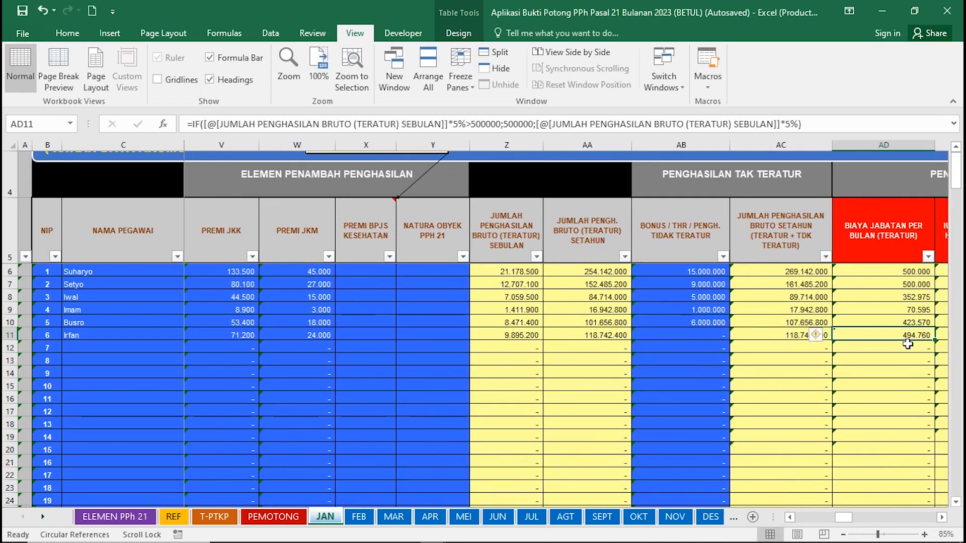
key(Tab)
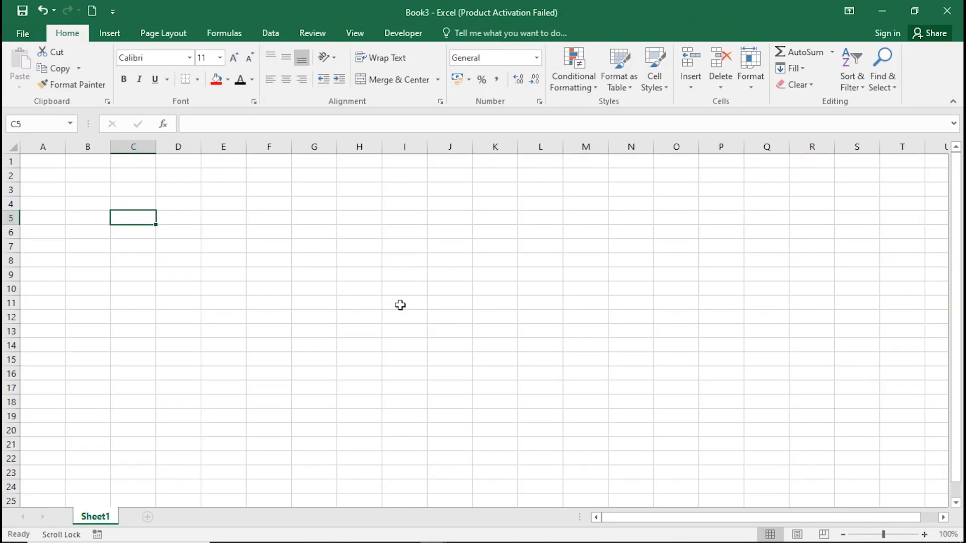
text(=VLO)
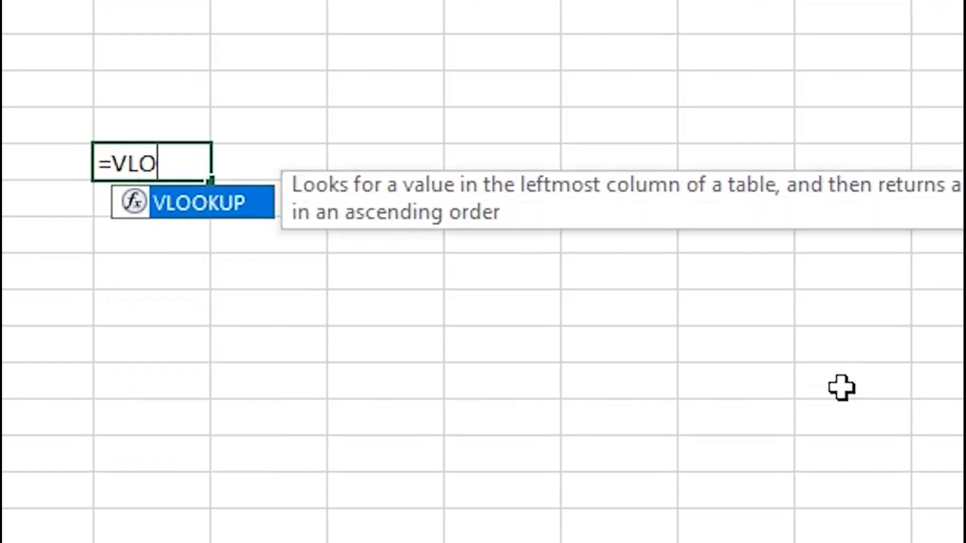
text(OKUP()
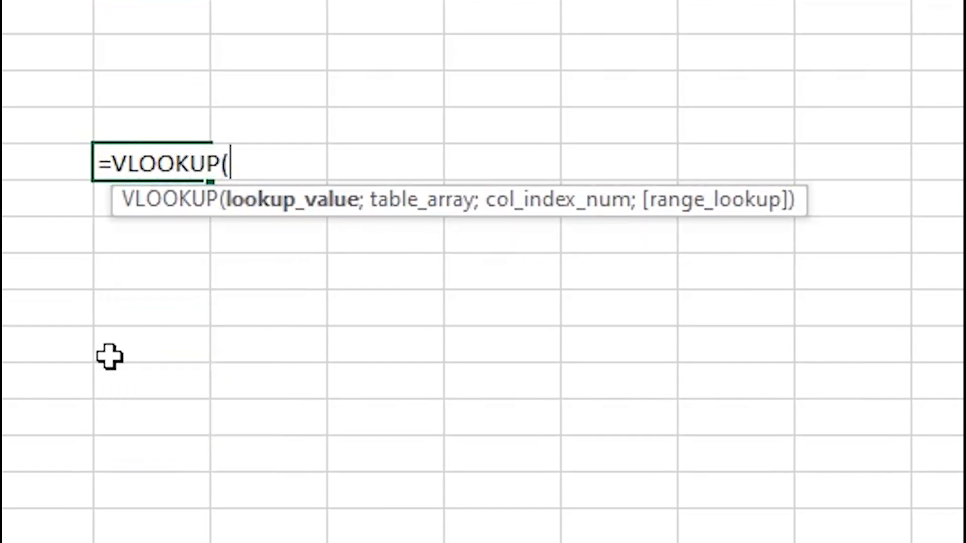
Complete =VLOOKUP(B8;$B$10:$C$12;D11;FALSE) with an absolute lookup table range.
click(31, 280)
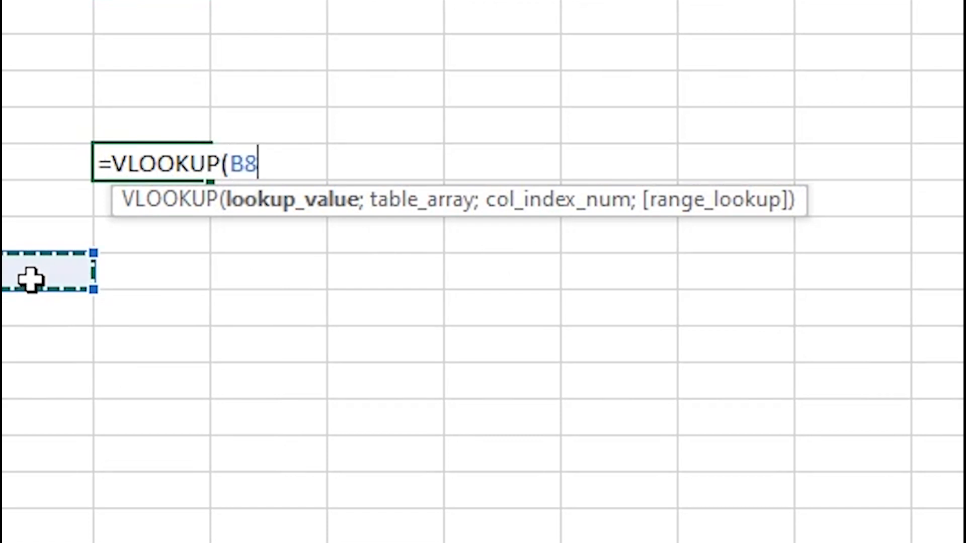
text(;)
drag(48, 332, 193, 426)
key(F4)
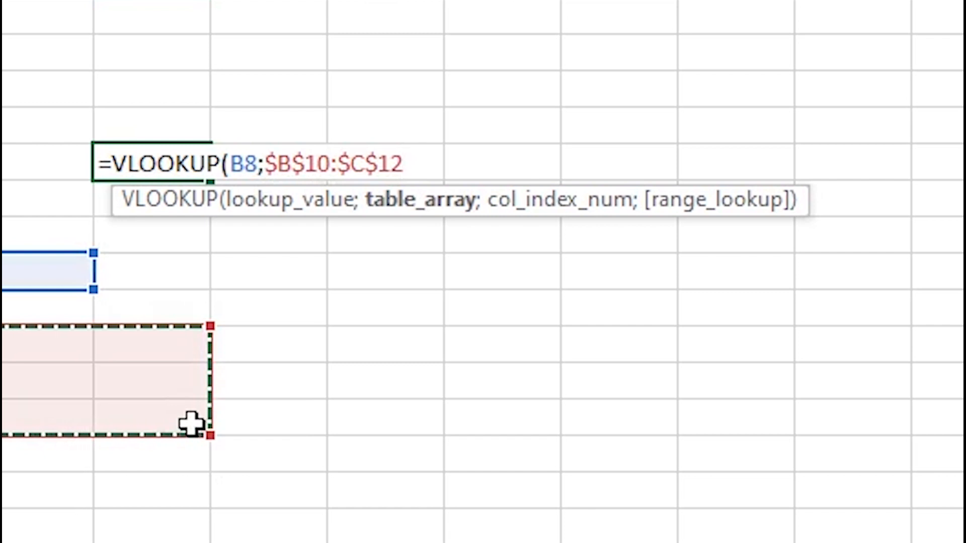
text(;)
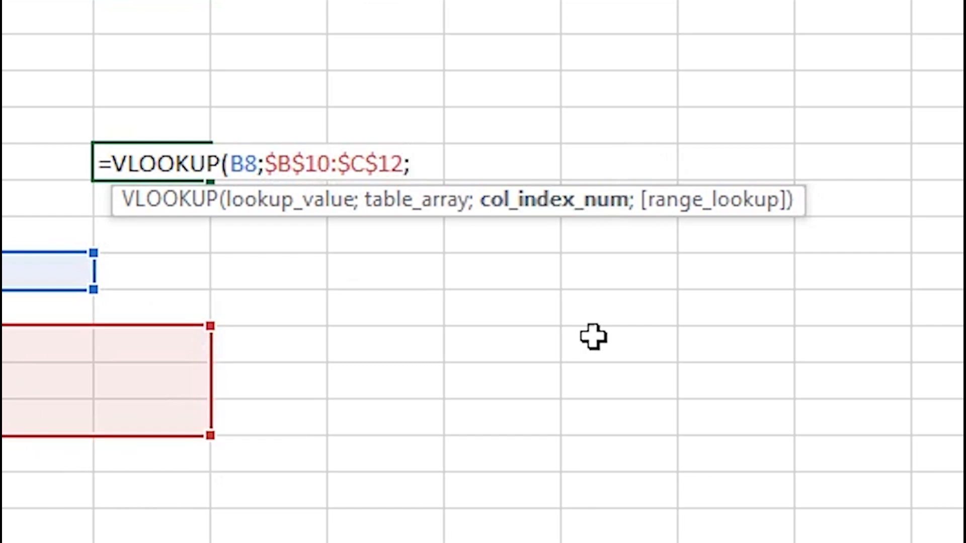
click(287, 383)
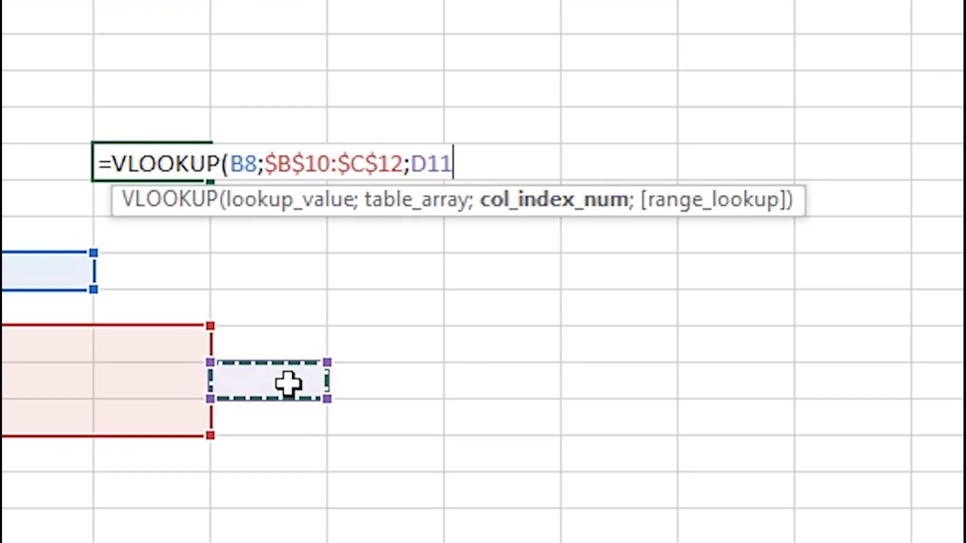
text(;)
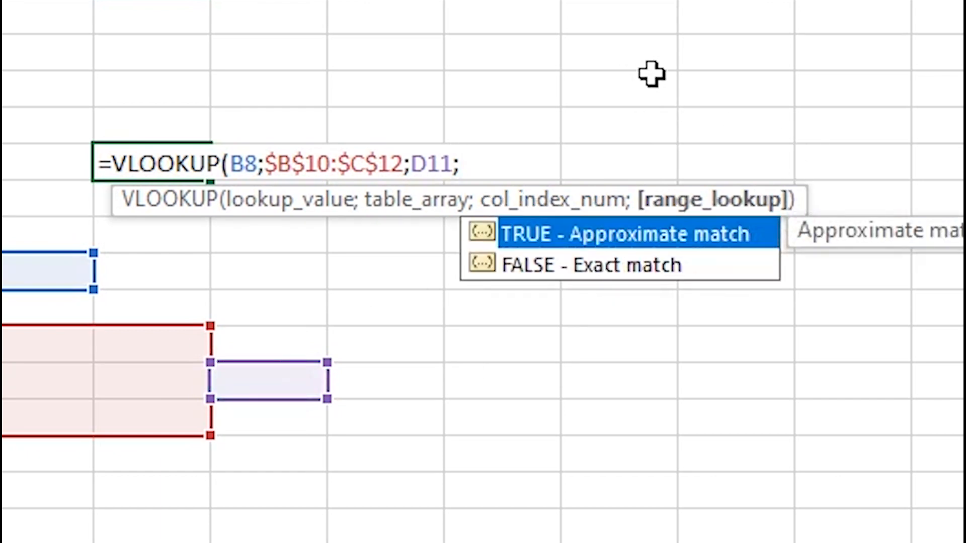
text(FALSE)
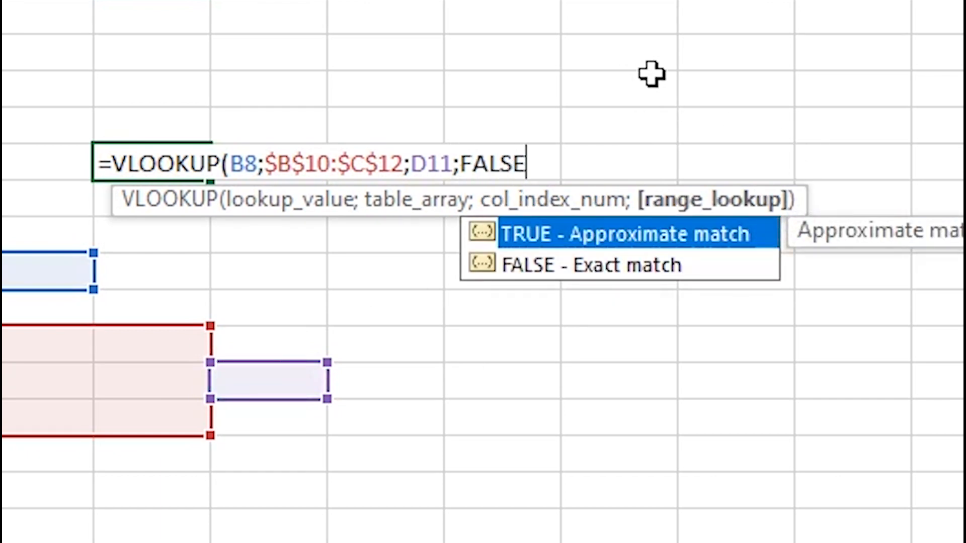
text())
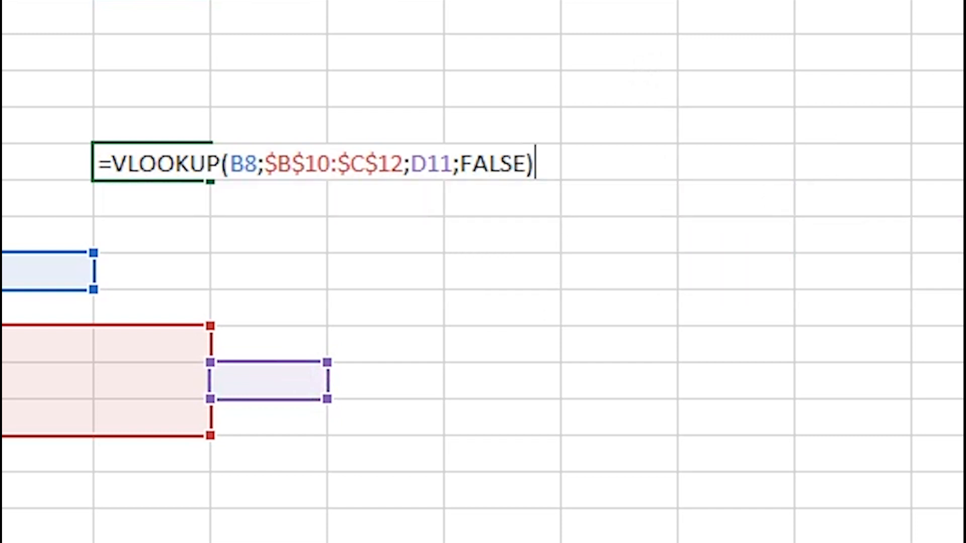
key(Return)
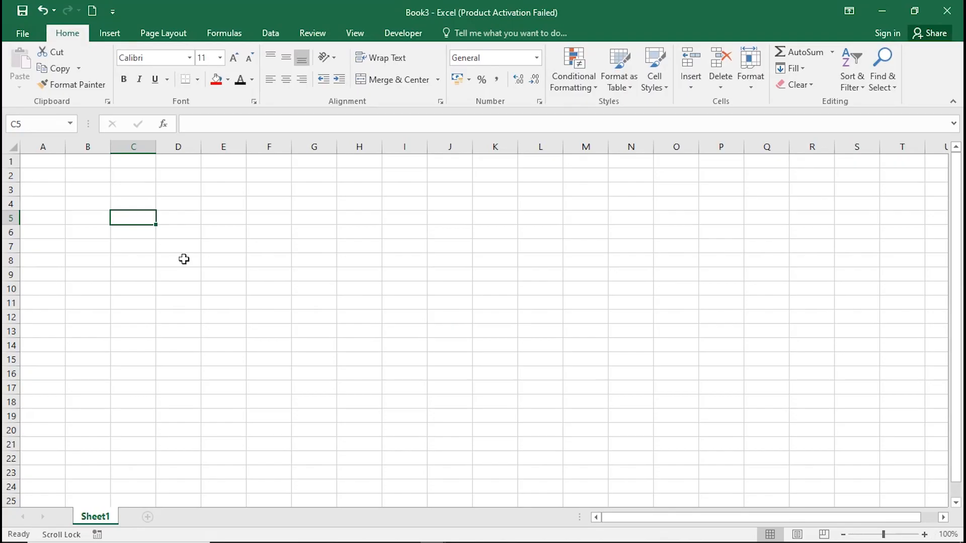
text(=GL)
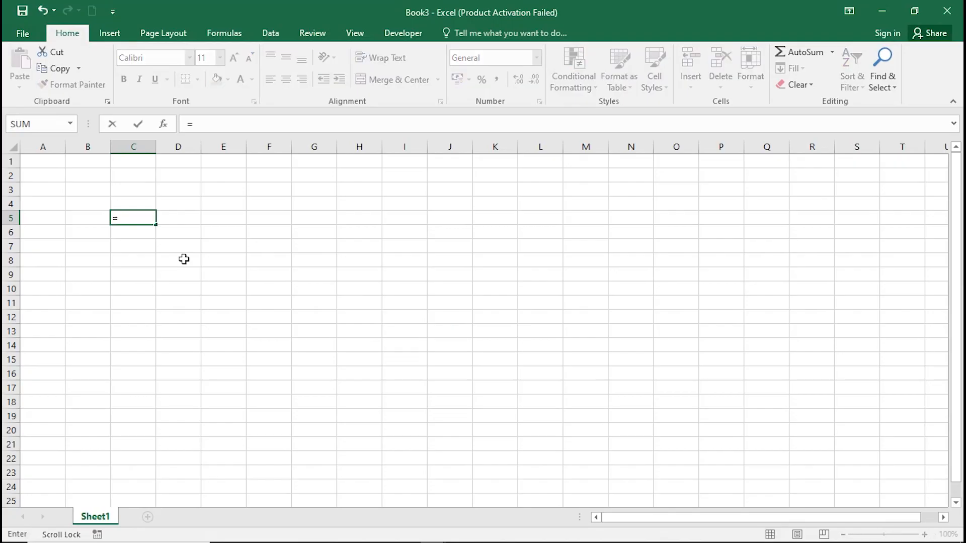
Clear C5 and type =HLOOKUP( to demonstrate the HLOOKUP function.
key(BackSpace)
key(BackSpace)
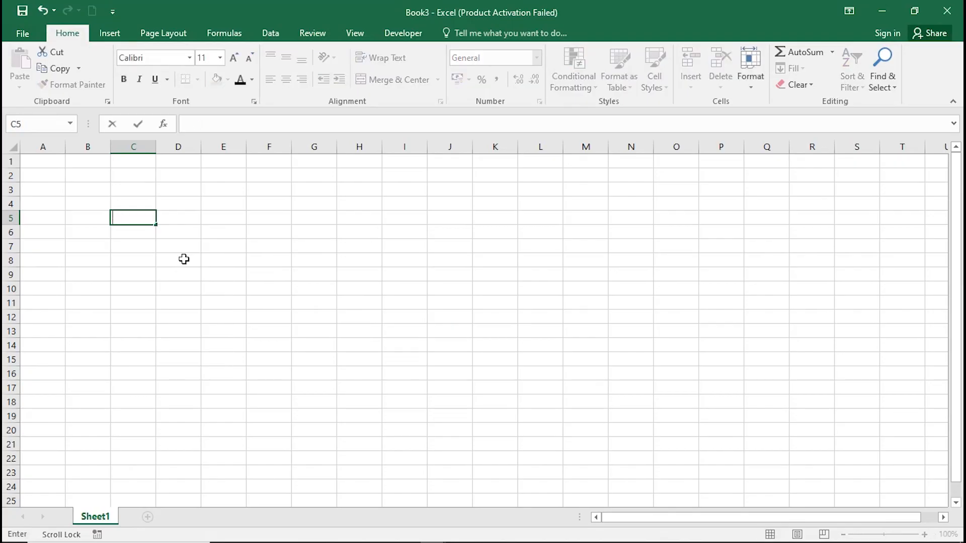
text(=HL)
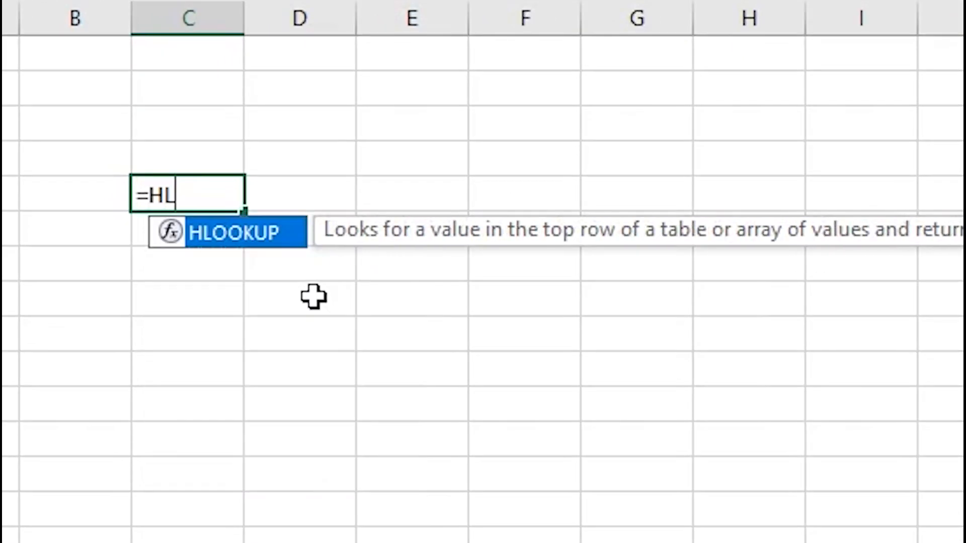
text(OOKUP)
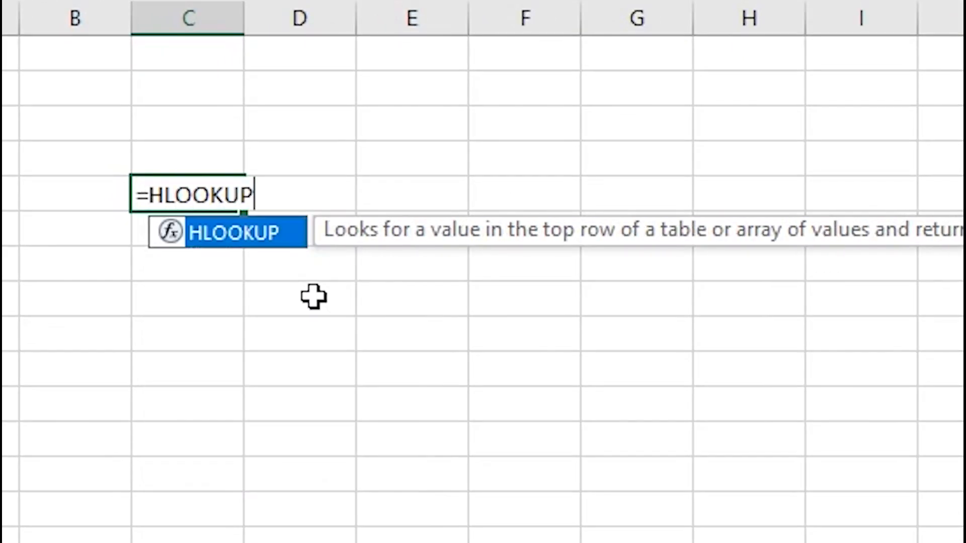
text(()
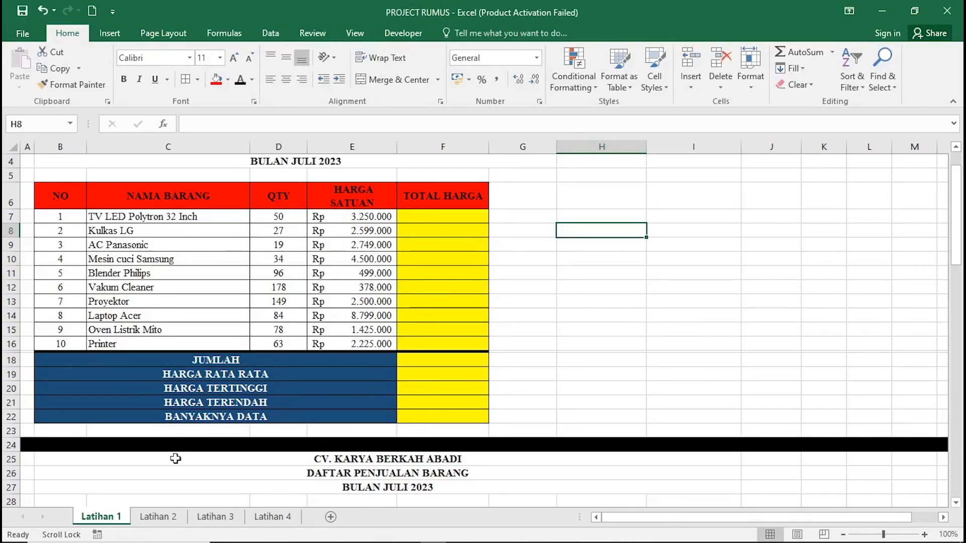
click(151, 519)
click(212, 521)
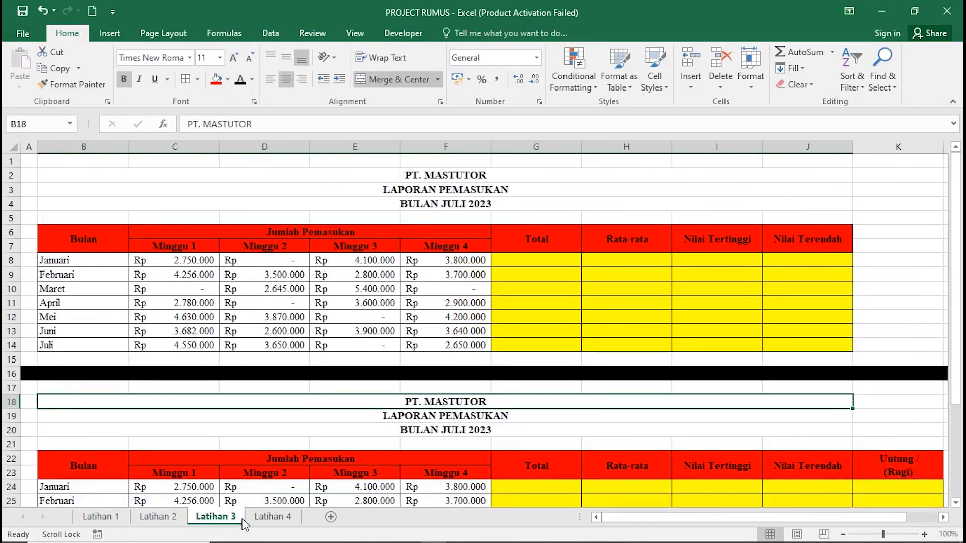
click(255, 520)
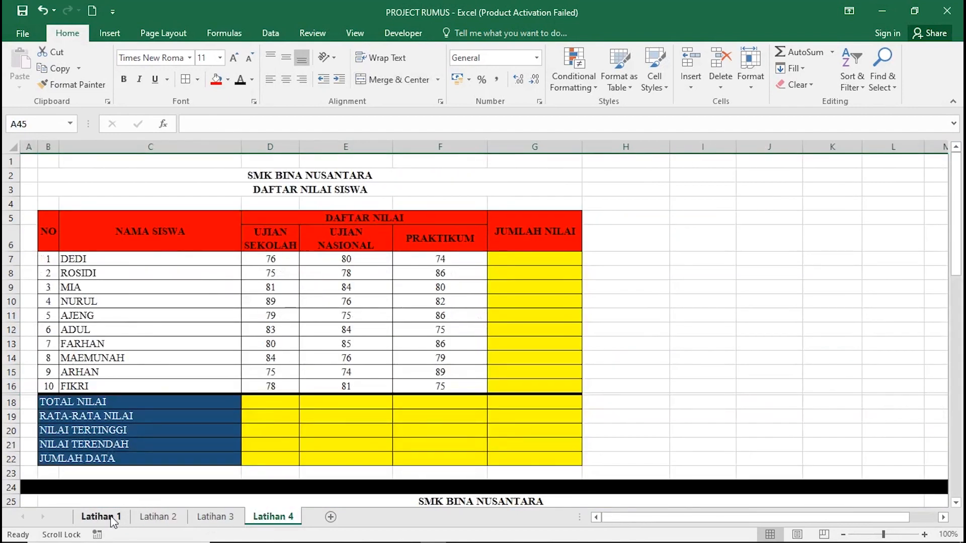
click(113, 518)
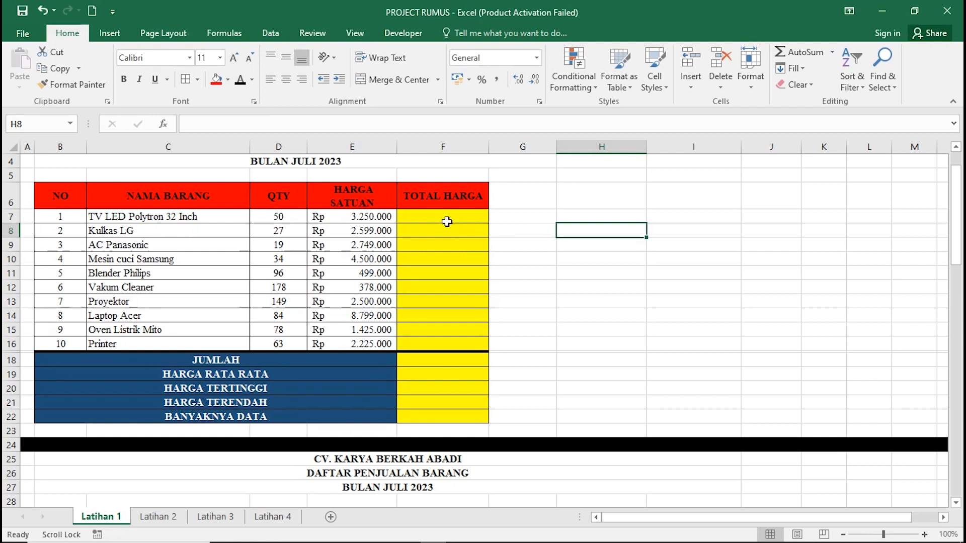
Enter =D7*E7 in F7 and fill it down to F16 for all ten items.
click(449, 218)
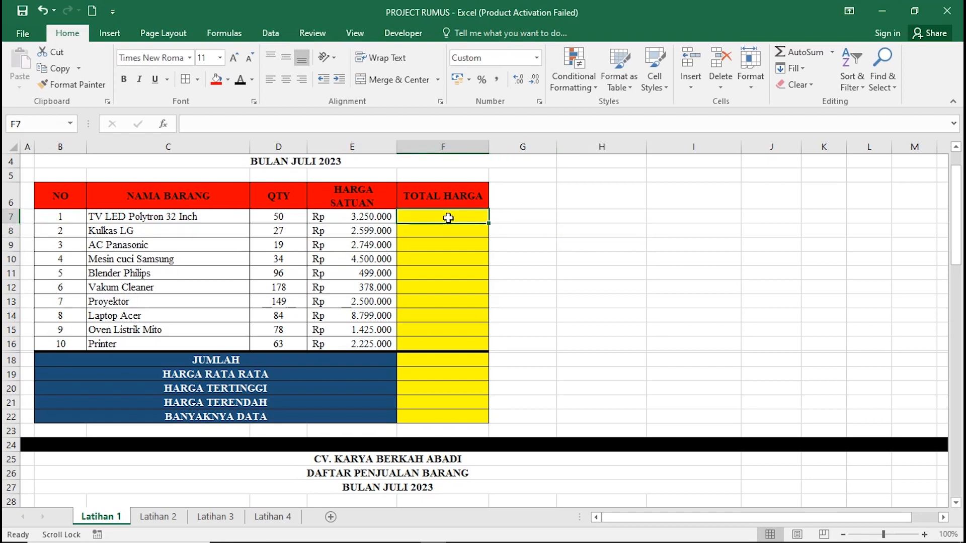
text(=)
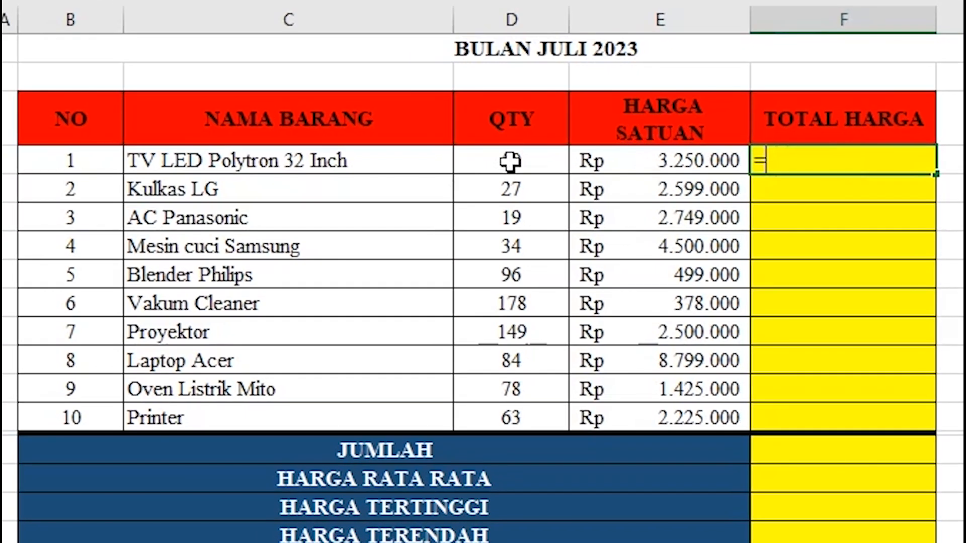
click(510, 161)
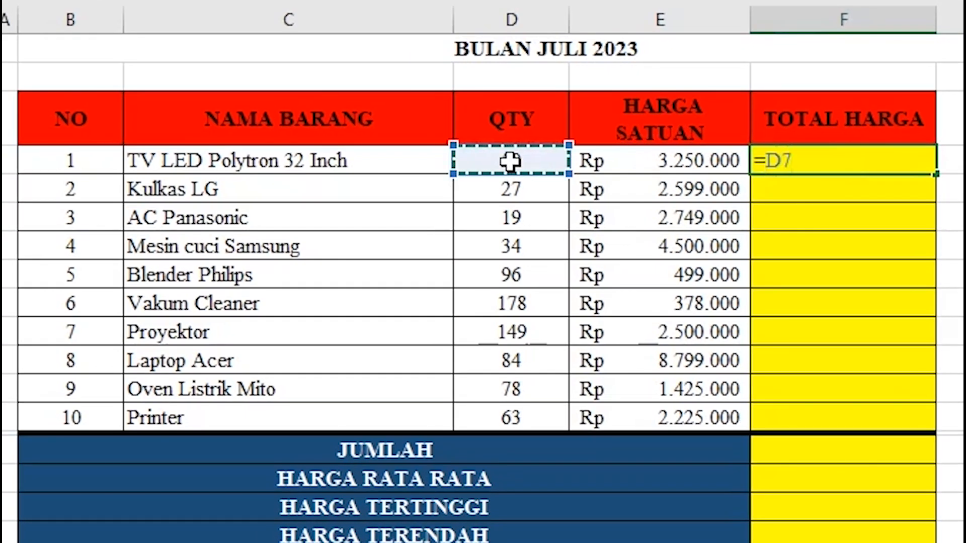
text(*)
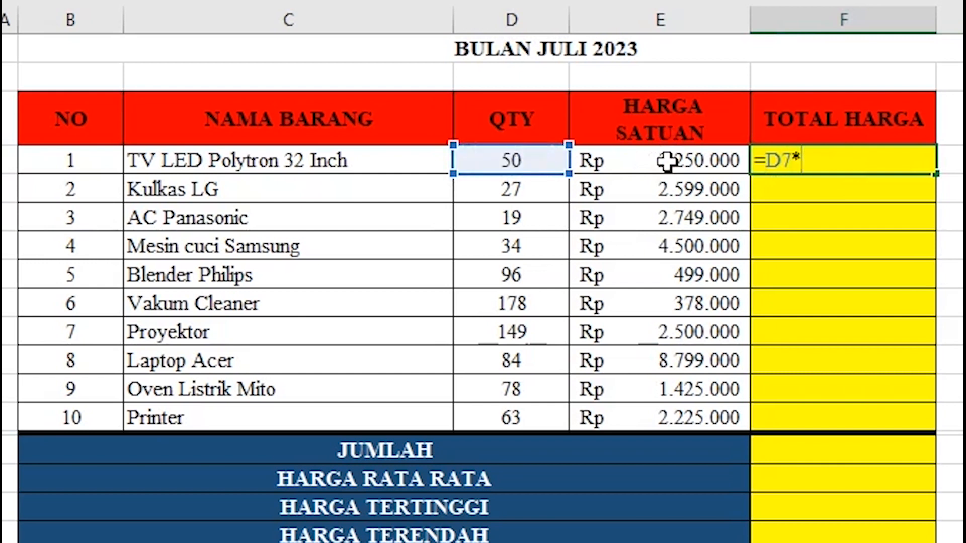
click(668, 161)
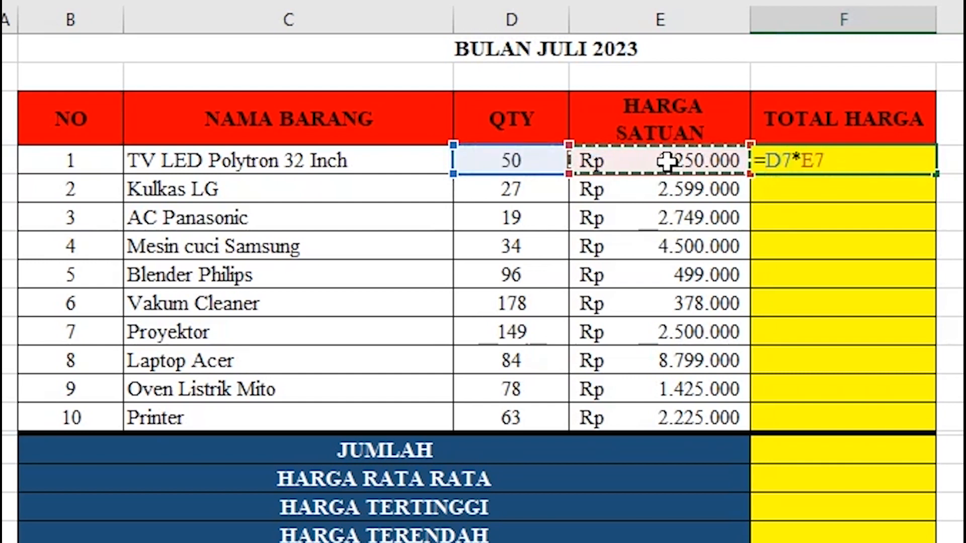
key(Return)
click(888, 160)
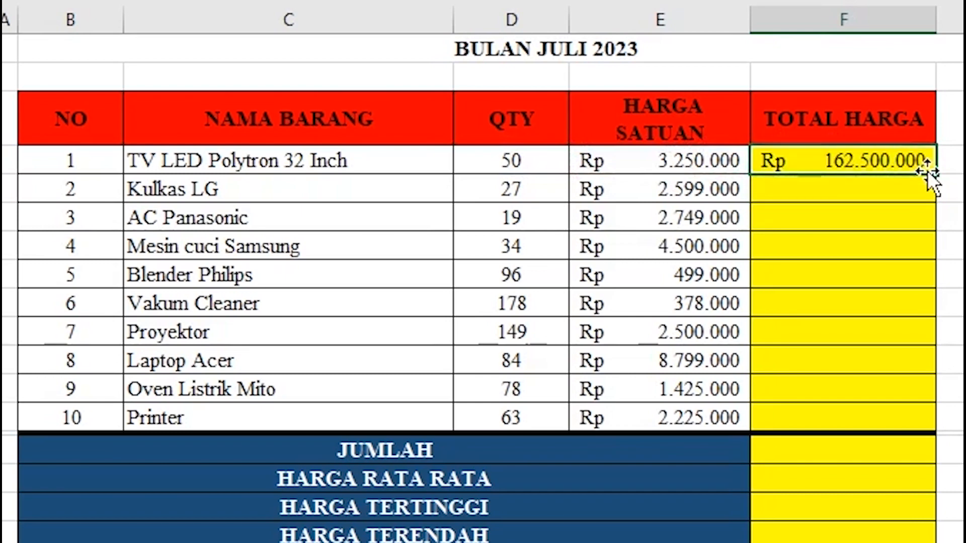
drag(937, 173, 901, 430)
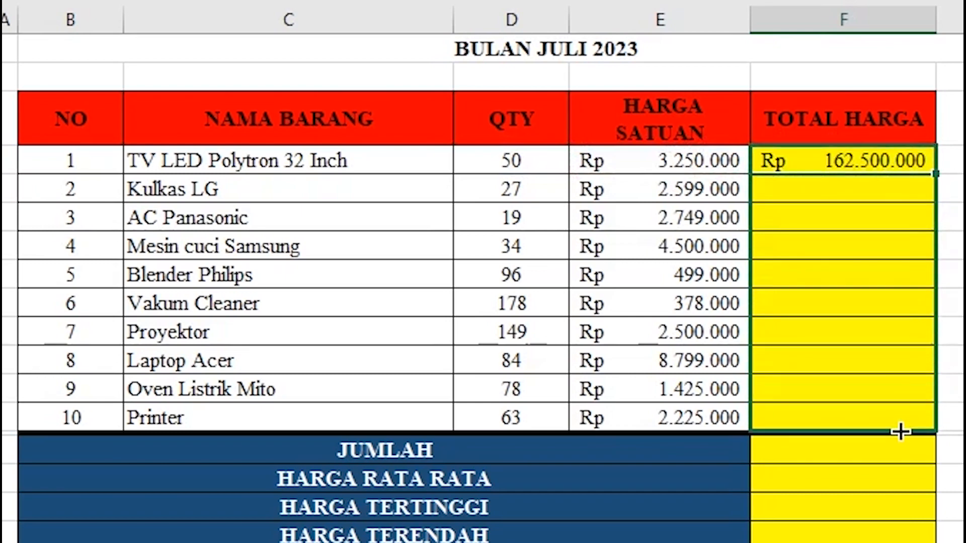
key(ctrl+z)
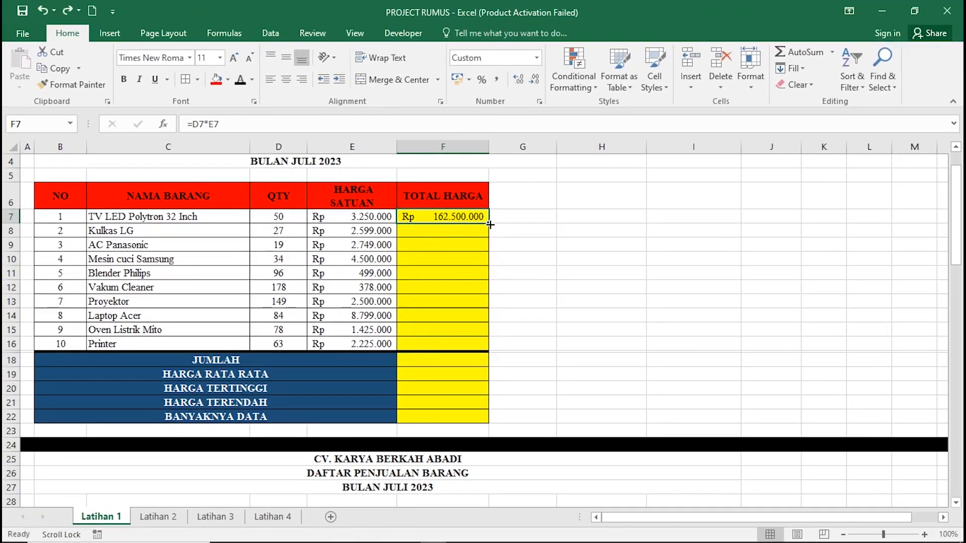
double_click(488, 225)
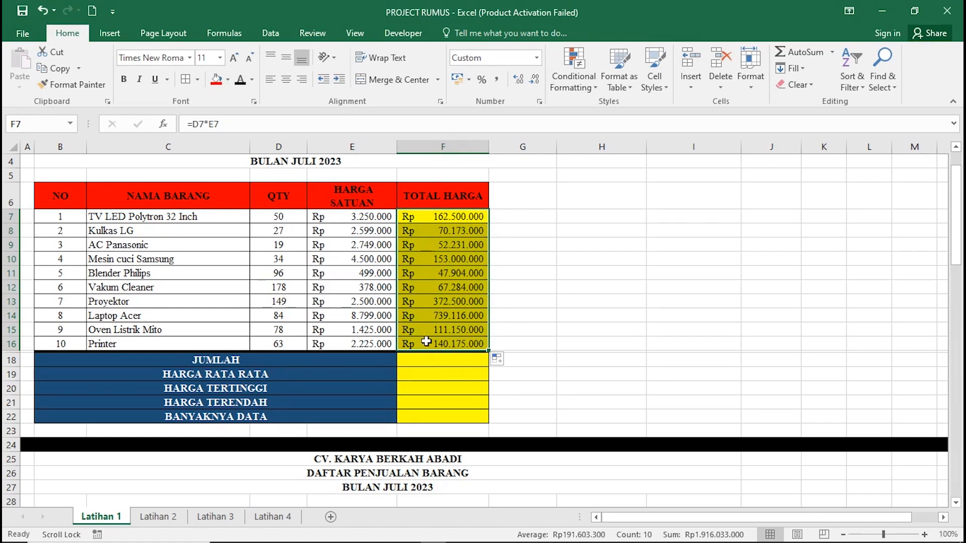
click(433, 361)
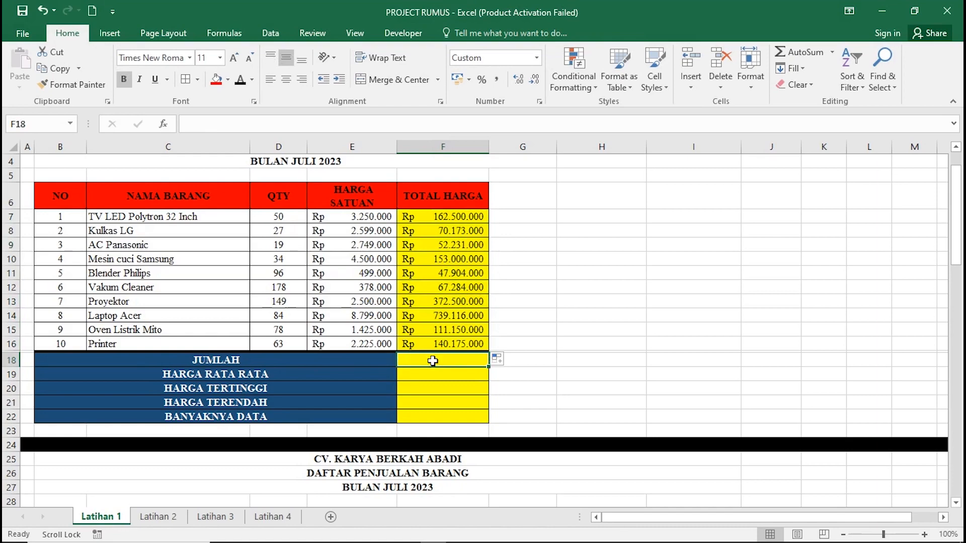
Enter =SUM(F7:F16) in the JUMLAH cell F18, giving Rp 1.916.033.000.
text(=s)
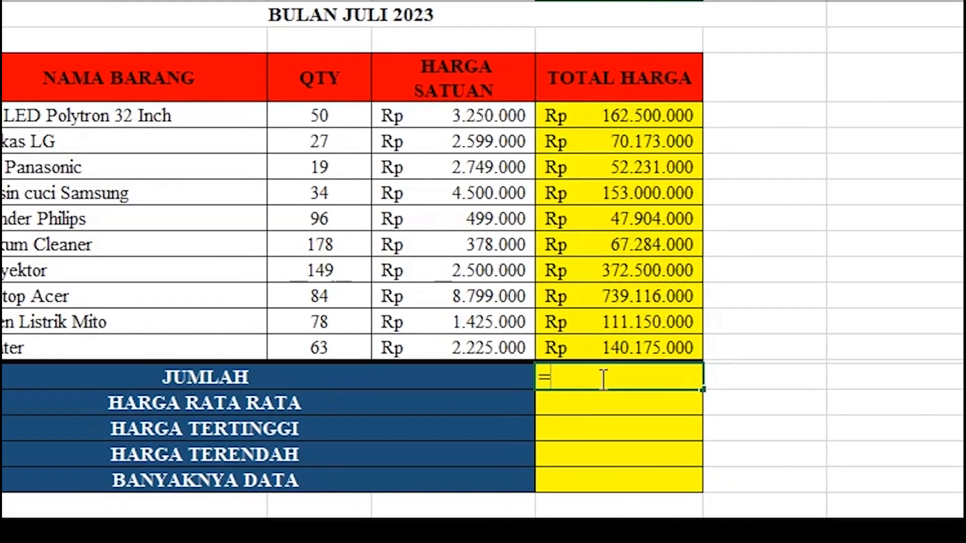
text(um)
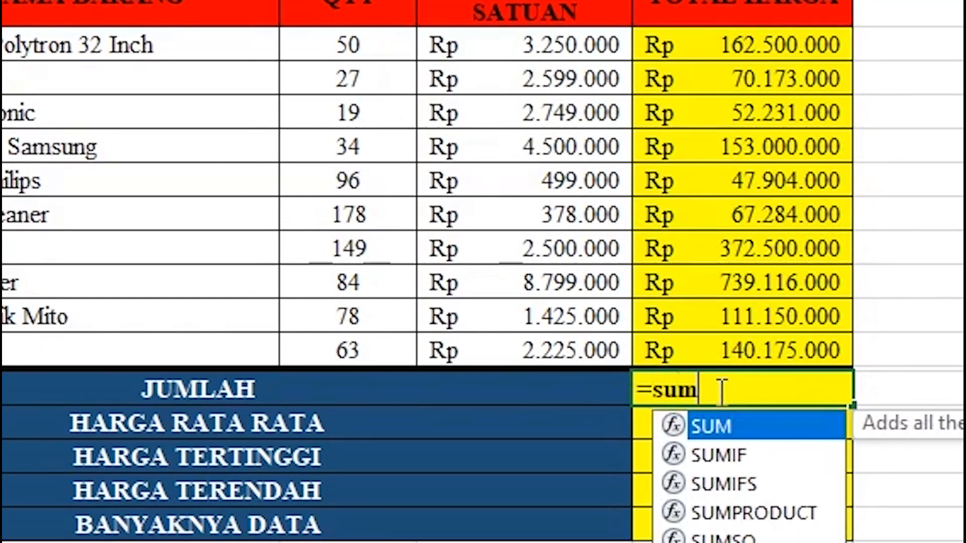
text(()
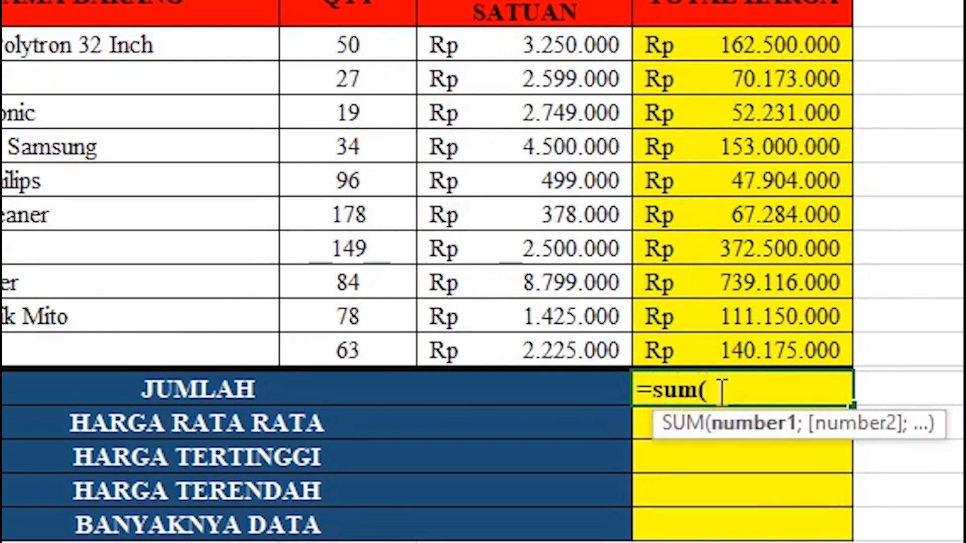
key(BackSpace)
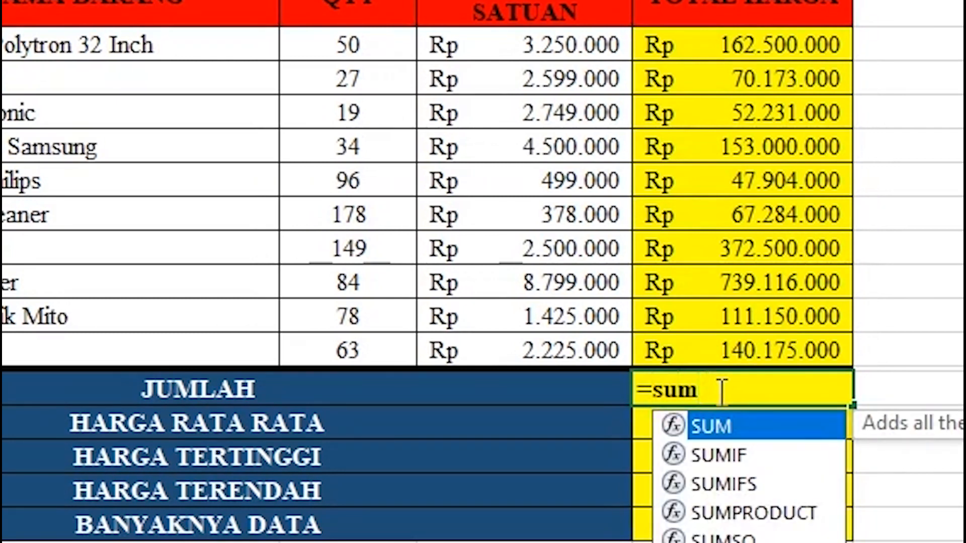
key(Tab)
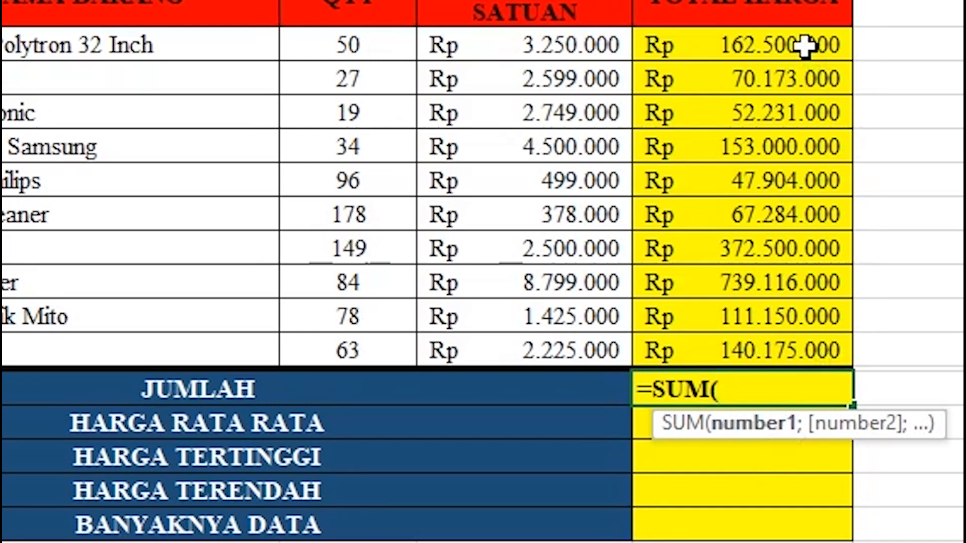
drag(805, 46, 766, 348)
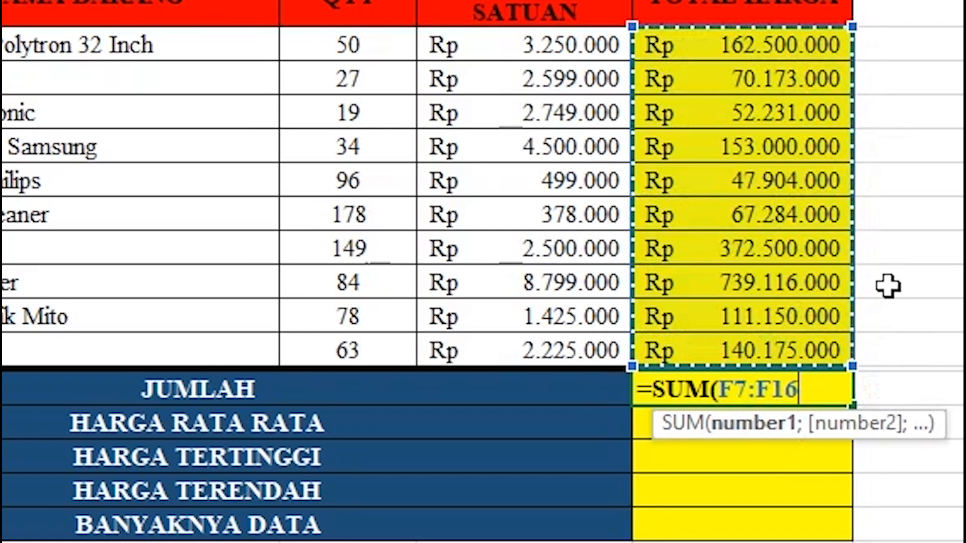
text())
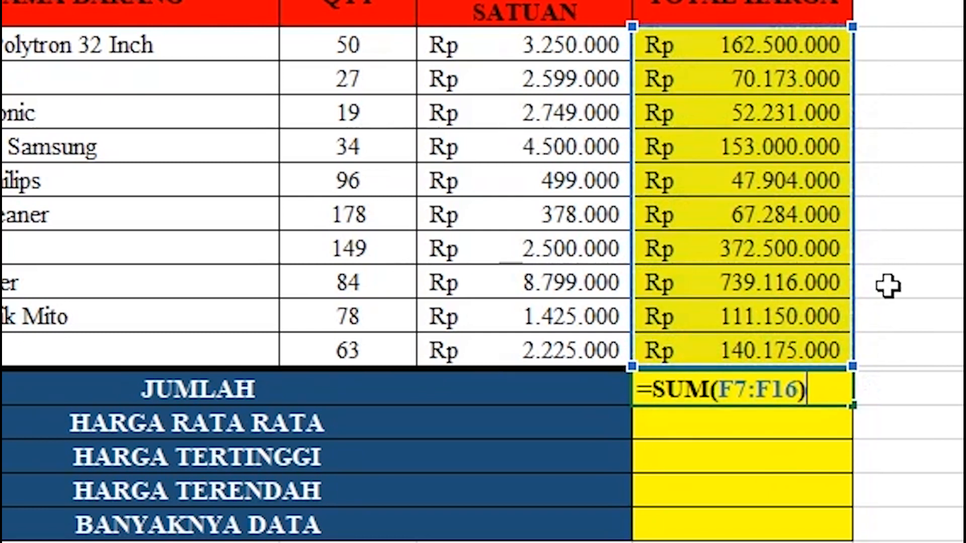
key(Return)
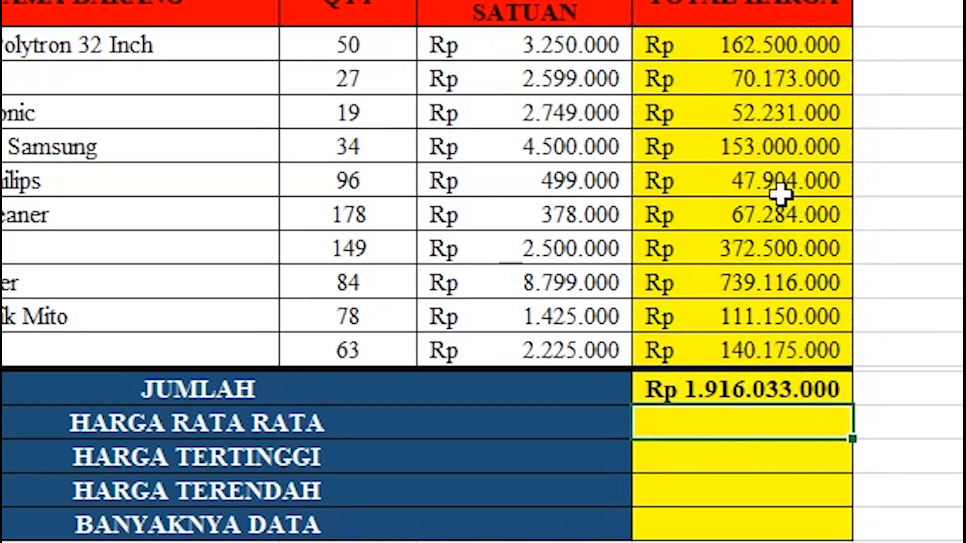
click(764, 155)
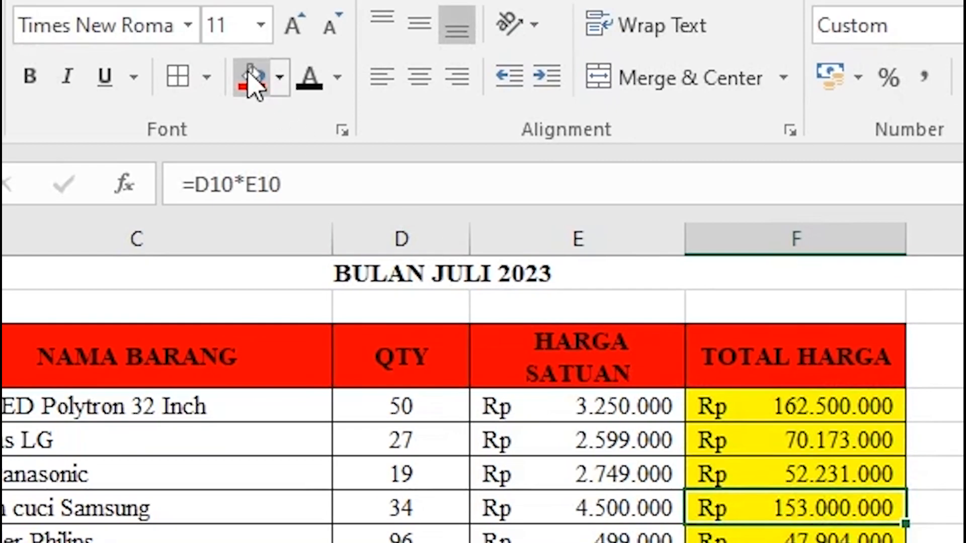
Fill the Mesin cuci Samsung (153.000.000) and Laptop Acer (739.116.000) totals red.
click(254, 82)
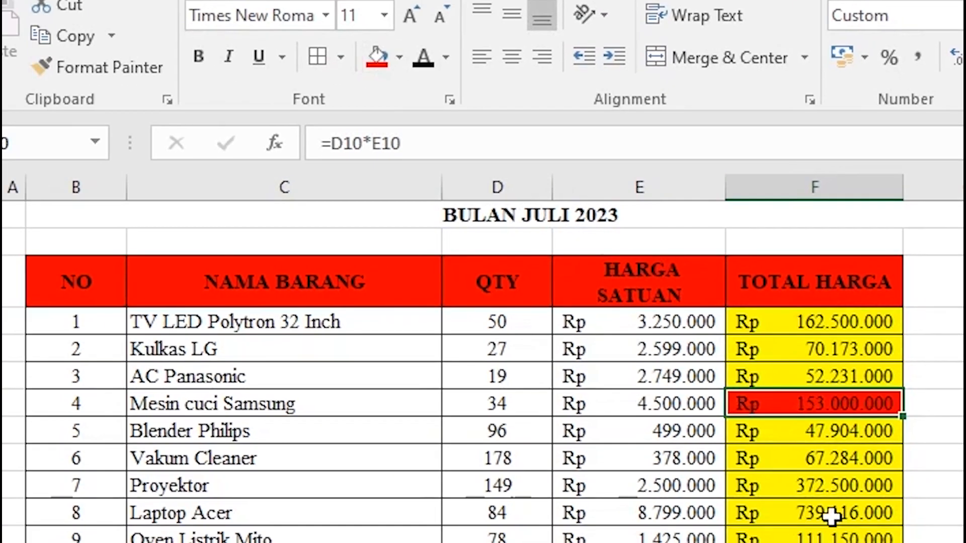
click(832, 512)
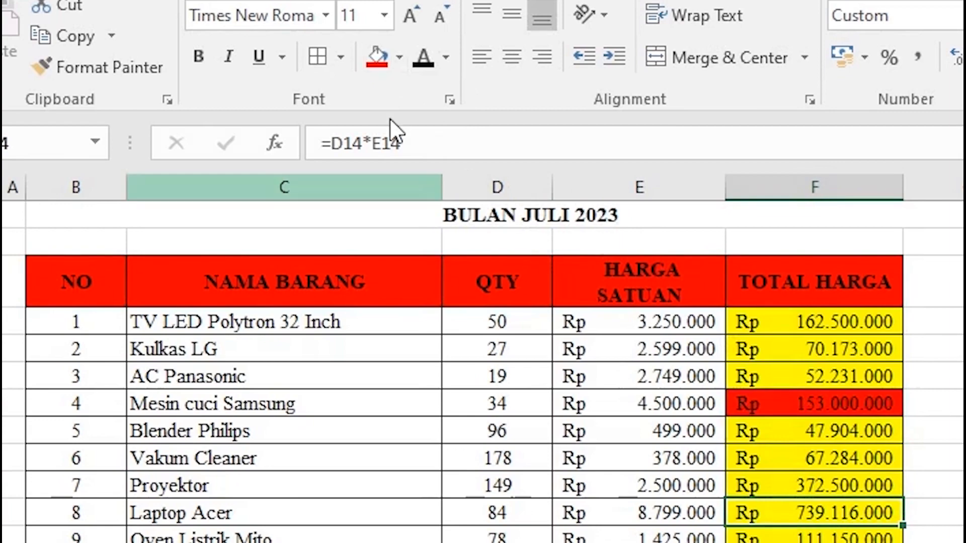
click(378, 60)
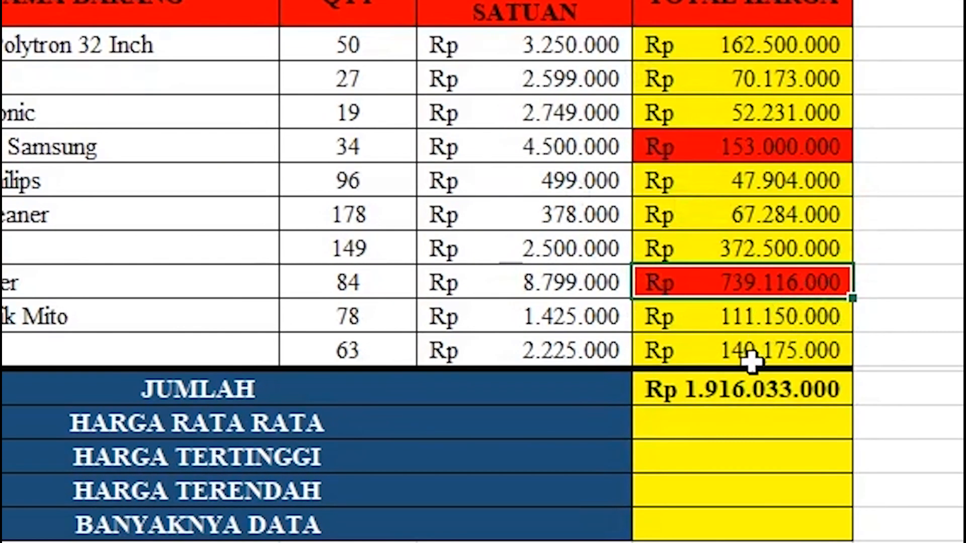
click(740, 400)
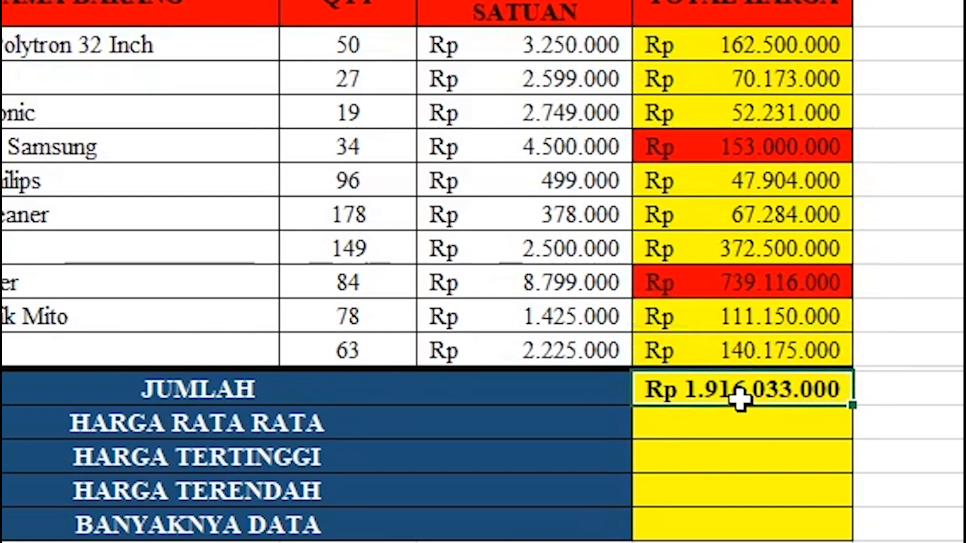
Begin a JUMLAH SUM formula over the first three totals and F11 to F13.
text(=)
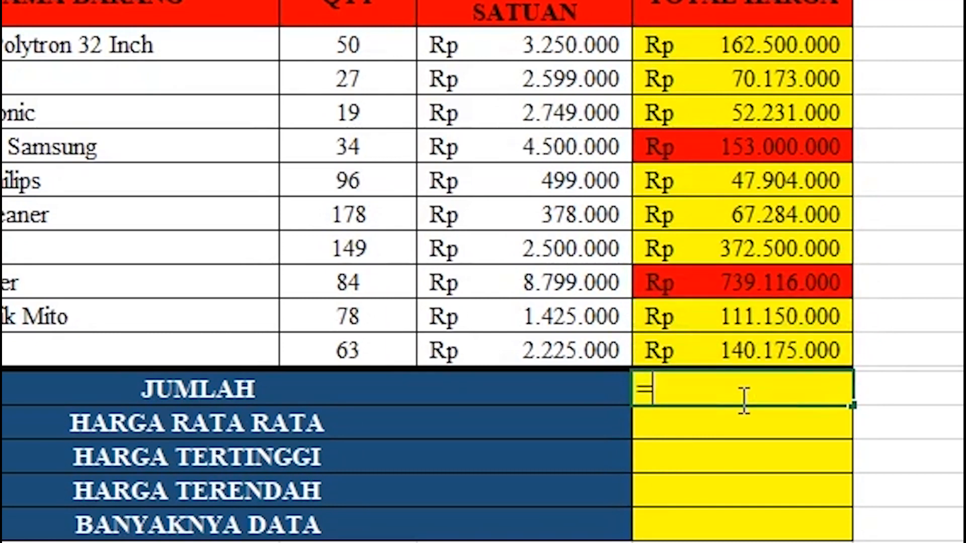
text(su)
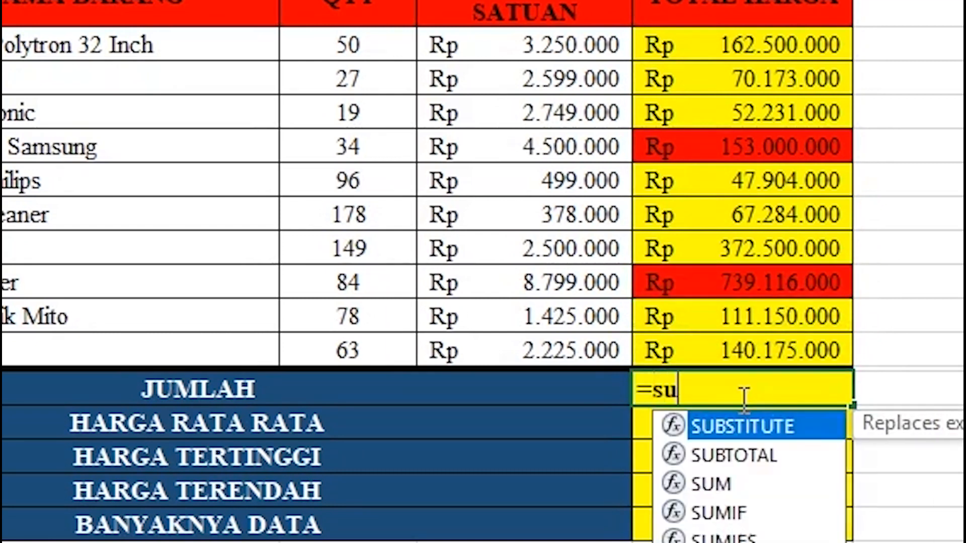
text(m)
key(Tab)
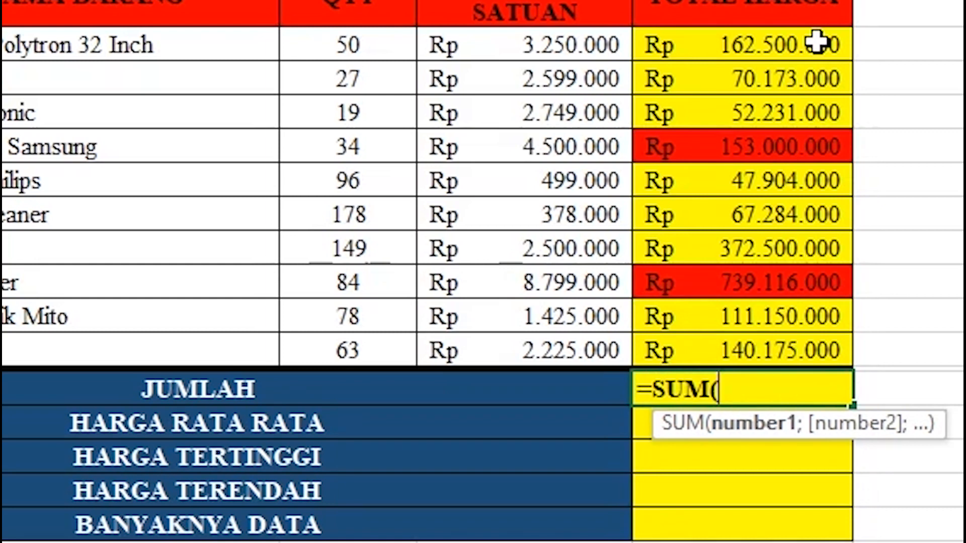
drag(816, 42, 817, 132)
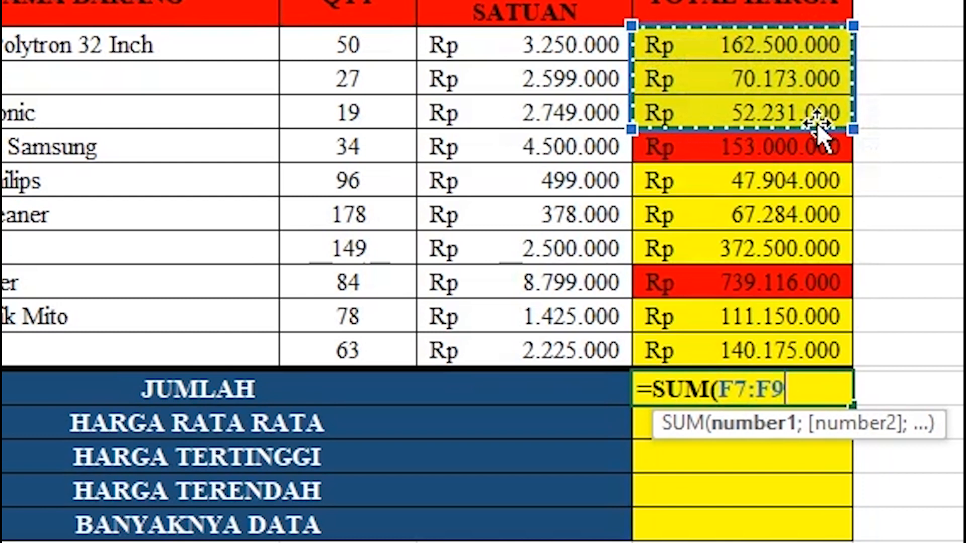
text(;)
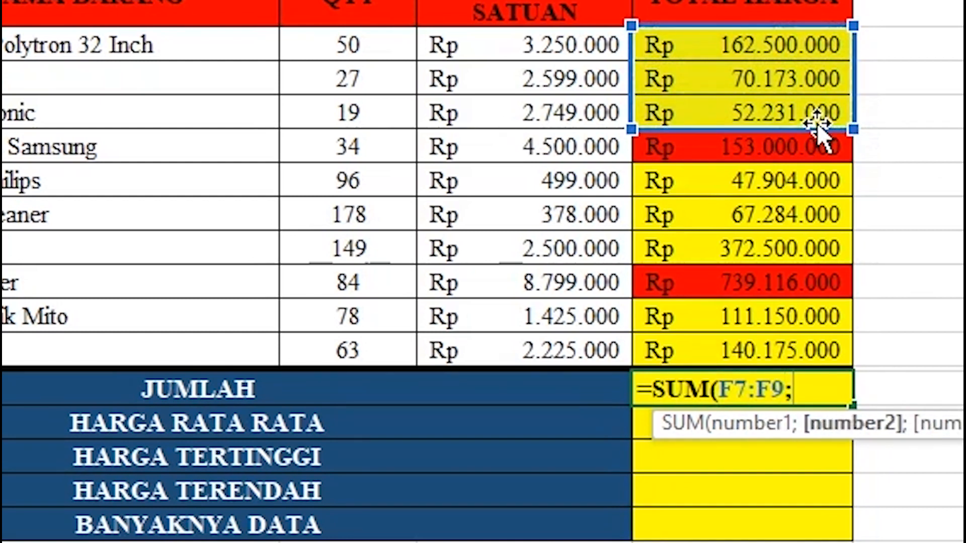
drag(820, 185, 810, 248)
click(814, 242)
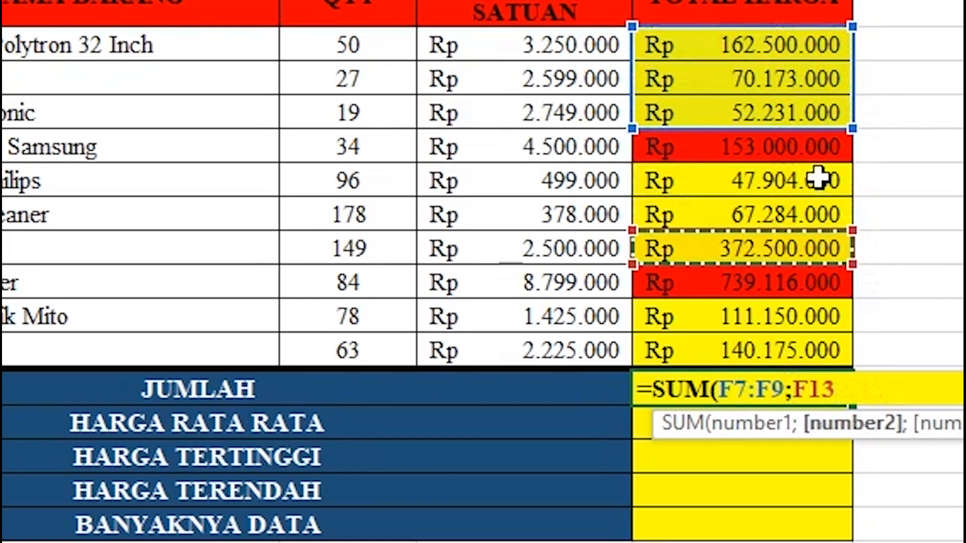
drag(817, 182, 815, 252)
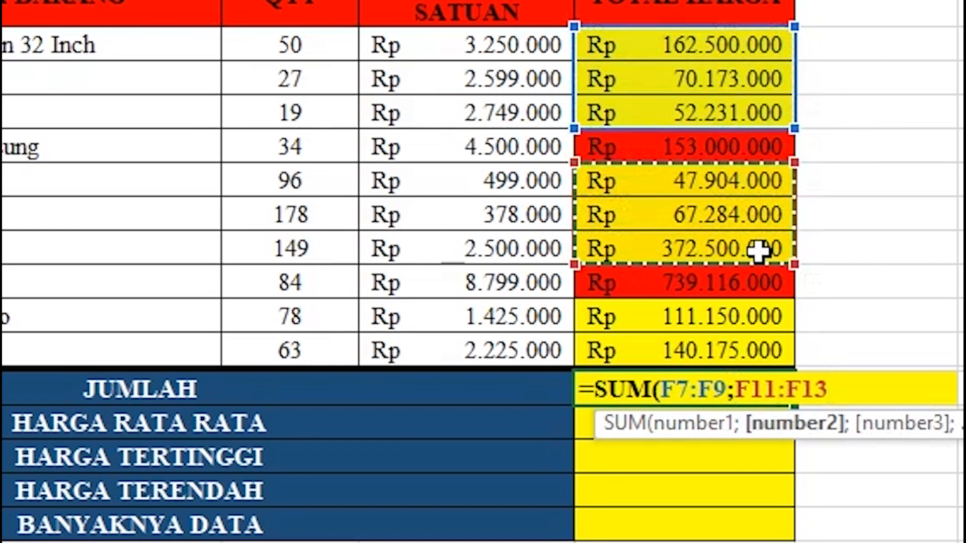
Finish the SUM with the last two totals, then undo the red highlights with Ctrl+Z twice.
text(;)
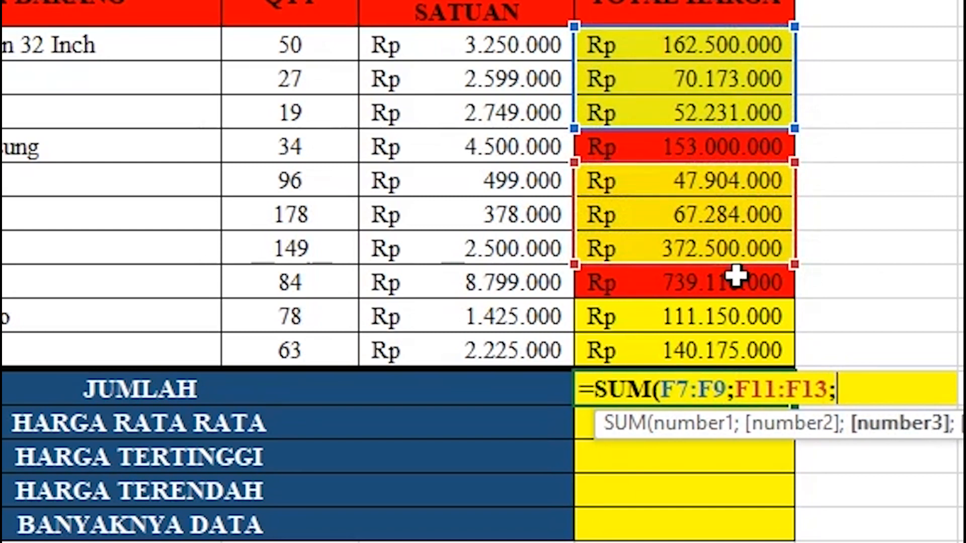
drag(729, 316, 730, 334)
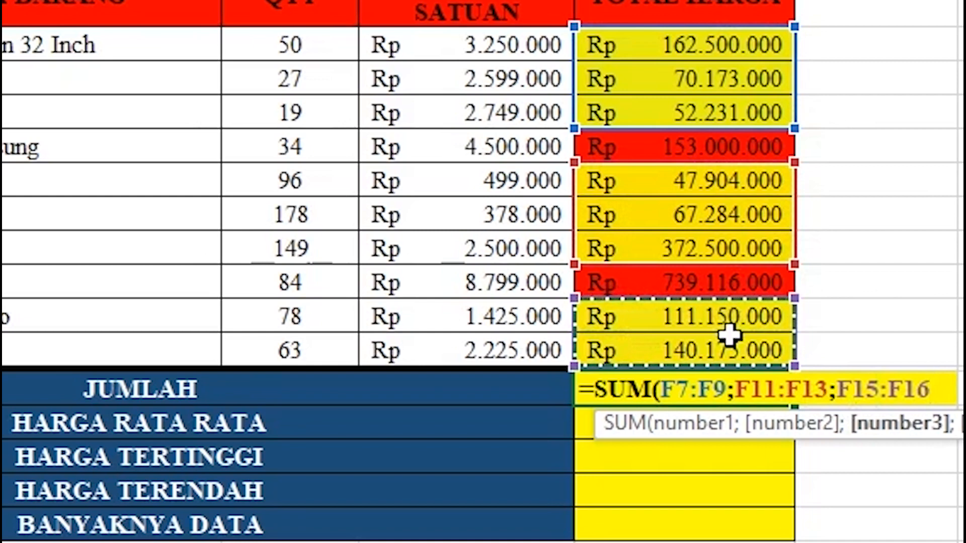
text())
key(Return)
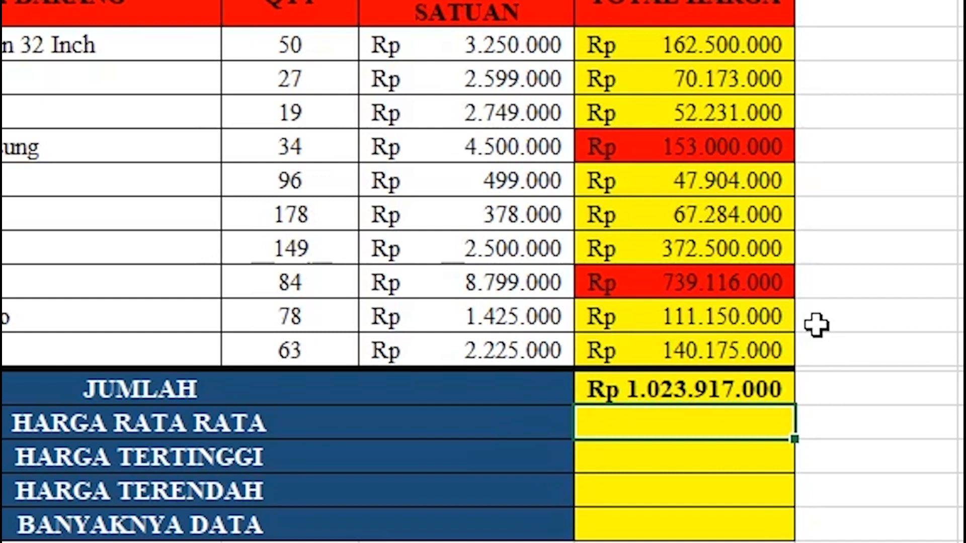
key(ctrl+z)
key(ctrl+z)
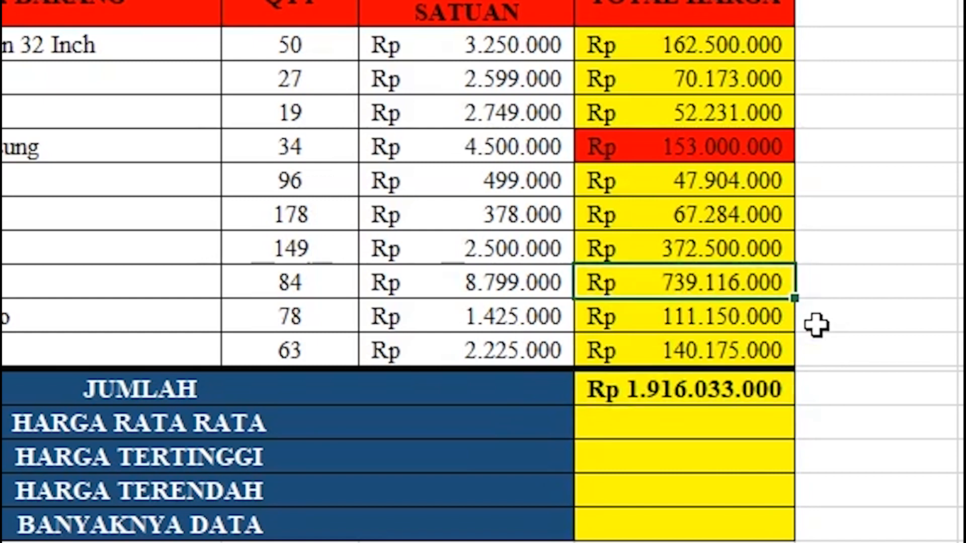
key(ctrl+z)
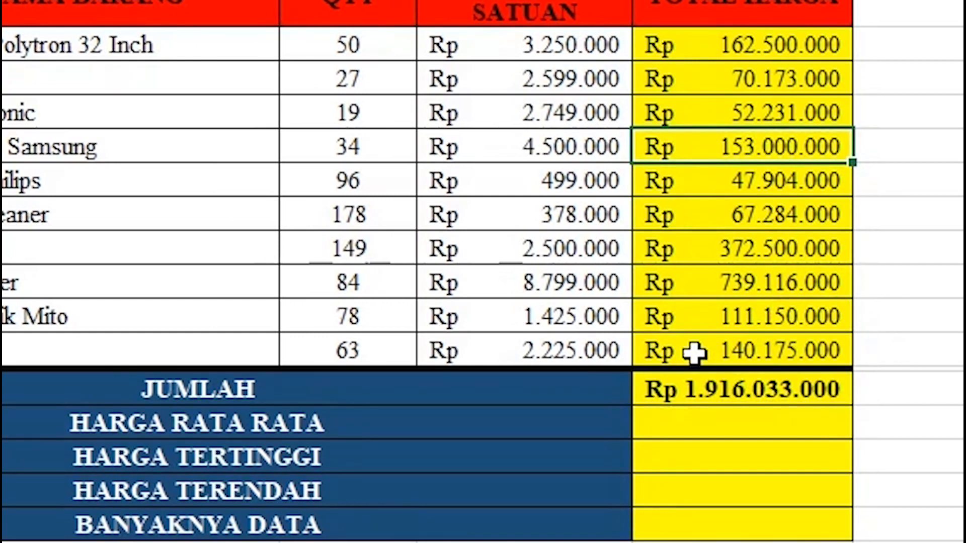
Enter =AVERAGE(F7:F16) in HARGA RATA RATA, giving Rp 191.603.300.
click(735, 424)
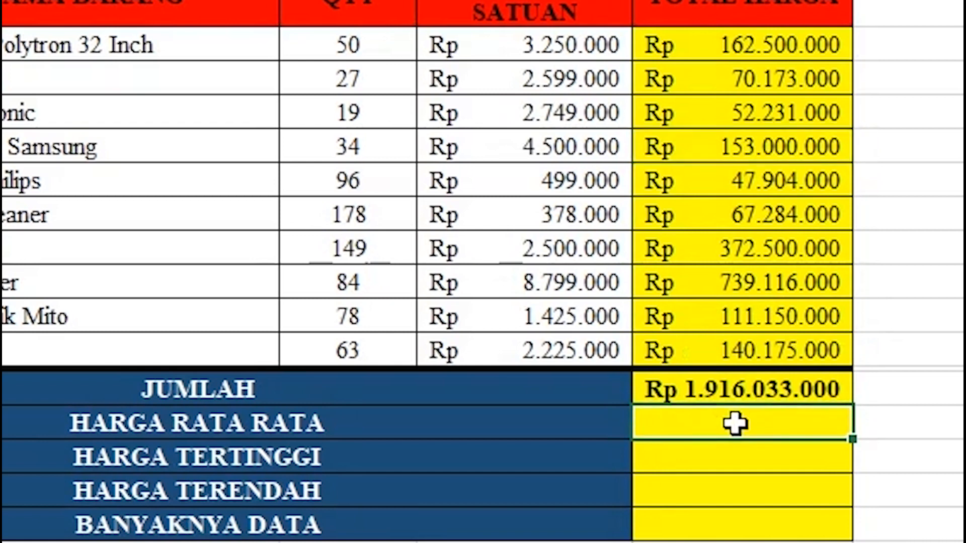
text(=a)
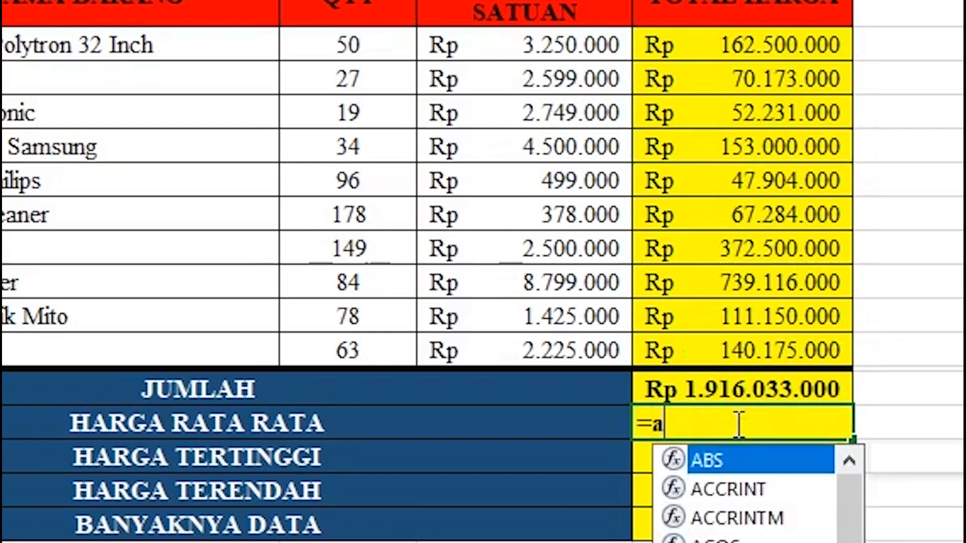
text(vera)
key(BackSpace)
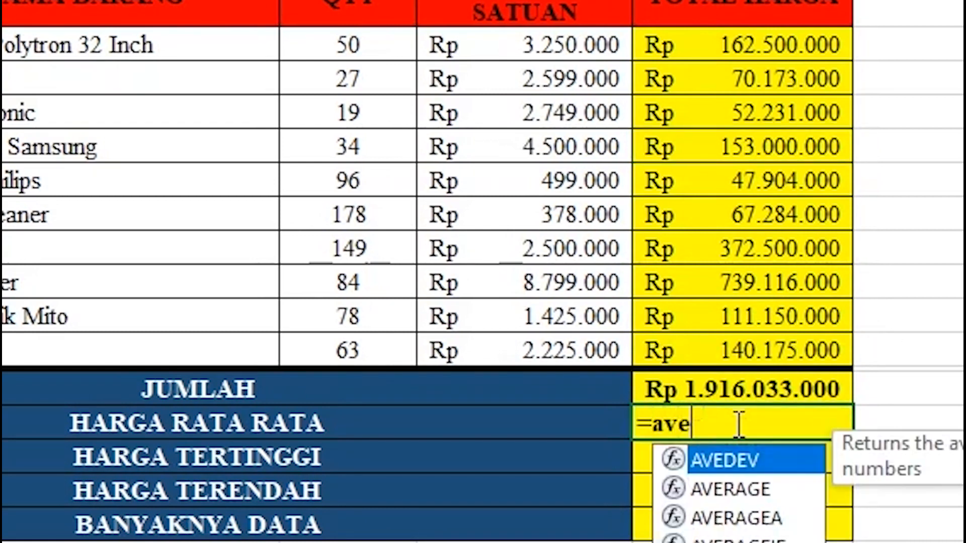
text(rage)
key(Tab)
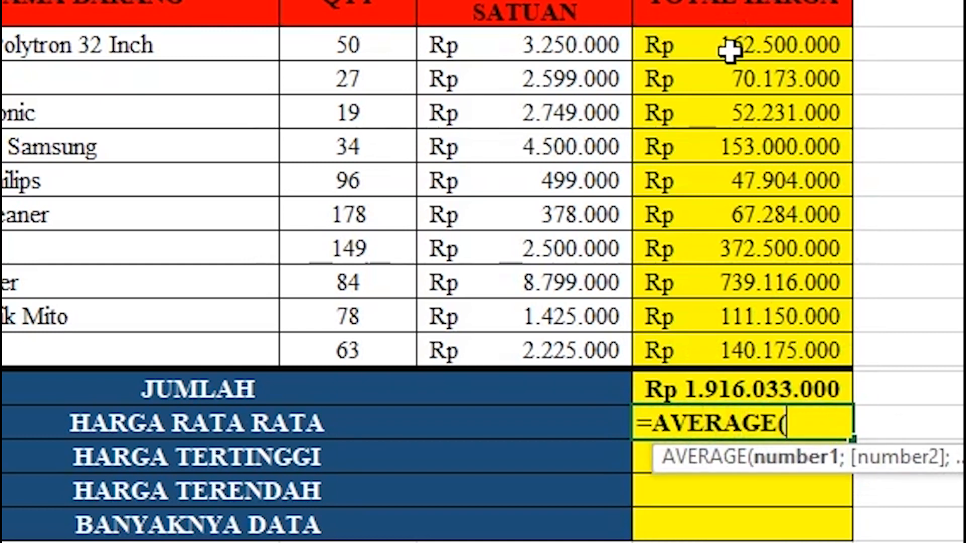
drag(735, 43, 712, 355)
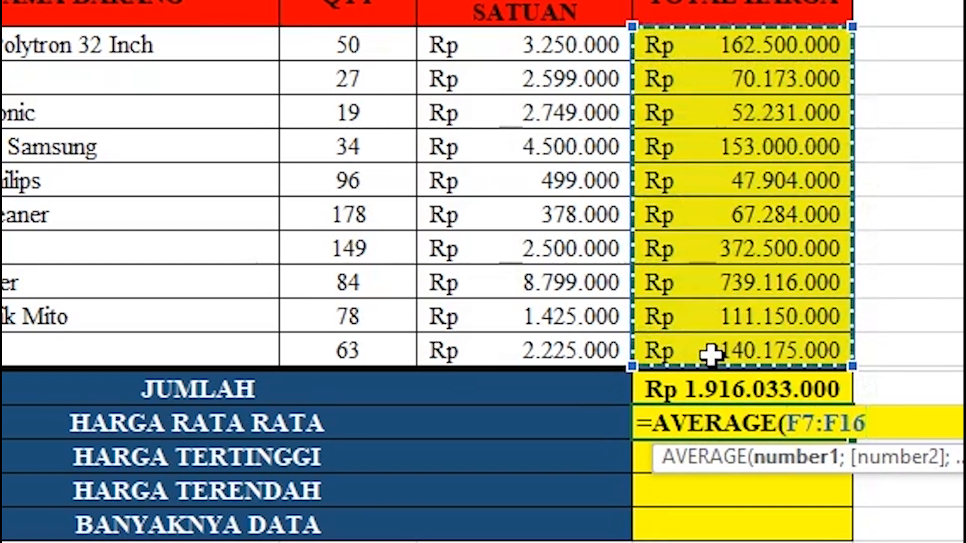
text())
key(Return)
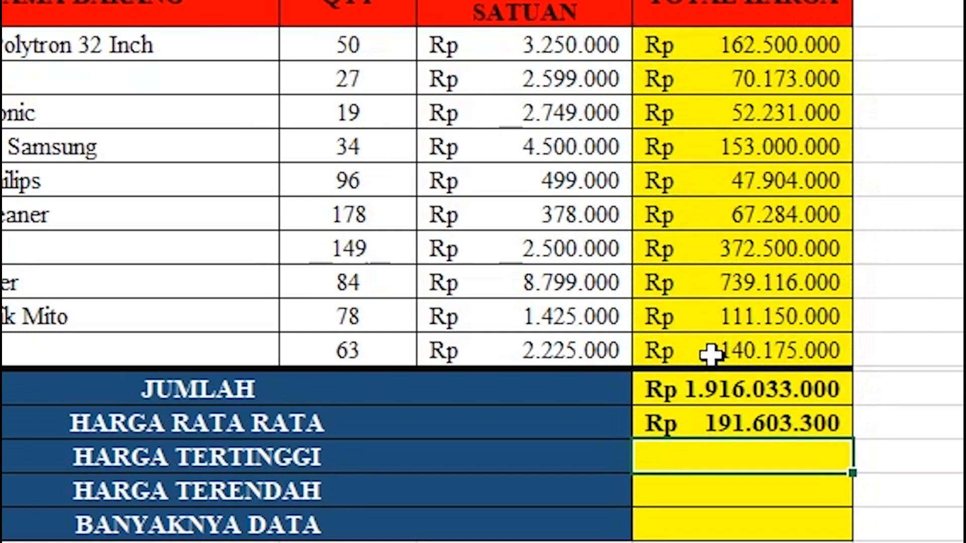
Enter =MAX(F7:F16) in HARGA TERTINGGI, giving Rp 739.116.000.
text(=)
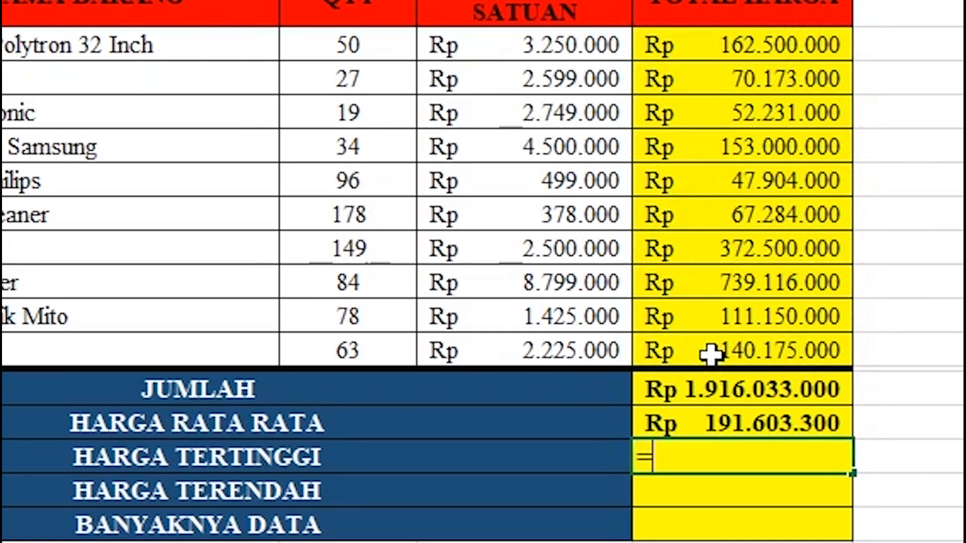
text(max)
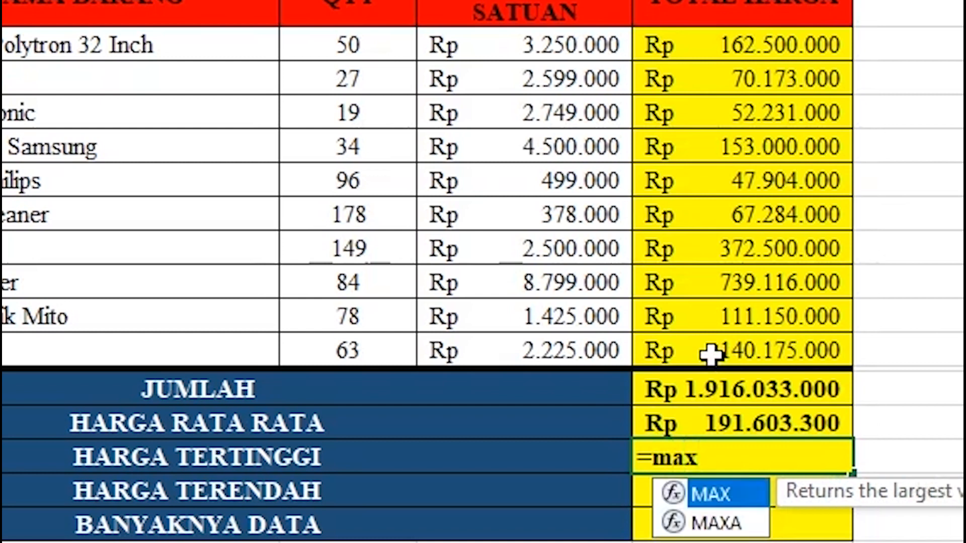
key(Tab)
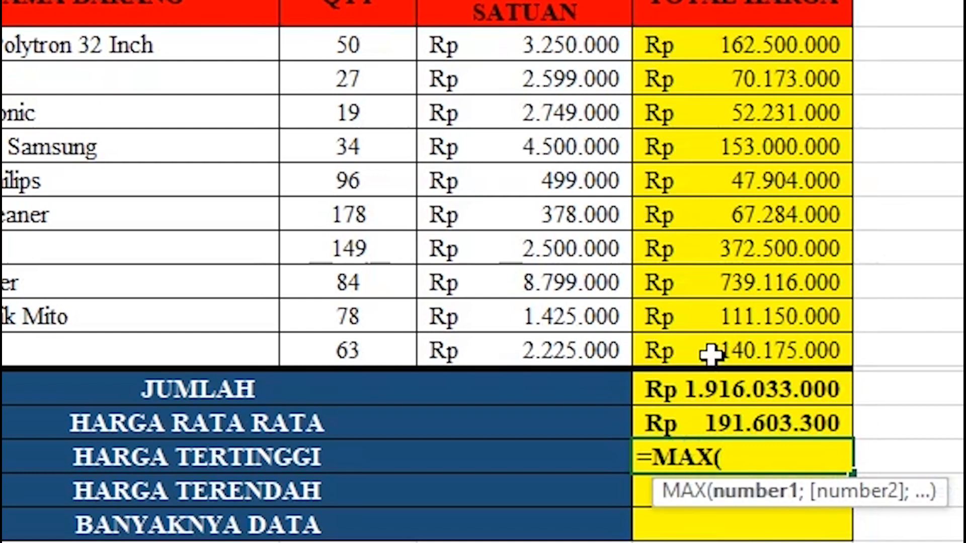
drag(711, 44, 726, 352)
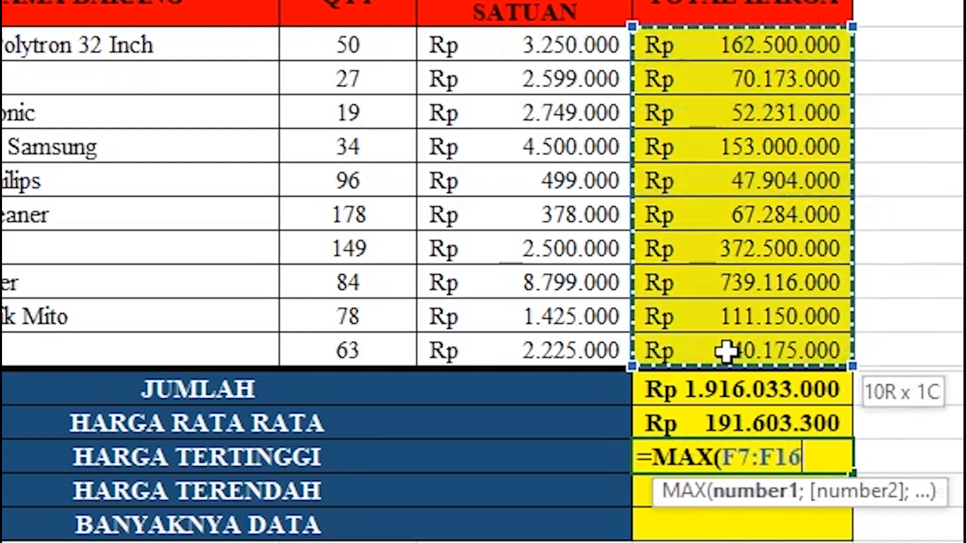
text())
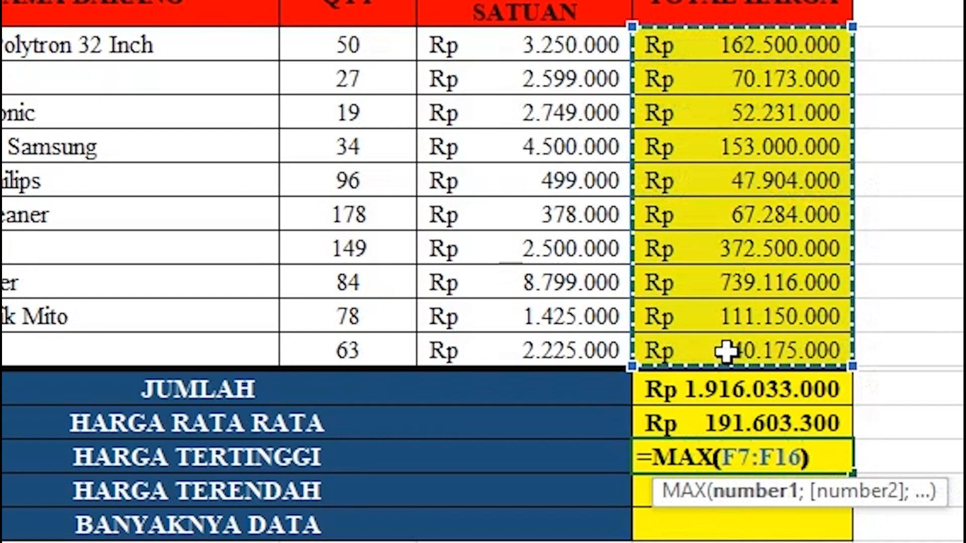
key(Return)
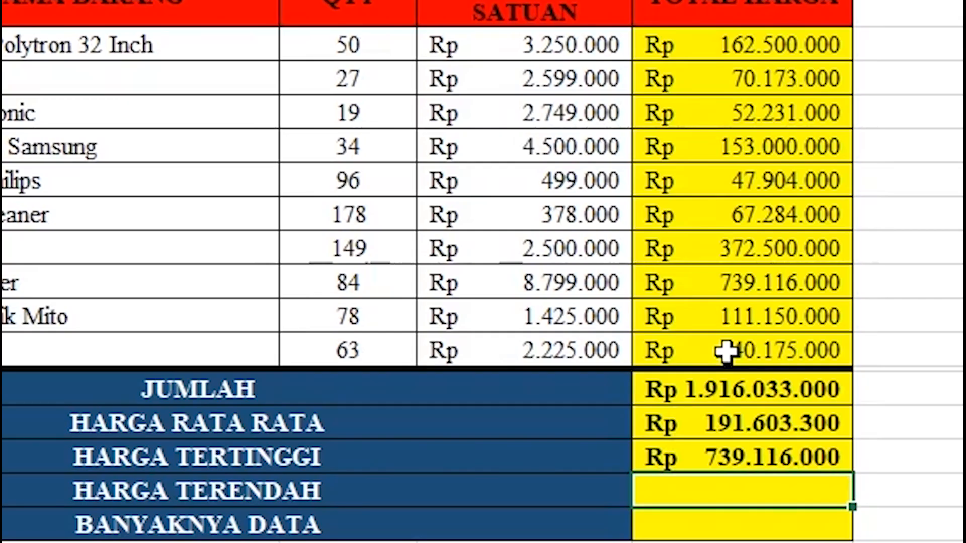
Enter =MIN(F7:F16) in HARGA TERENDAH to get Rp 47.904.000.
text(=)
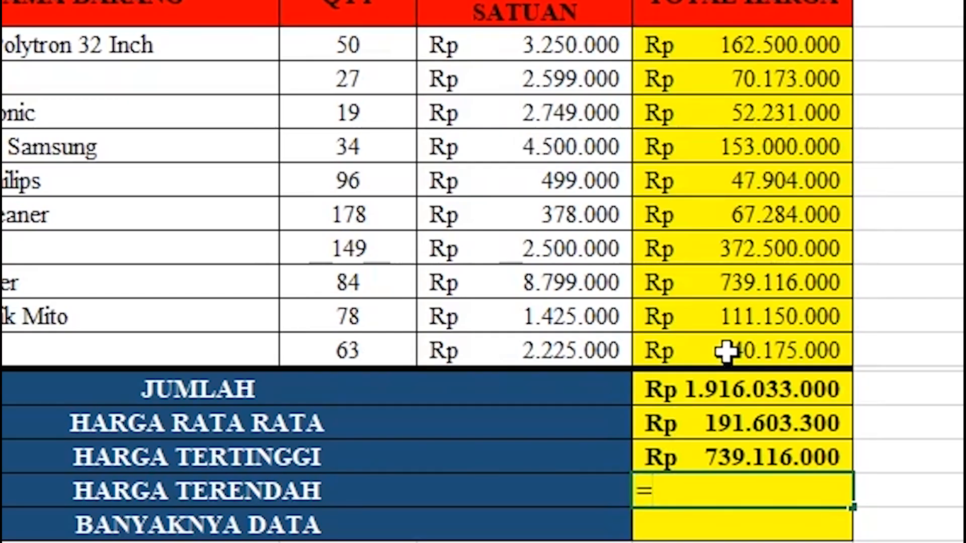
text(min)
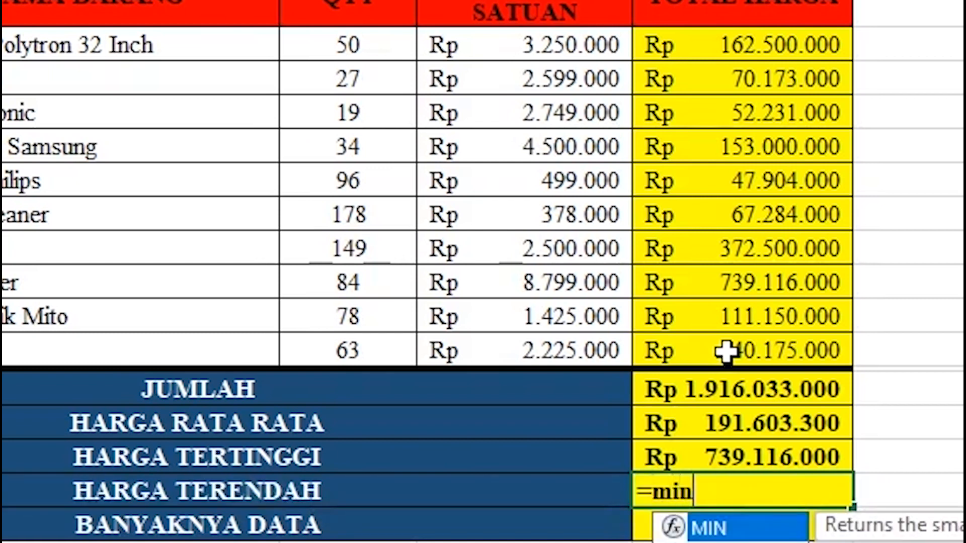
key(Tab)
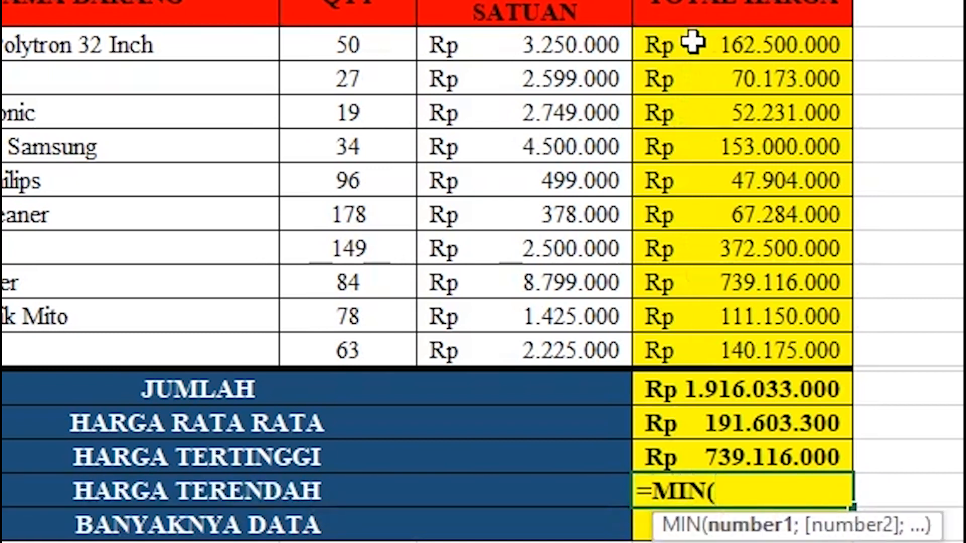
drag(691, 45, 680, 351)
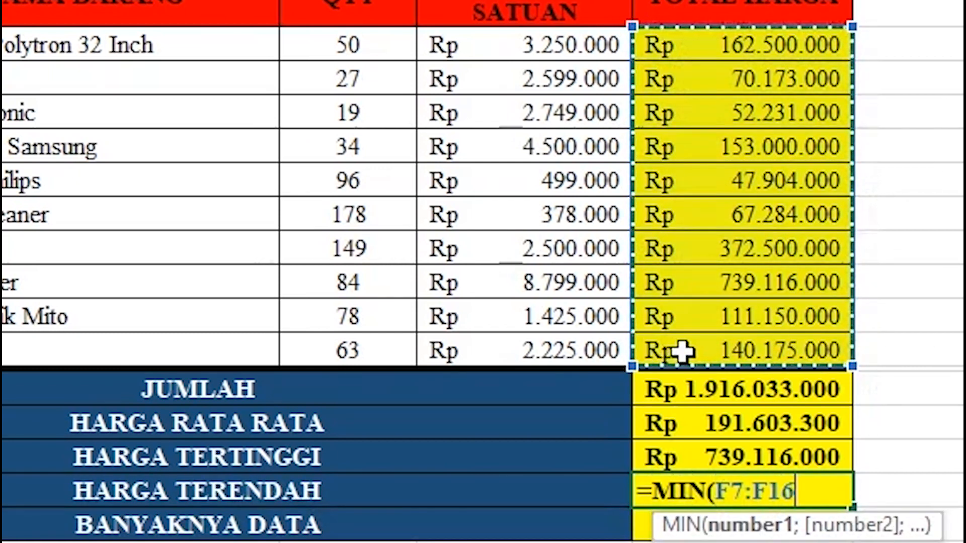
text())
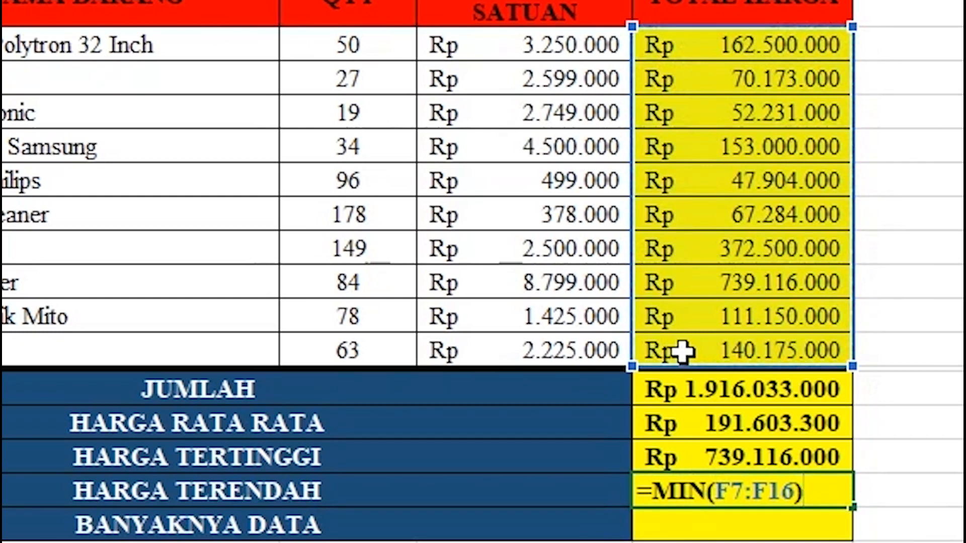
key(Return)
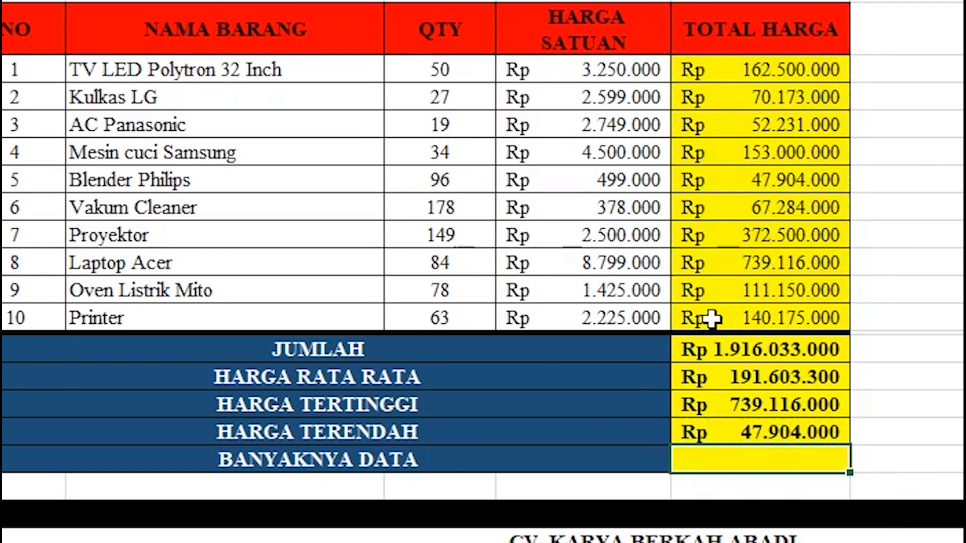
Enter =COUNT(F7:F16) in BANYAKNYA DATA so it shows 10.
text(=)
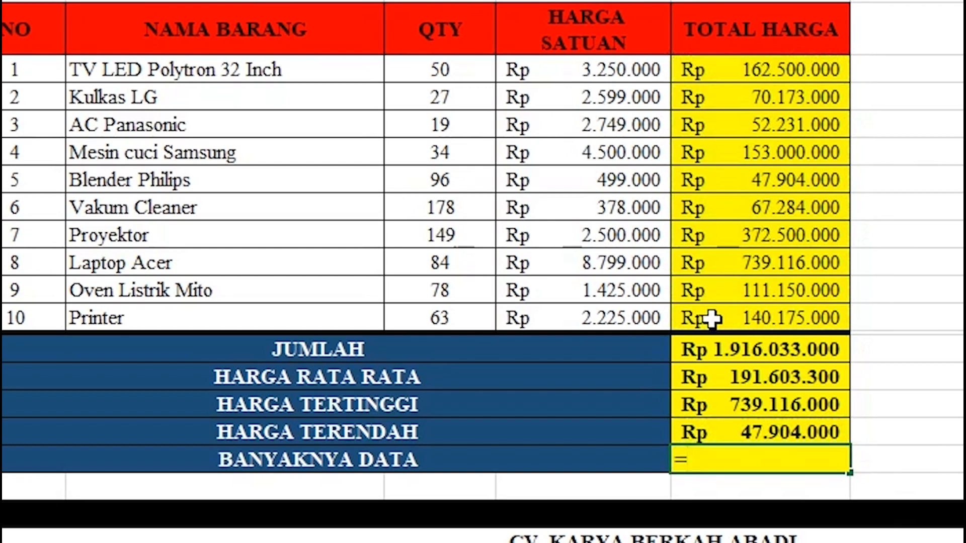
text(count)
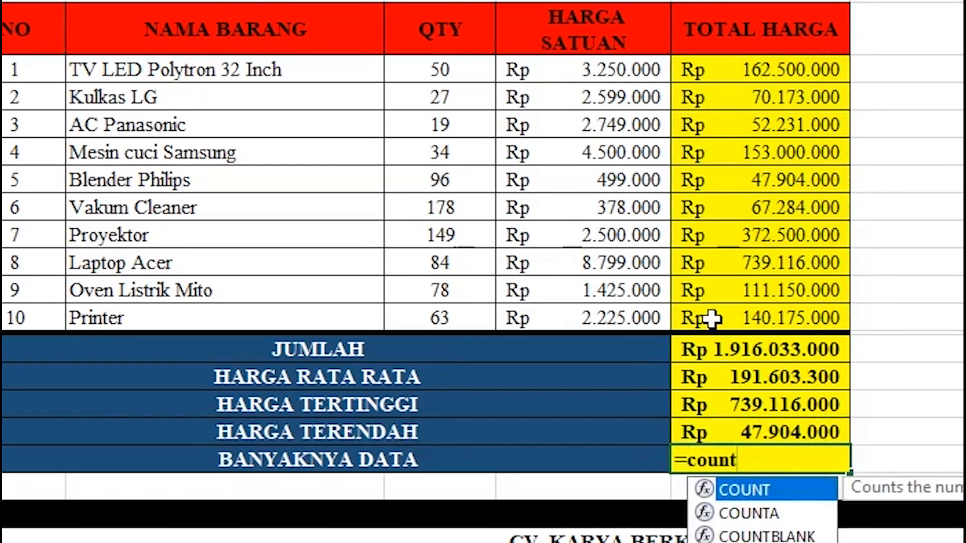
key(Tab)
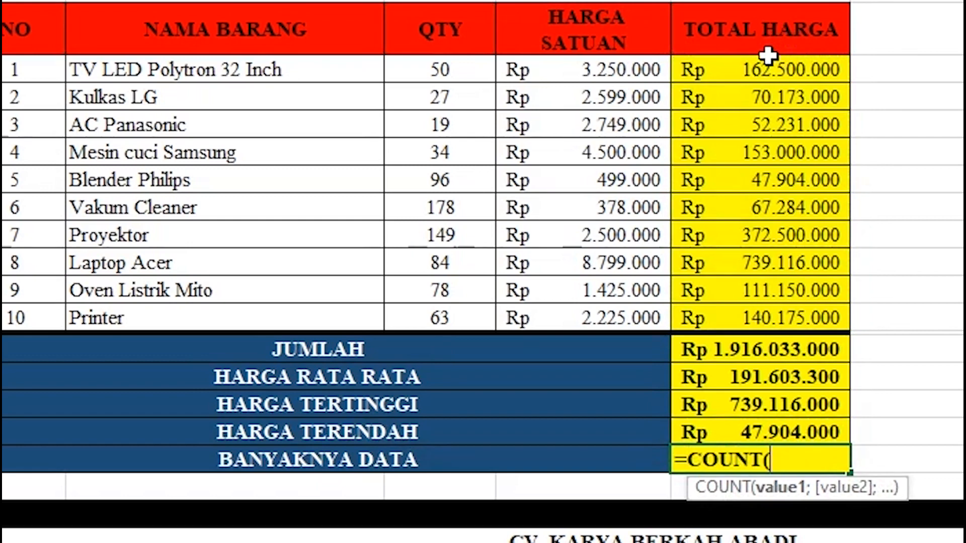
drag(765, 69, 770, 308)
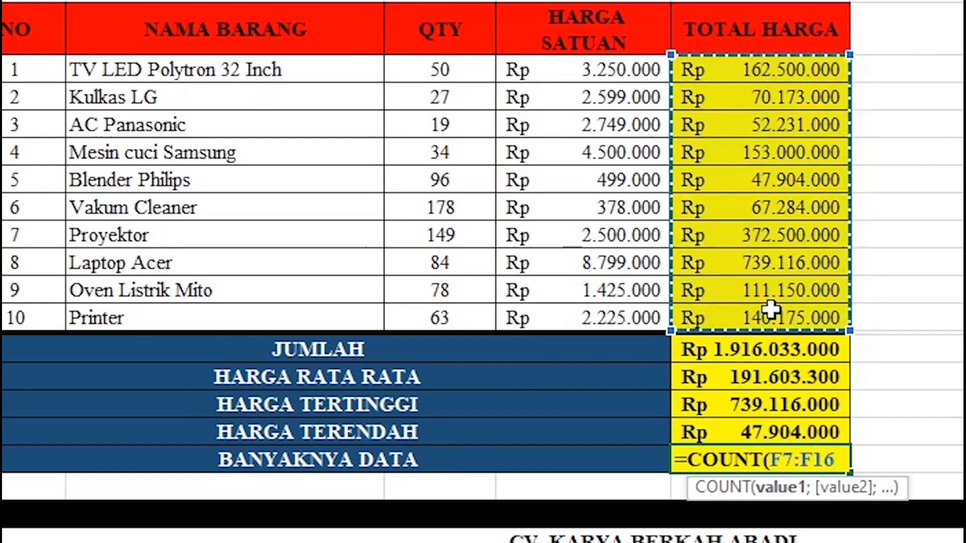
text())
key(ctrl+Return)
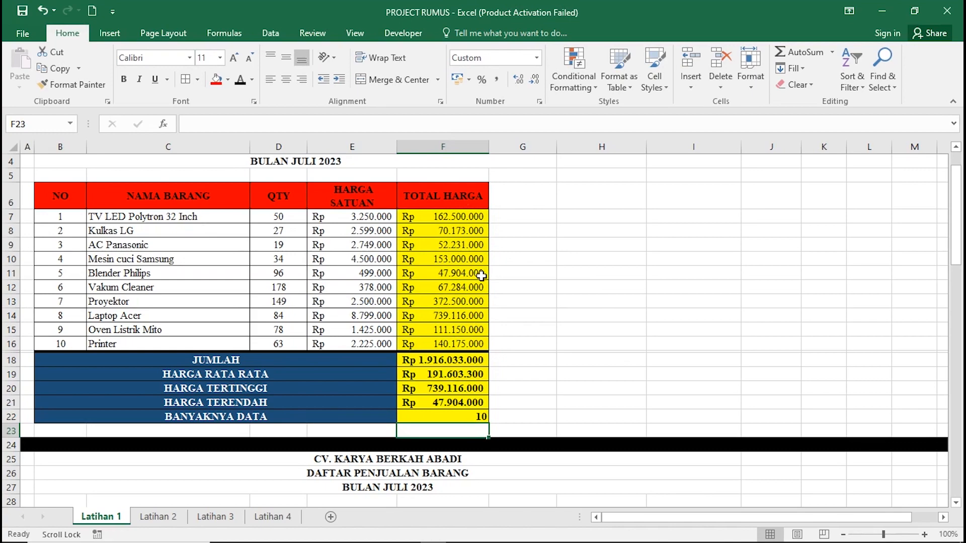
Scroll down to the second sales table and its KETERANGAN discount notes.
scroll(481, 275, down, 6)
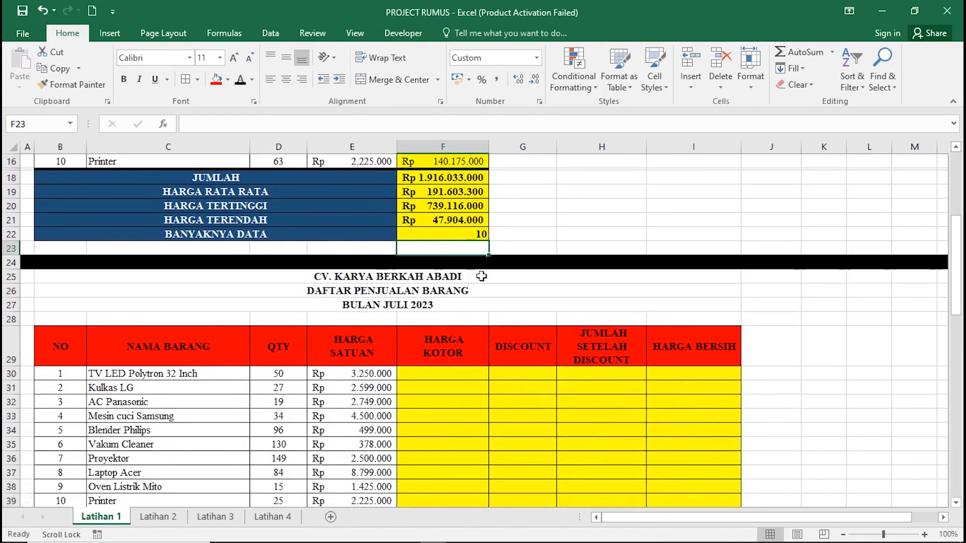
scroll(492, 272, down, 2)
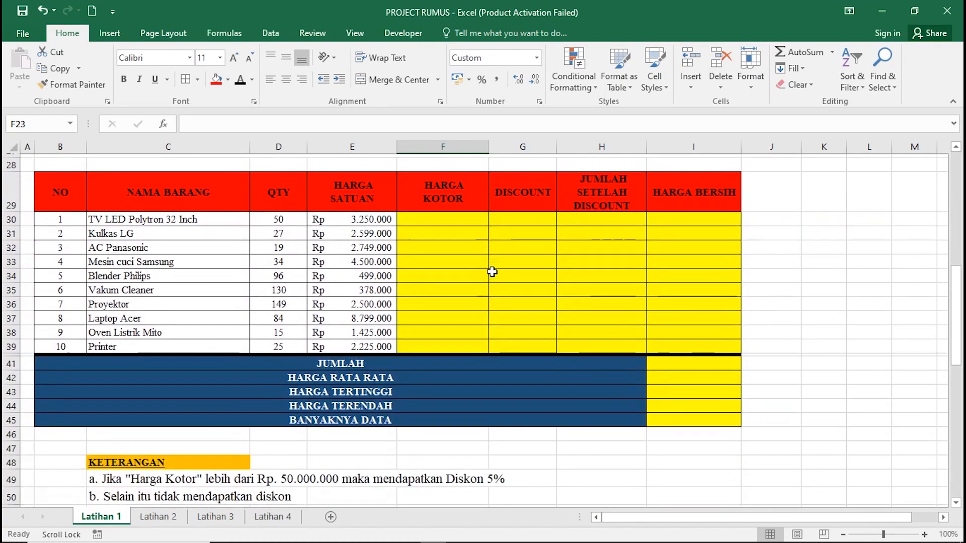
scroll(492, 272, up, 1)
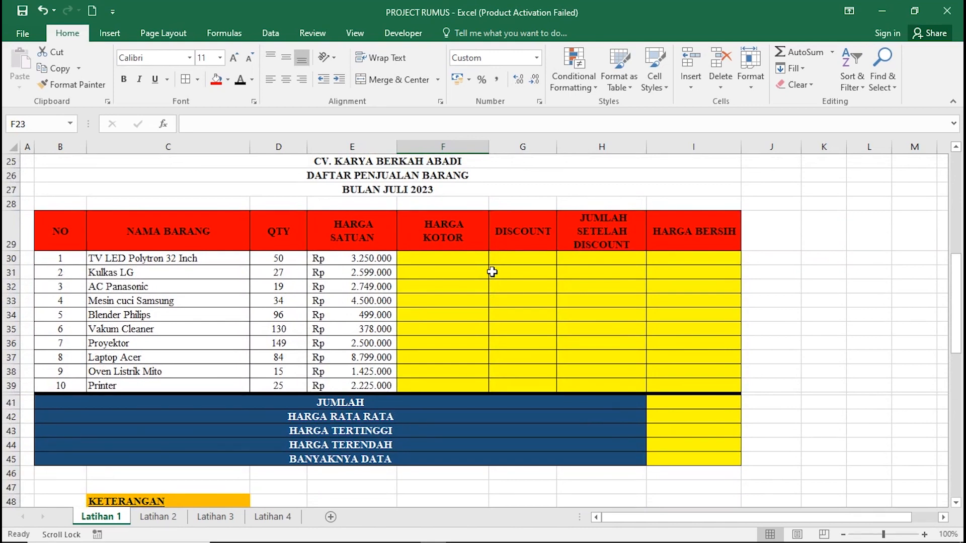
scroll(492, 272, down, 1)
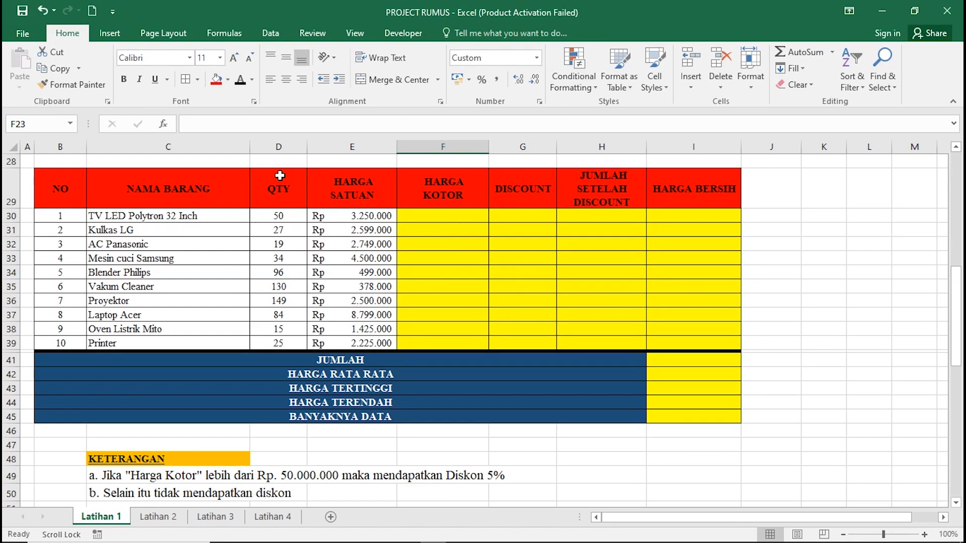
Enter =D30*E30 in F30 and fill it down to F39 for HARGA KOTOR.
click(460, 215)
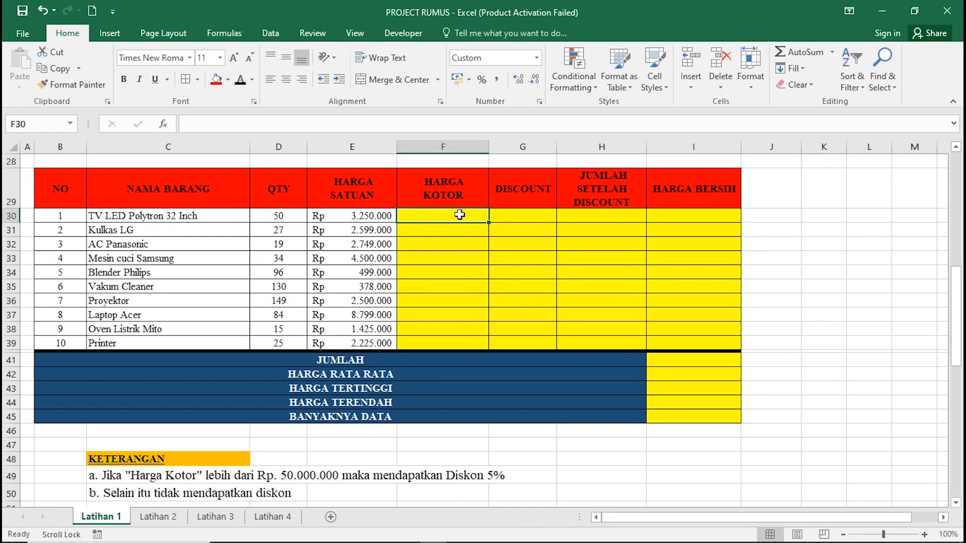
text(=)
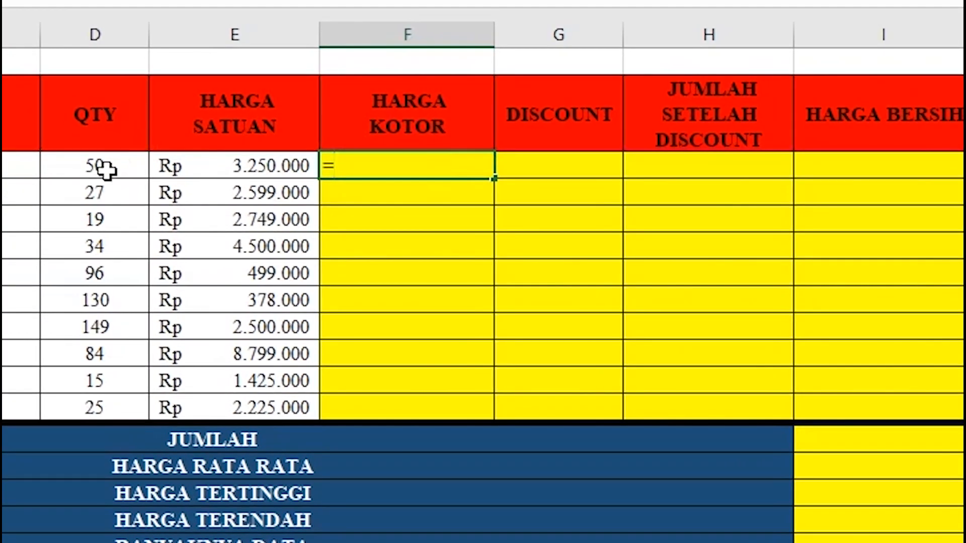
click(106, 170)
text(*)
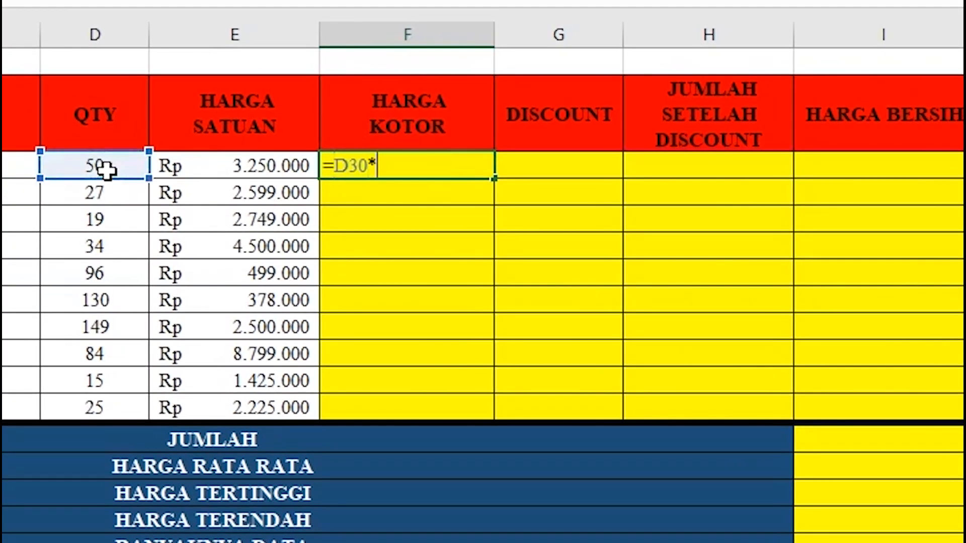
click(301, 168)
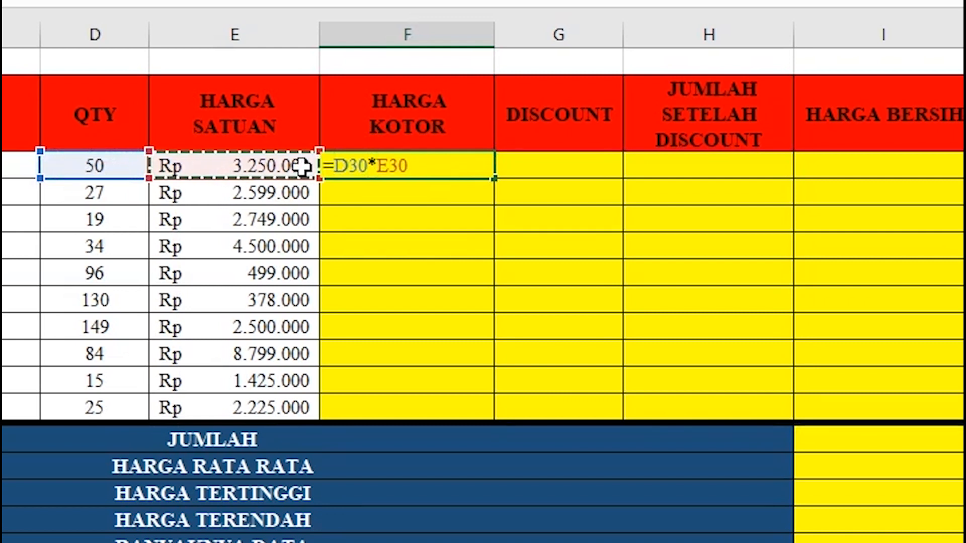
key(Return)
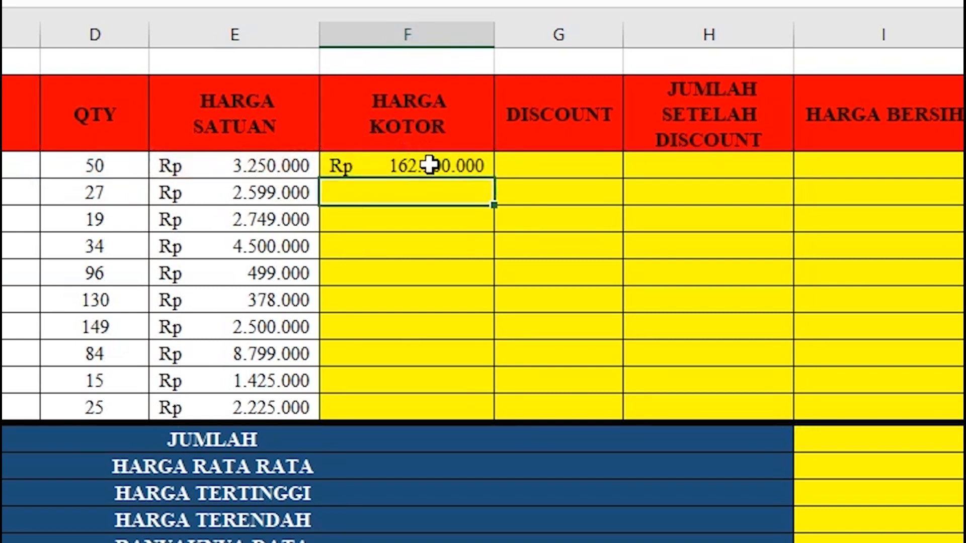
click(438, 165)
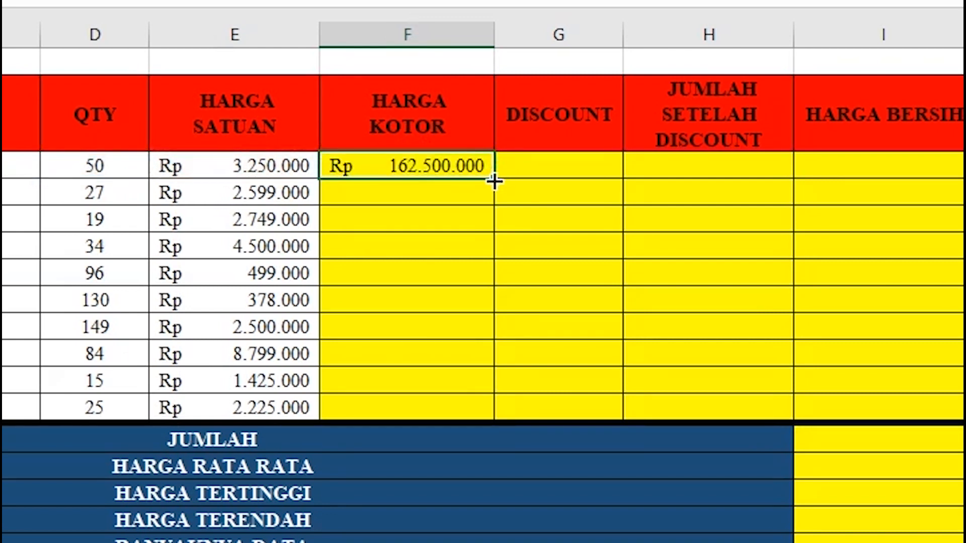
double_click(494, 181)
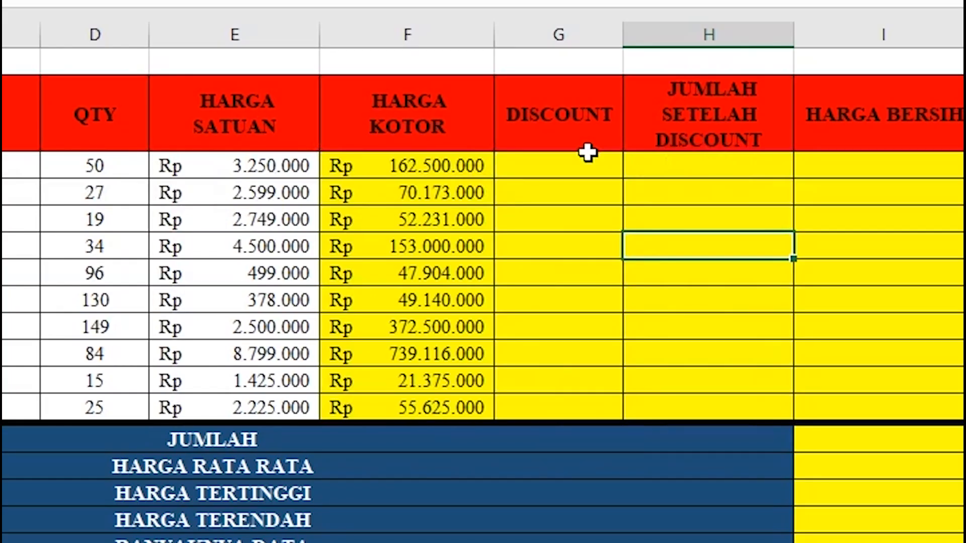
click(585, 164)
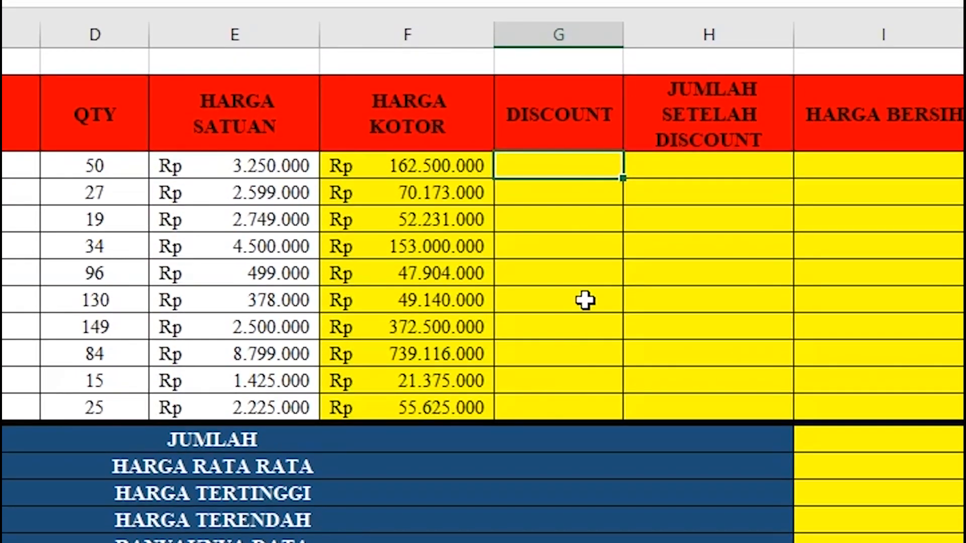
Enter =IF(F30>50000000;"5%";0) in G30 and fill it down to G39.
text(=if)
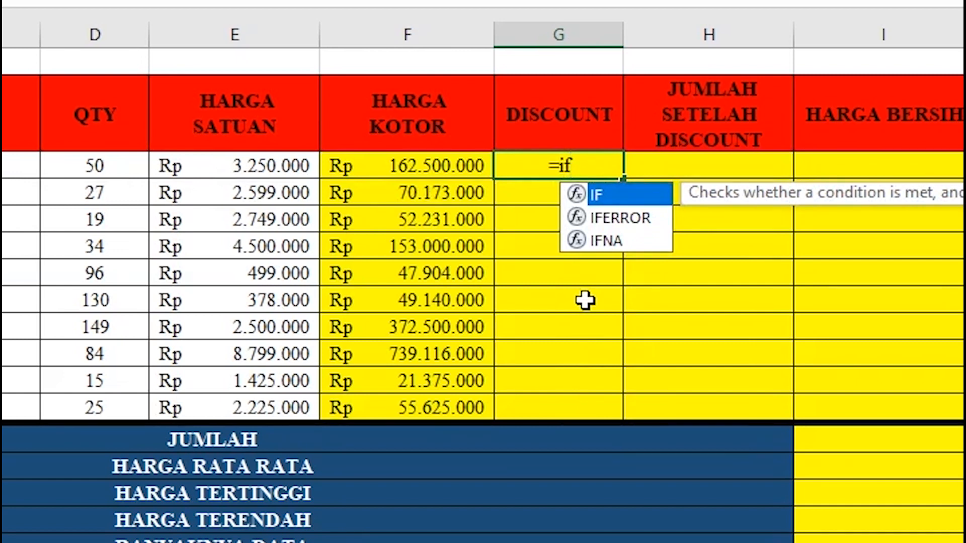
key(Tab)
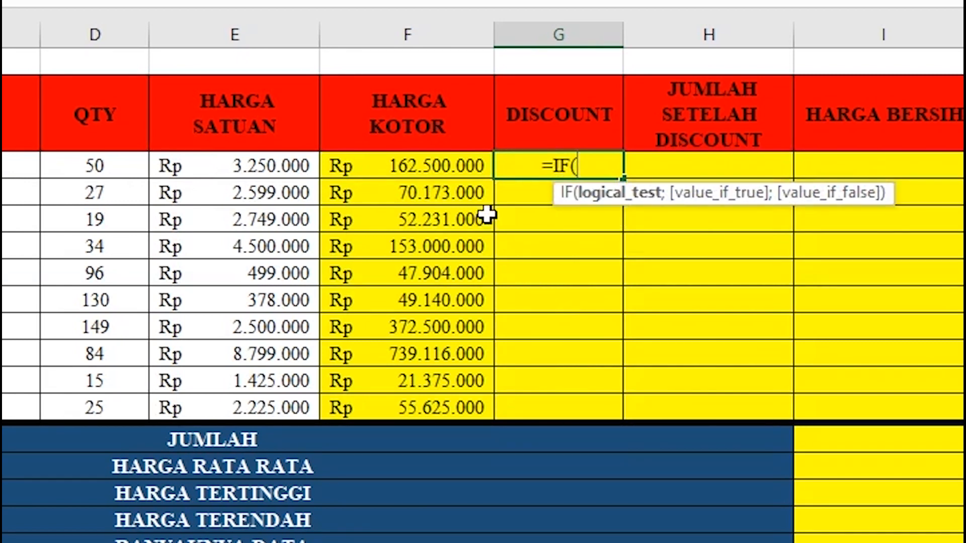
click(461, 161)
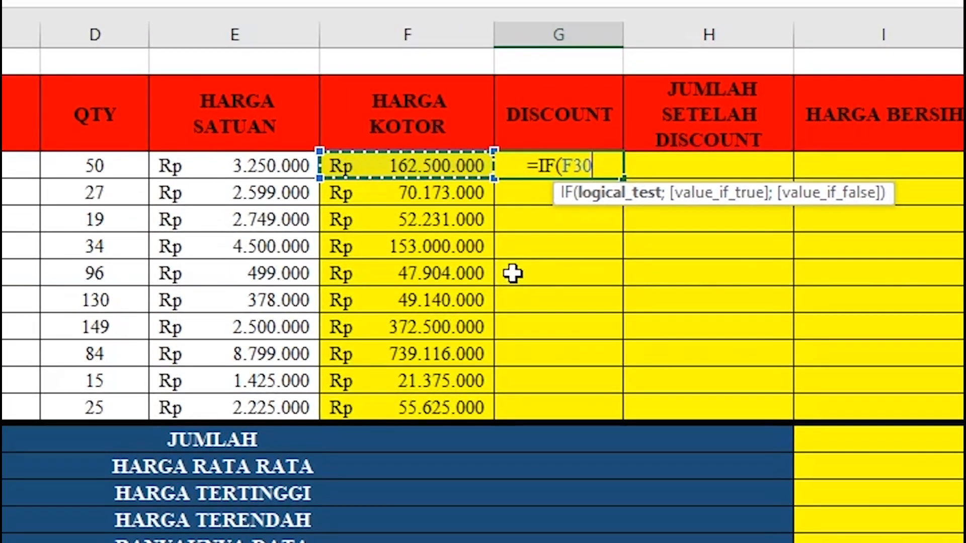
text(>)
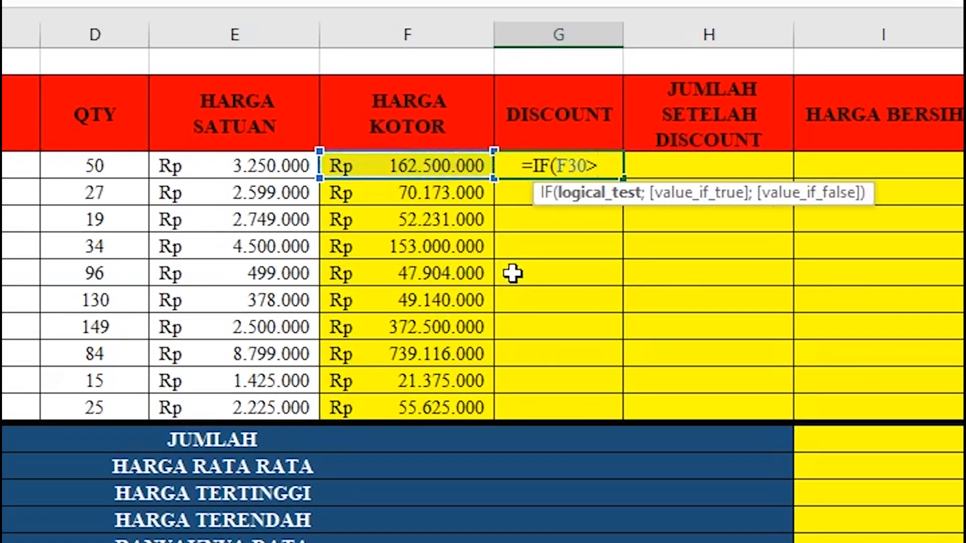
text(50000)
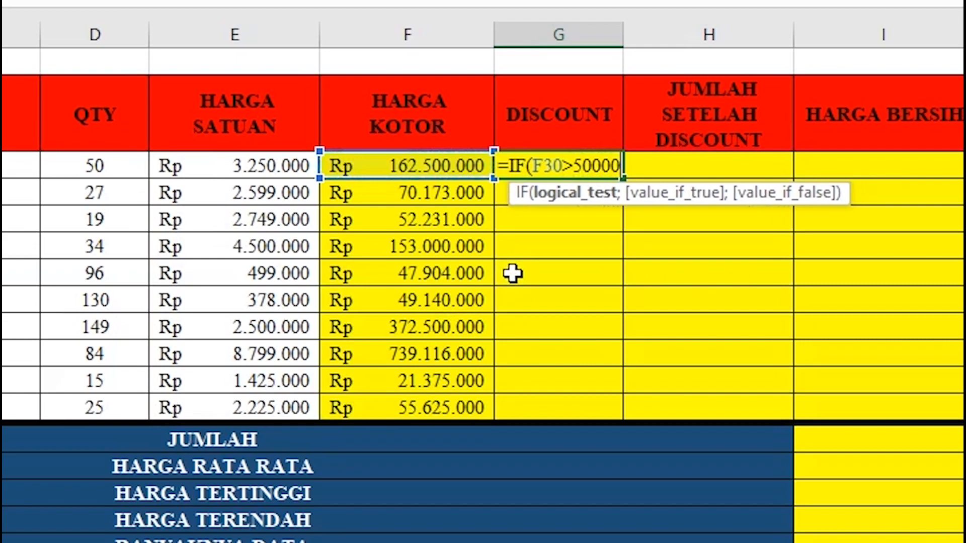
text(000)
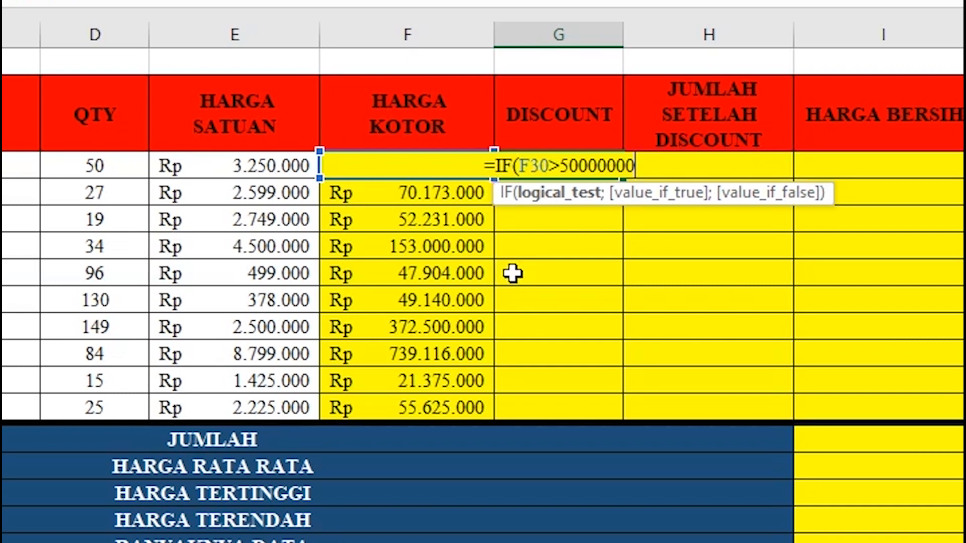
text(;)
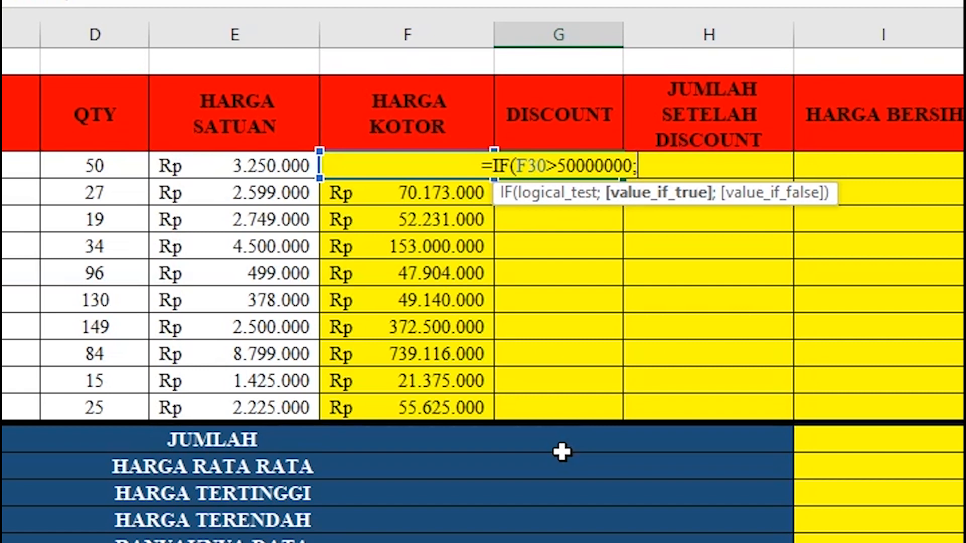
text(")
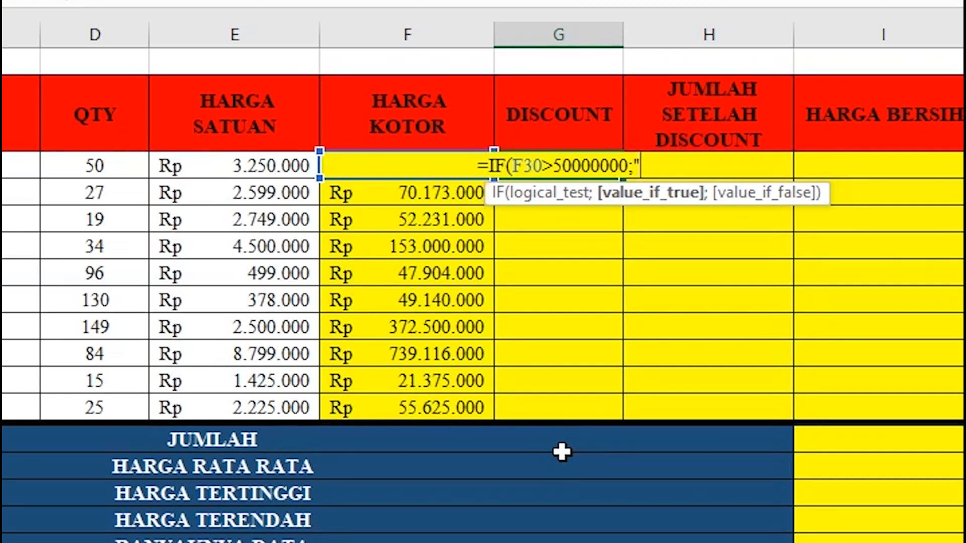
text(5%)
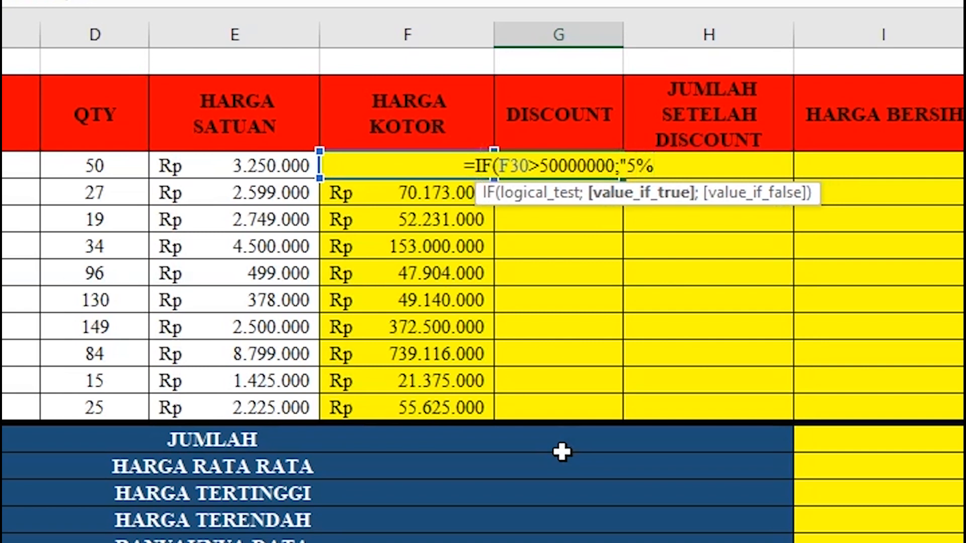
text(")
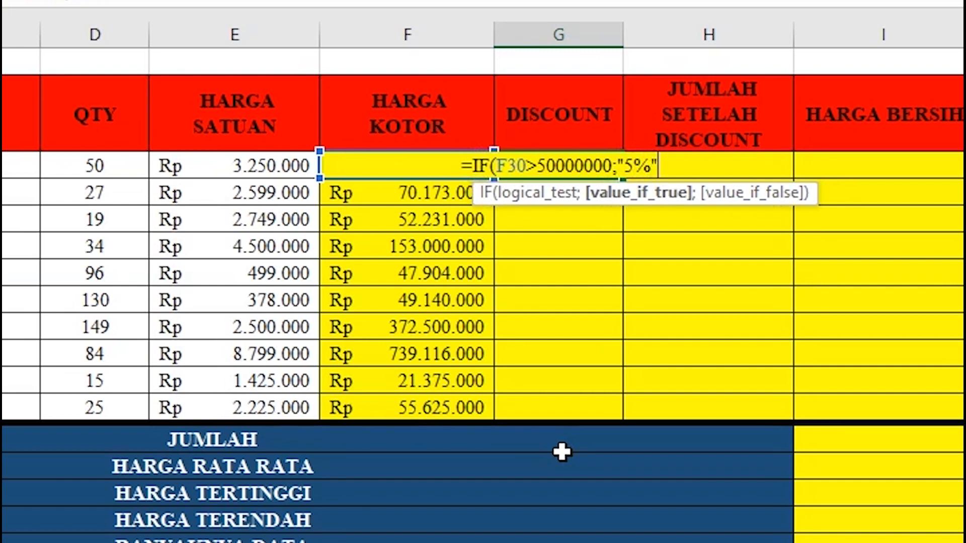
text(;)
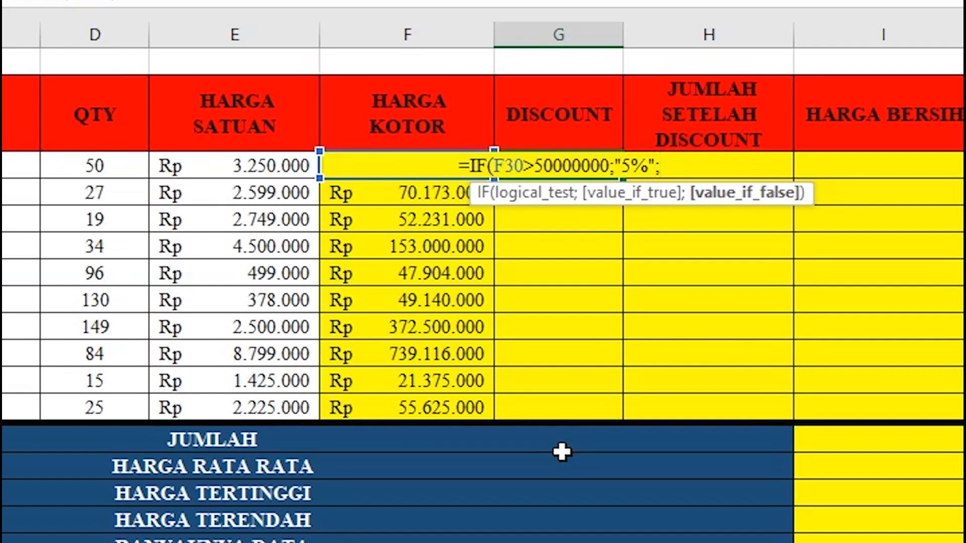
text(0)
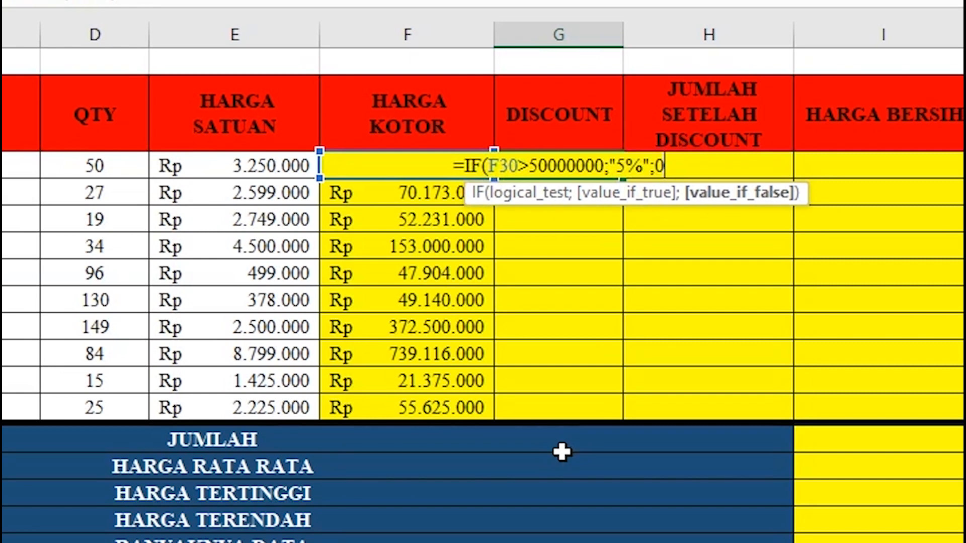
text())
key(Return)
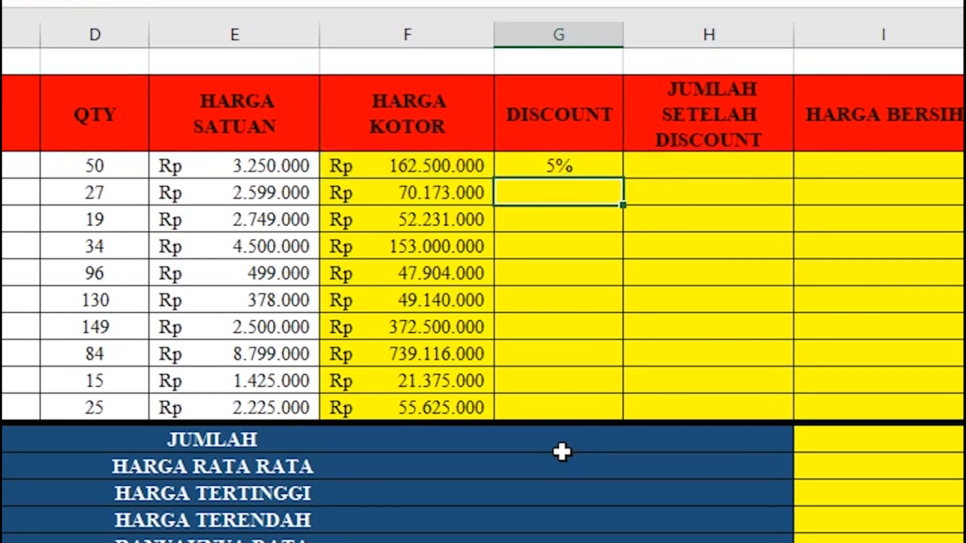
click(575, 157)
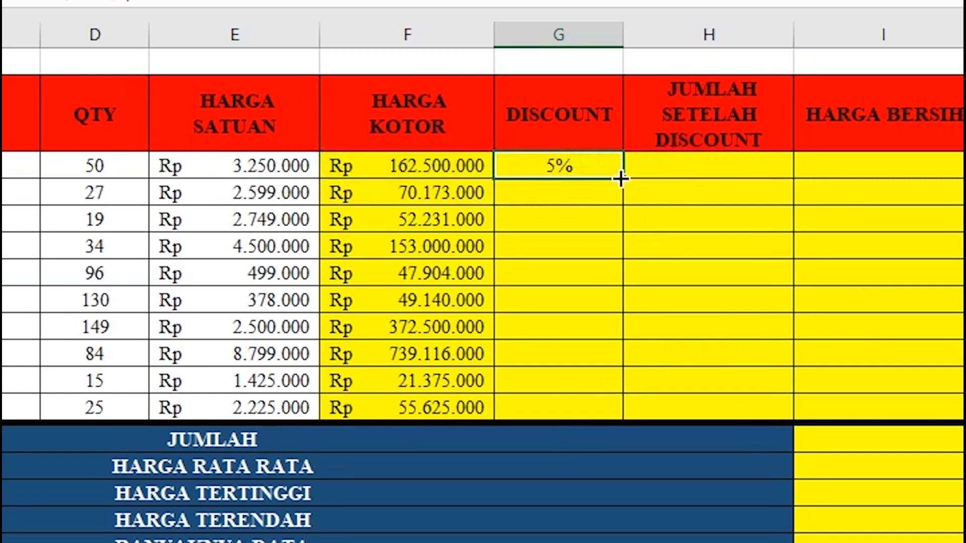
double_click(621, 179)
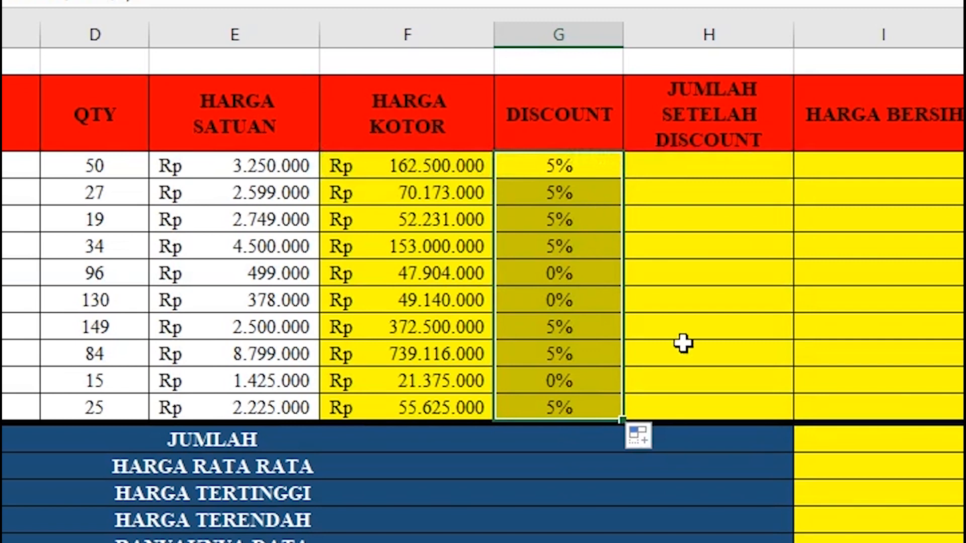
click(641, 228)
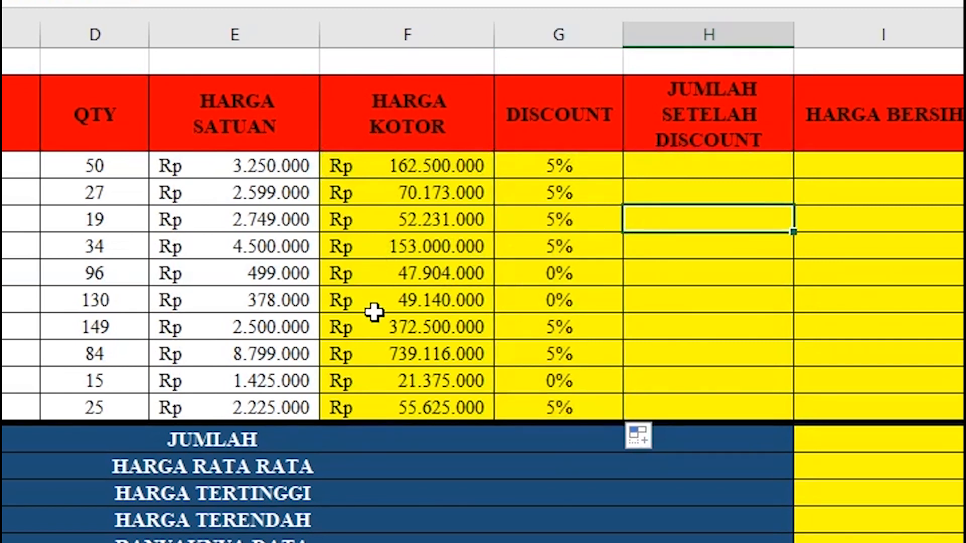
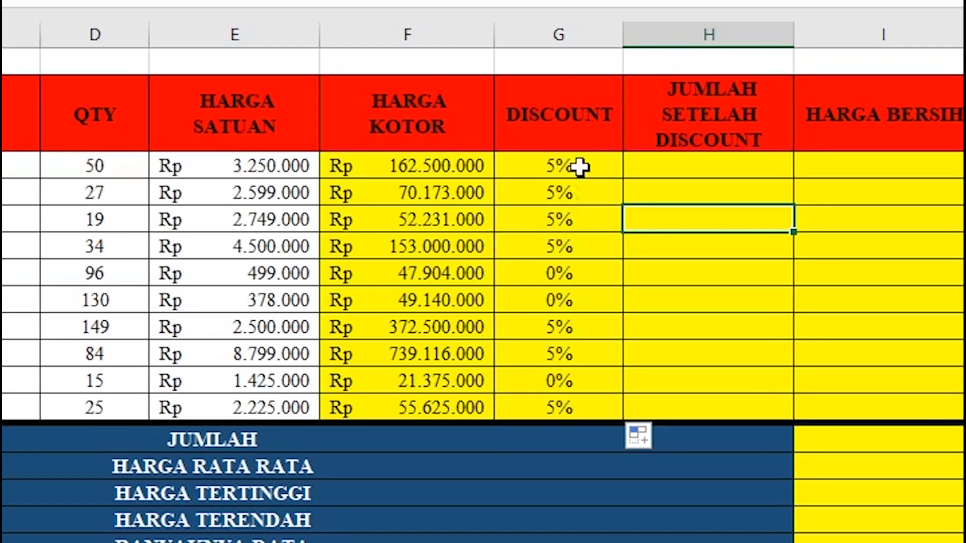
Change G30's IF false value to "NO DISCOUNT" and fill the formula down to G39.
double_click(582, 164)
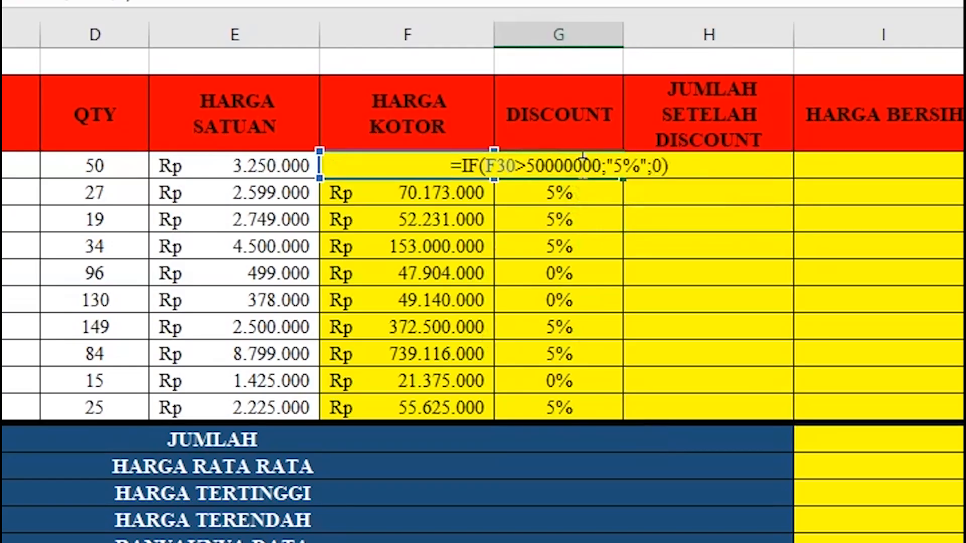
click(663, 166)
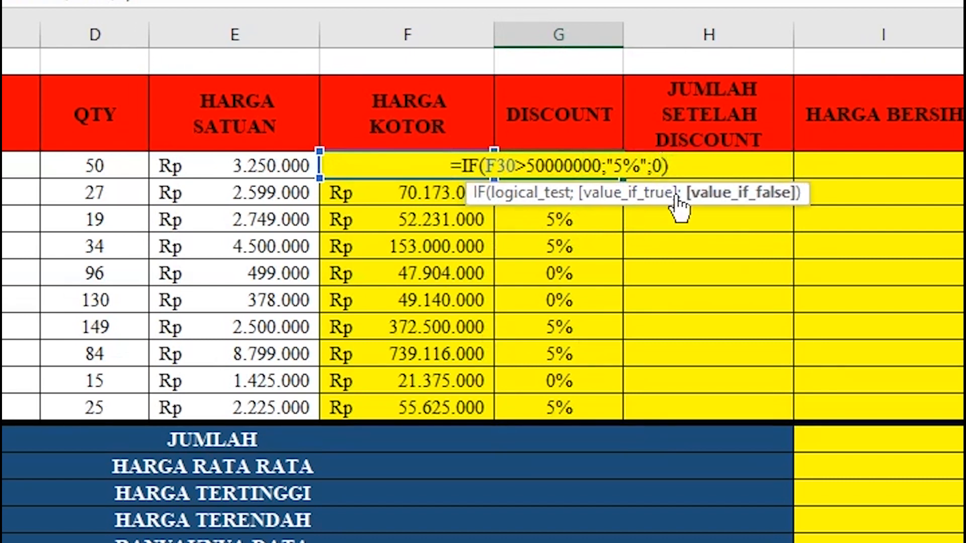
key(BackSpace)
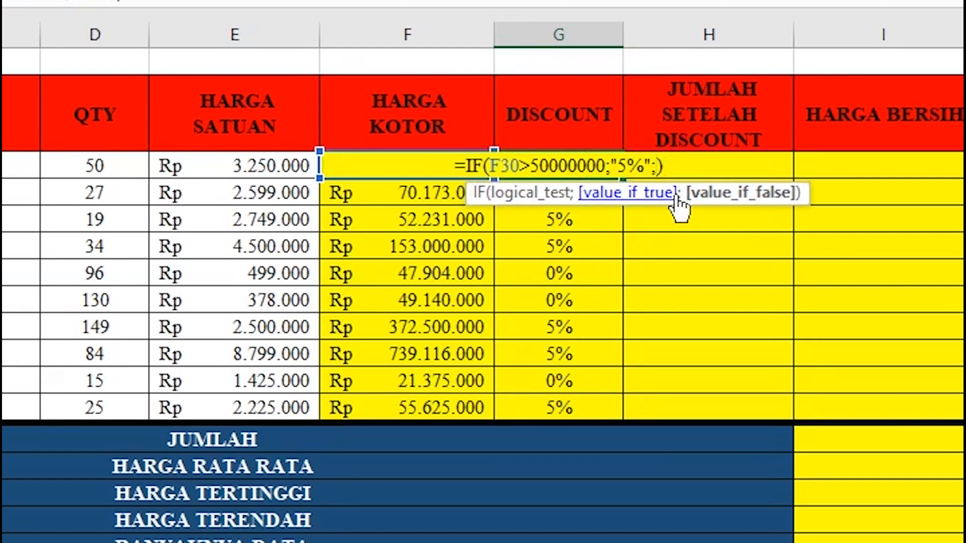
text(")
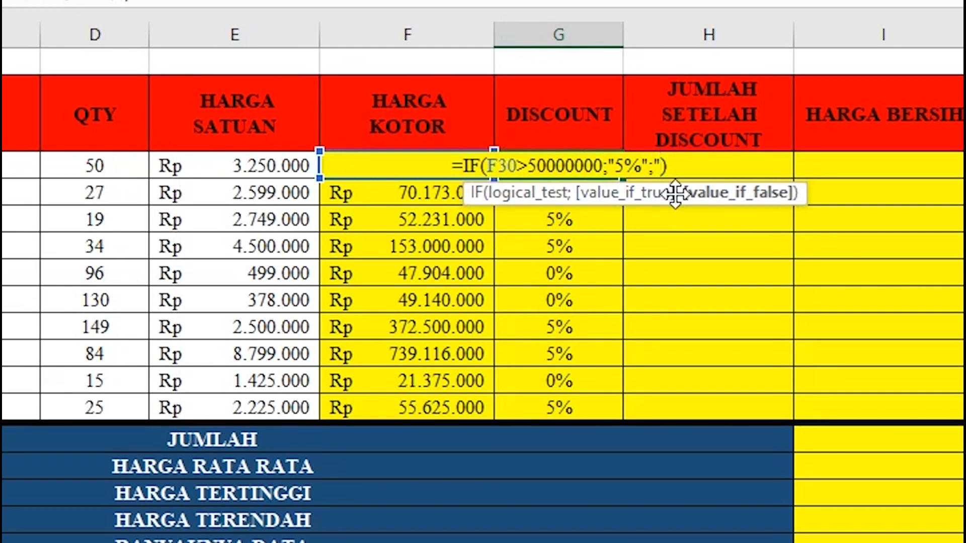
text(n)
key(BackSpace)
text(NO DISCOUNT)
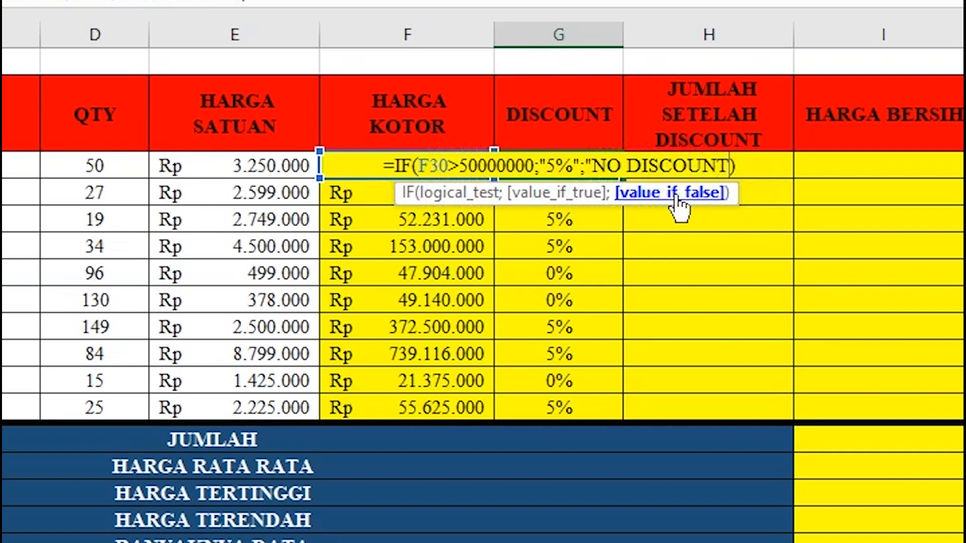
text(")
key(Return)
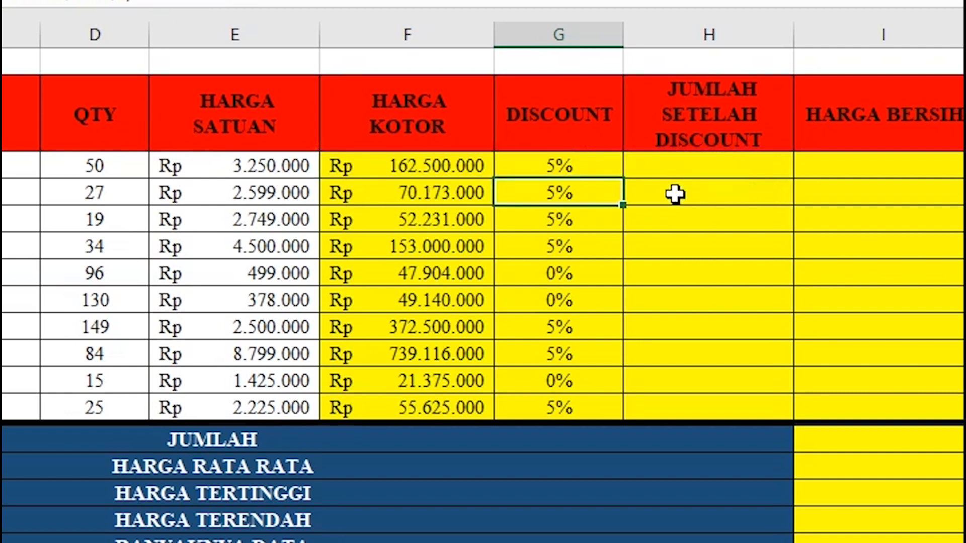
click(604, 166)
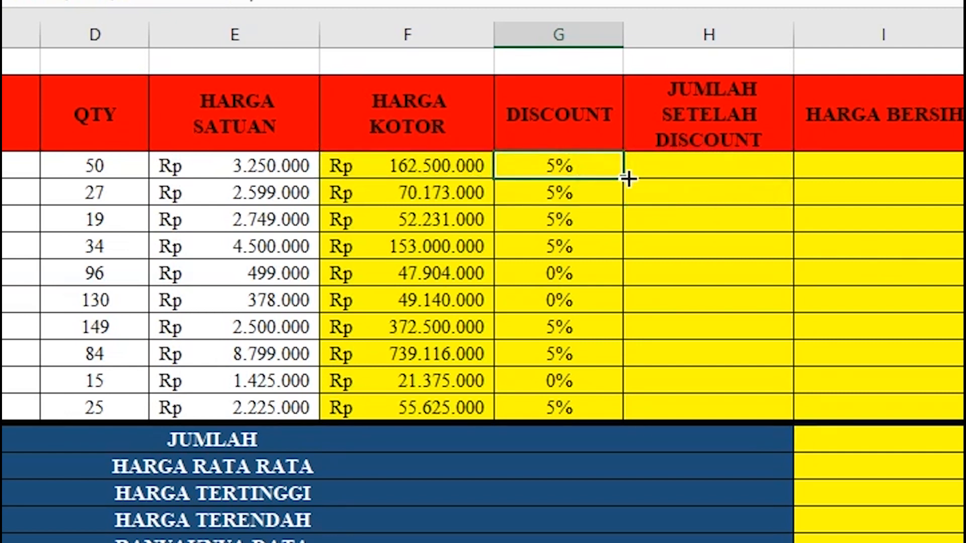
double_click(627, 178)
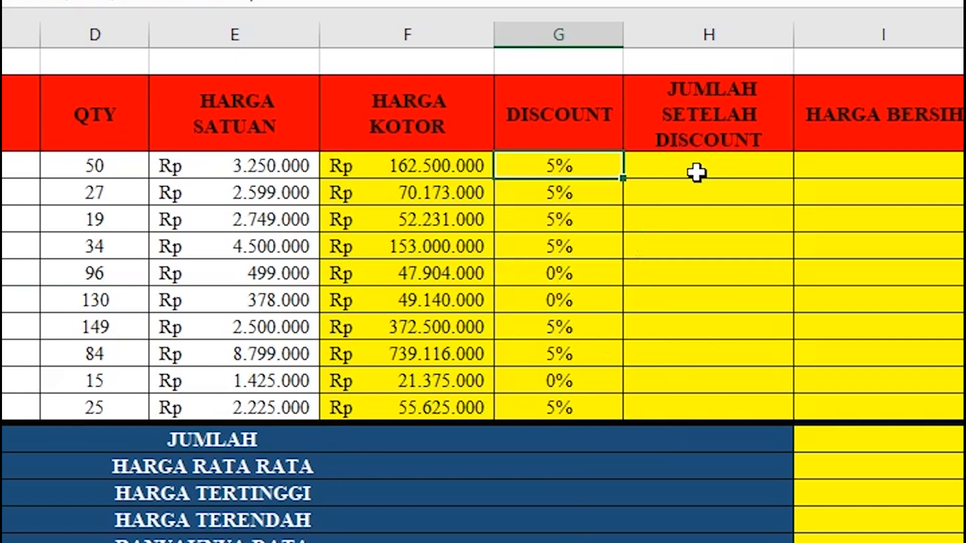
click(695, 164)
Enter =F30*G30 in H30 and fill it down to H39 for the discount amounts.
text(=)
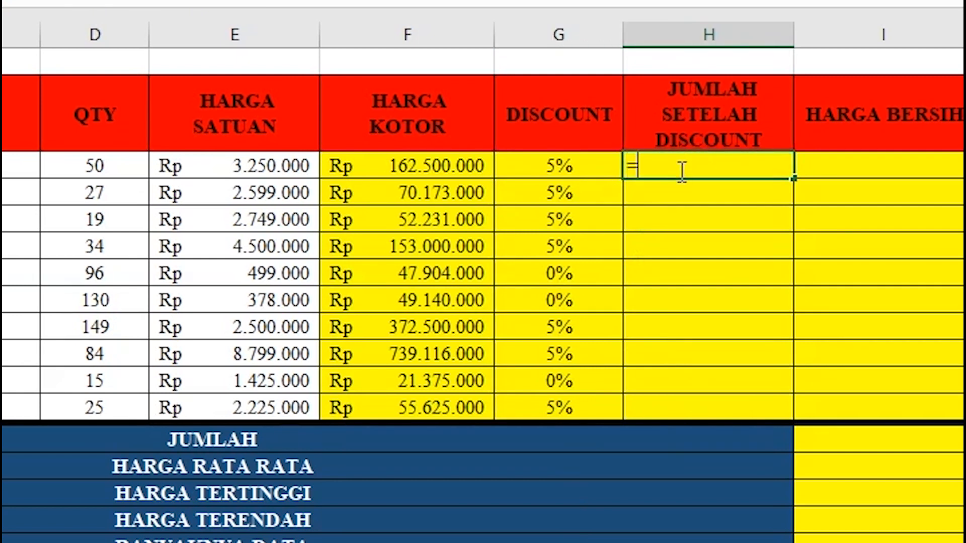
click(415, 170)
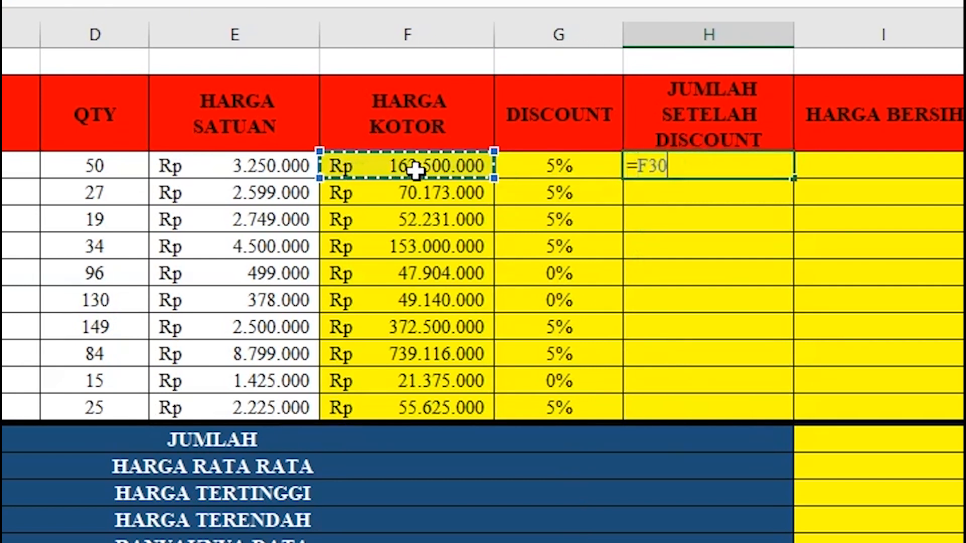
text(*)
click(547, 173)
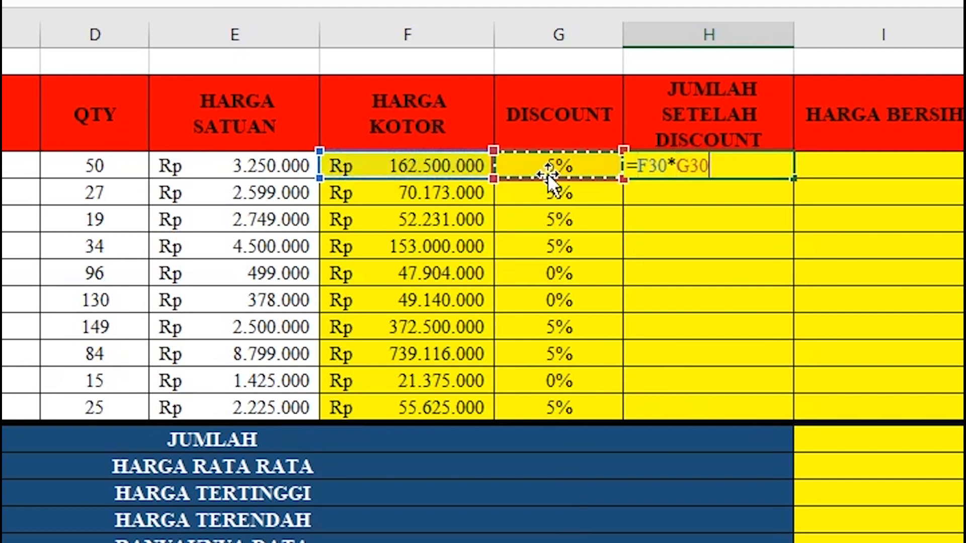
key(Return)
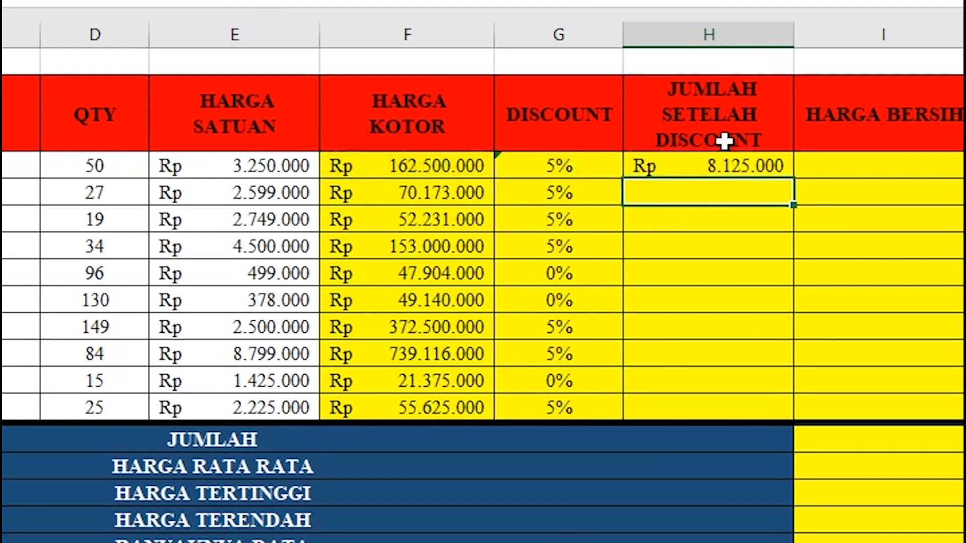
click(725, 170)
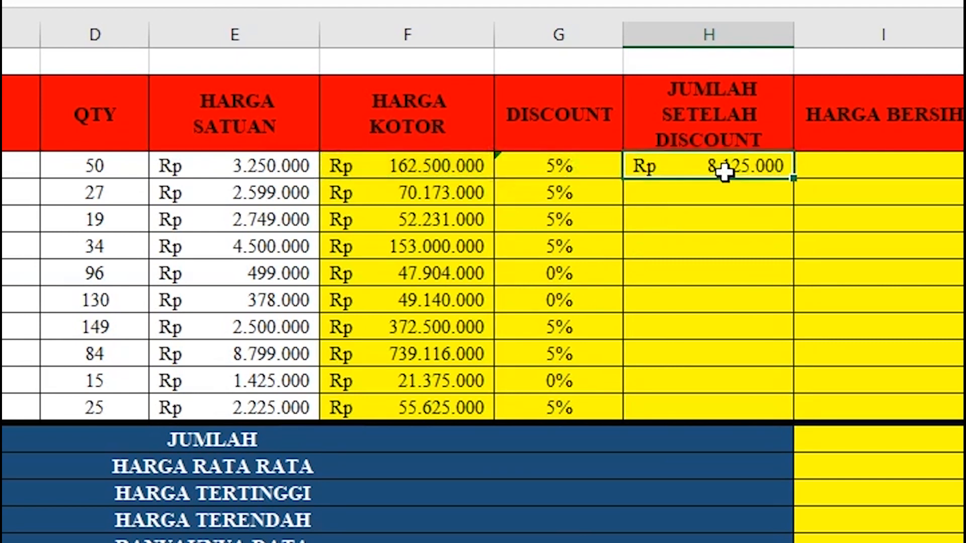
double_click(792, 178)
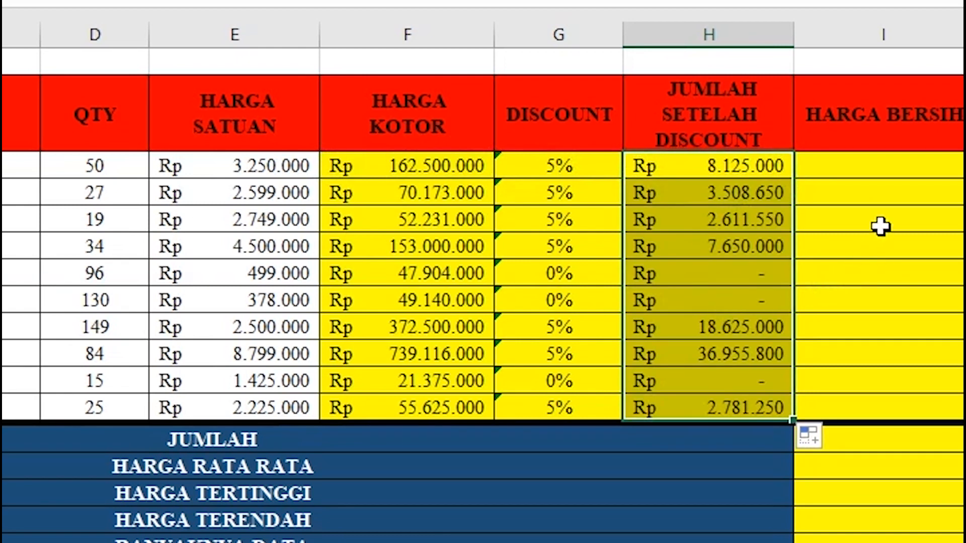
Enter =F30-H30 in I30 and fill it down to I39 for HARGA BERSIH.
click(893, 174)
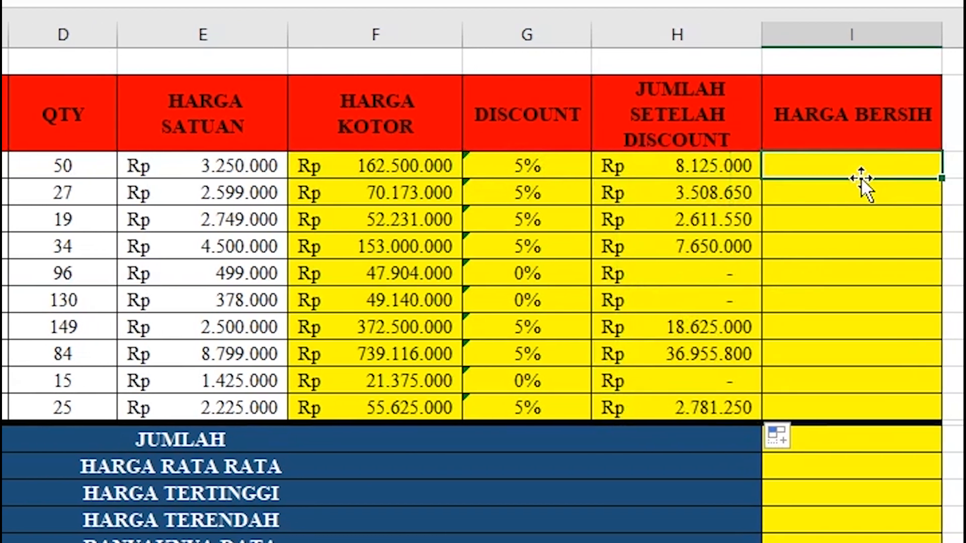
text(=)
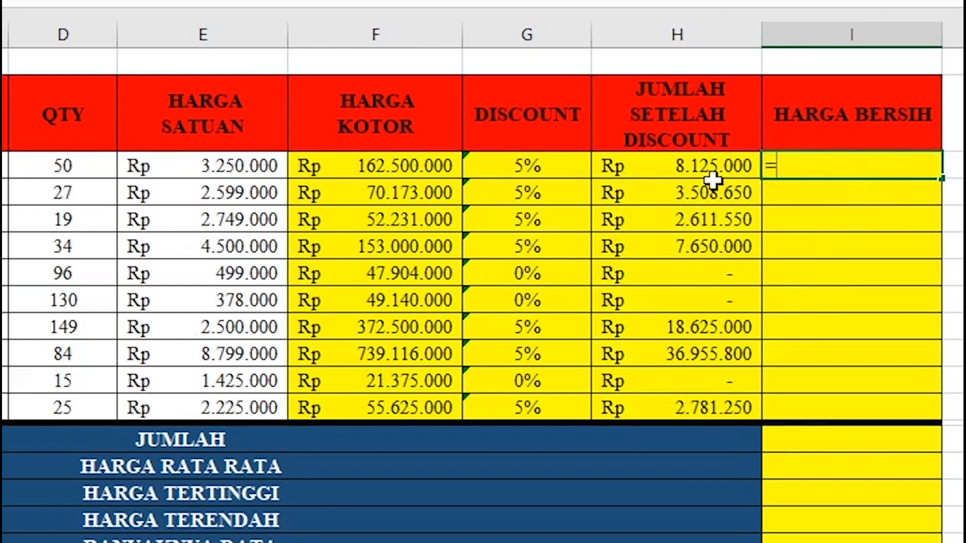
click(419, 161)
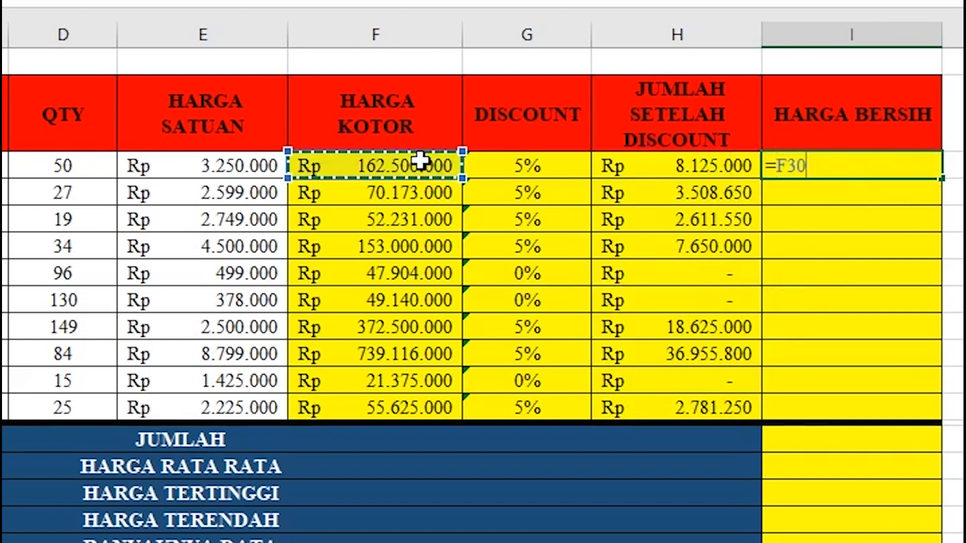
text(-)
click(639, 171)
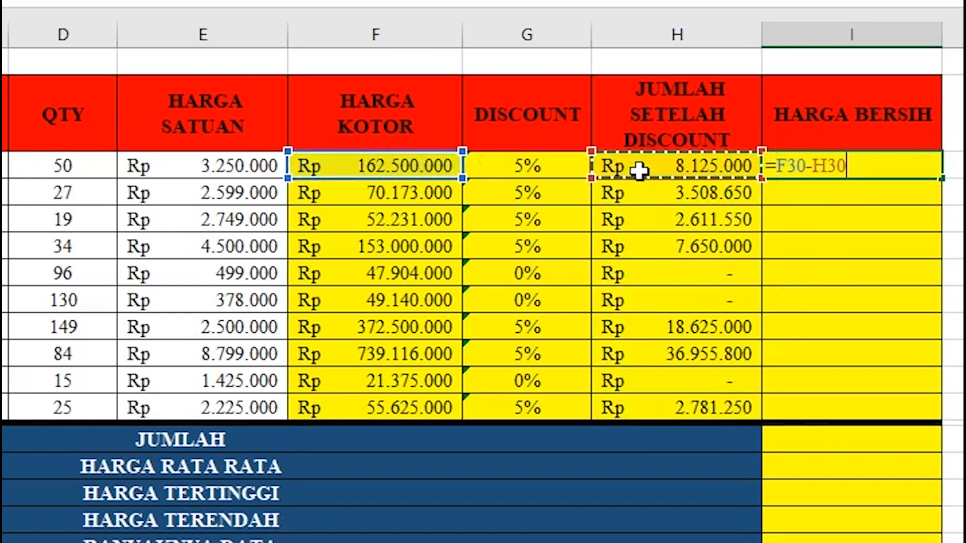
key(Return)
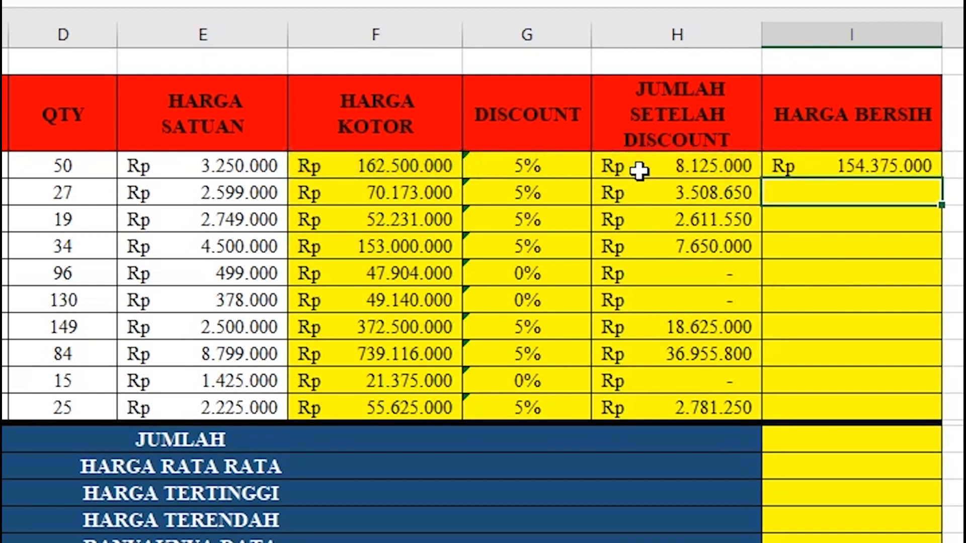
click(910, 162)
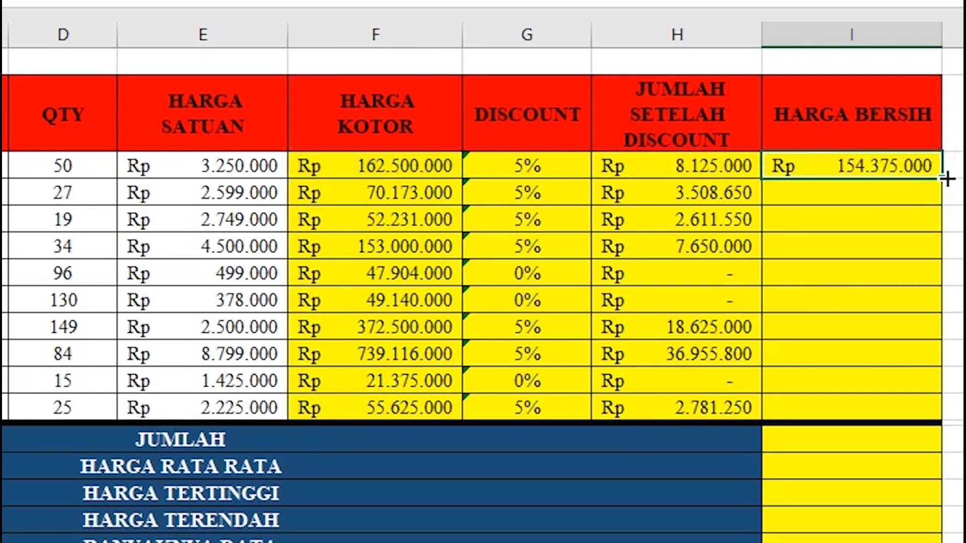
double_click(947, 179)
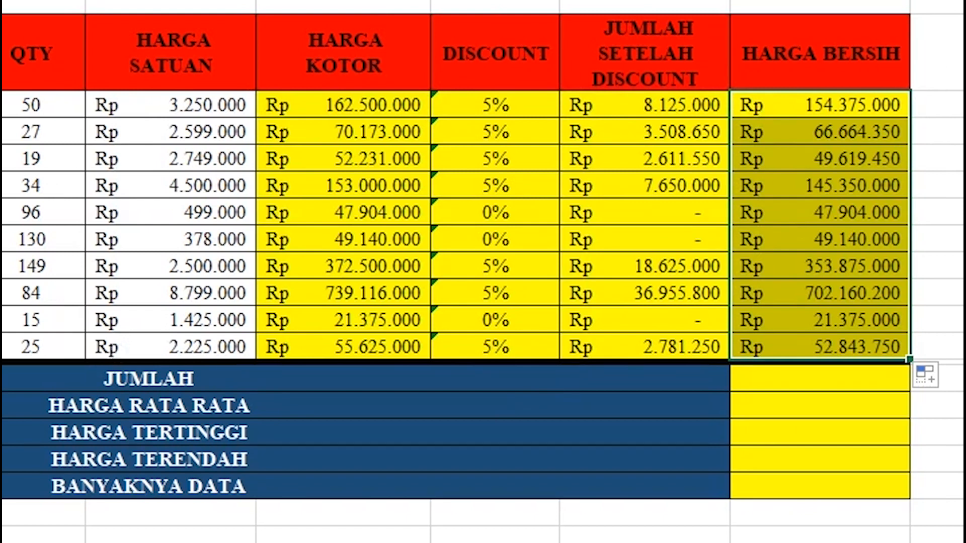
click(813, 386)
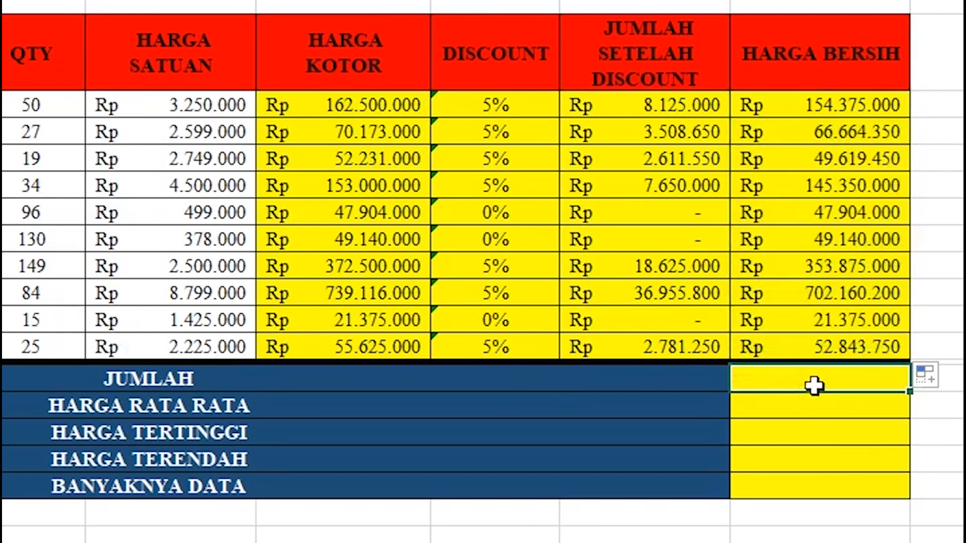
Enter =SUM(I30:I39) and =AVERAGE(I30:I39), giving 1.643.306.750 and 164.330.675.
text(=S)
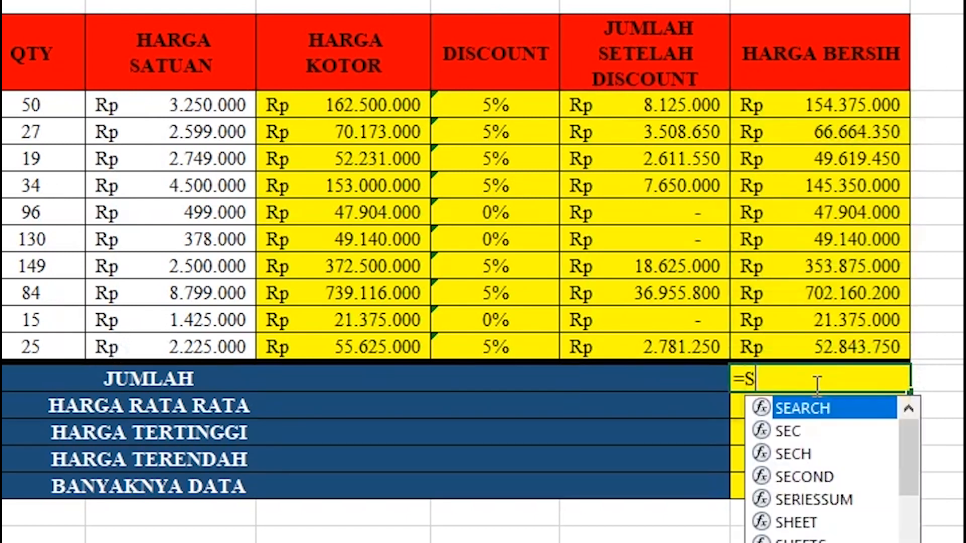
text(UM()
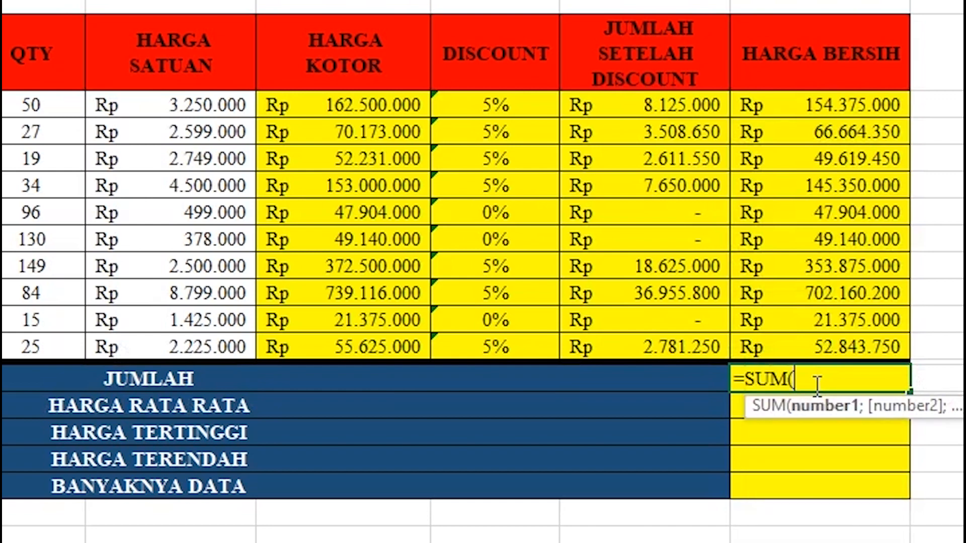
drag(766, 99, 772, 336)
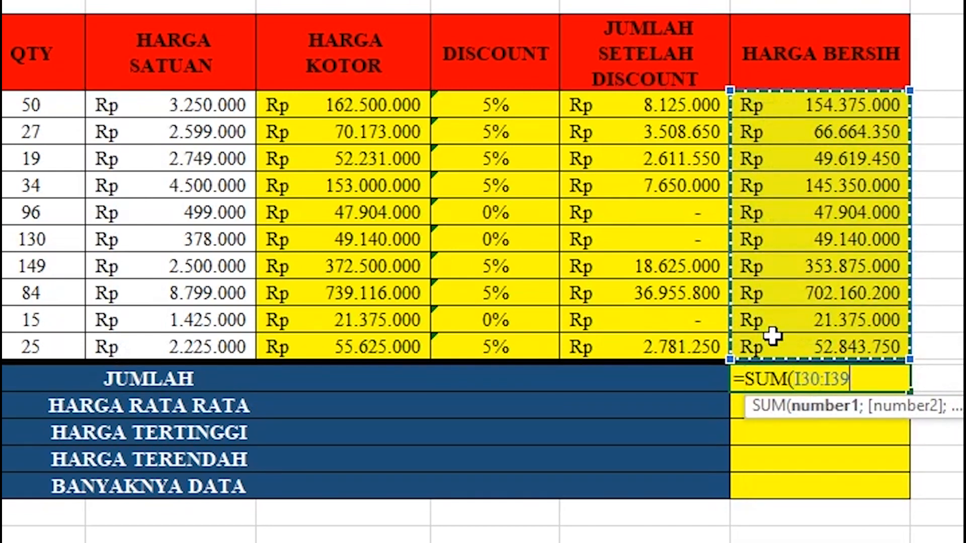
text())
key(Return)
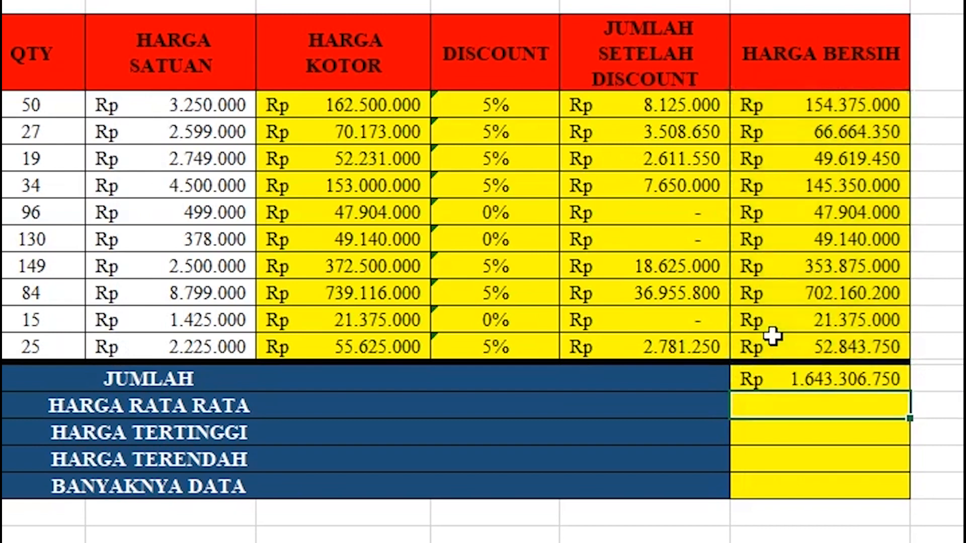
text(=)
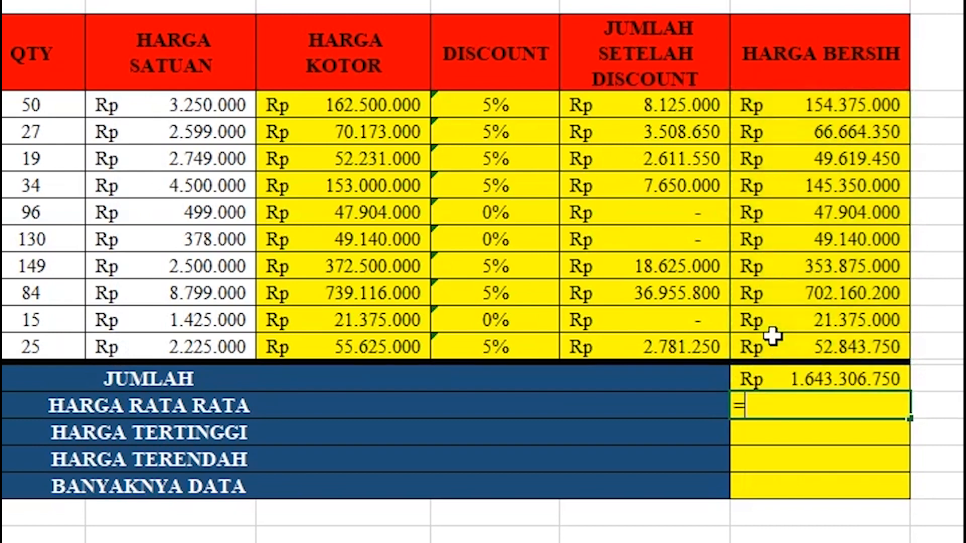
text(AV)
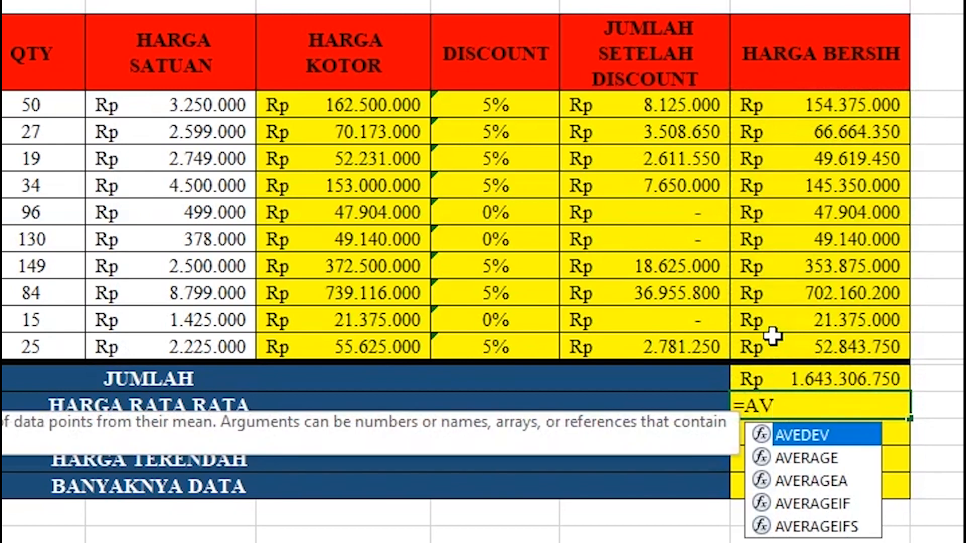
text(ERAGE()
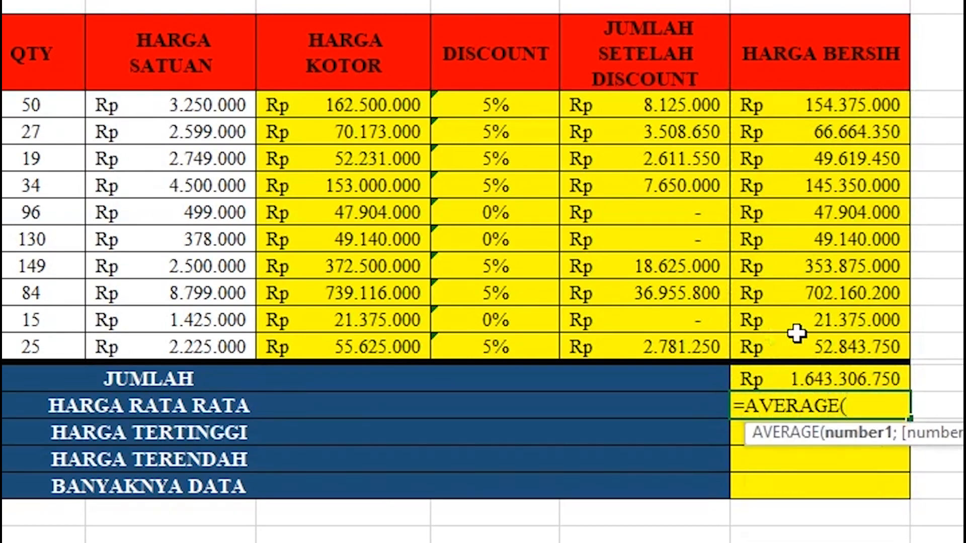
drag(860, 106, 870, 352)
text())
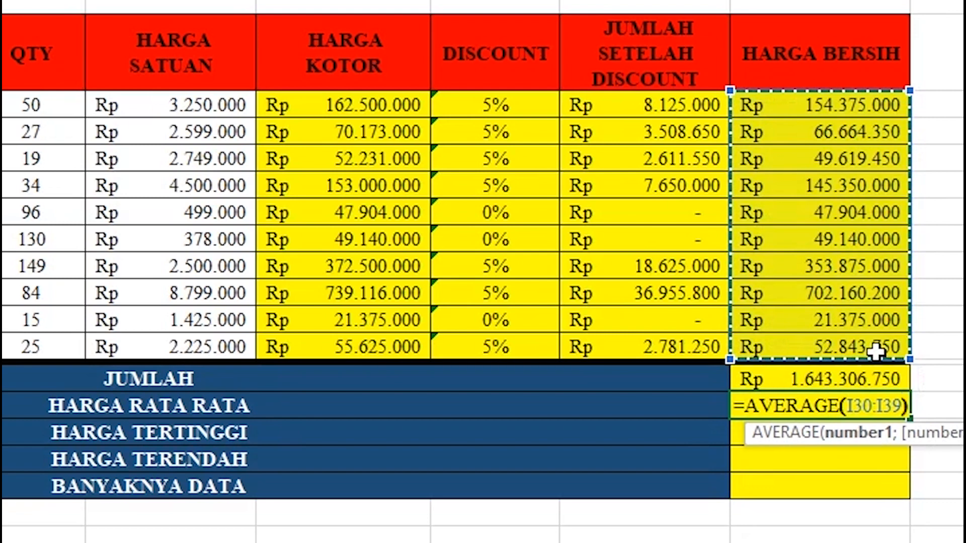
key(Return)
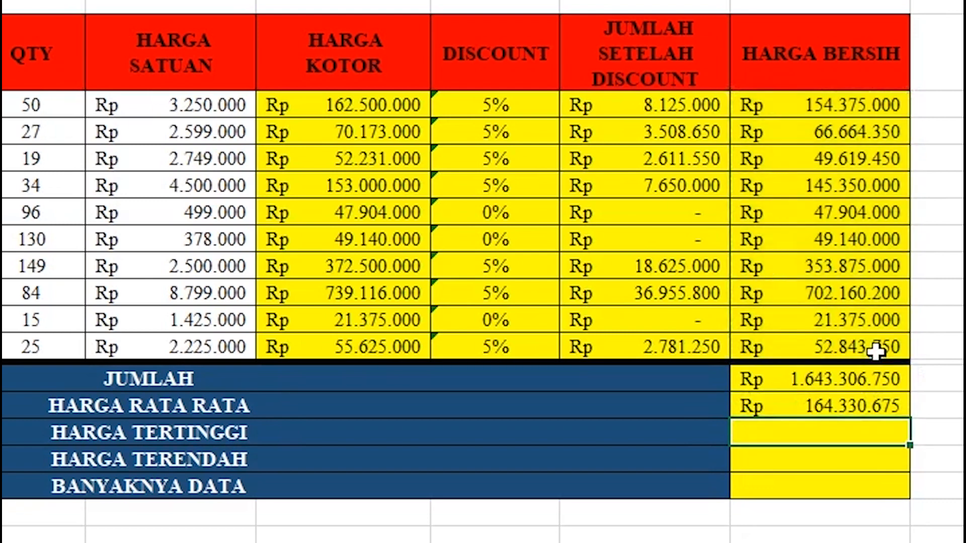
Enter MAX, MIN and COUNT of I30:I39, giving 702.160.200, 21.375.000 and 10.
text(=)
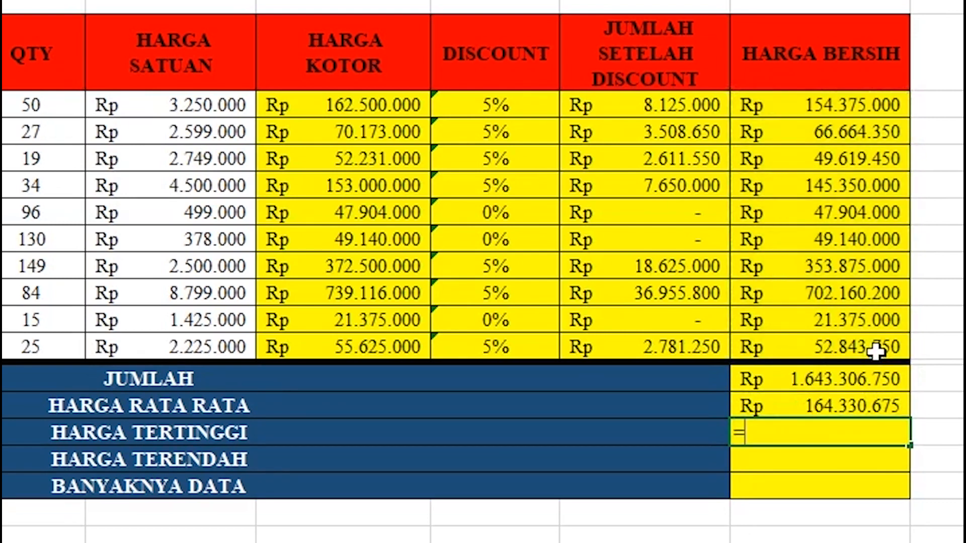
text(MAX()
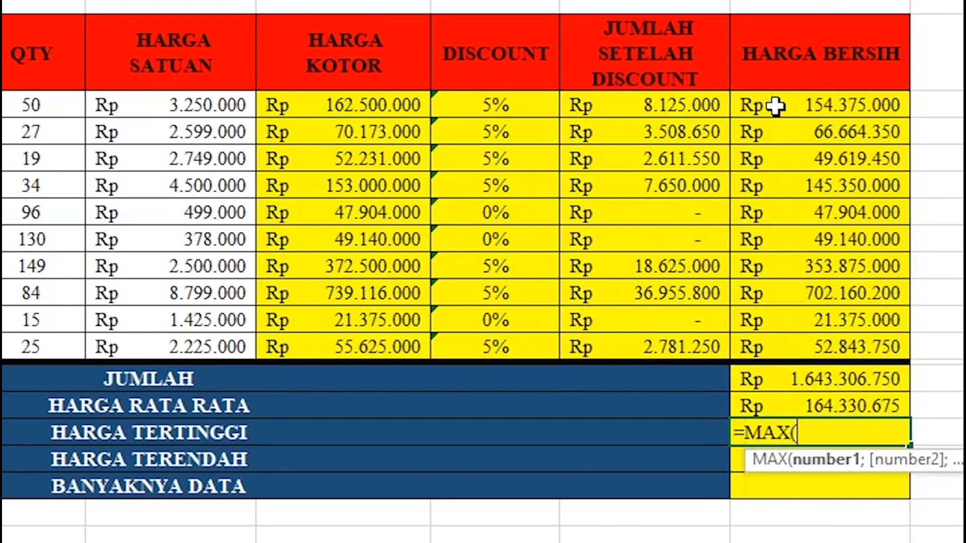
drag(775, 104, 775, 344)
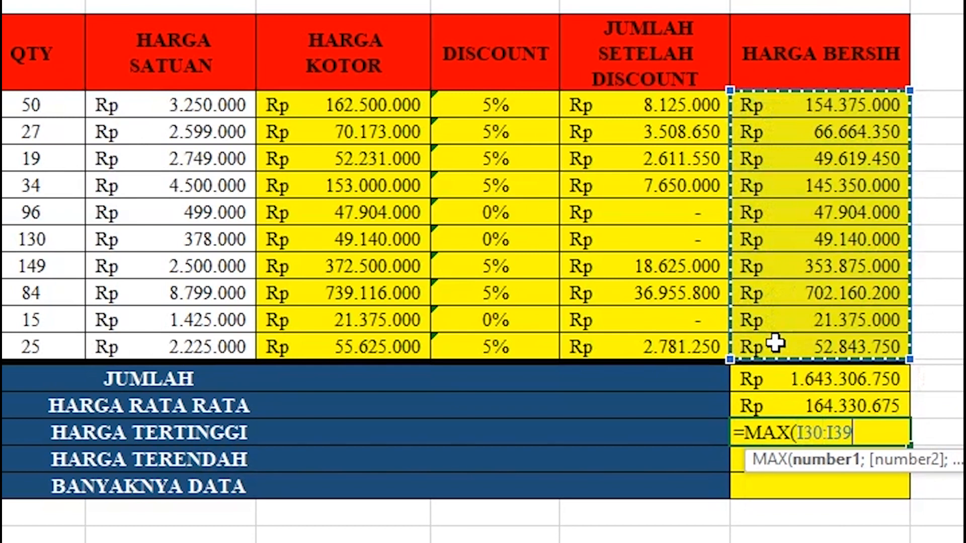
text())
key(Return)
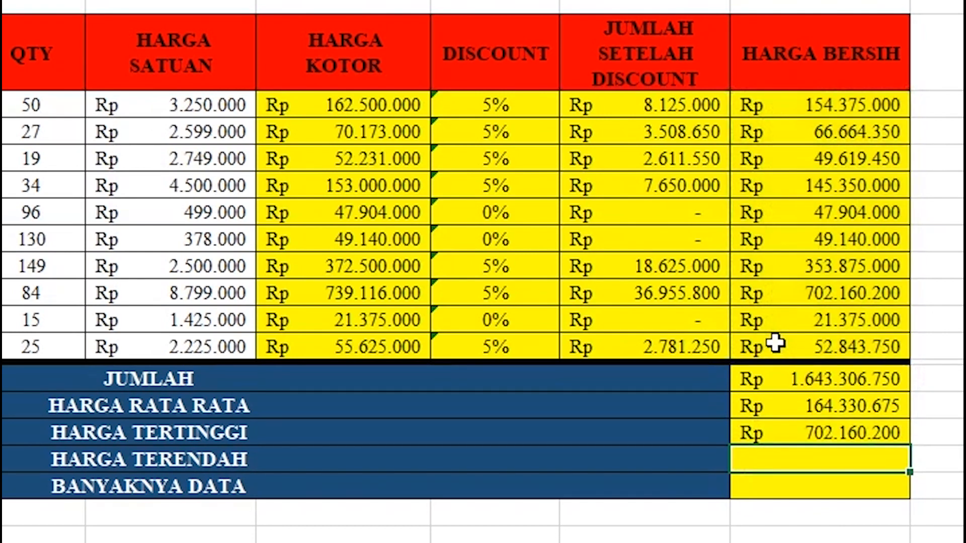
text(=MIN()
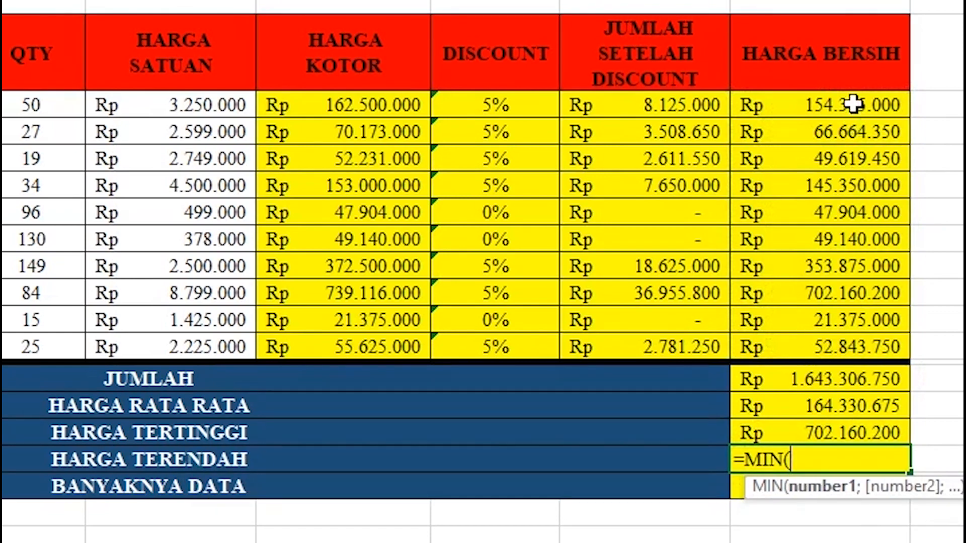
drag(858, 103, 856, 348)
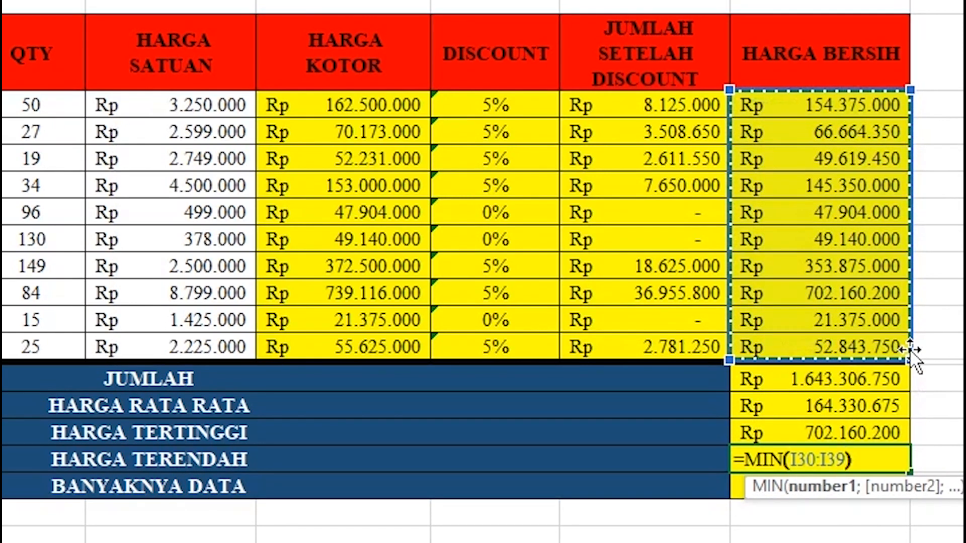
key(Return)
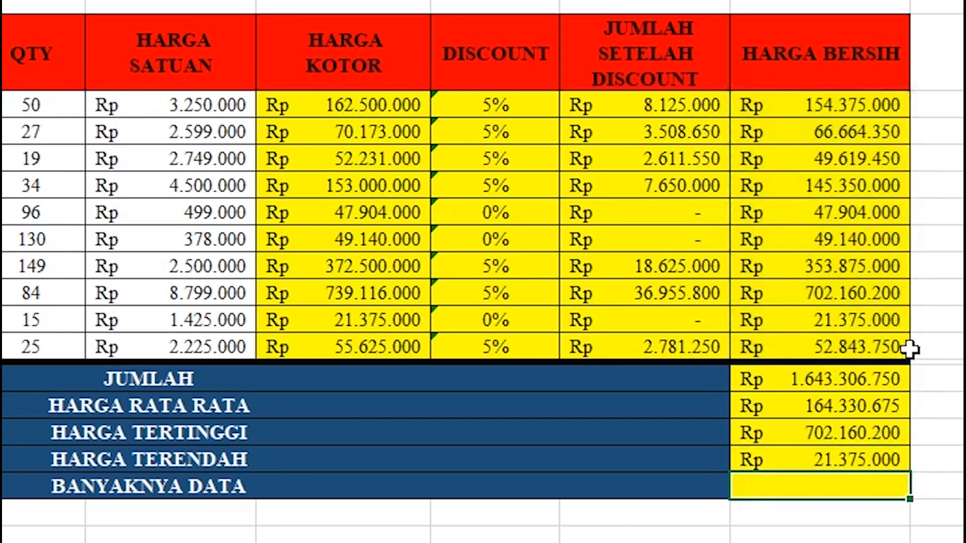
text(=CO)
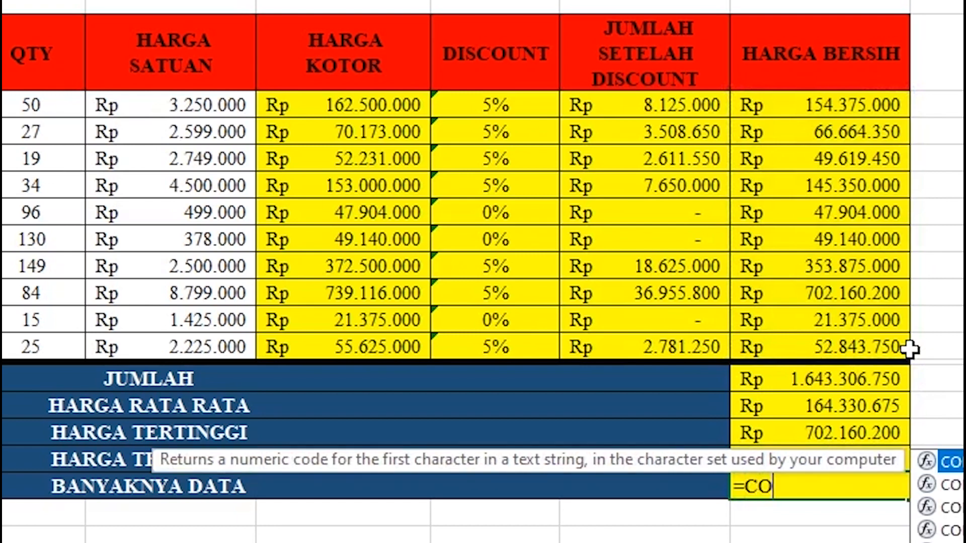
text(UNT()
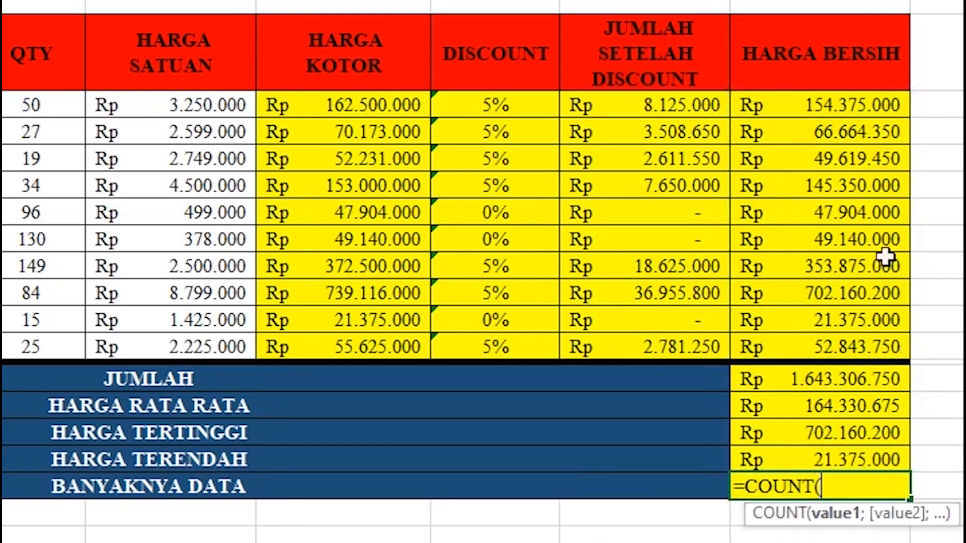
drag(828, 103, 830, 339)
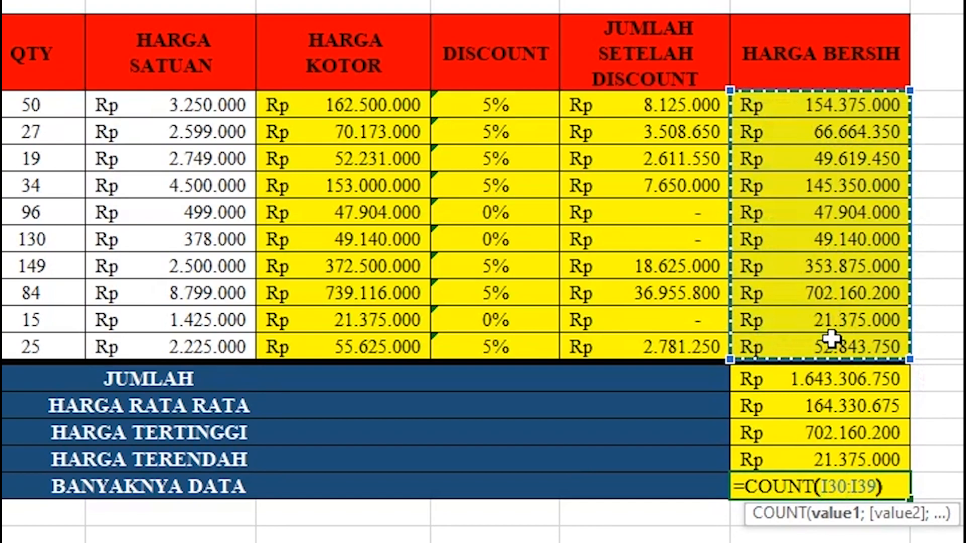
key(Return)
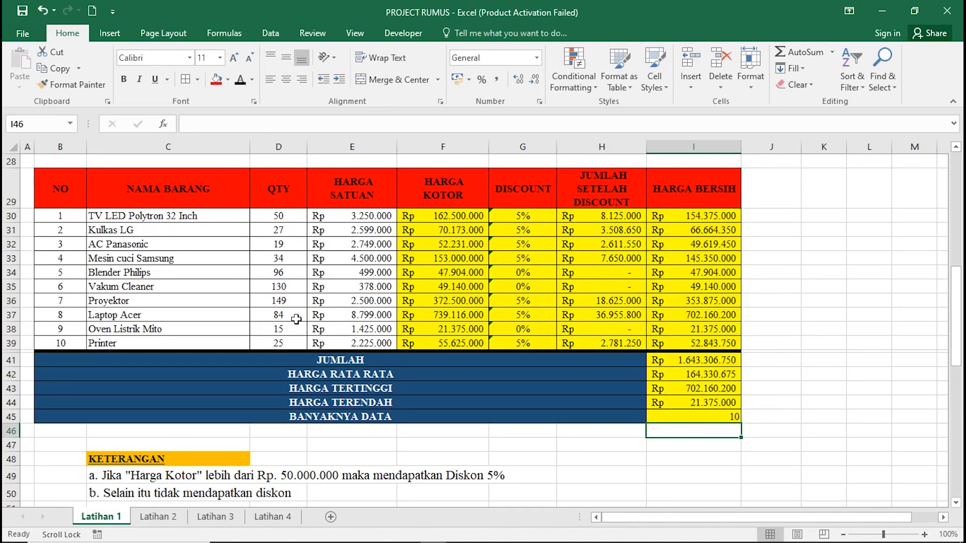
Scroll down to the July 2023 sales list and select NAMA BARANG cell C59.
scroll(452, 290, down, 5)
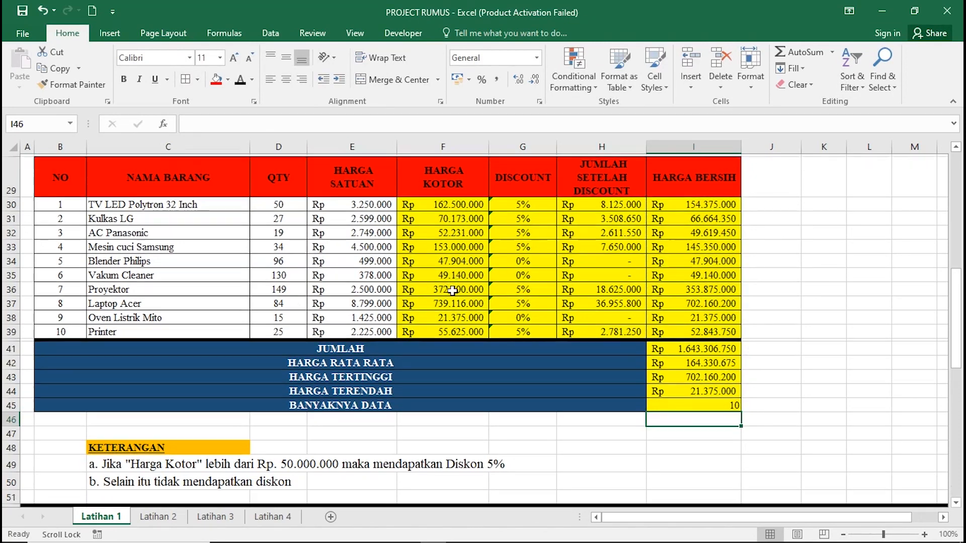
scroll(452, 291, down, 4)
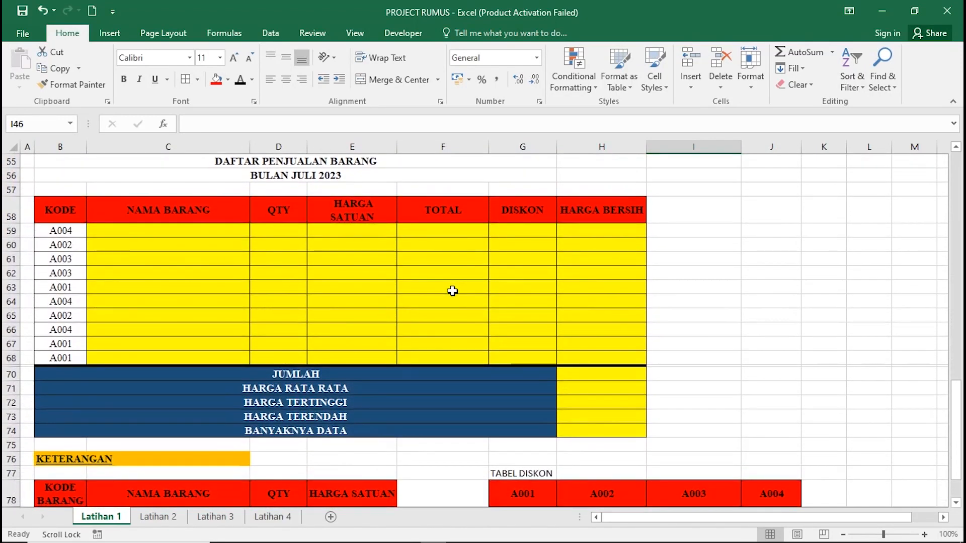
scroll(452, 290, down, 2)
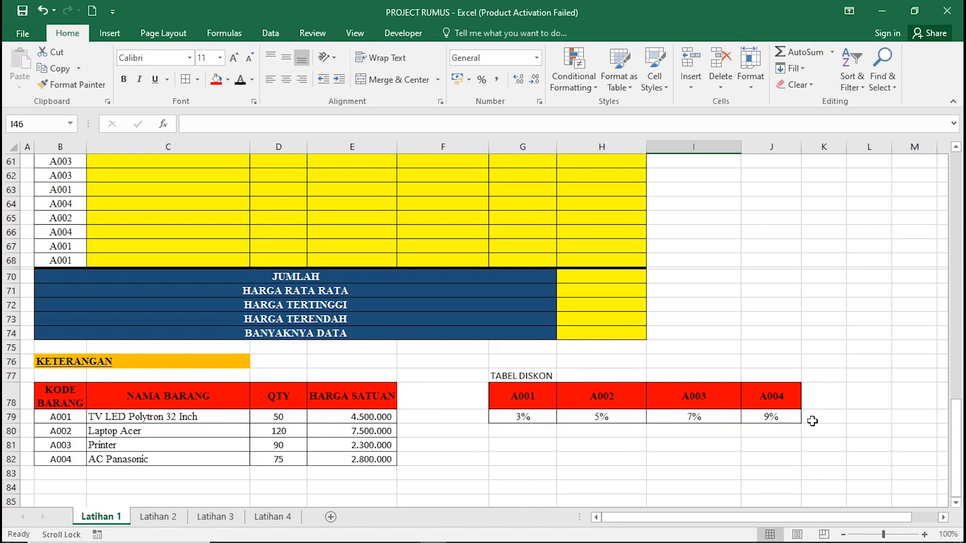
scroll(453, 412, up, 2)
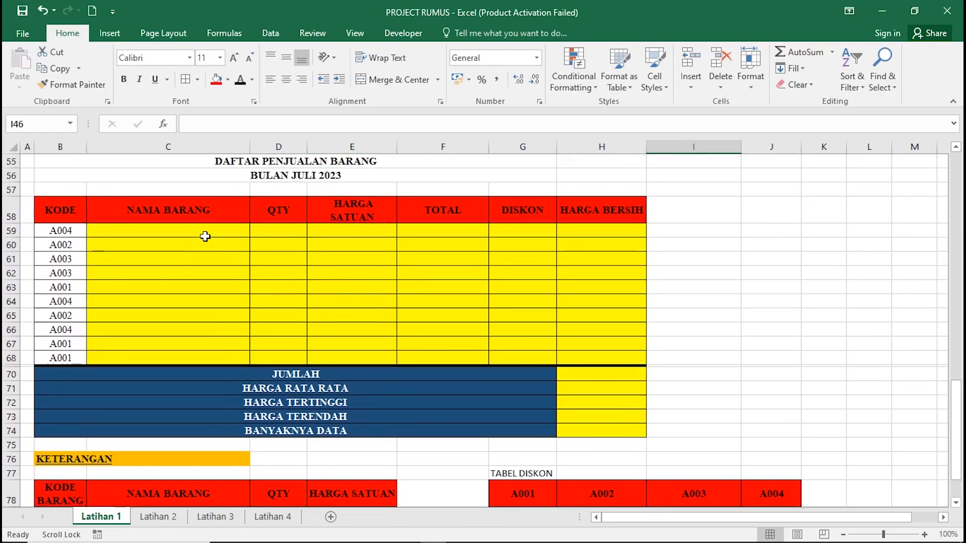
scroll(296, 277, down, 1)
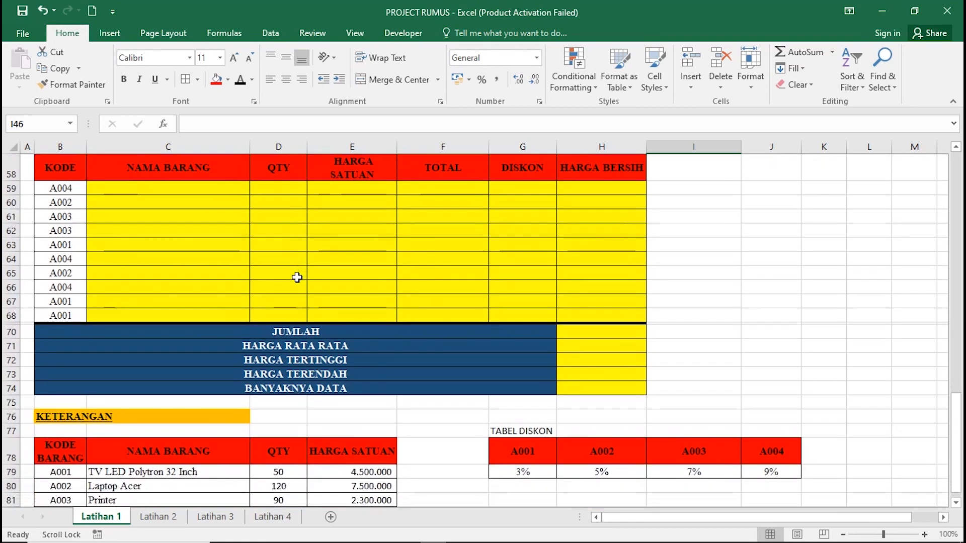
scroll(201, 372, up, 1)
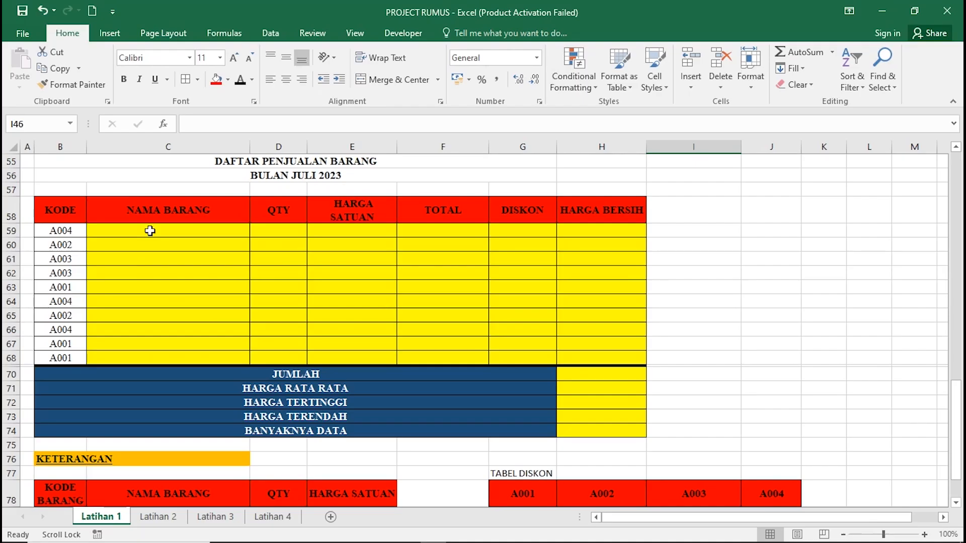
click(150, 230)
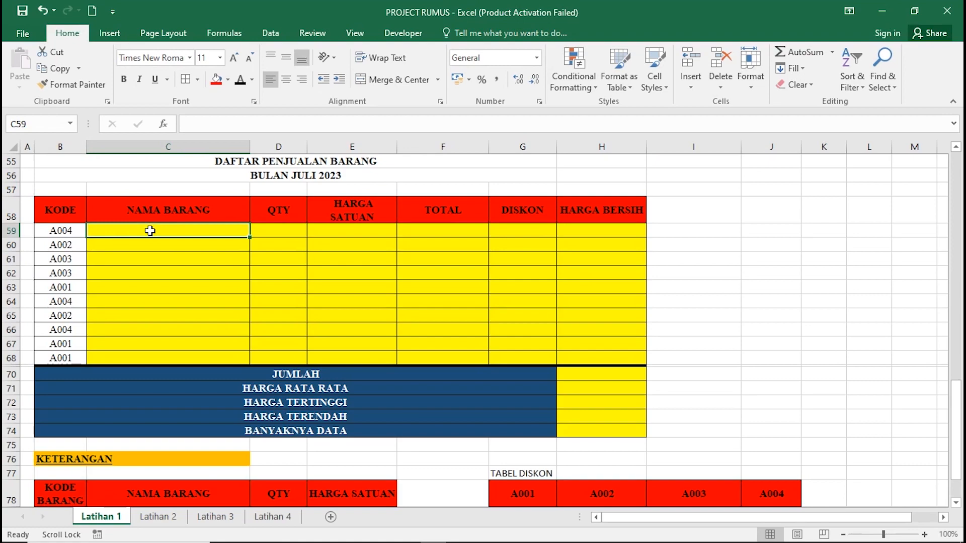
scroll(149, 230, down, 1)
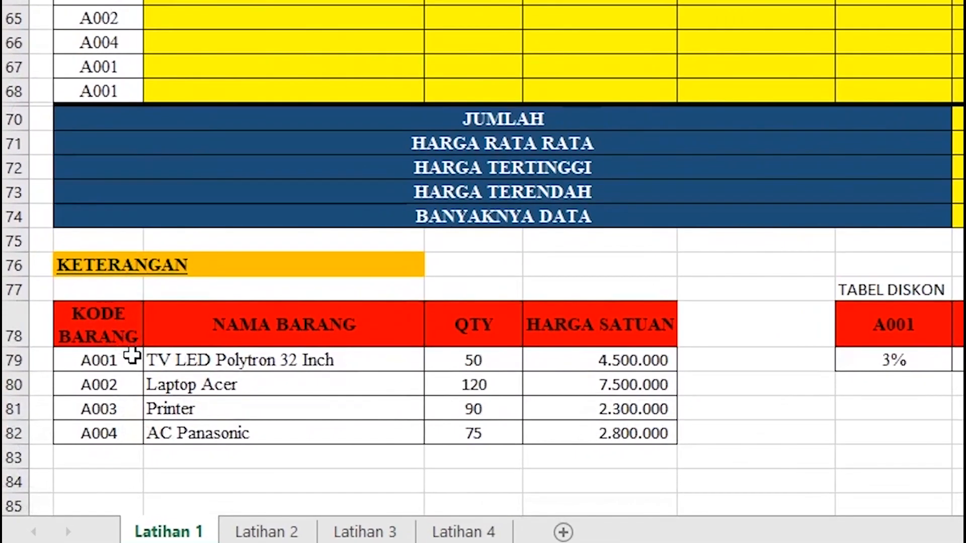
scroll(342, 193, up, 3)
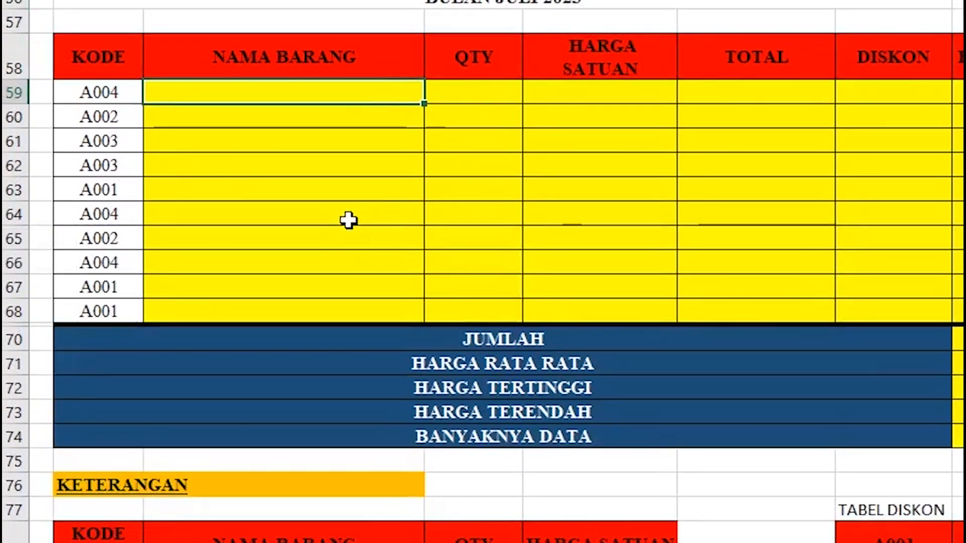
Enter =VLOOKUP(B59;$B$78:$E$82;2;0) in C59, returning AC Panasonic for code A004.
text(=VLOOK)
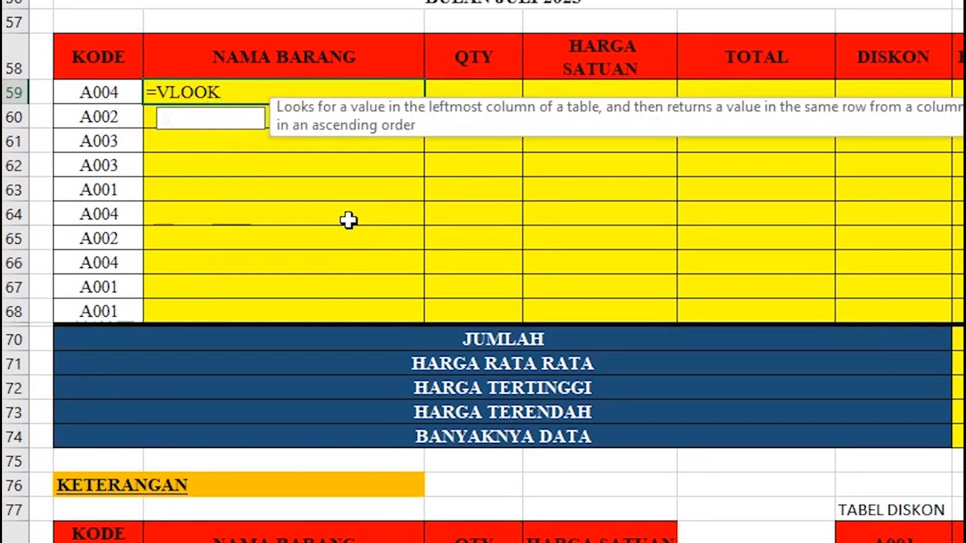
text(UP()
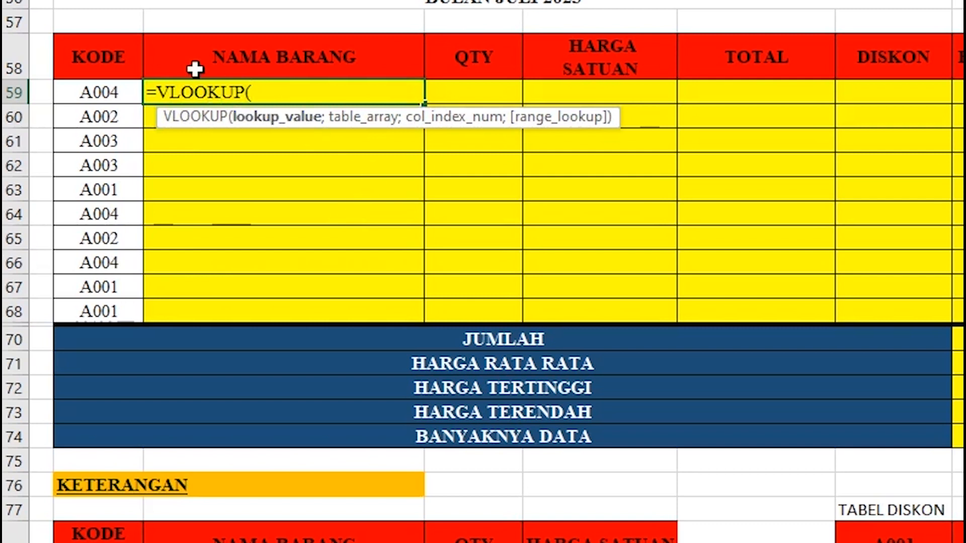
click(125, 91)
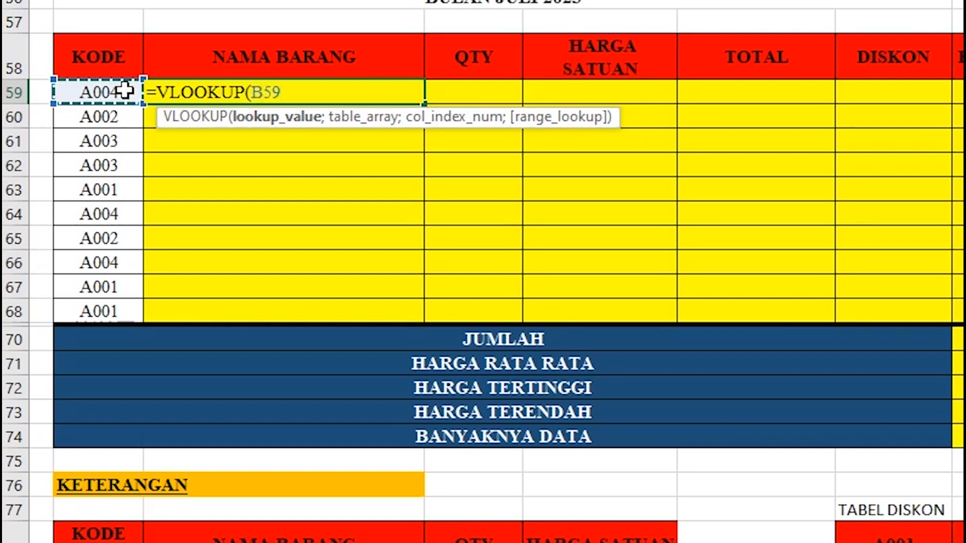
text(;)
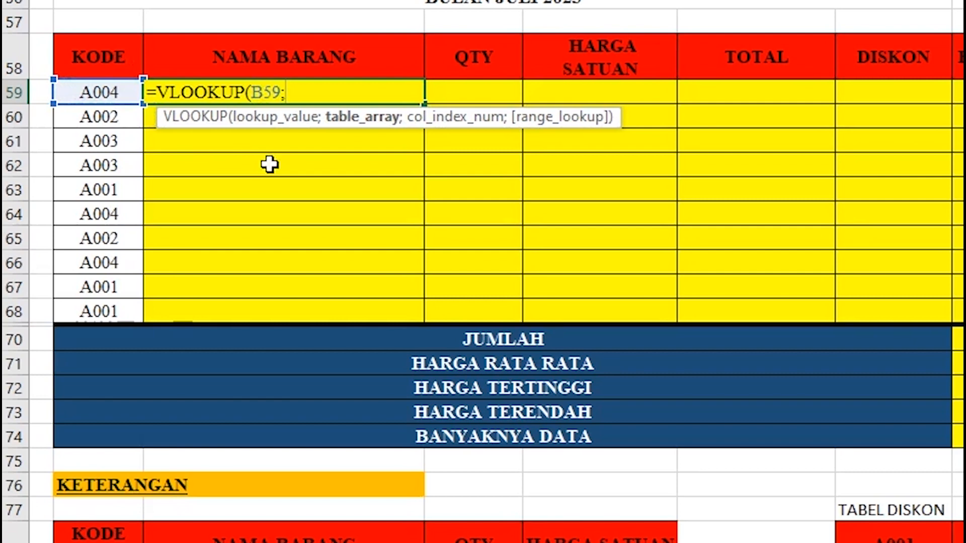
scroll(270, 164, down, 1)
scroll(225, 236, down, 1)
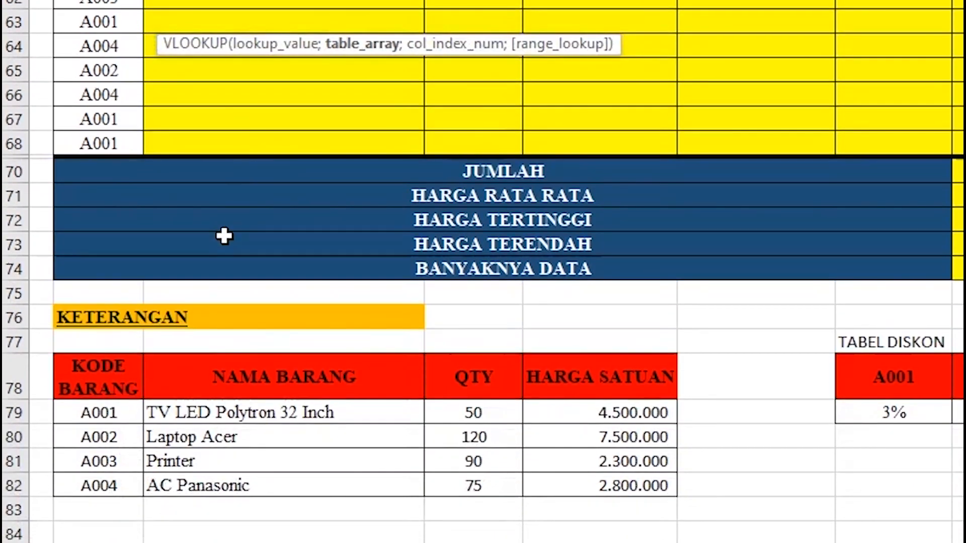
drag(119, 368, 621, 473)
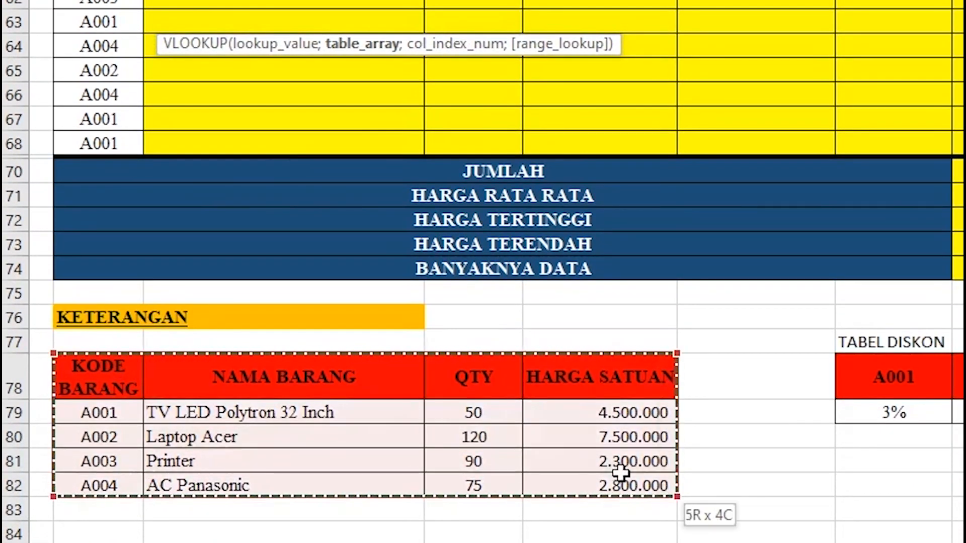
scroll(492, 252, up, 3)
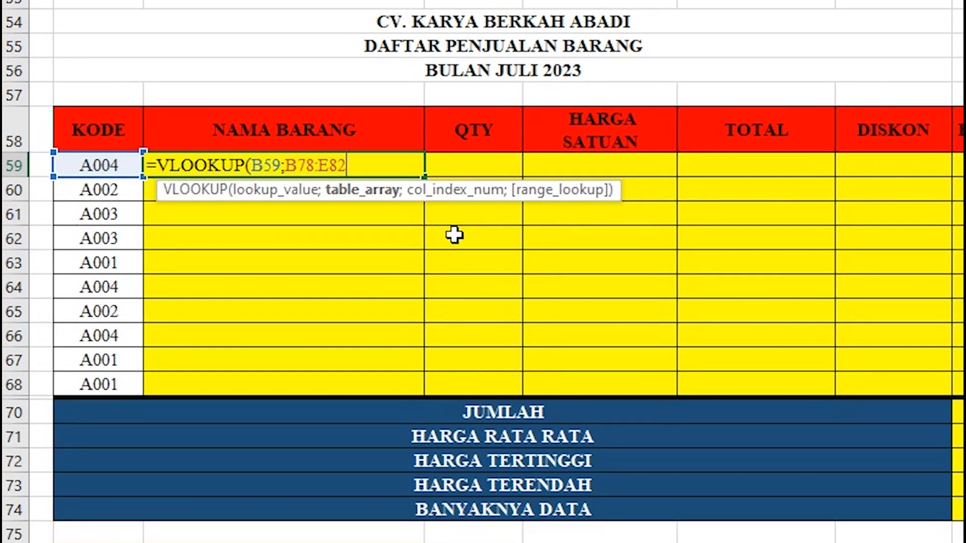
key(F4)
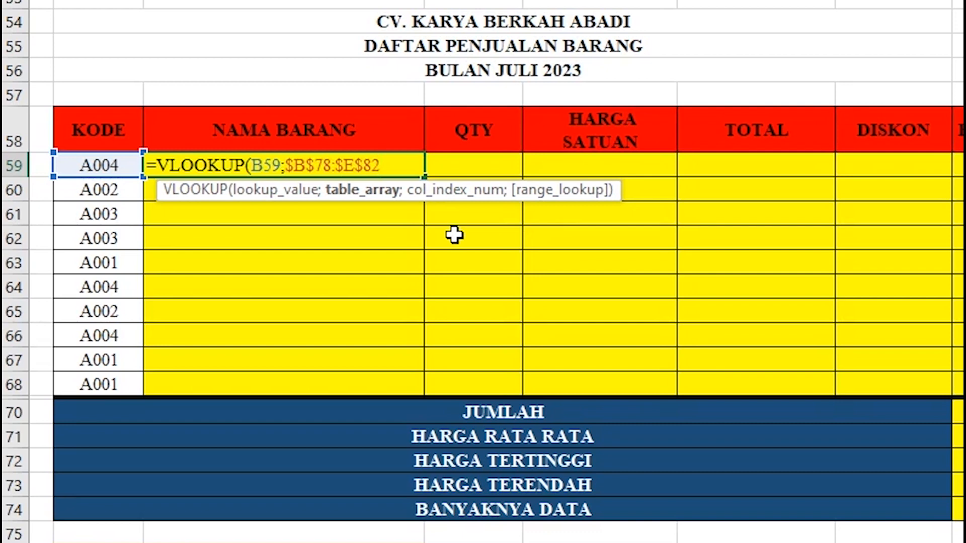
text(;)
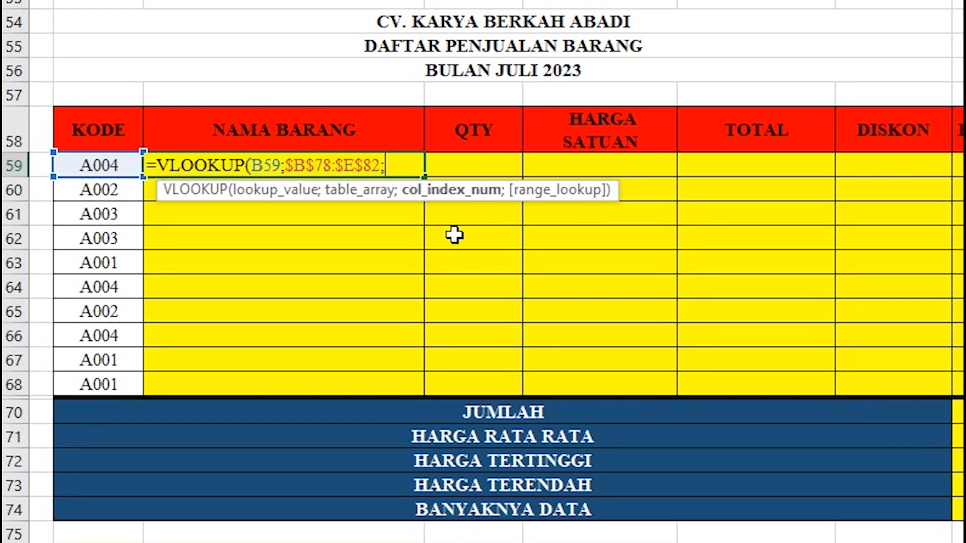
scroll(454, 235, down, 1)
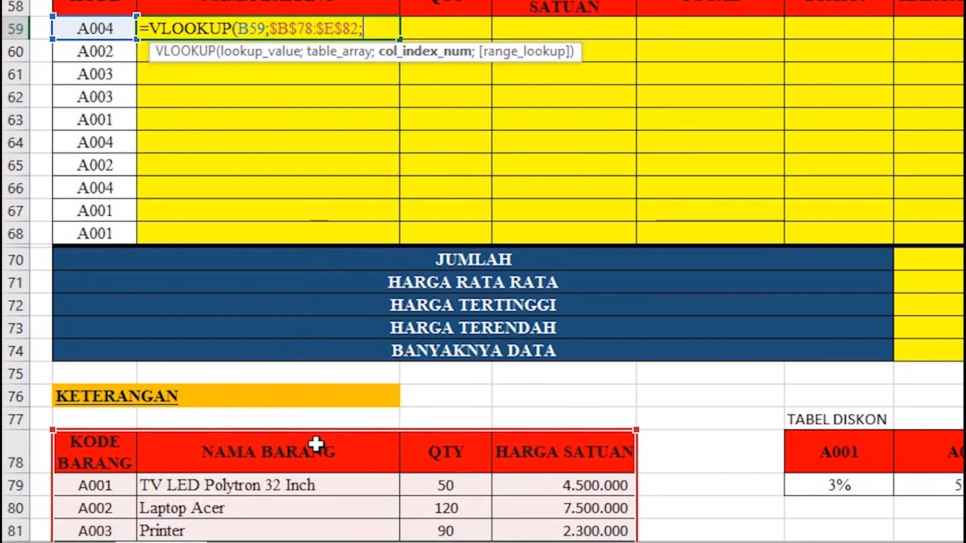
scroll(317, 441, up, 1)
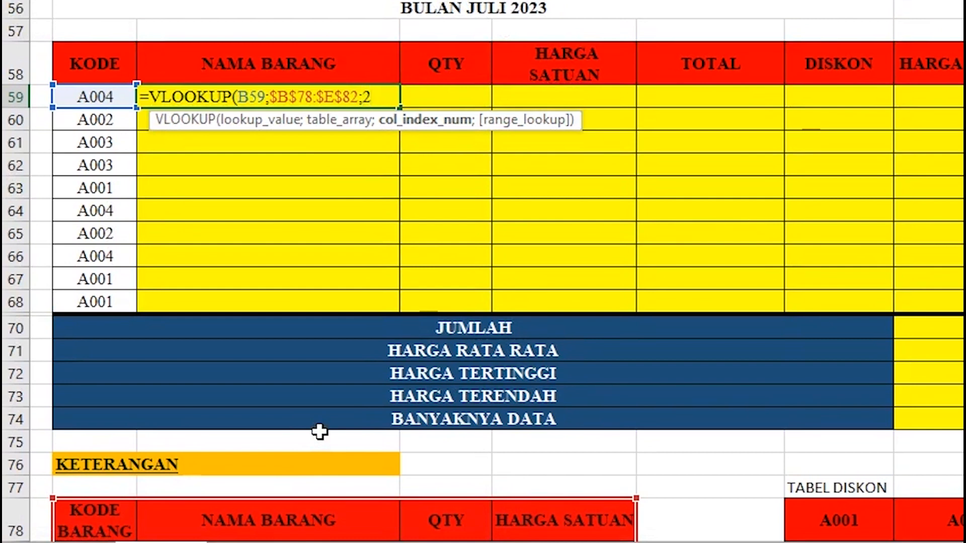
text(;)
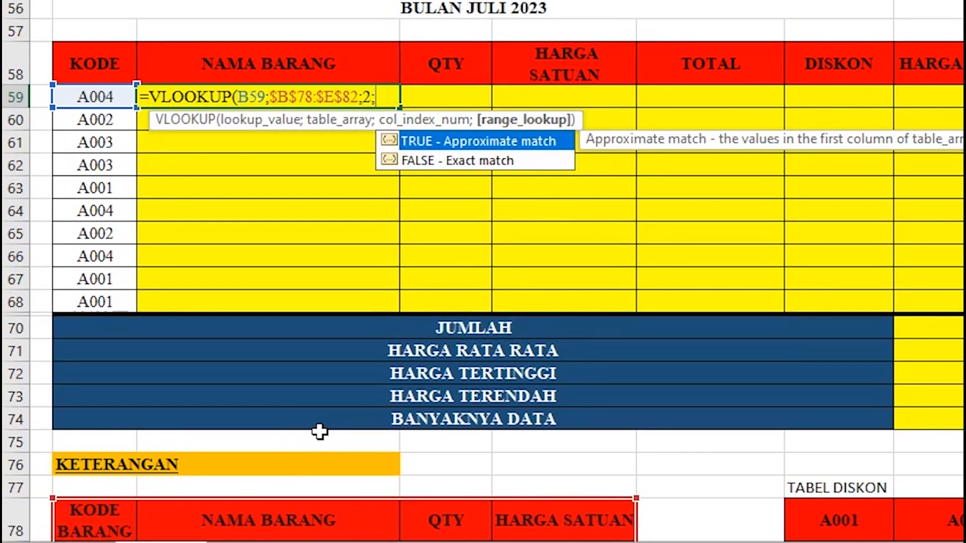
text(0))
key(Return)
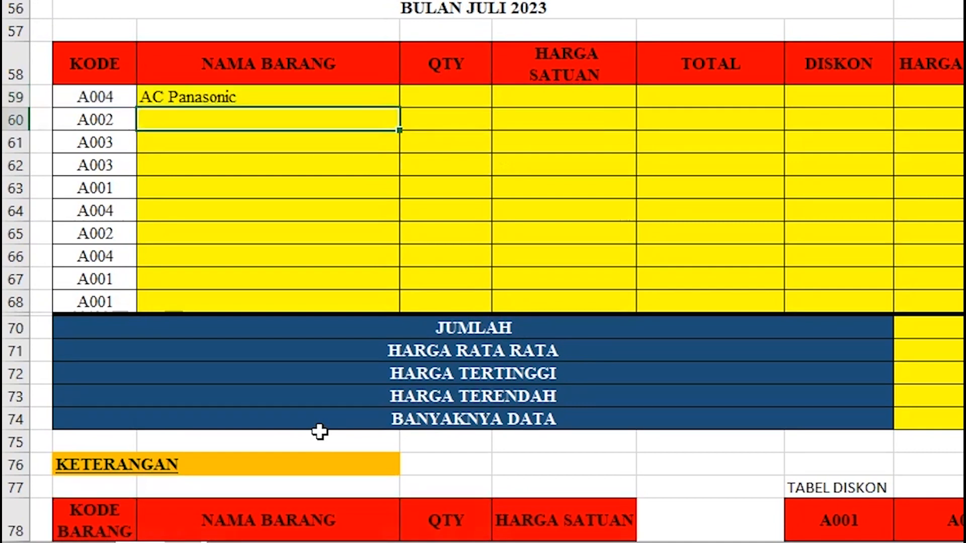
Fill the C59 item-name lookup down to row 68, showing names like Laptop Acer and Printer.
click(325, 98)
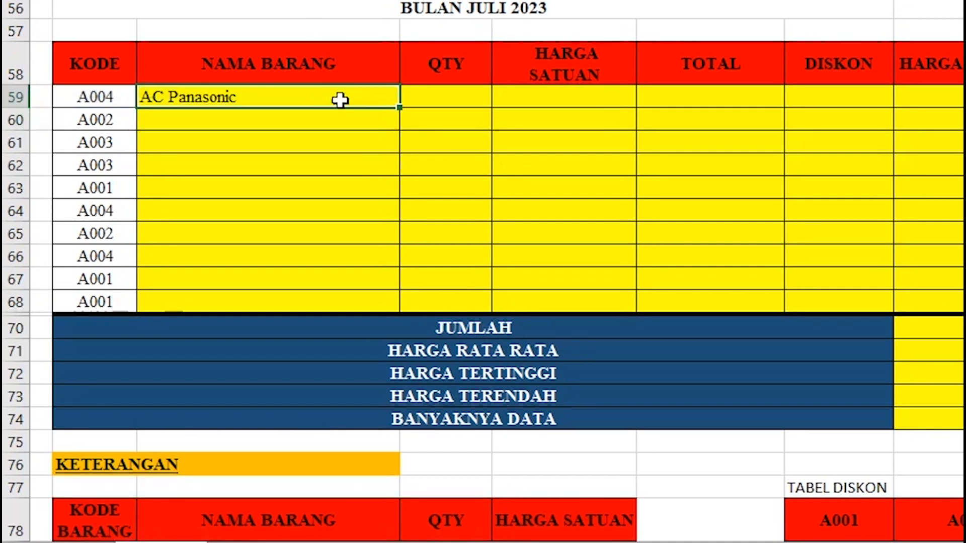
double_click(397, 109)
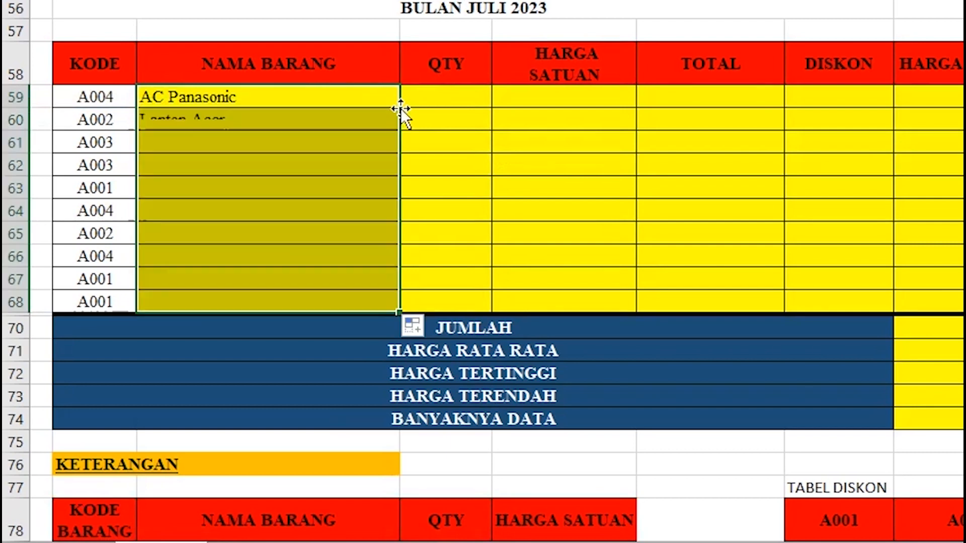
scroll(391, 139, down, 1)
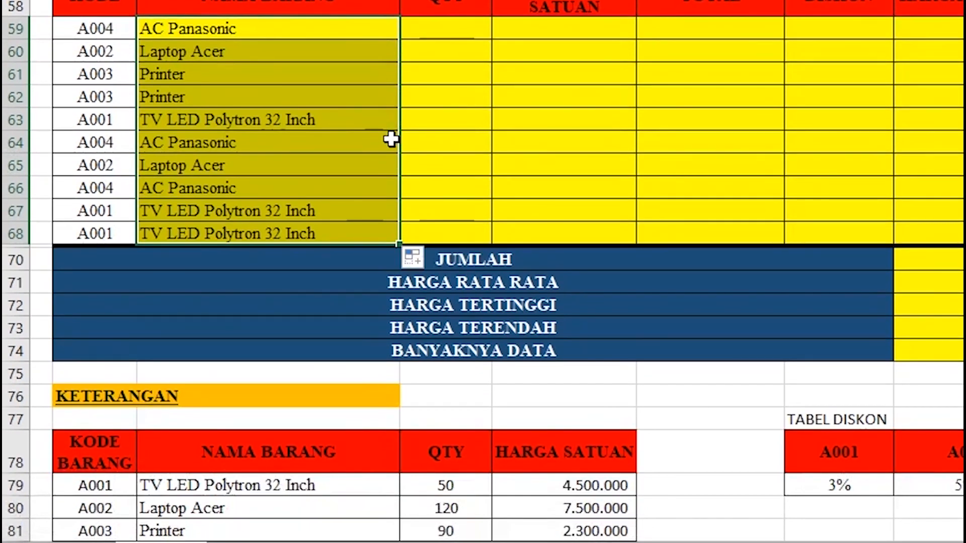
scroll(390, 139, down, 1)
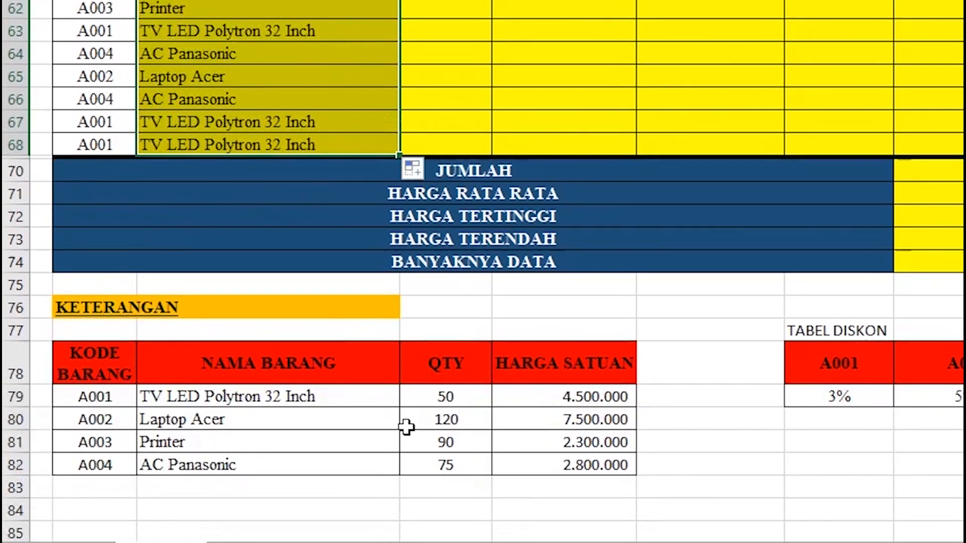
scroll(346, 314, up, 1)
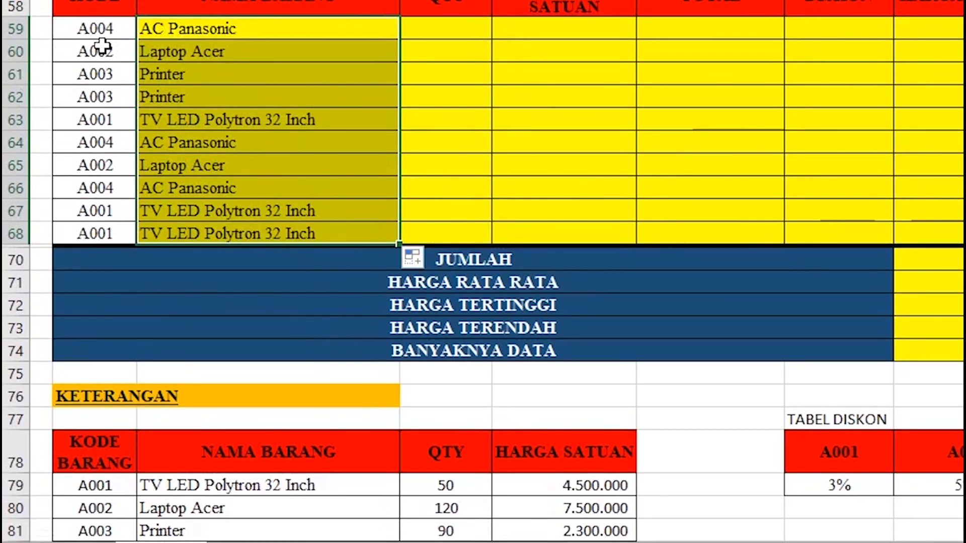
scroll(108, 126, down, 1)
scroll(181, 470, up, 1)
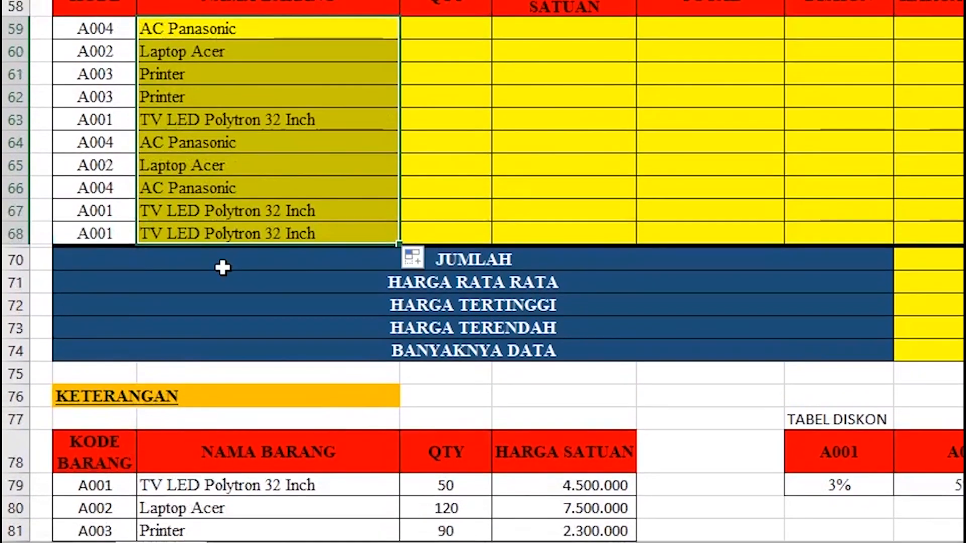
click(241, 53)
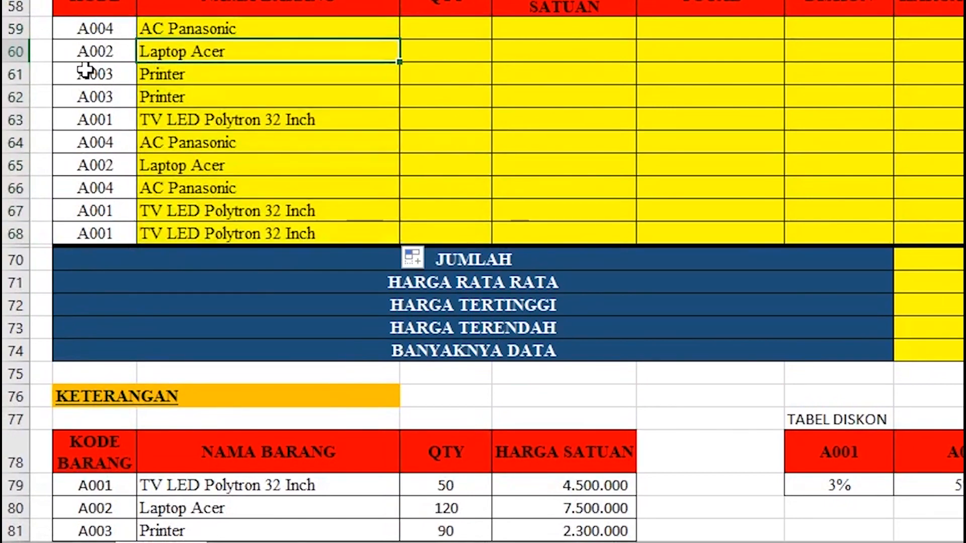
scroll(103, 209, down, 1)
scroll(204, 429, up, 1)
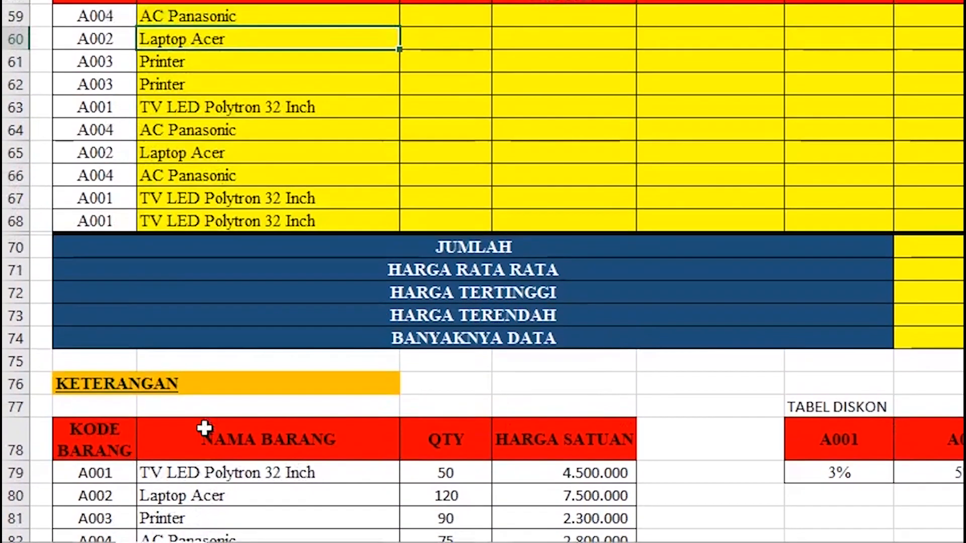
scroll(205, 358, up, 1)
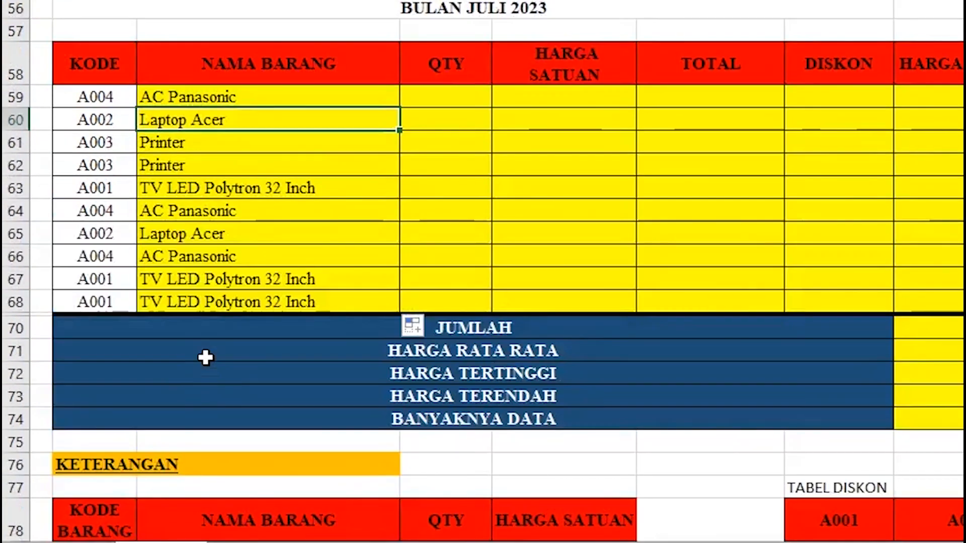
scroll(250, 403, down, 2)
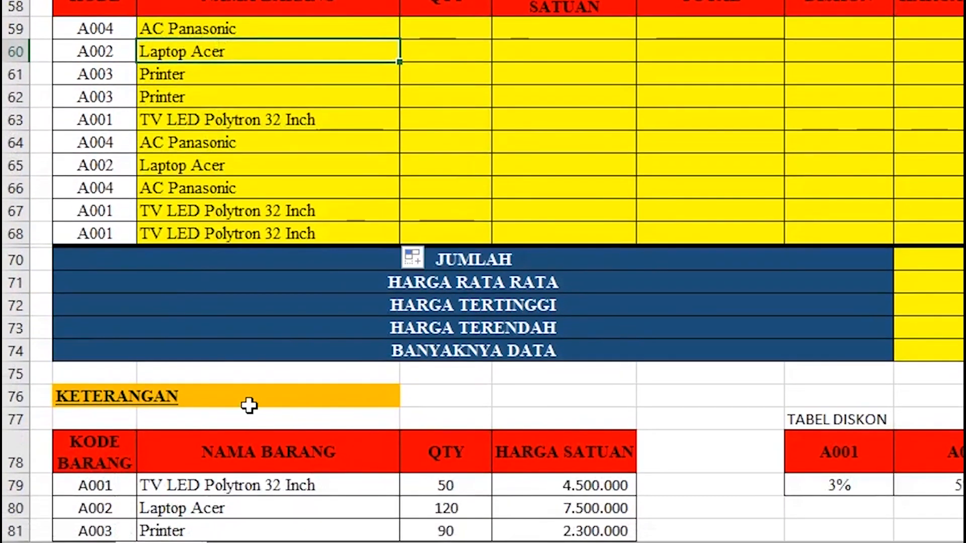
scroll(226, 438, up, 1)
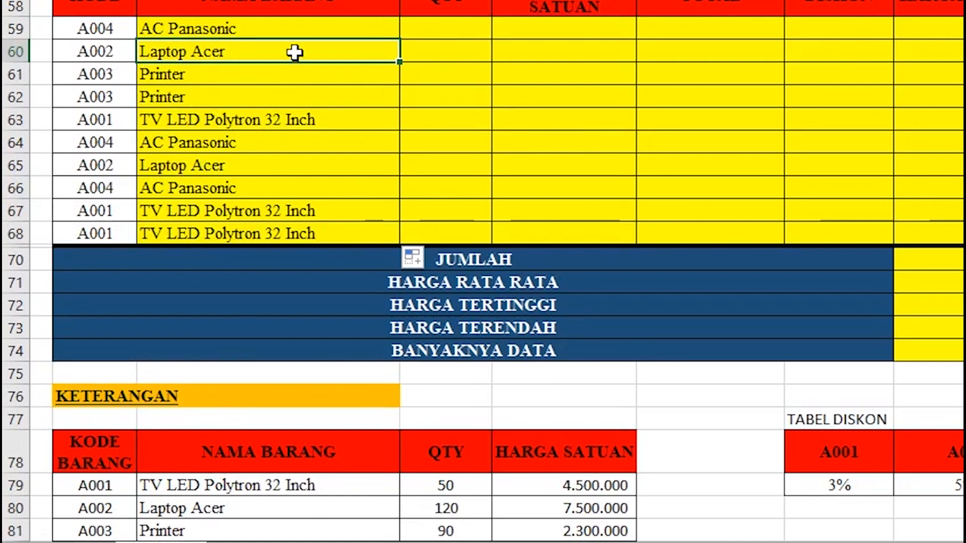
click(295, 33)
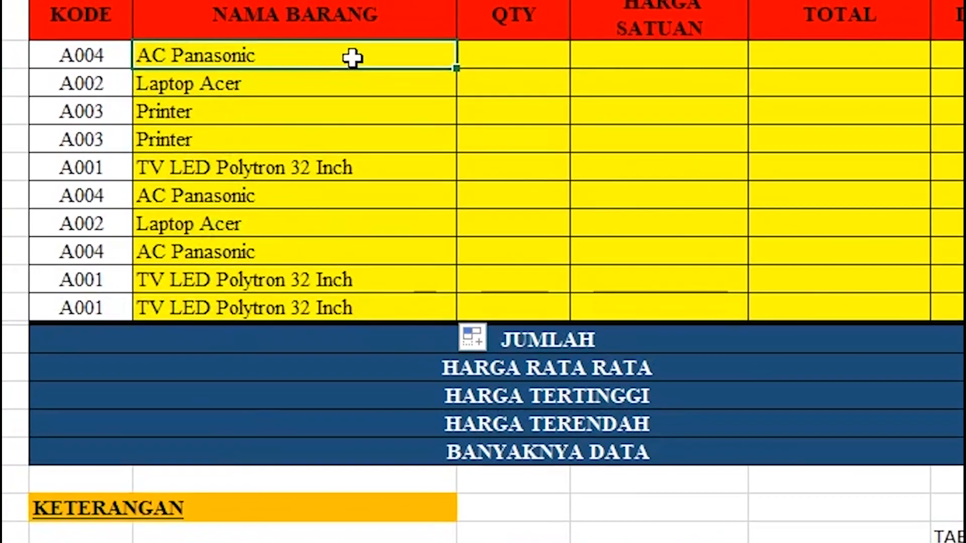
Replace $B$78:$E$82 with B78:E82 in the C59 lookup and refill it down the column.
double_click(315, 30)
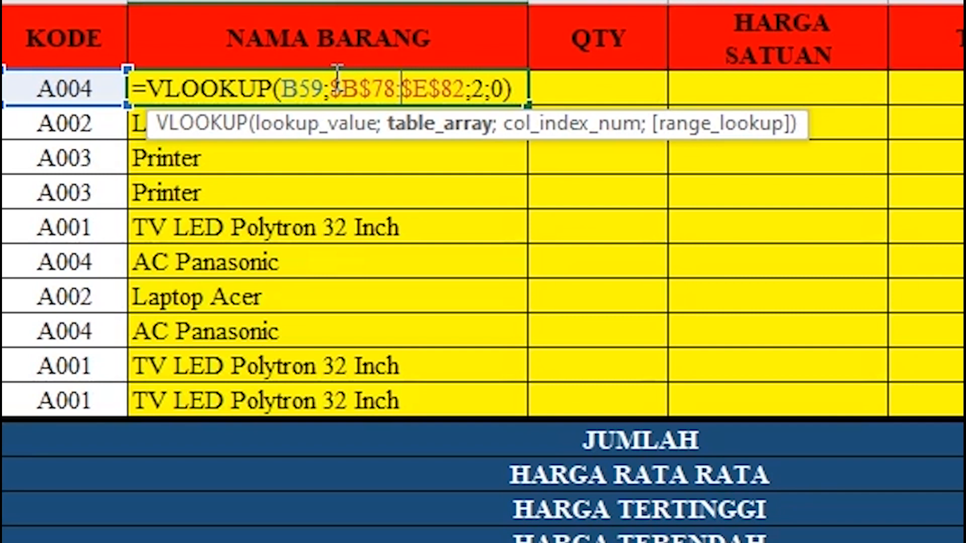
drag(337, 83, 463, 104)
key(Delete)
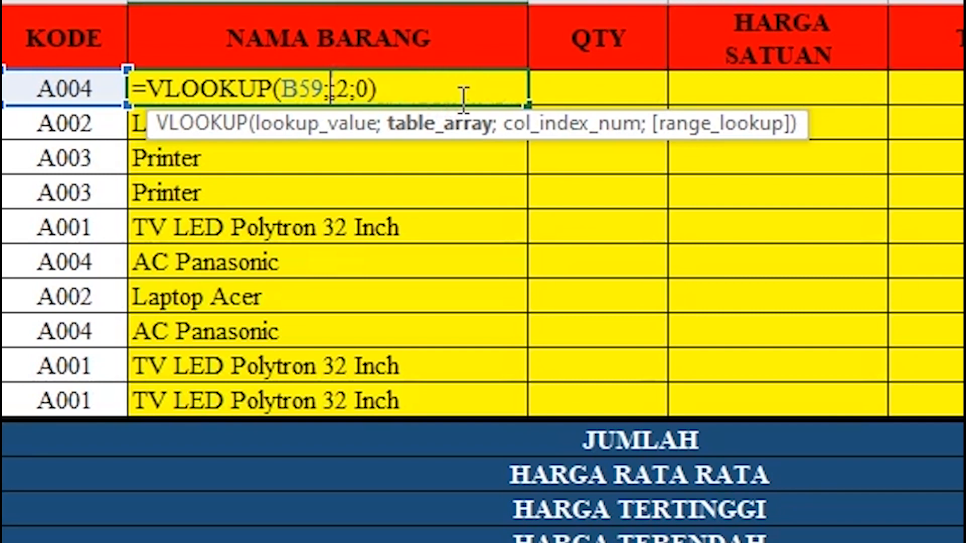
scroll(324, 231, down, 4)
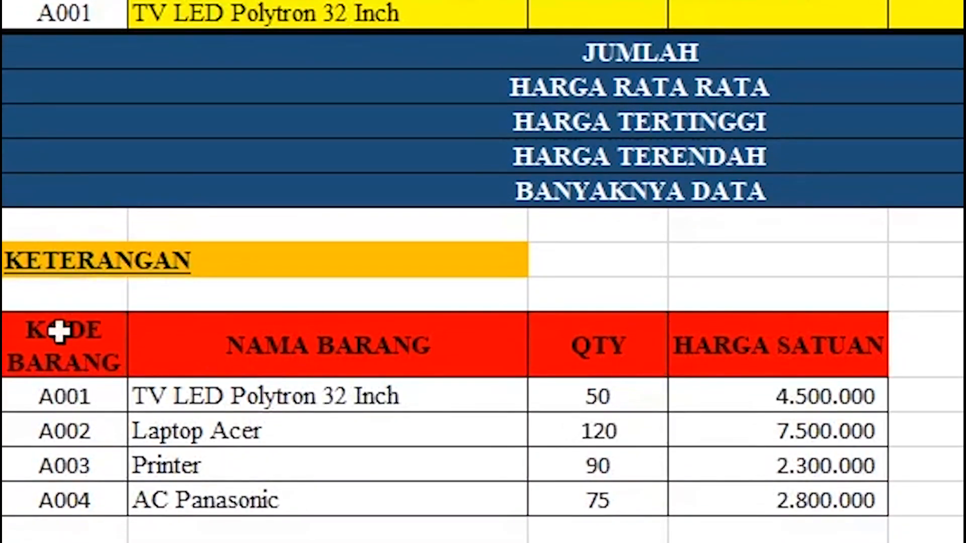
drag(59, 331, 738, 483)
scroll(751, 402, up, 3)
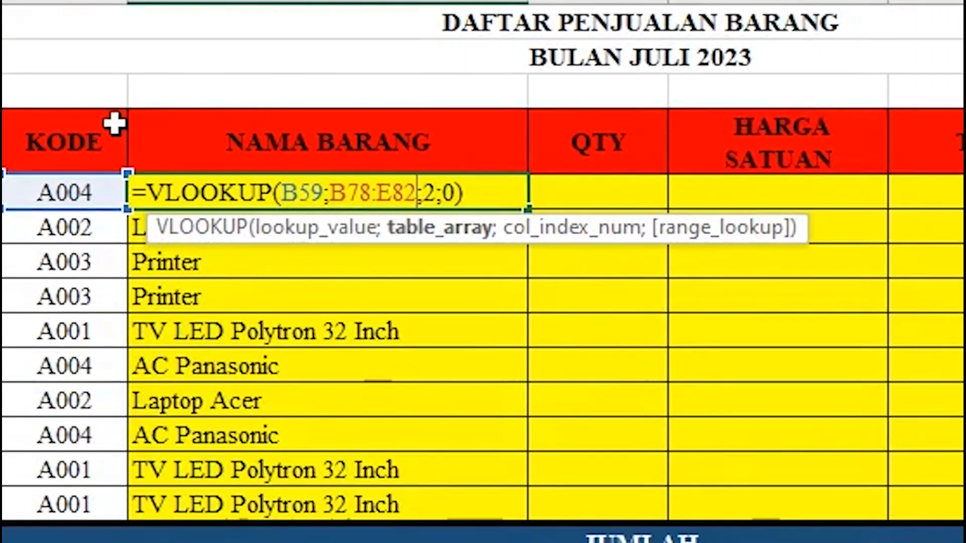
key(Return)
click(400, 187)
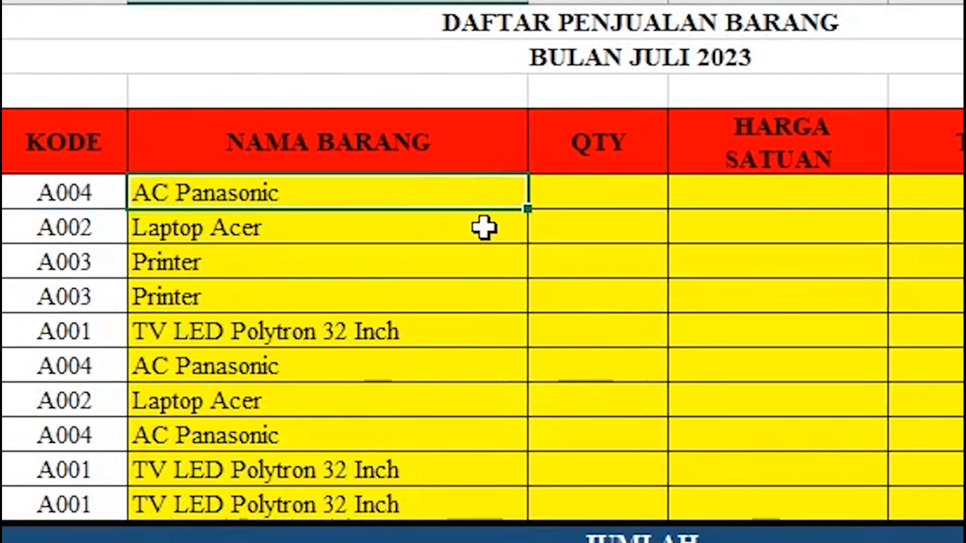
double_click(526, 208)
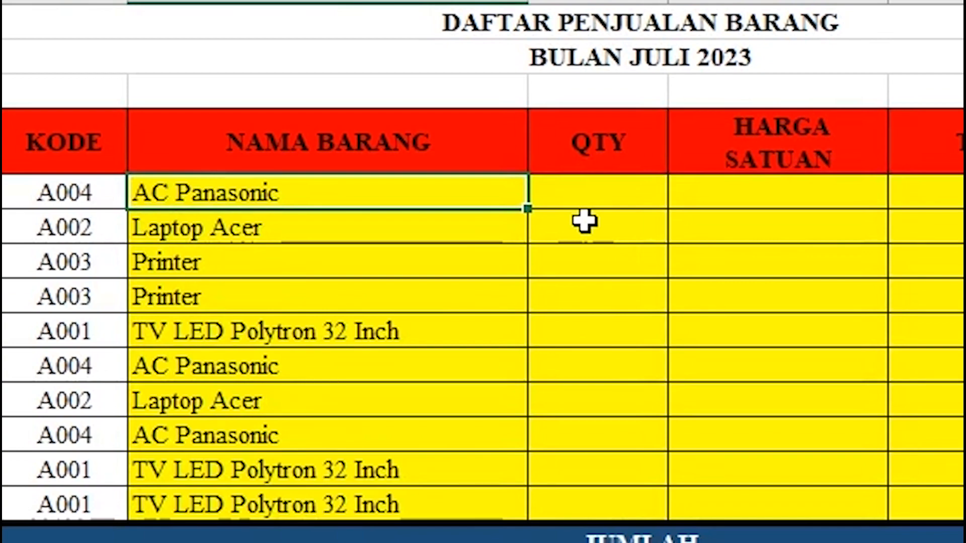
click(615, 197)
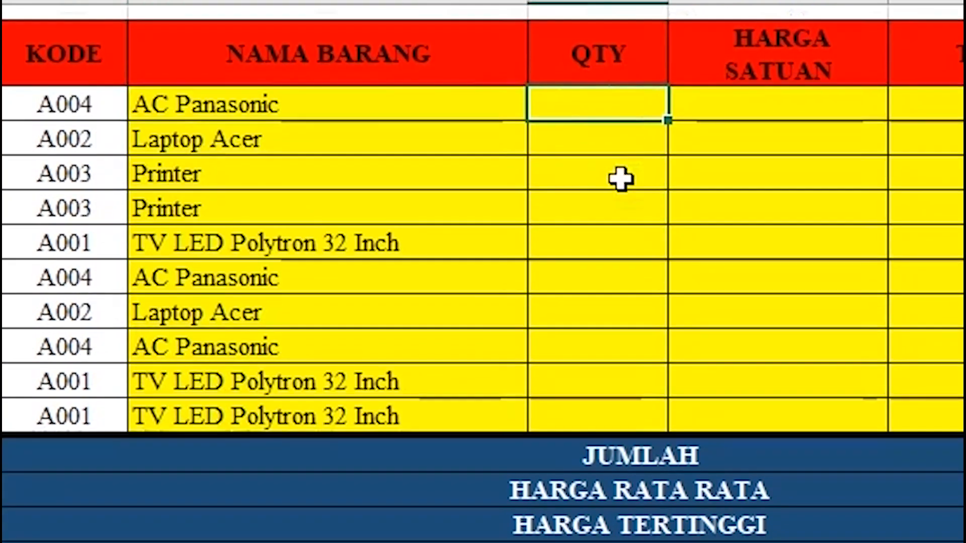
Enter =VLOOKUP(B59;$B$78:$E$82;3;0) in D59, returning quantity 75 for AC Panasonic.
scroll(621, 179, up, 1)
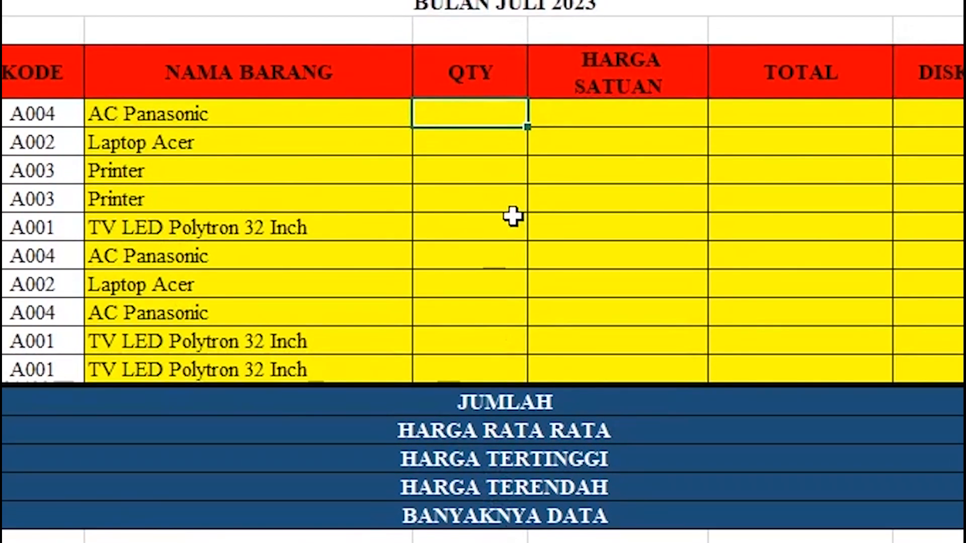
text(=VLO)
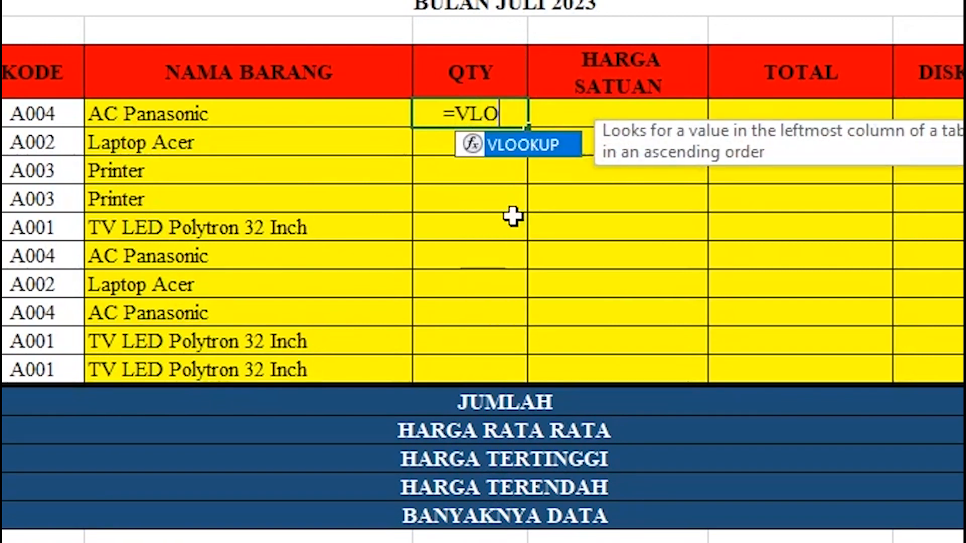
text(OKUP)
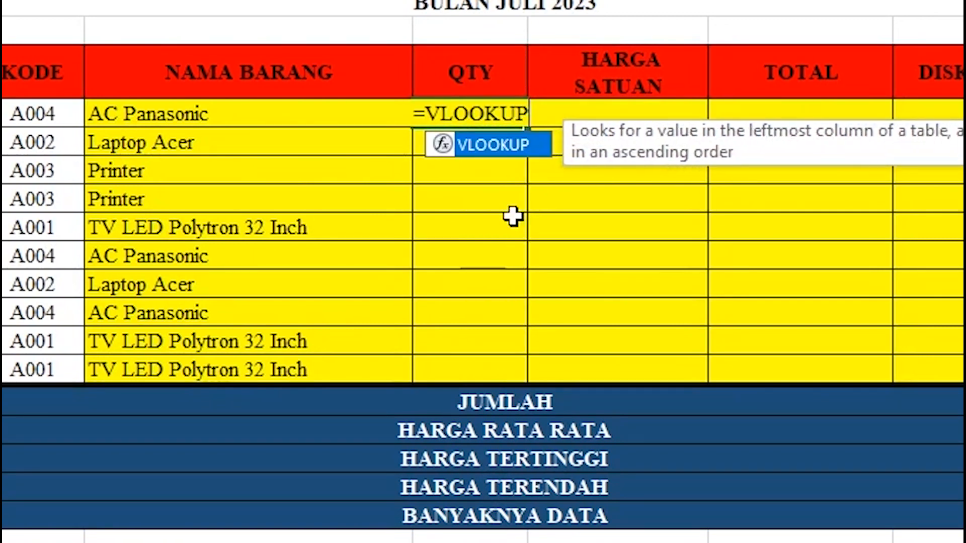
text(()
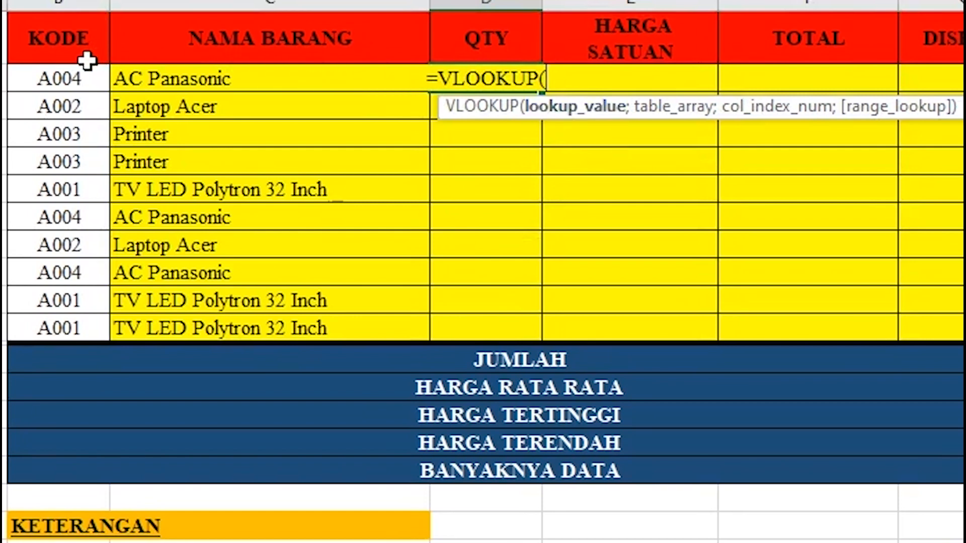
click(70, 87)
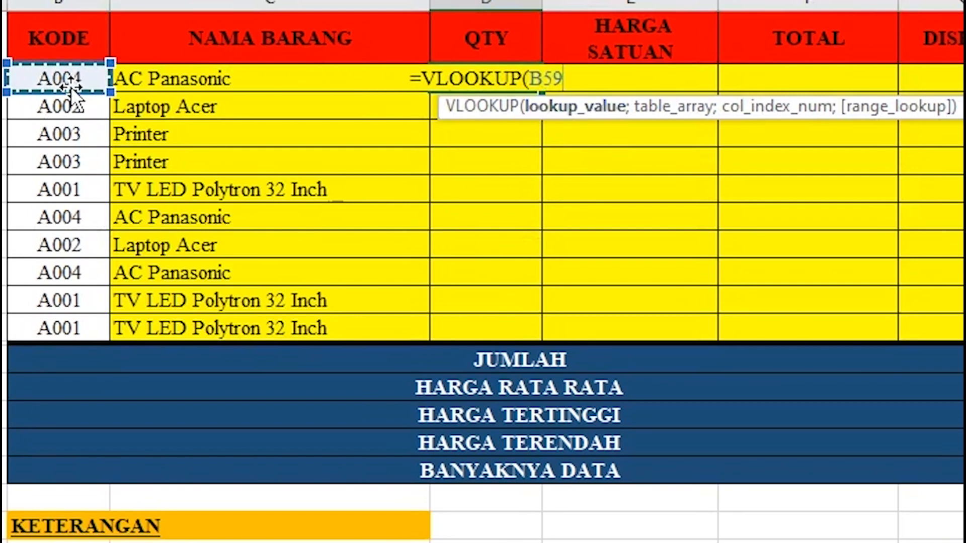
text(;)
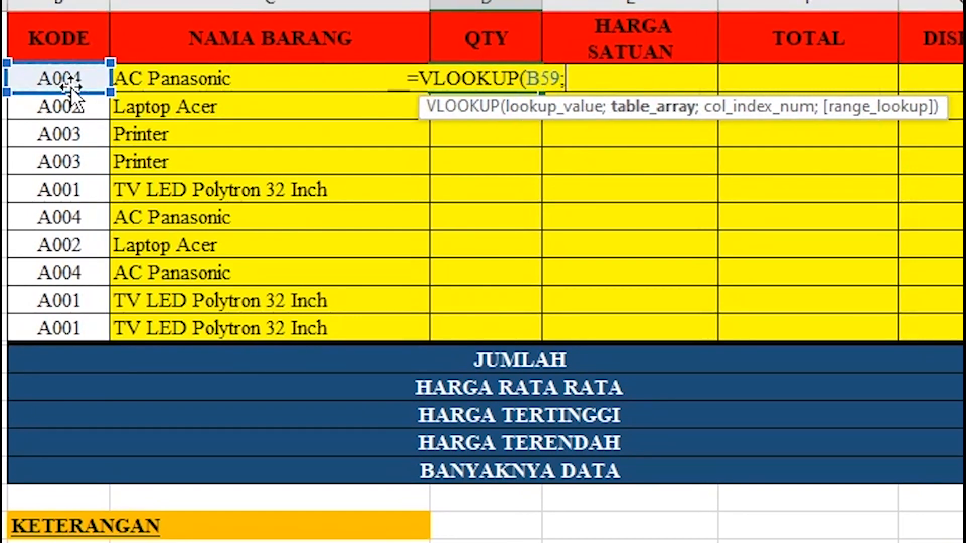
scroll(174, 269, down, 2)
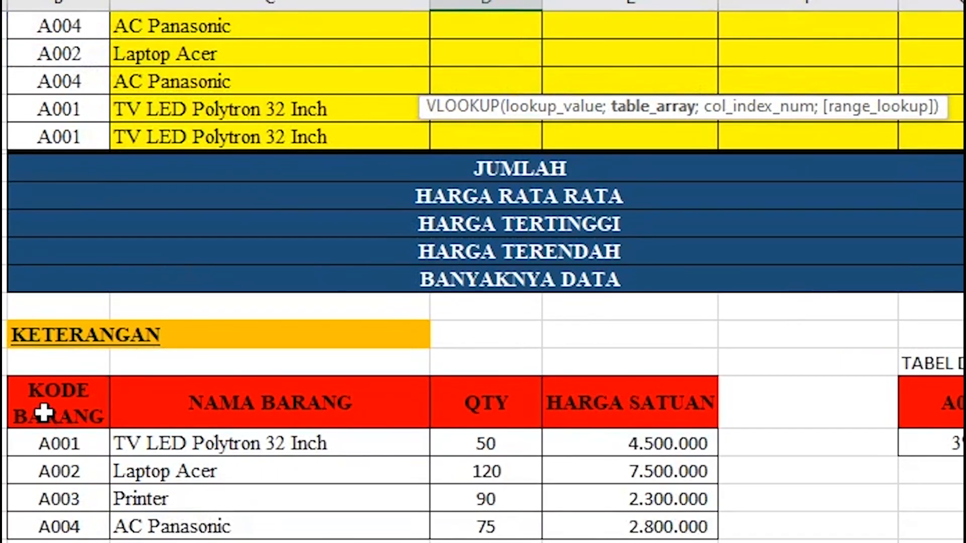
drag(43, 409, 618, 532)
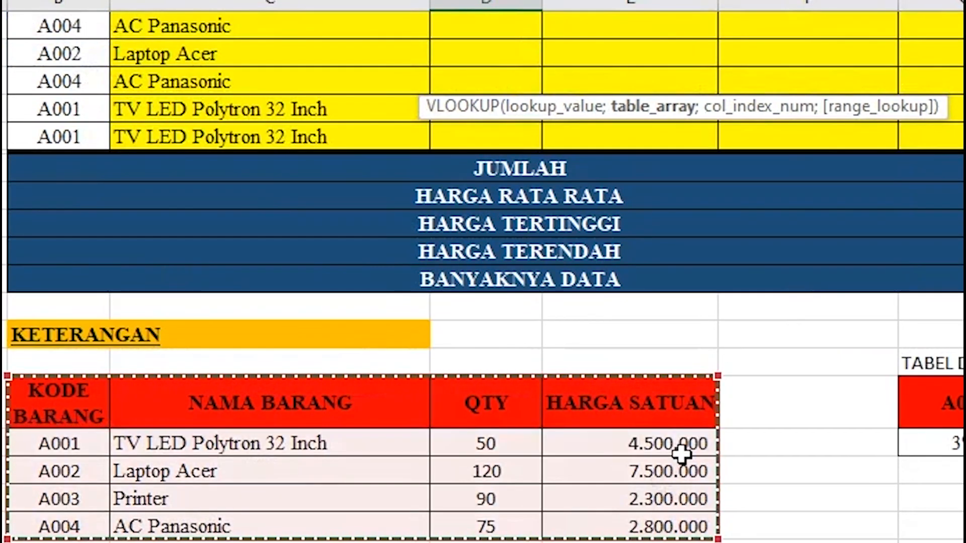
scroll(685, 446, up, 4)
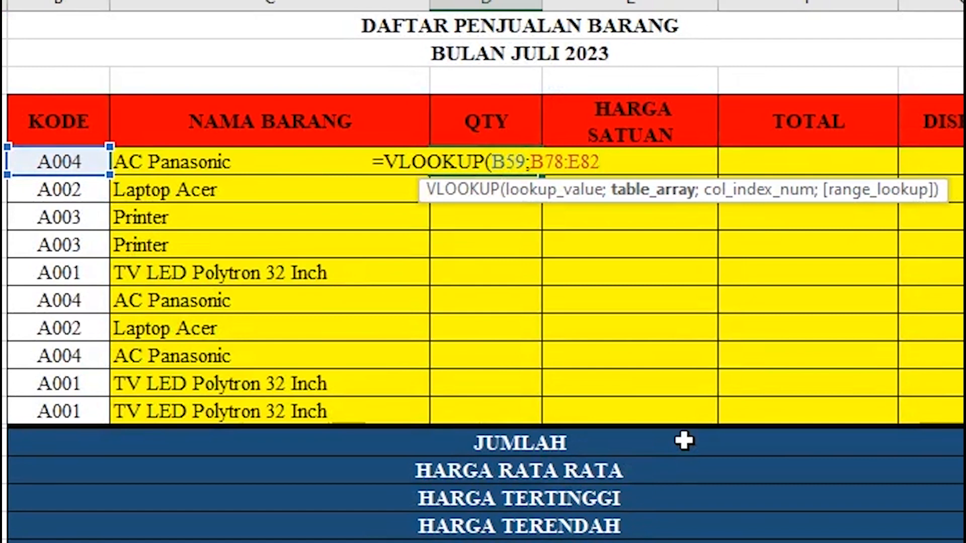
key(F4)
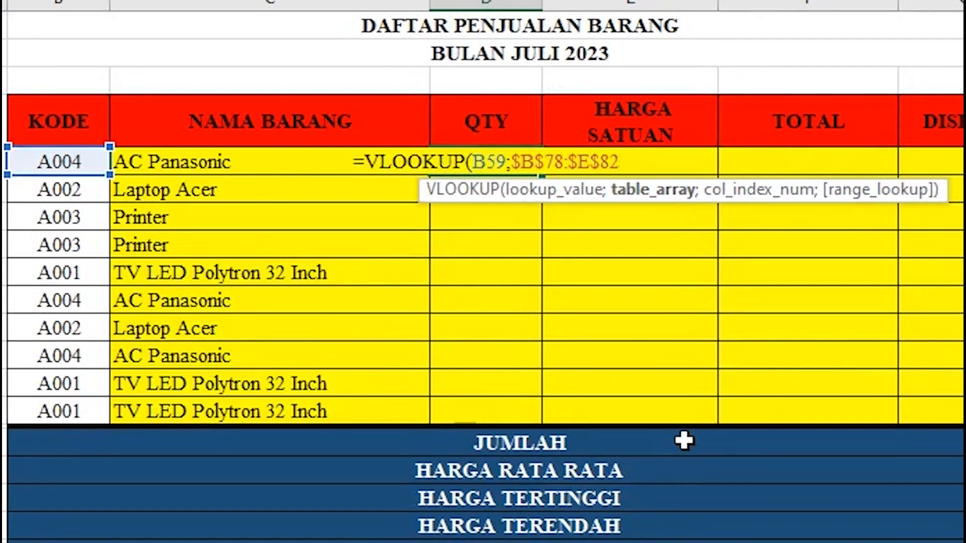
text(;)
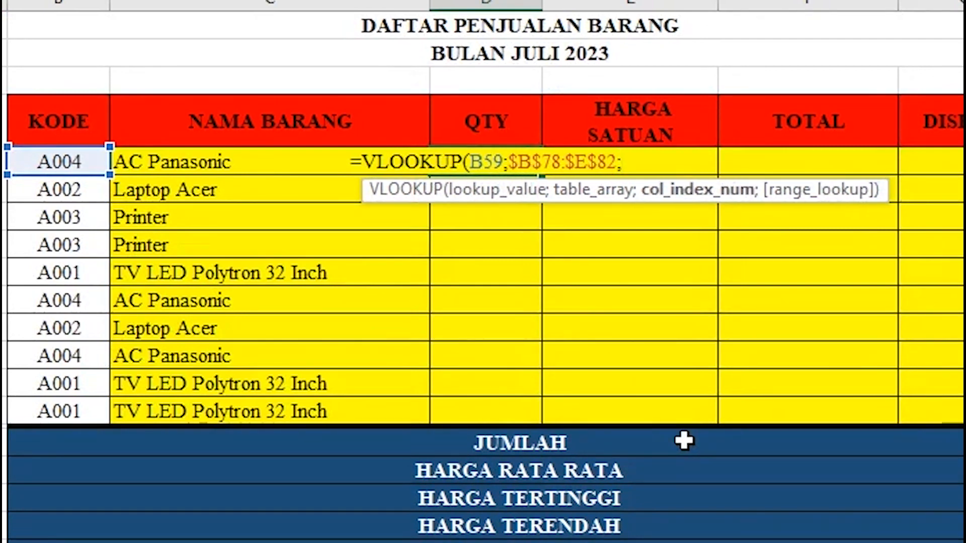
scroll(684, 441, down, 1)
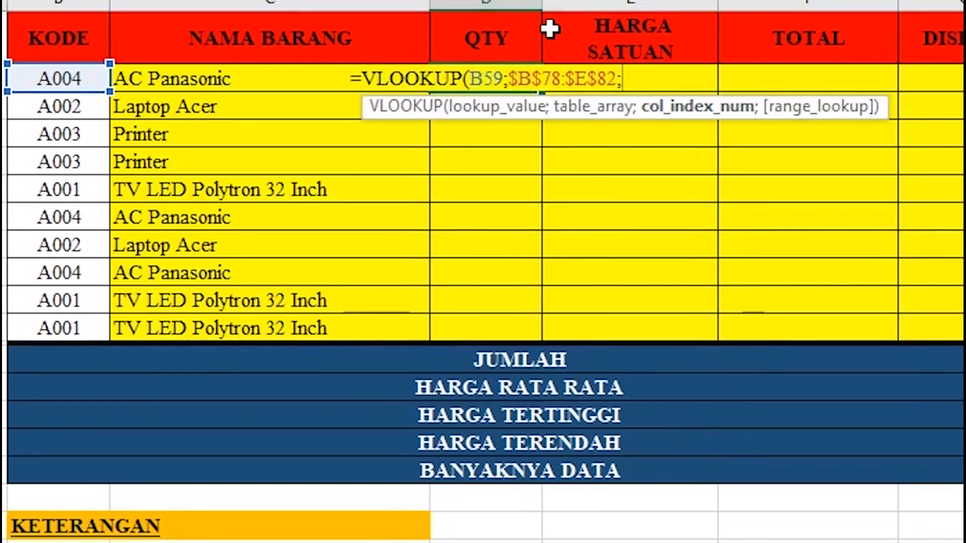
scroll(388, 455, down, 2)
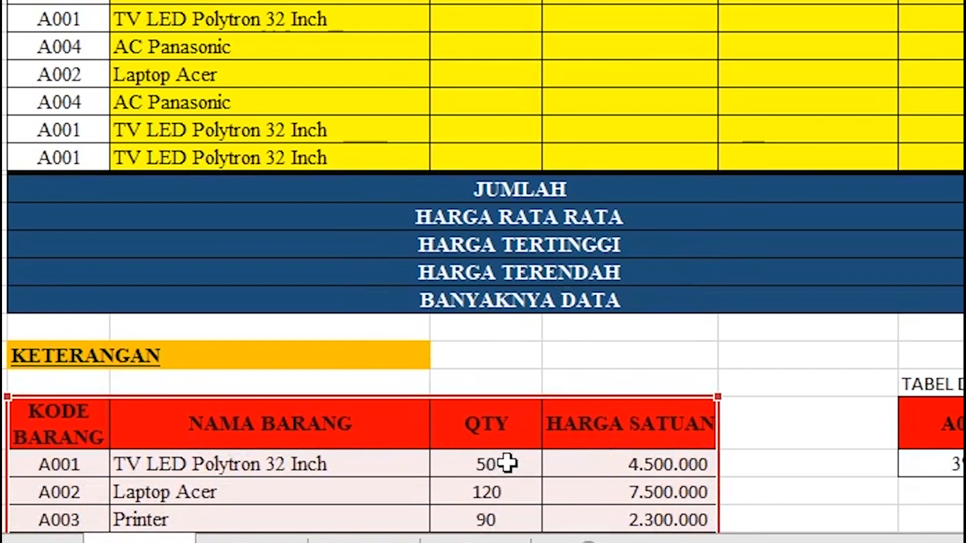
text(;)
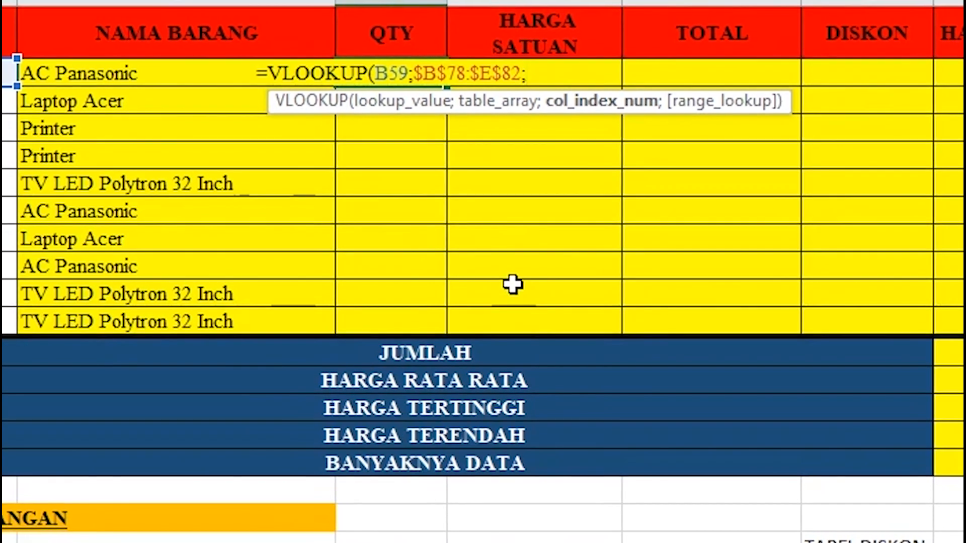
text(3)
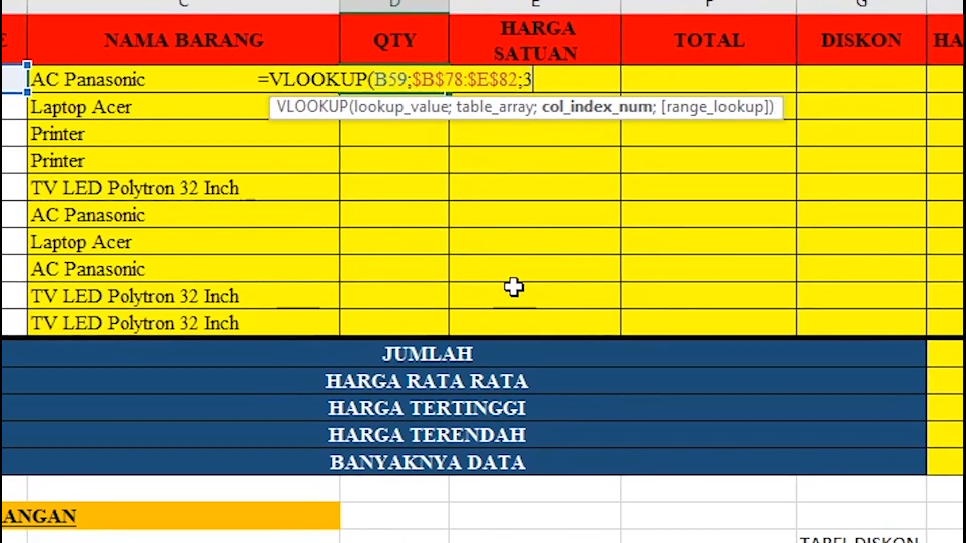
text(;)
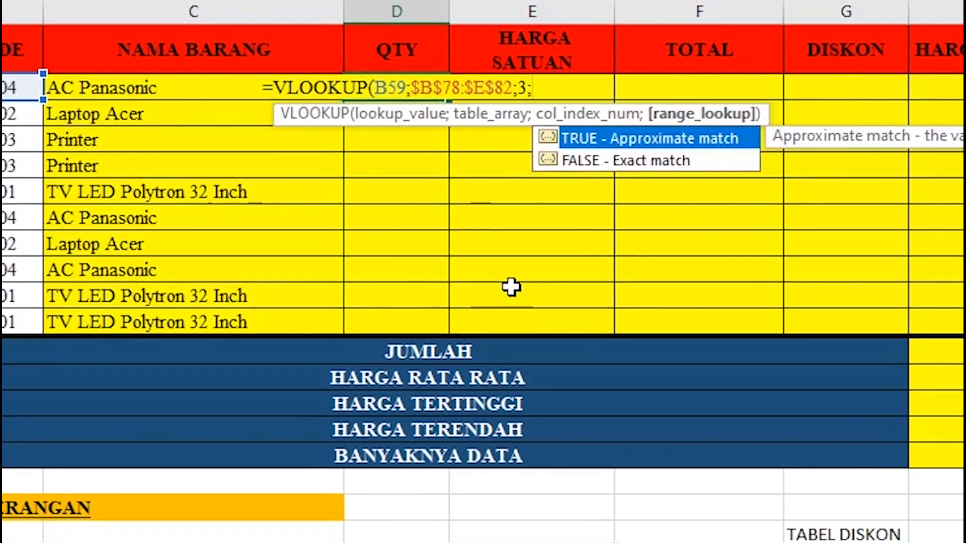
text(0)
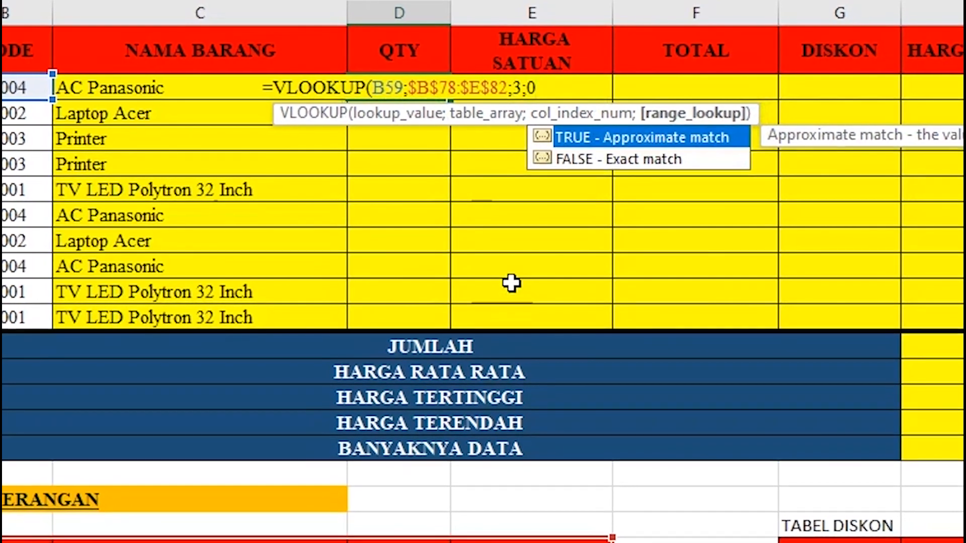
text())
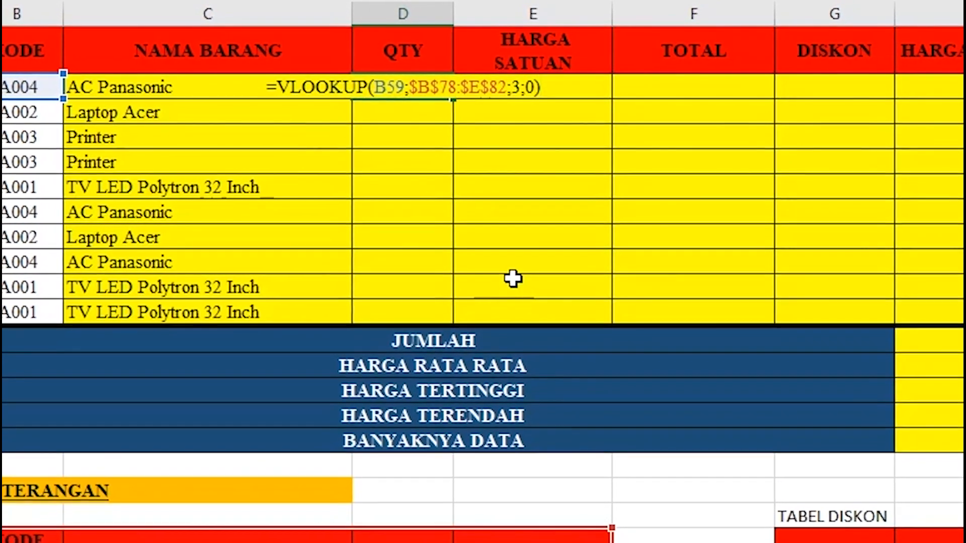
key(Return)
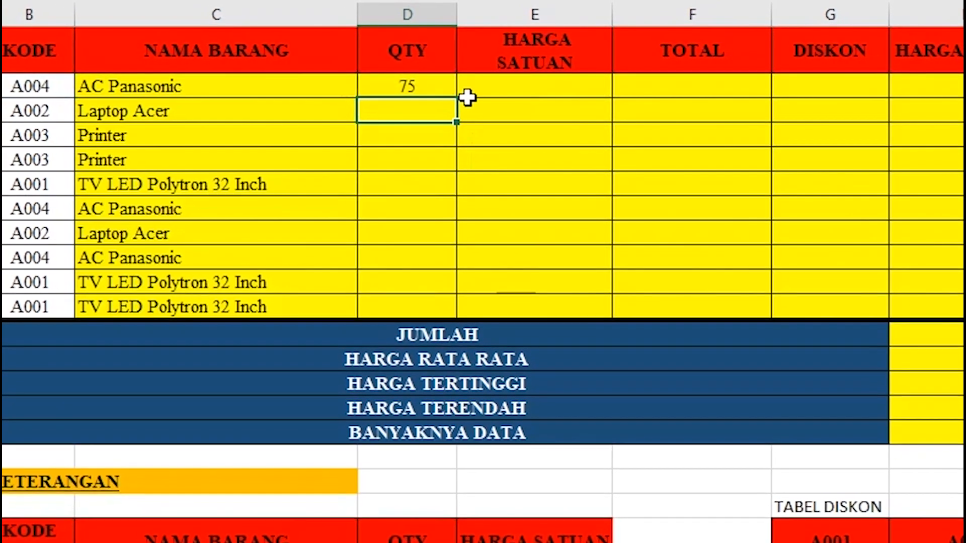
Fill D59's quantity lookup down to row 68, giving 75, 120, 90, 90, 50, 75, 120, 75, 50, 50.
click(436, 81)
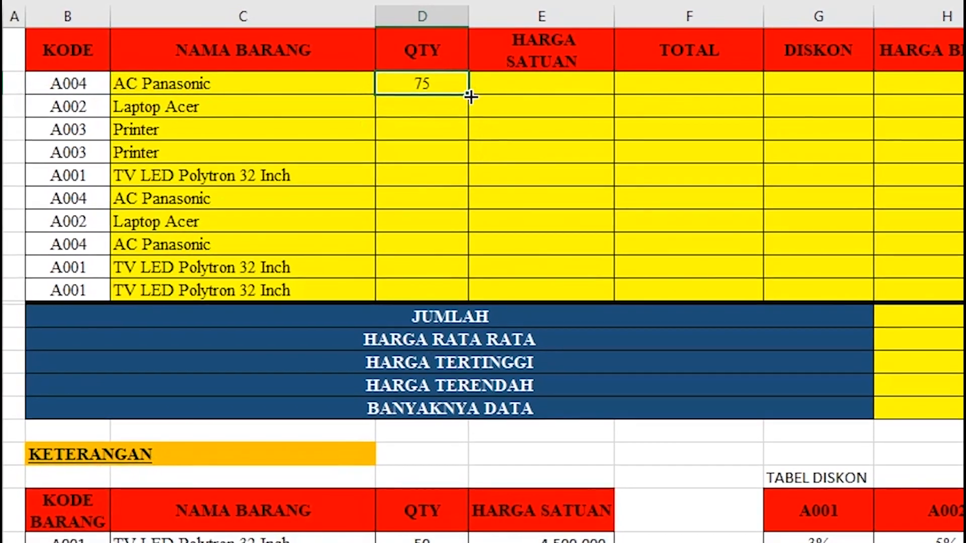
double_click(470, 96)
click(488, 124)
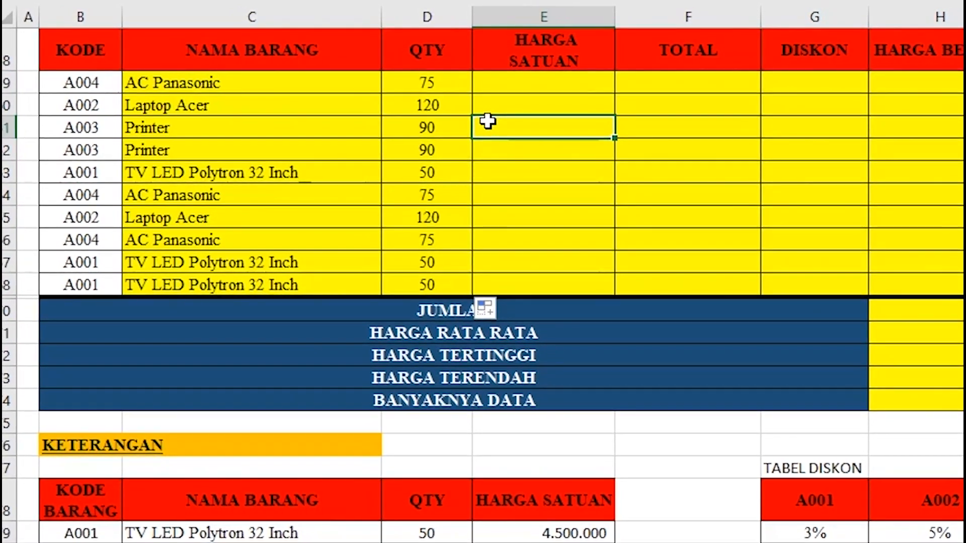
scroll(487, 121, down, 1)
scroll(489, 121, up, 1)
scroll(454, 96, down, 1)
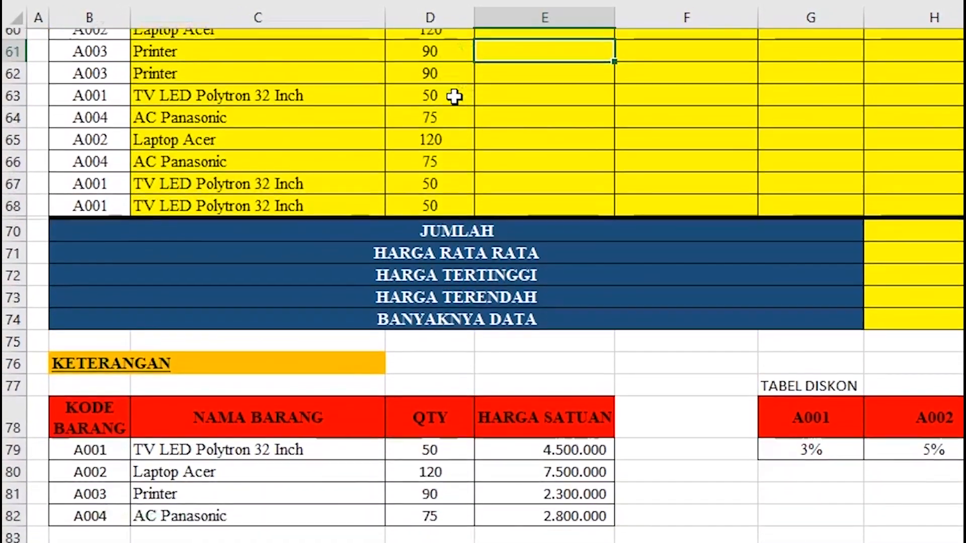
scroll(454, 96, down, 1)
scroll(403, 517, up, 1)
scroll(403, 475, down, 1)
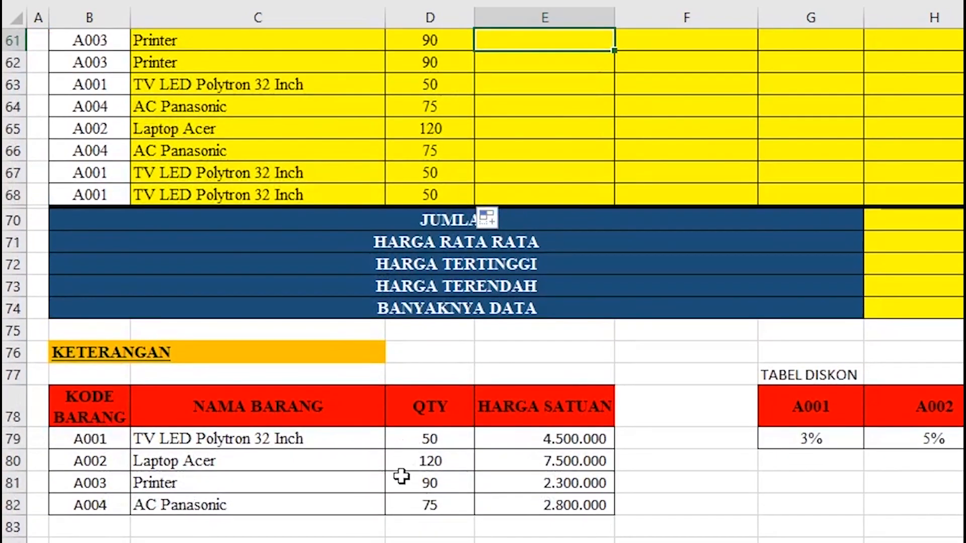
scroll(421, 302, up, 1)
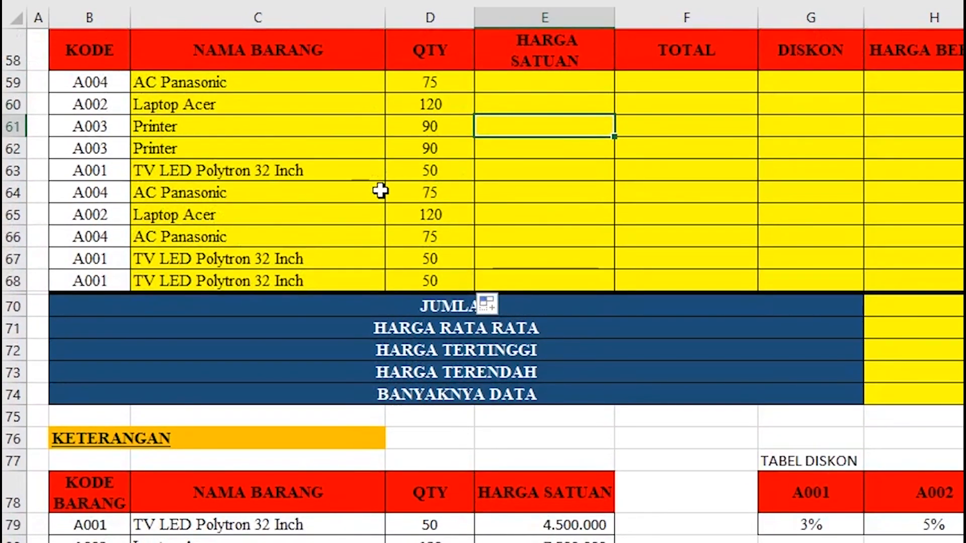
scroll(380, 190, down, 1)
scroll(552, 312, up, 2)
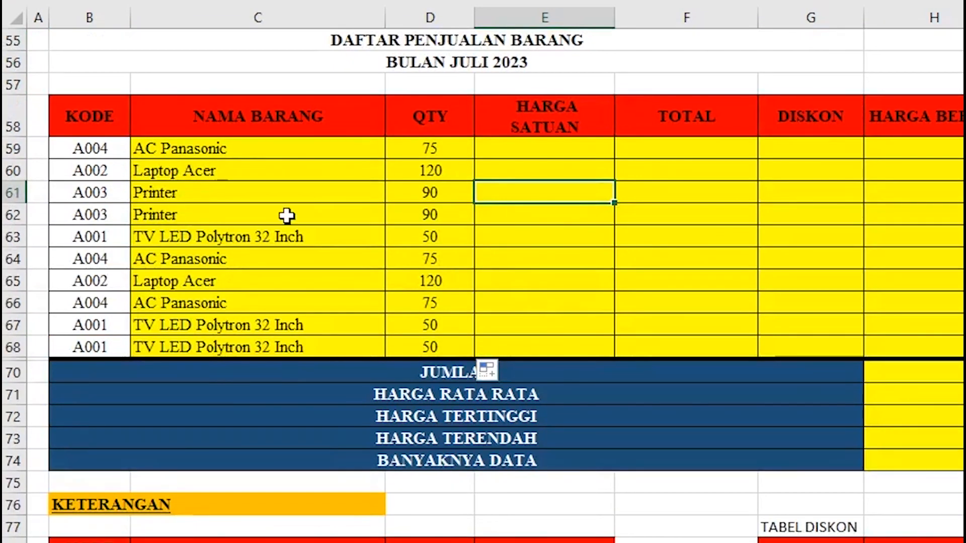
scroll(429, 280, down, 2)
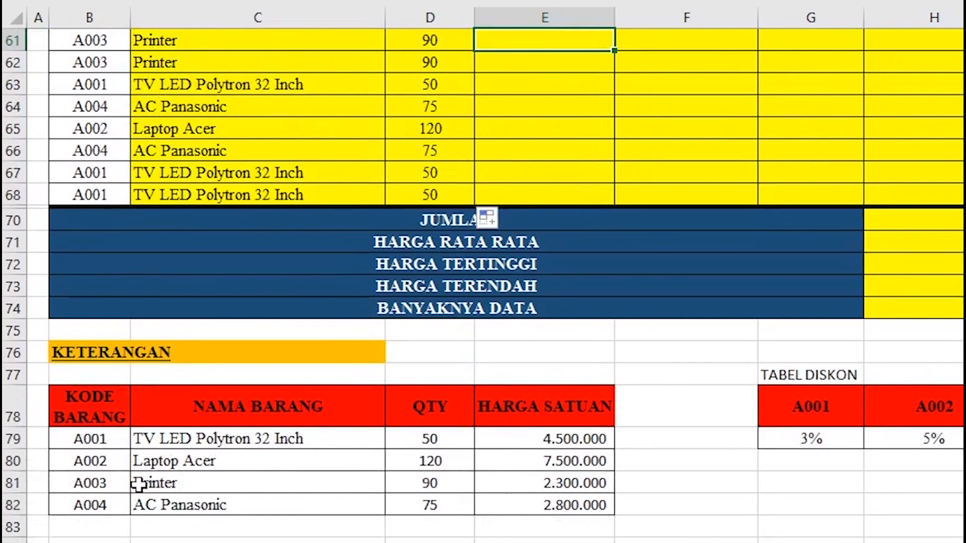
scroll(432, 428, up, 2)
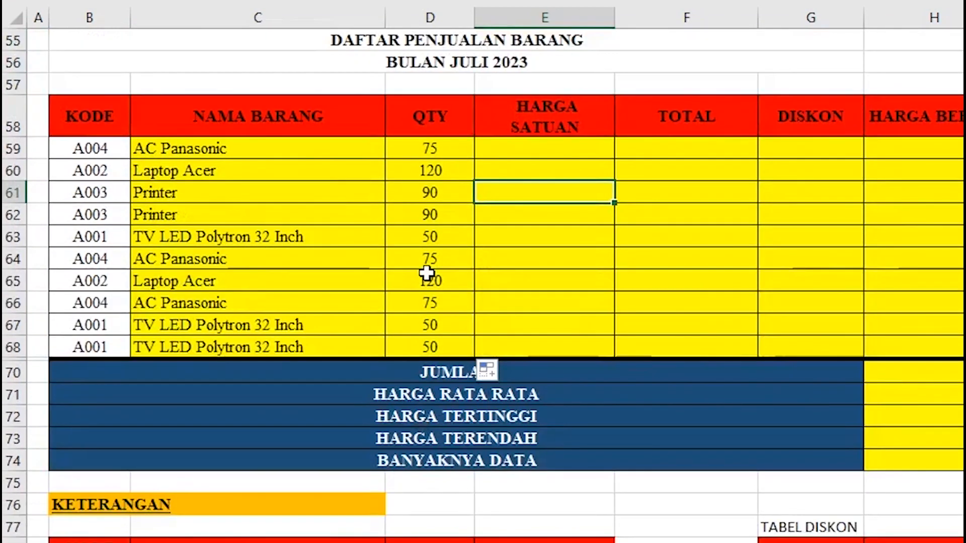
Enter =VLOOKUP(B59;$B$78:$E$82;4;0) in E59 to look up the AC Panasonic unit price.
click(560, 156)
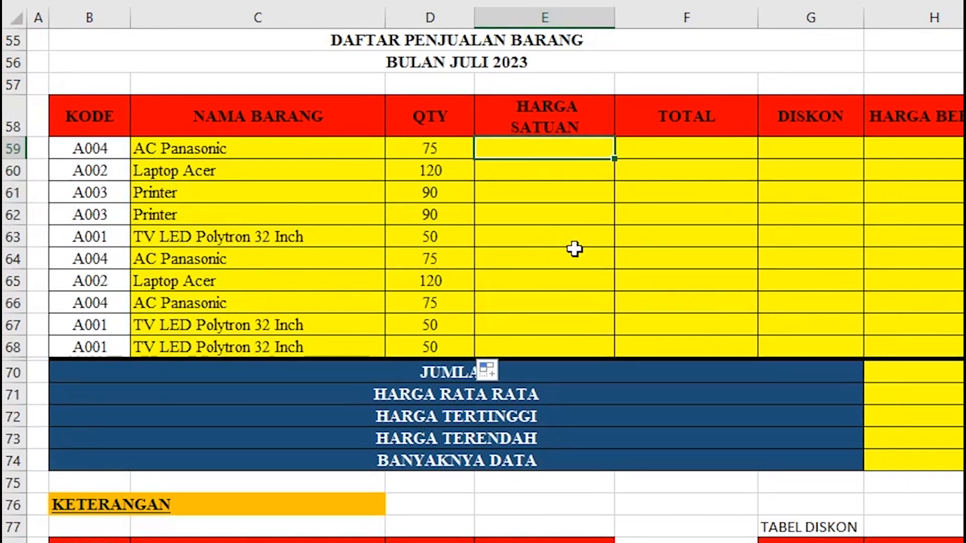
text(=)
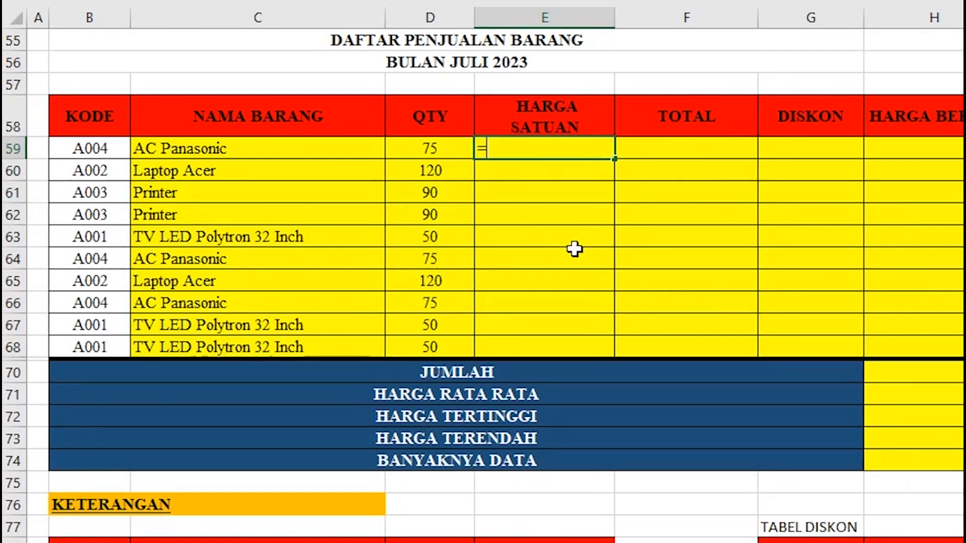
text(VLOOK)
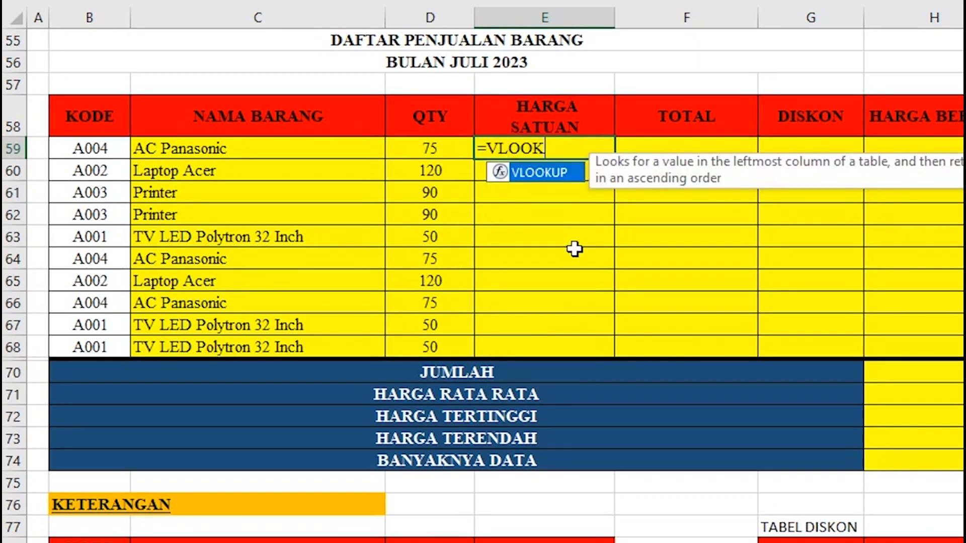
text(UP()
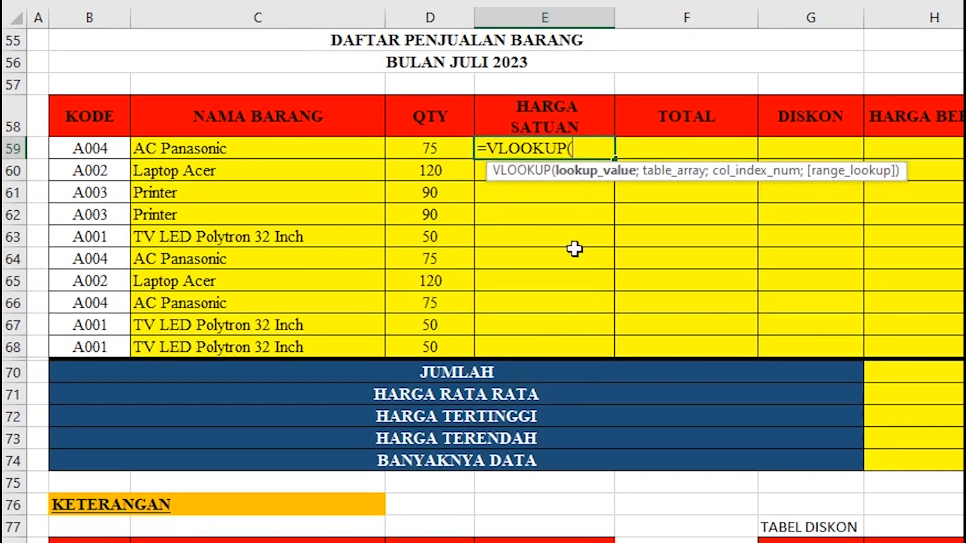
click(97, 149)
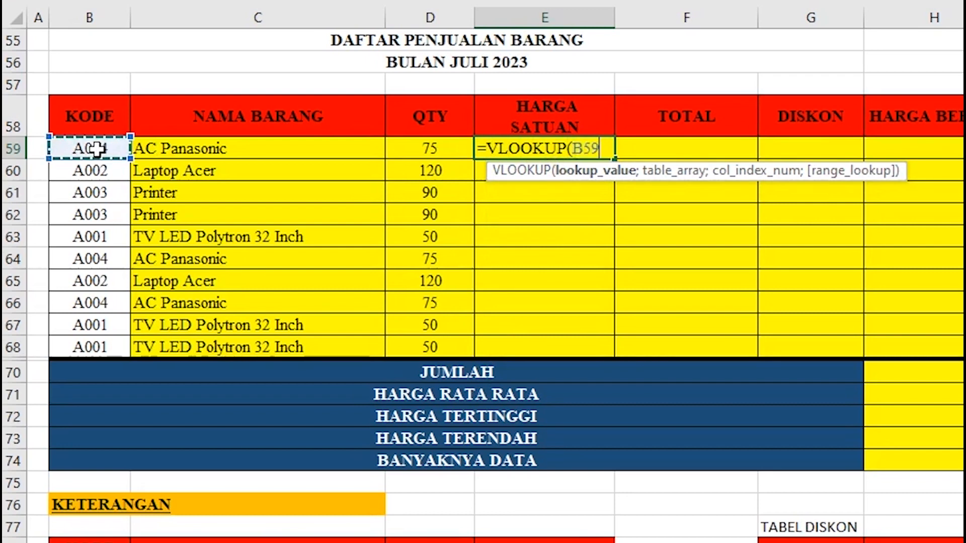
text(;)
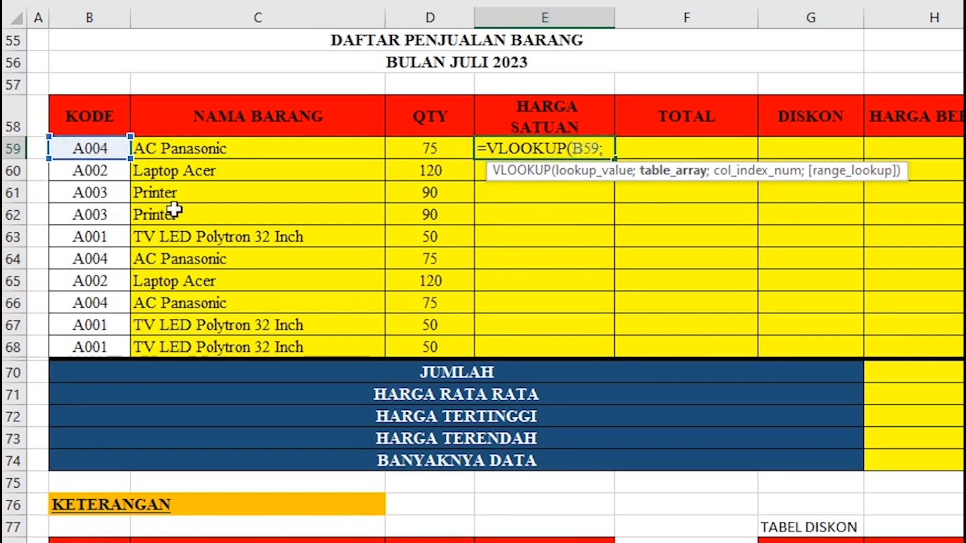
scroll(338, 307, down, 2)
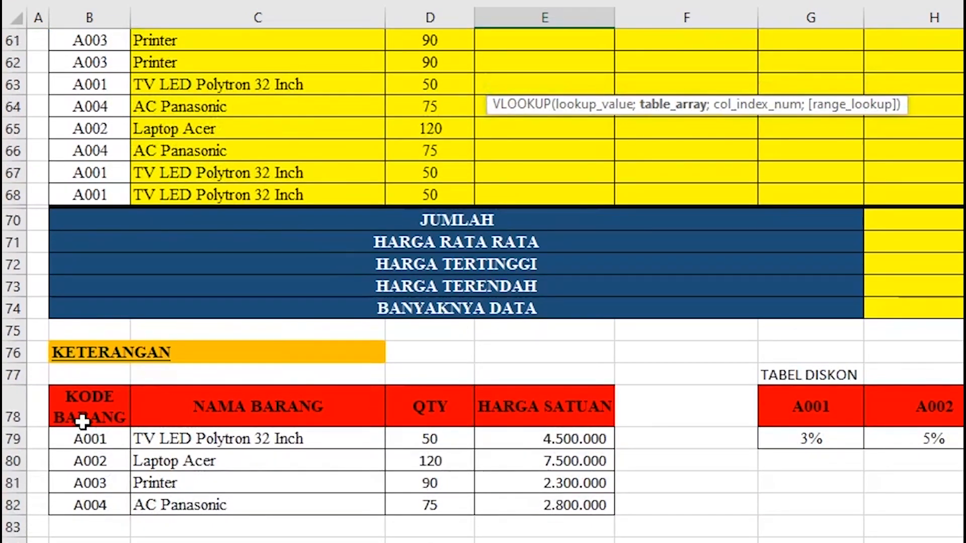
drag(87, 419, 518, 497)
scroll(552, 424, up, 2)
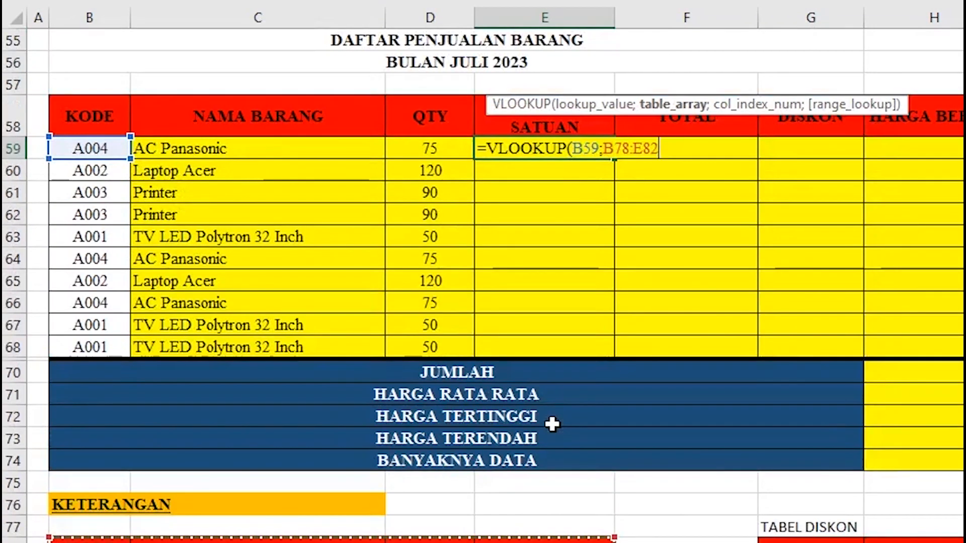
key(F4)
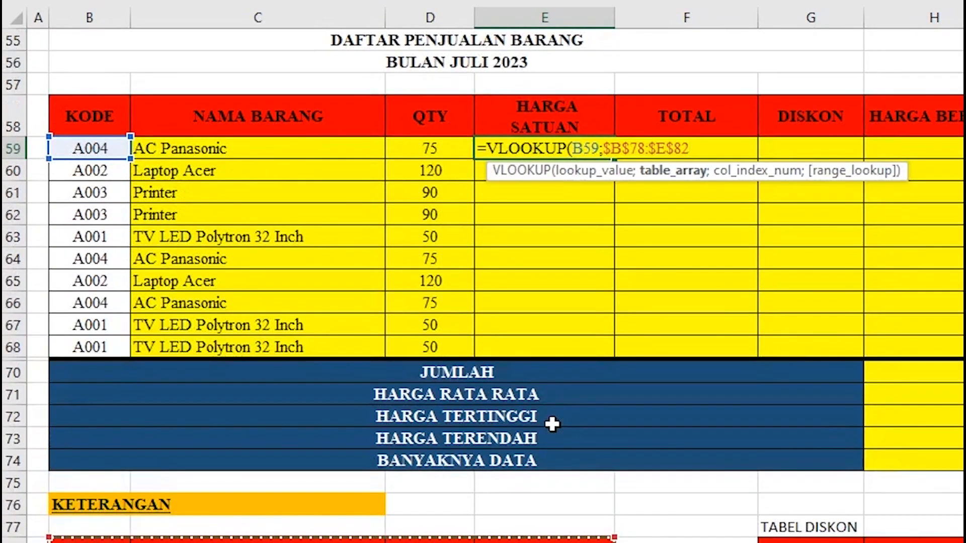
text(;)
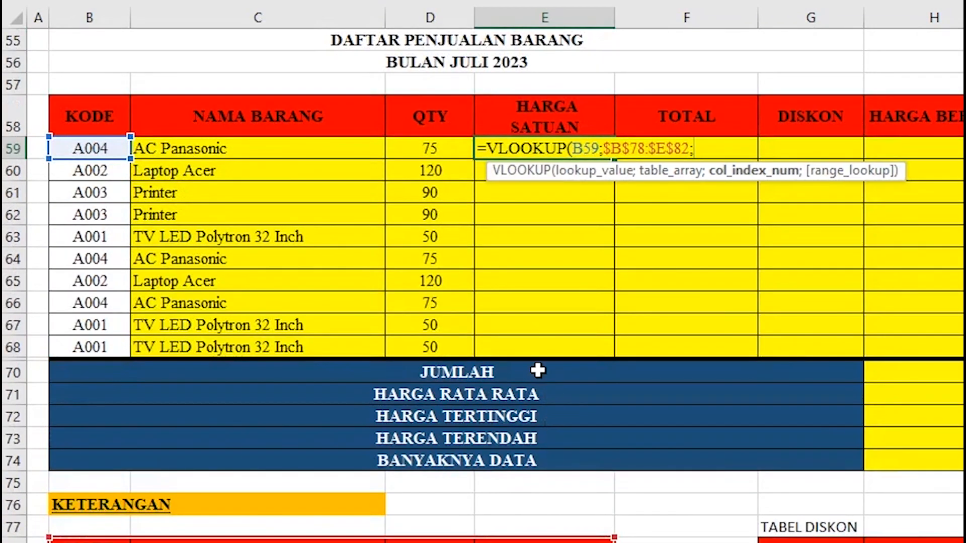
scroll(535, 371, down, 1)
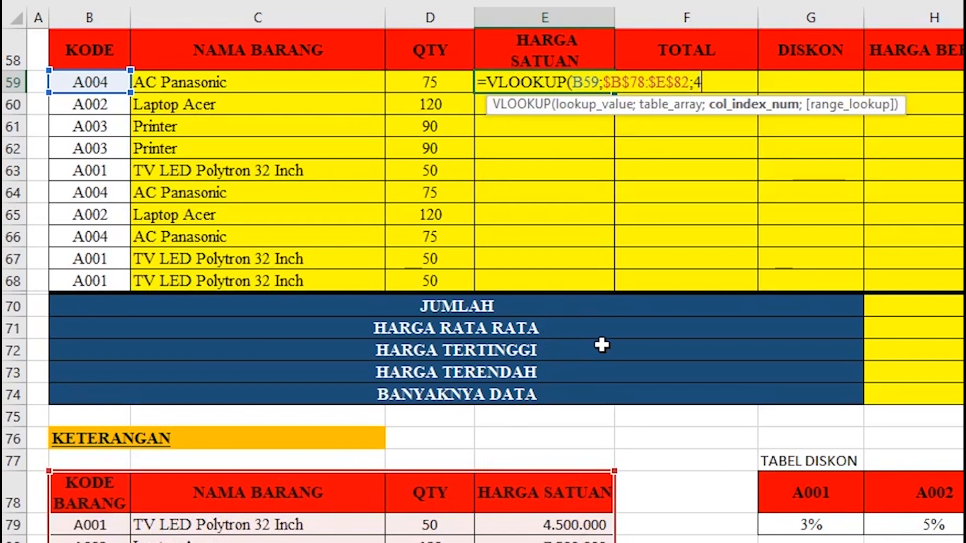
text(;)
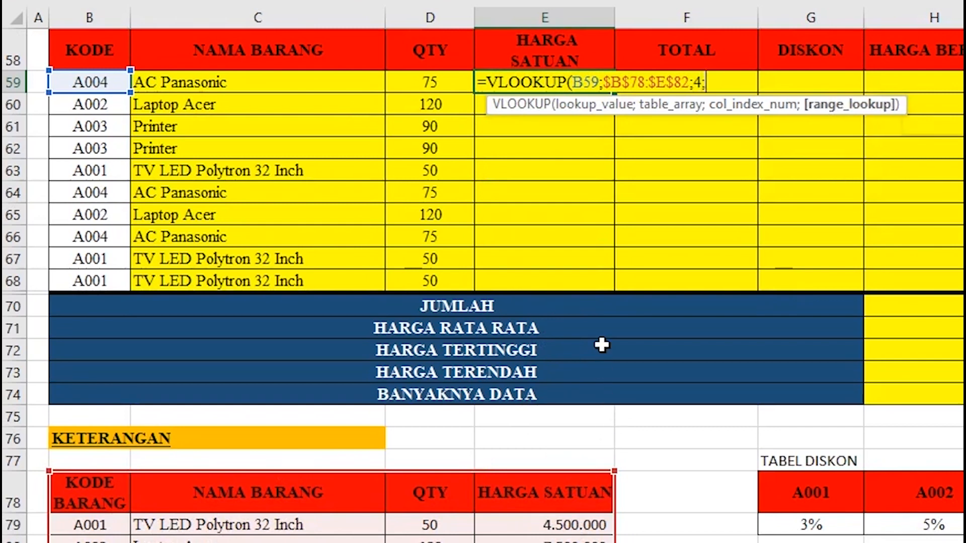
text(0)
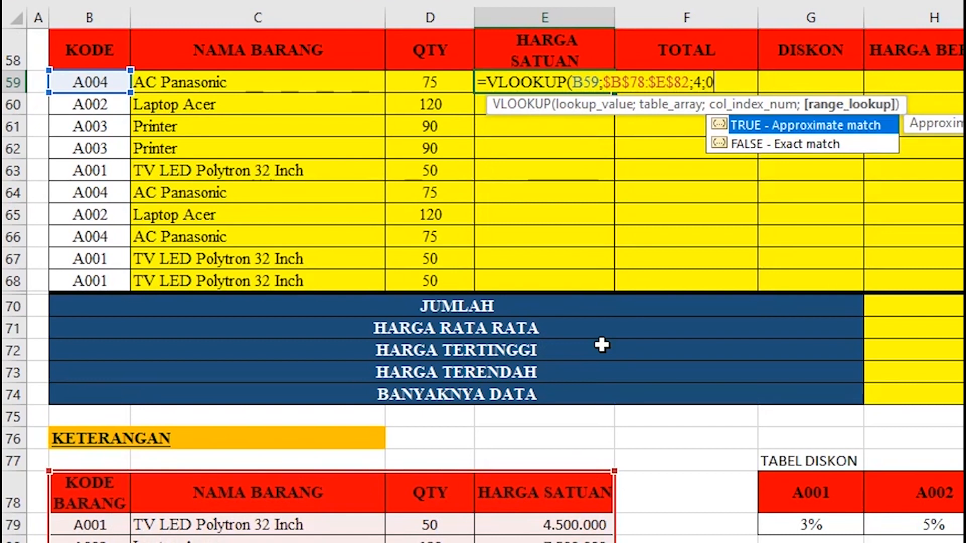
text())
key(Return)
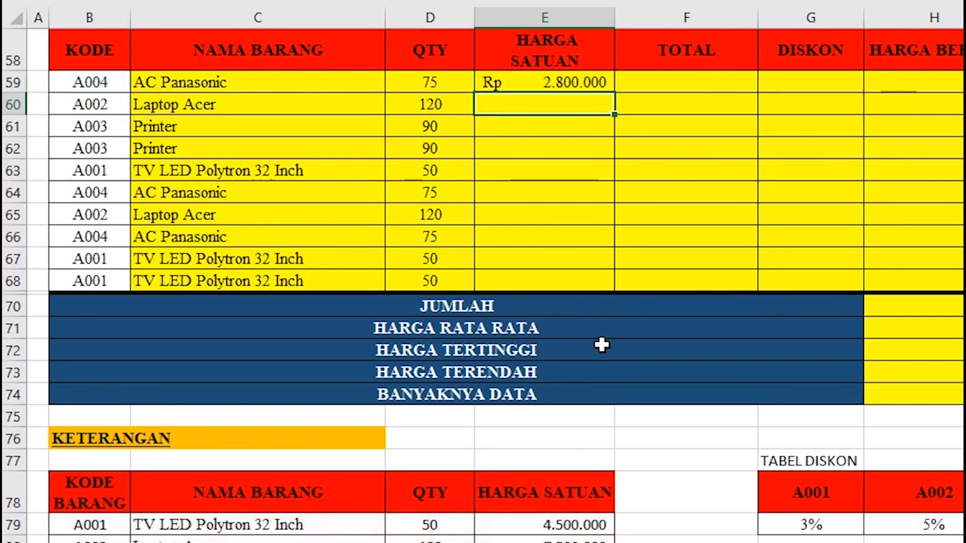
Copy the unit-price lookup formula down to E68, filling all ten rows.
click(562, 89)
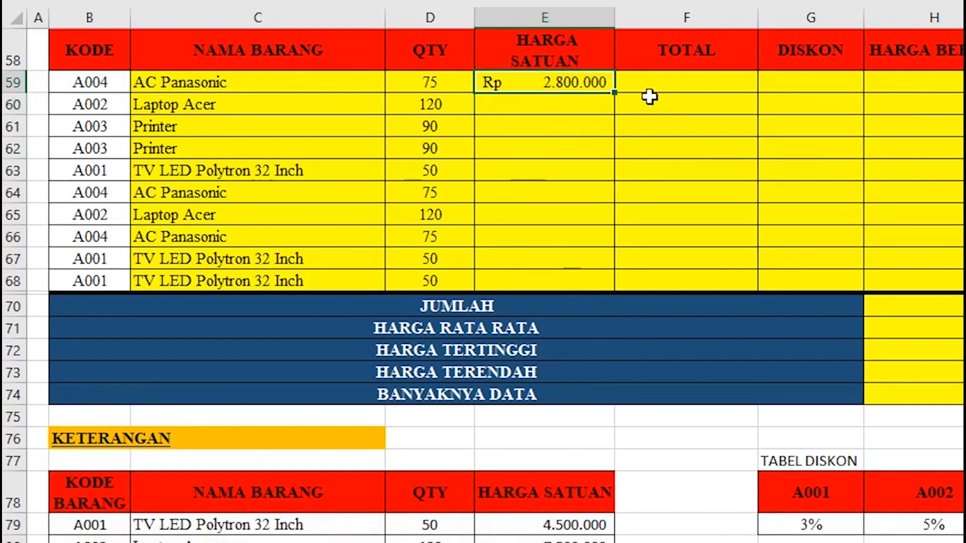
double_click(613, 93)
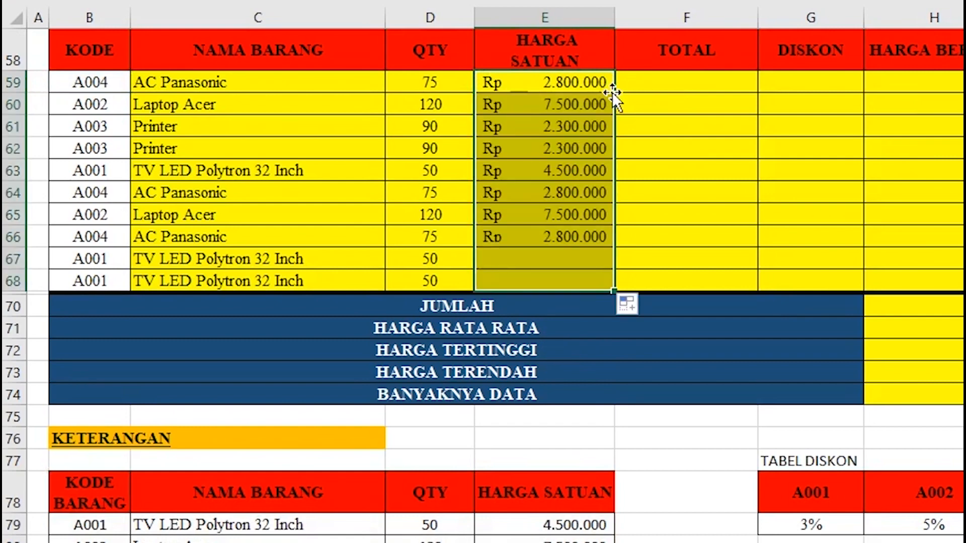
click(643, 103)
scroll(362, 151, down, 1)
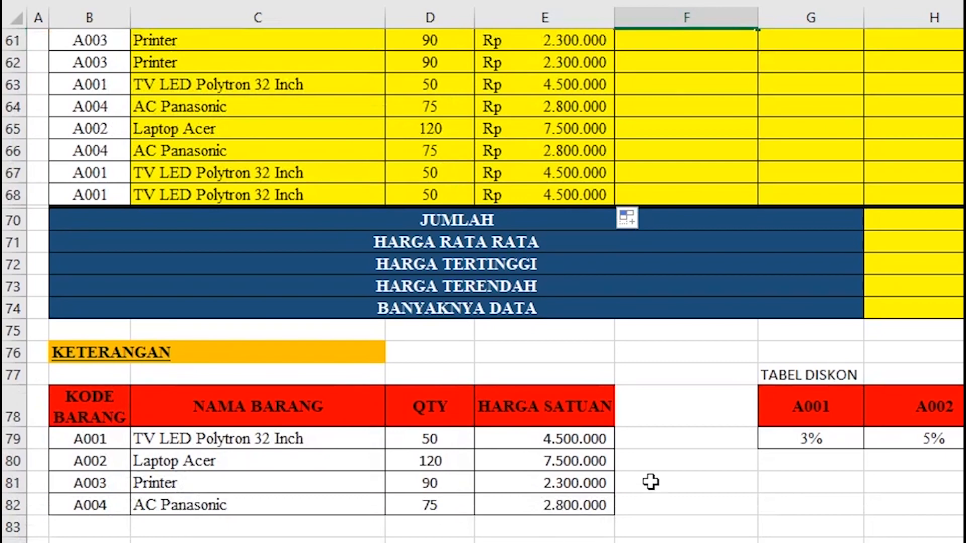
scroll(578, 172, up, 1)
scroll(523, 91, down, 1)
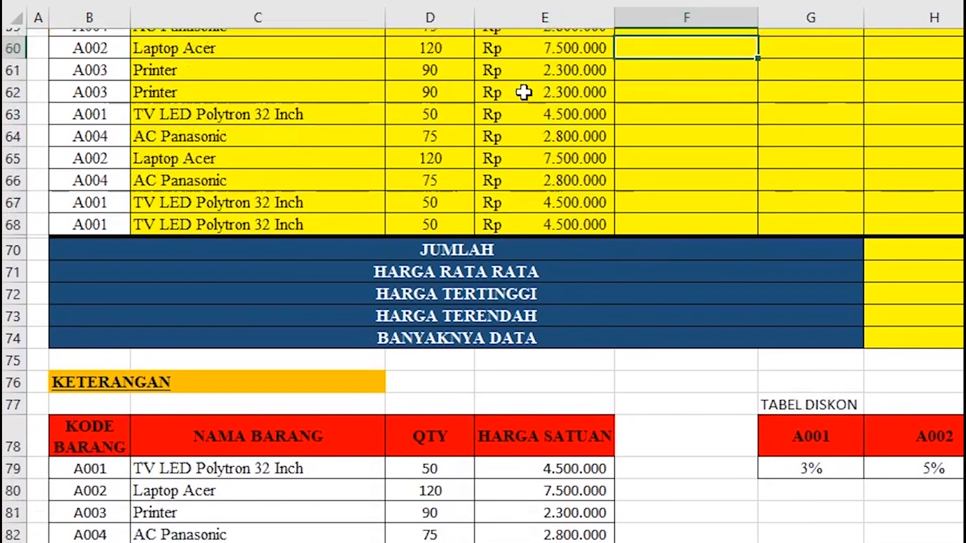
scroll(515, 460, up, 2)
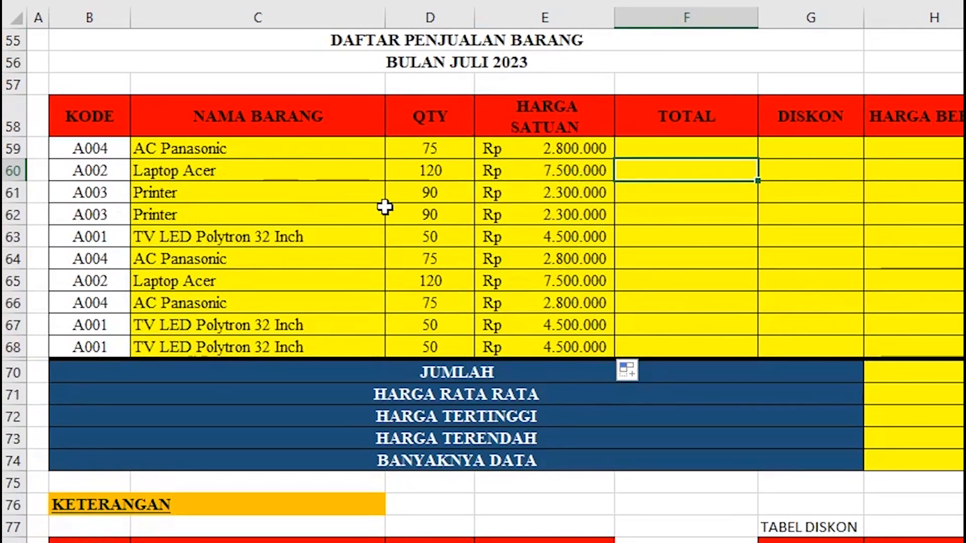
scroll(500, 437, down, 1)
scroll(499, 433, down, 1)
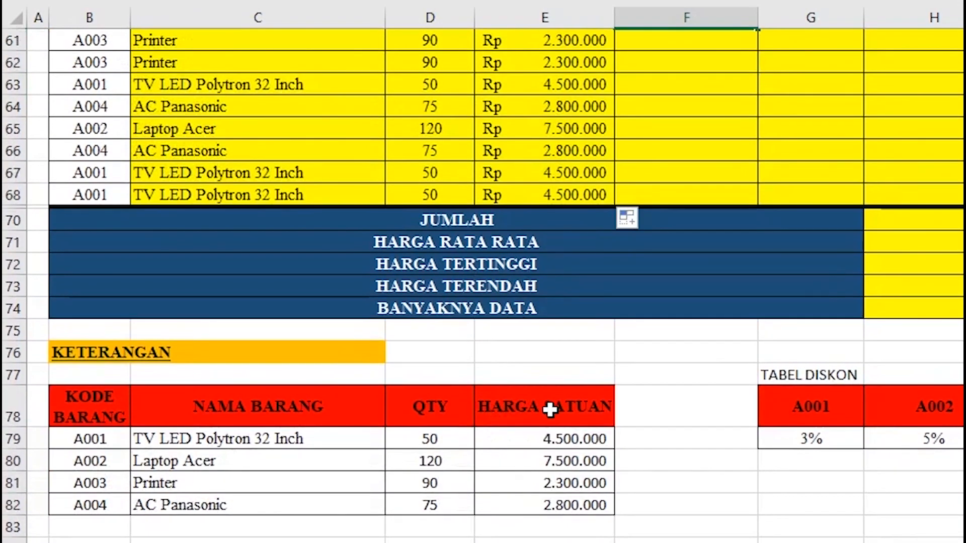
scroll(553, 404, up, 2)
scroll(550, 401, down, 1)
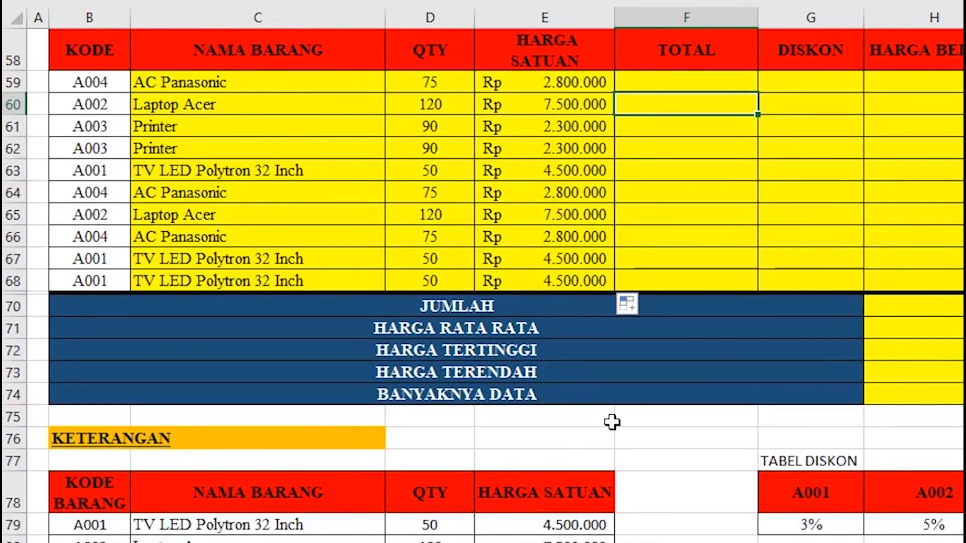
scroll(612, 422, up, 1)
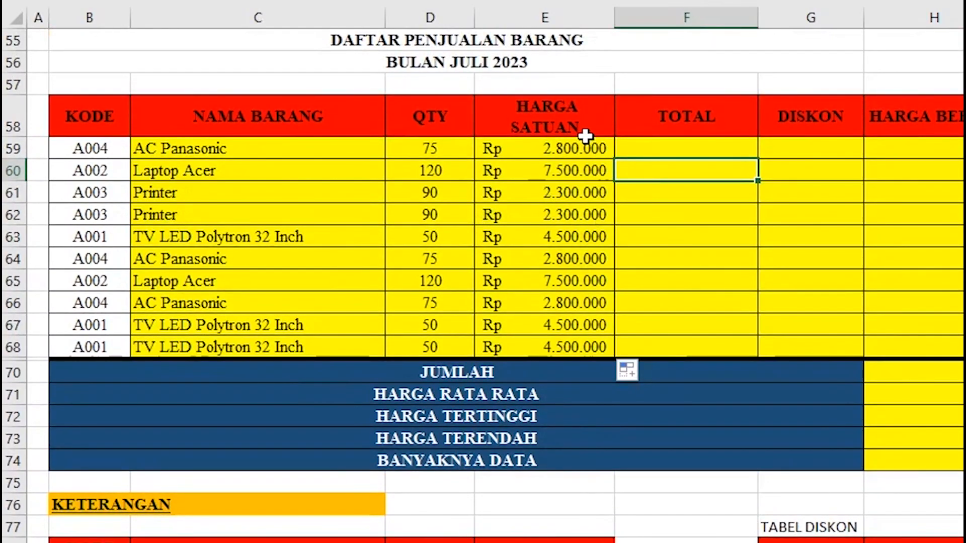
scroll(540, 129, down, 1)
scroll(543, 129, up, 1)
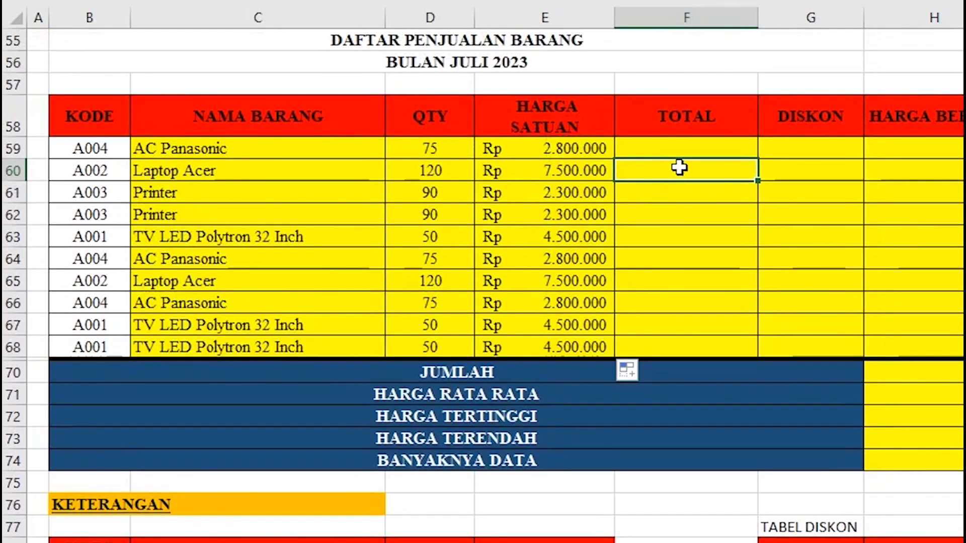
Enter =D59*E59 in F59 and fill it down through F68 for every row's total.
click(684, 149)
text(=)
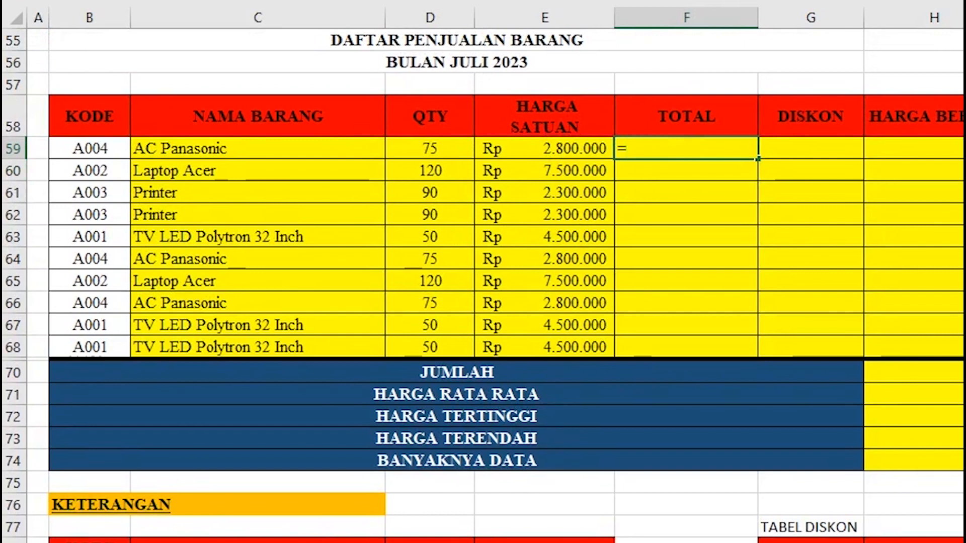
click(451, 140)
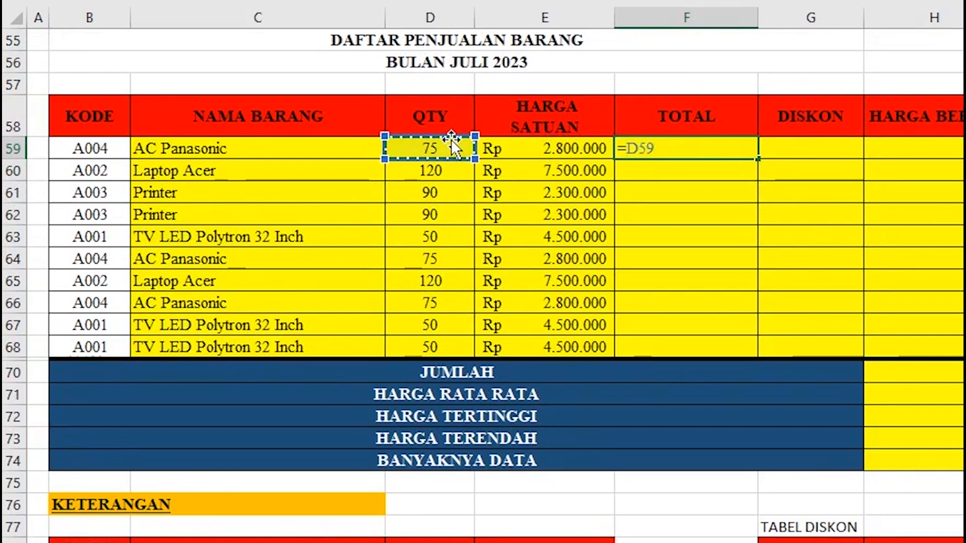
text(*)
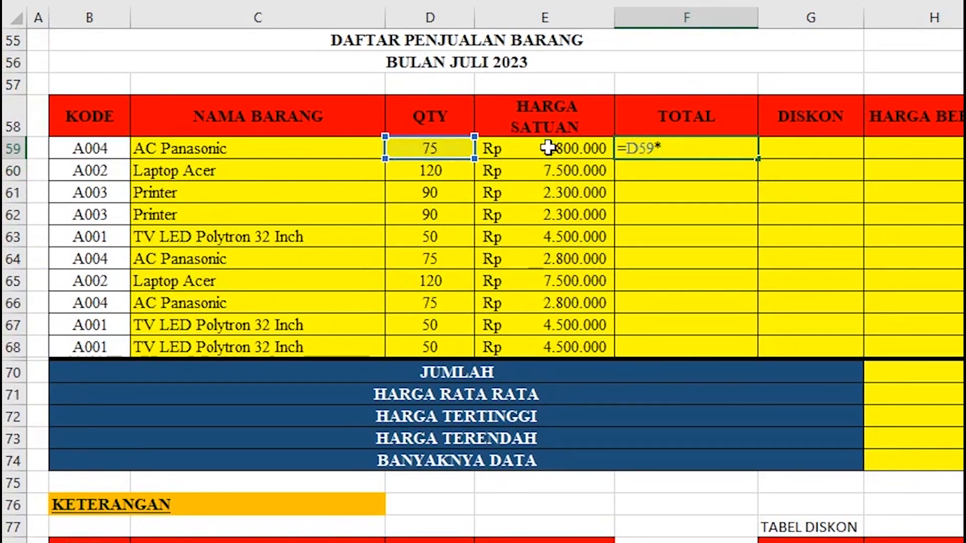
click(547, 147)
key(Return)
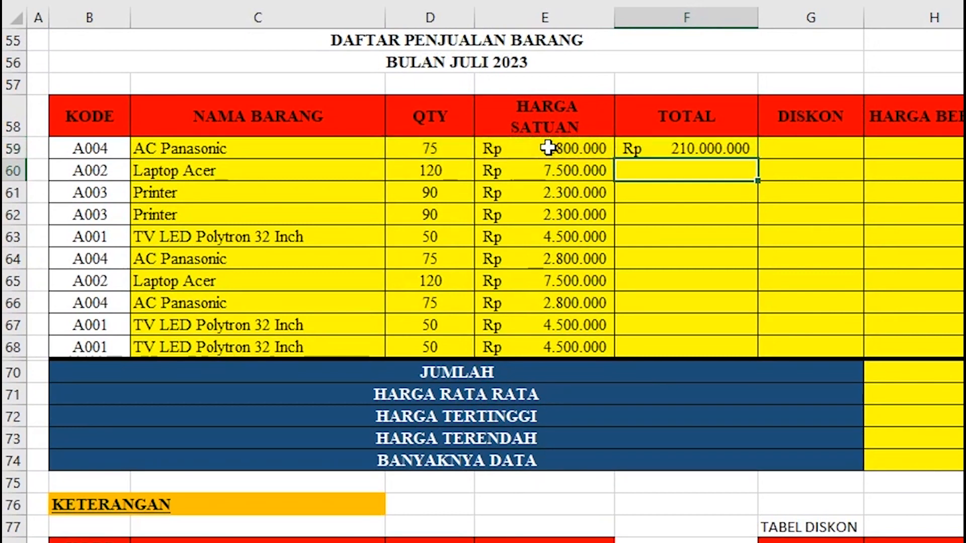
click(709, 149)
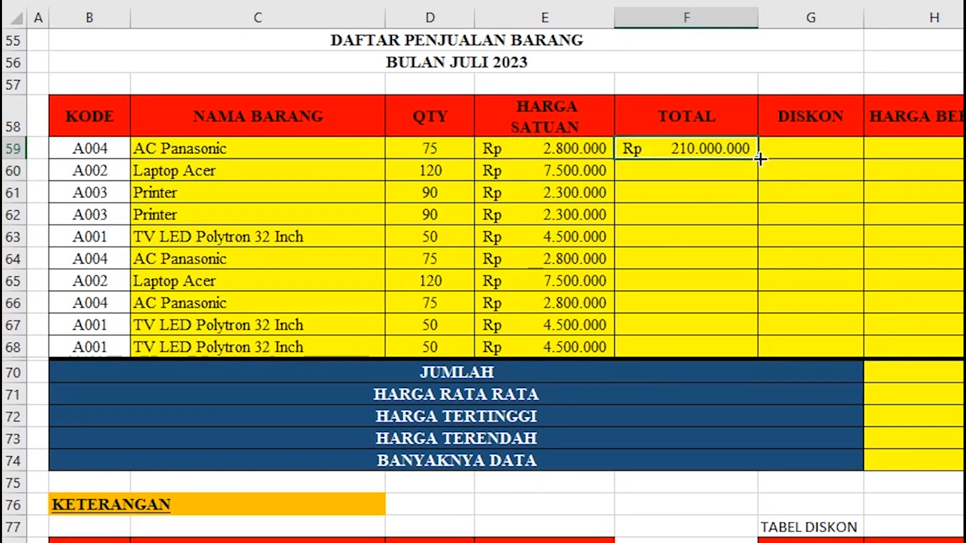
double_click(760, 159)
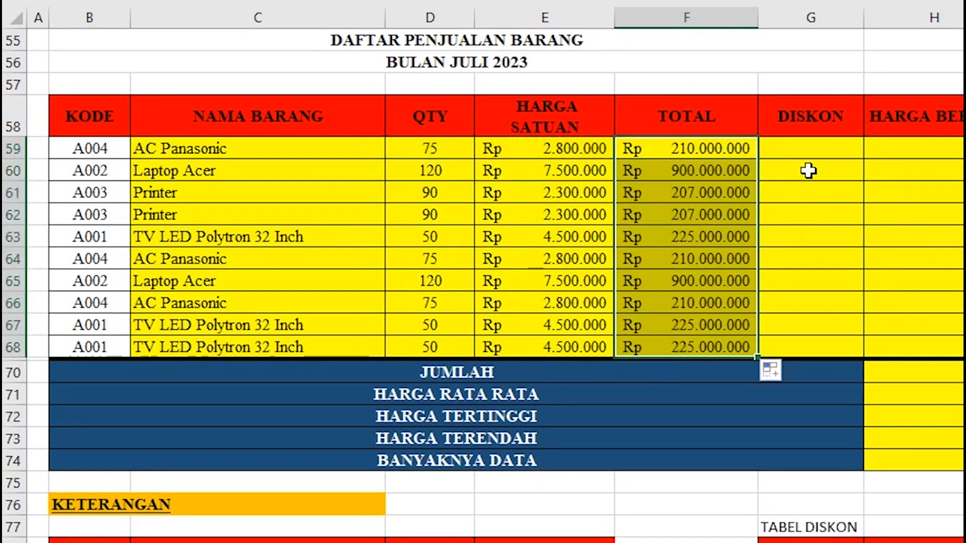
click(810, 152)
scroll(809, 203, down, 2)
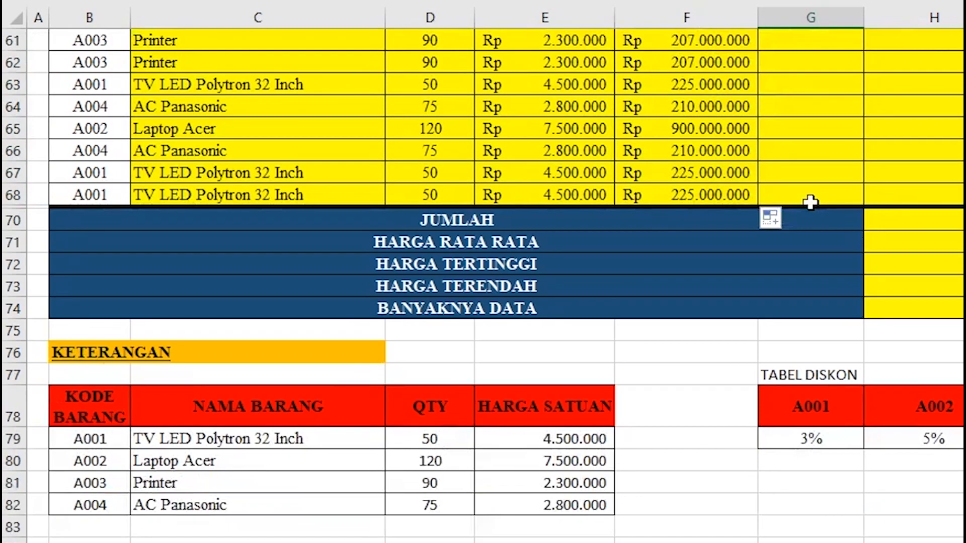
scroll(811, 203, up, 1)
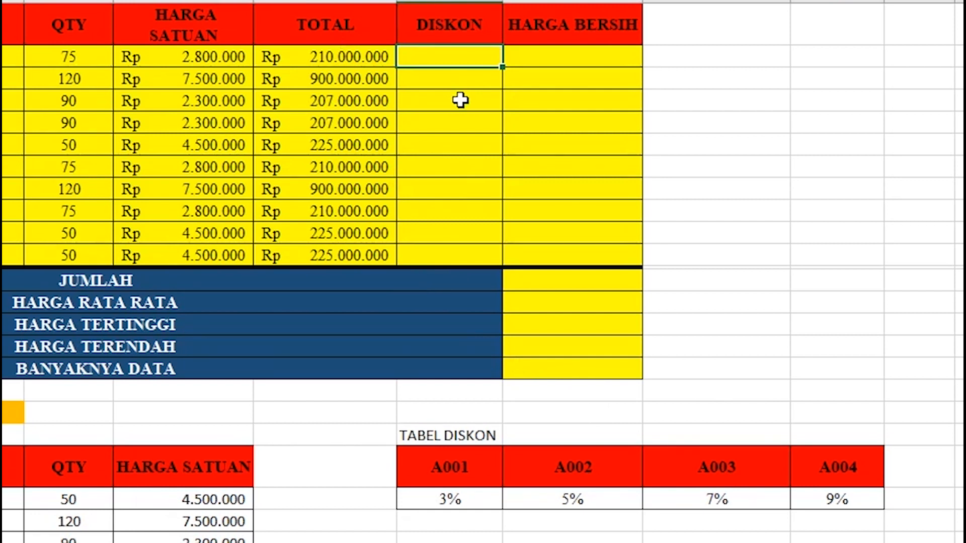
Enter an exact-match HLOOKUP in G59 finding B59's rate in the absolute TABEL DISKON range.
text(=HLOO)
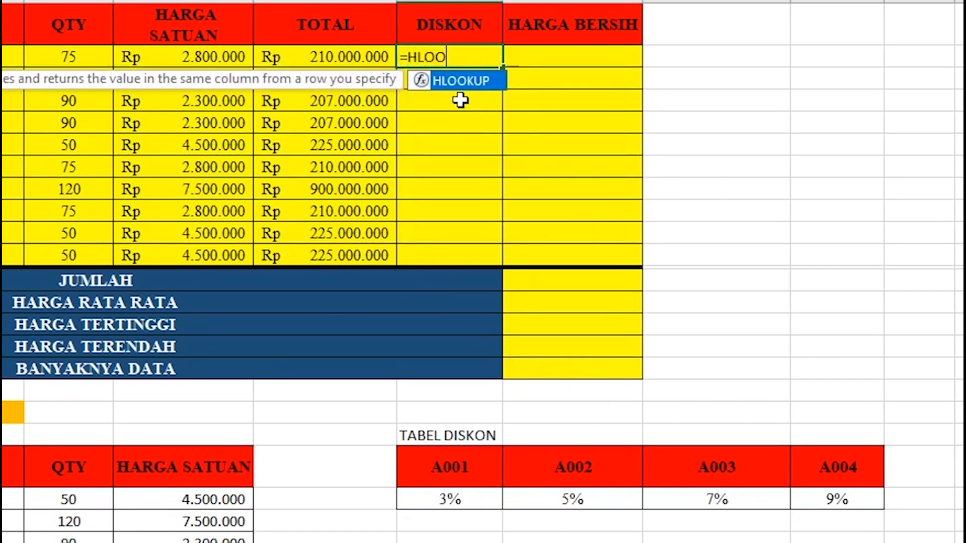
text(KUP()
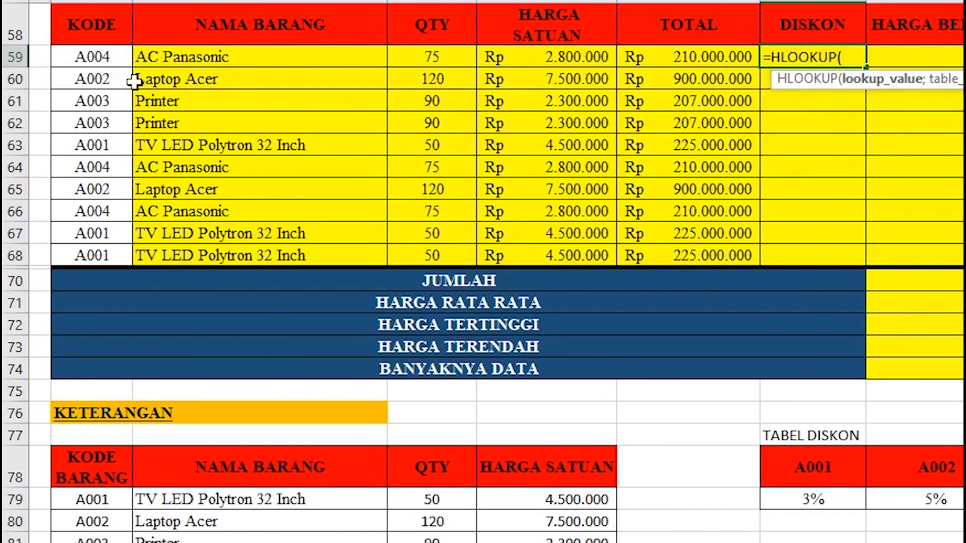
click(121, 58)
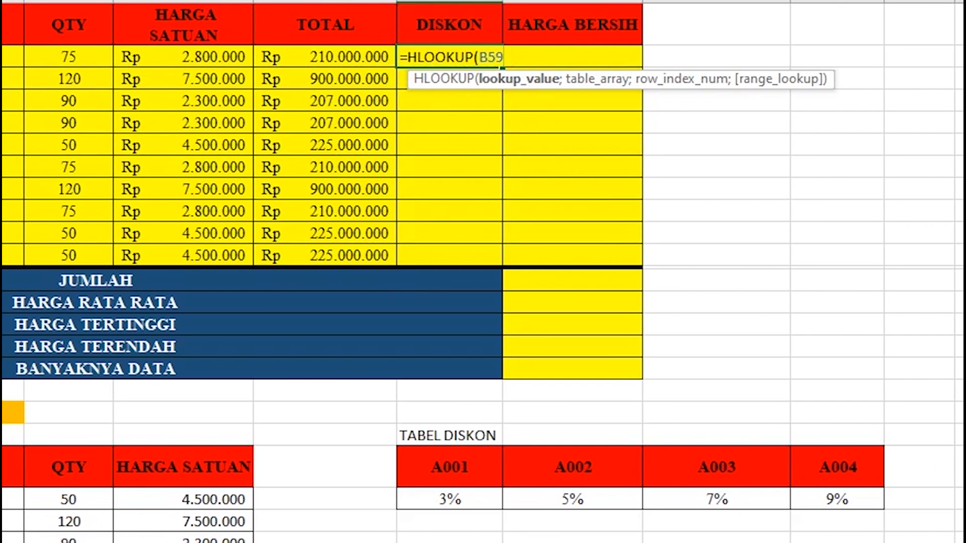
text(;)
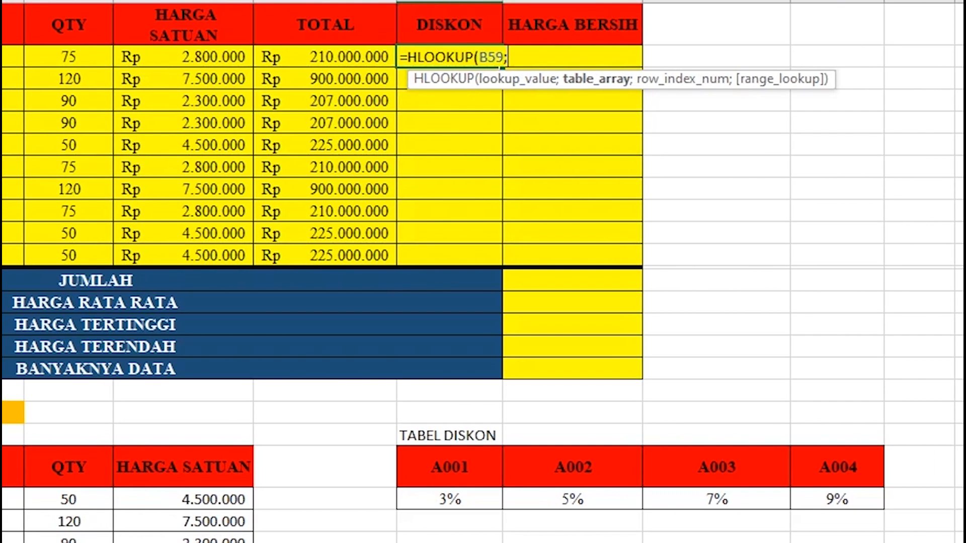
scroll(595, 237, down, 1)
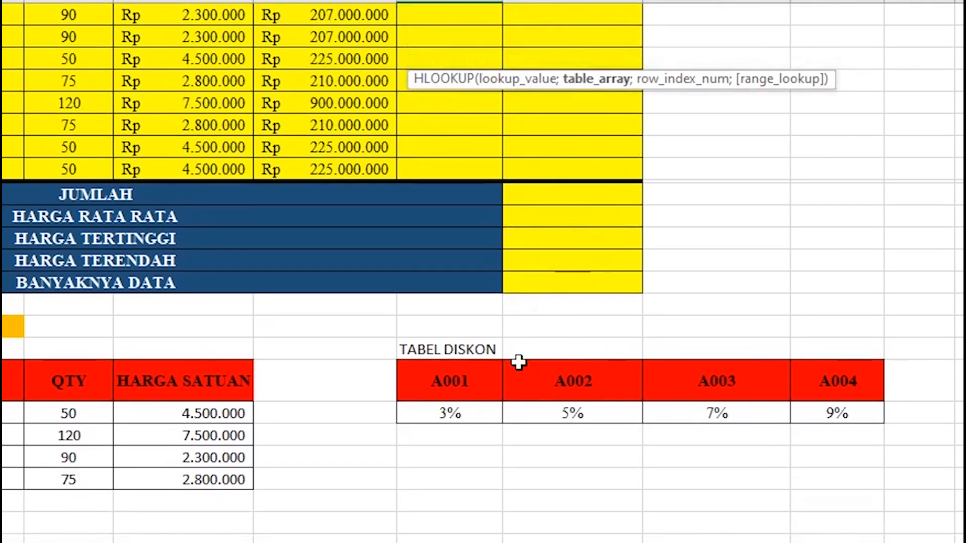
drag(447, 383, 815, 403)
scroll(468, 258, up, 3)
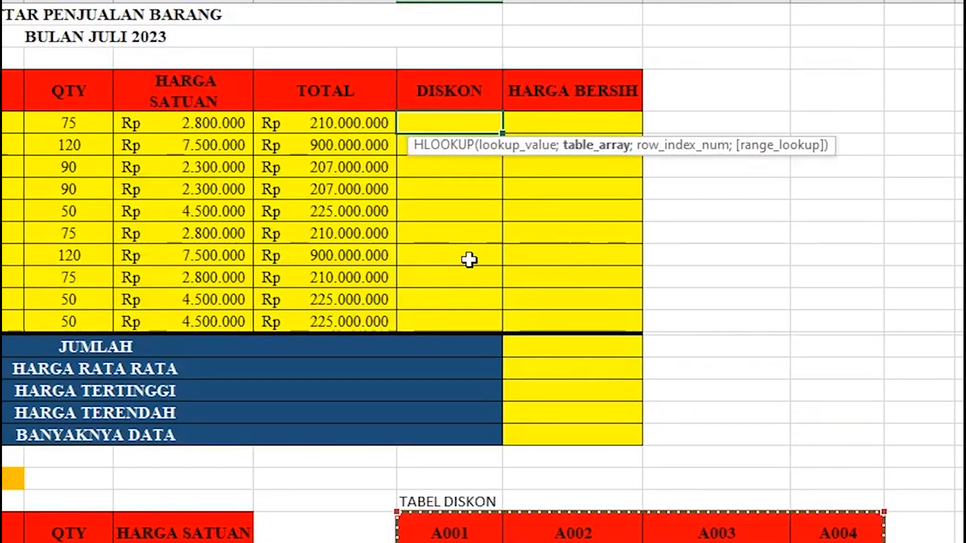
key(F4)
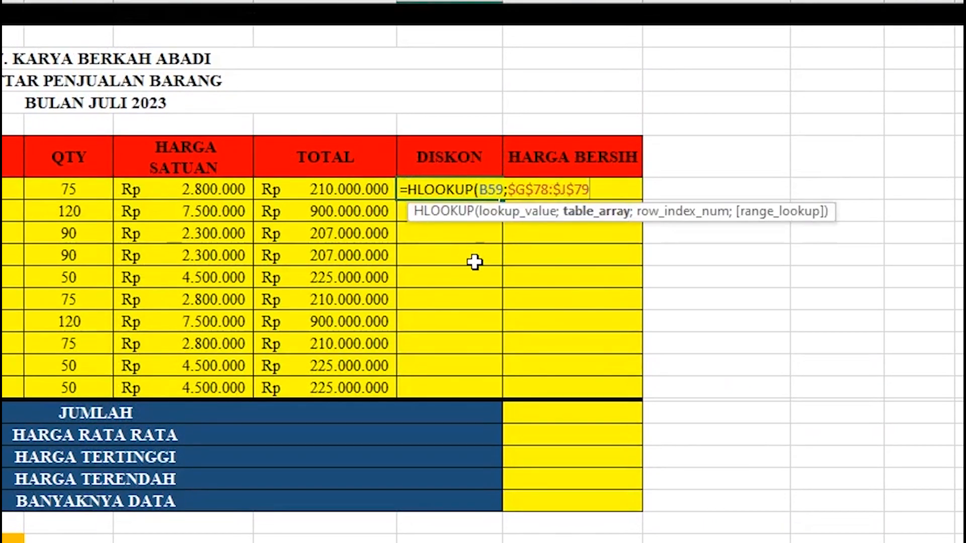
text(;)
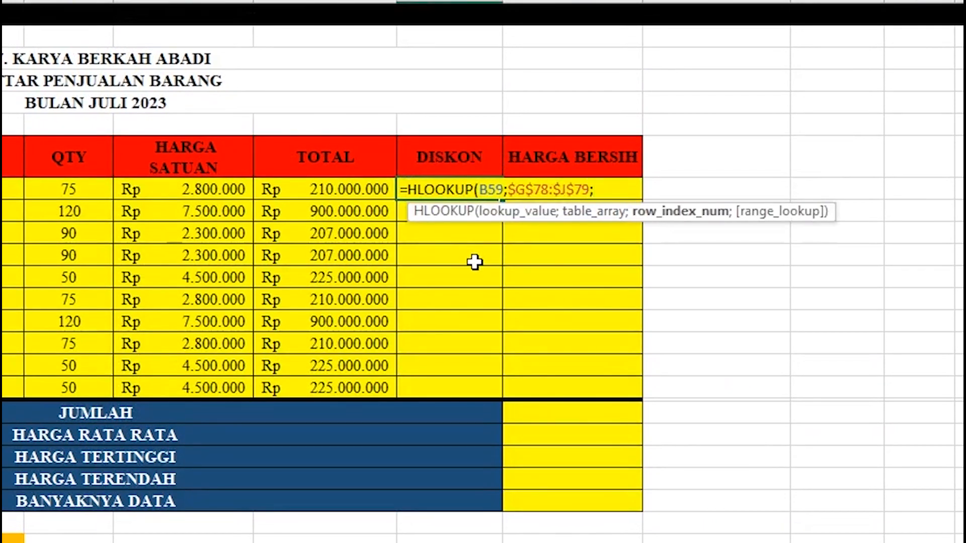
scroll(555, 190, down, 1)
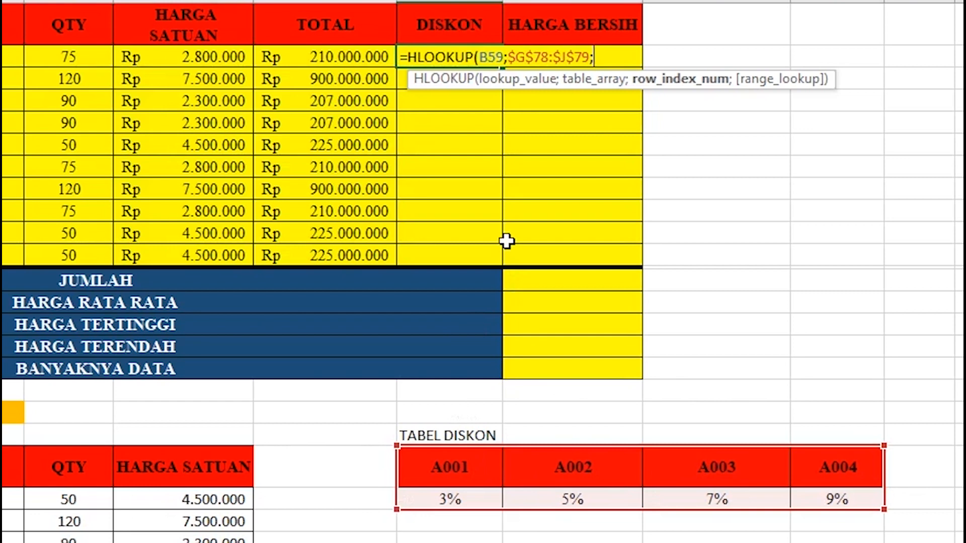
text(;)
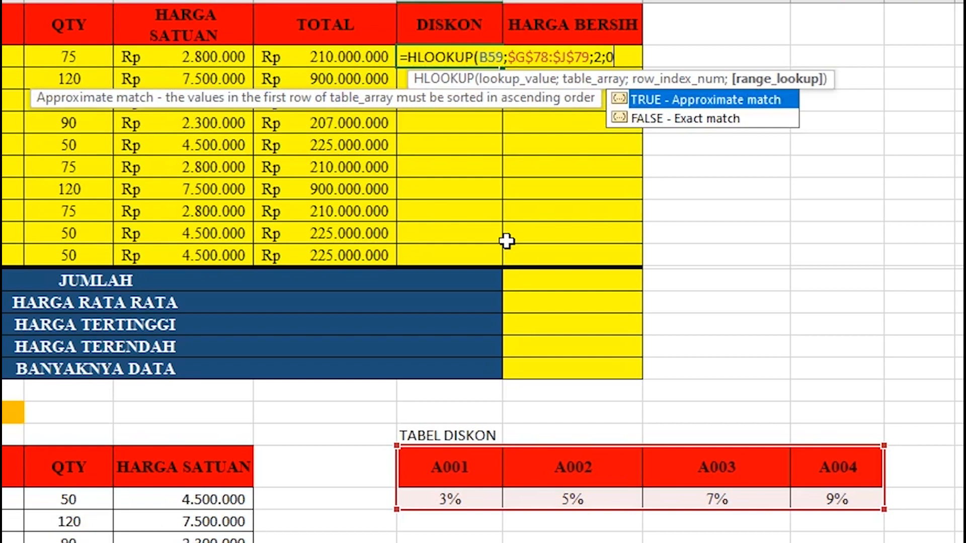
text(0))
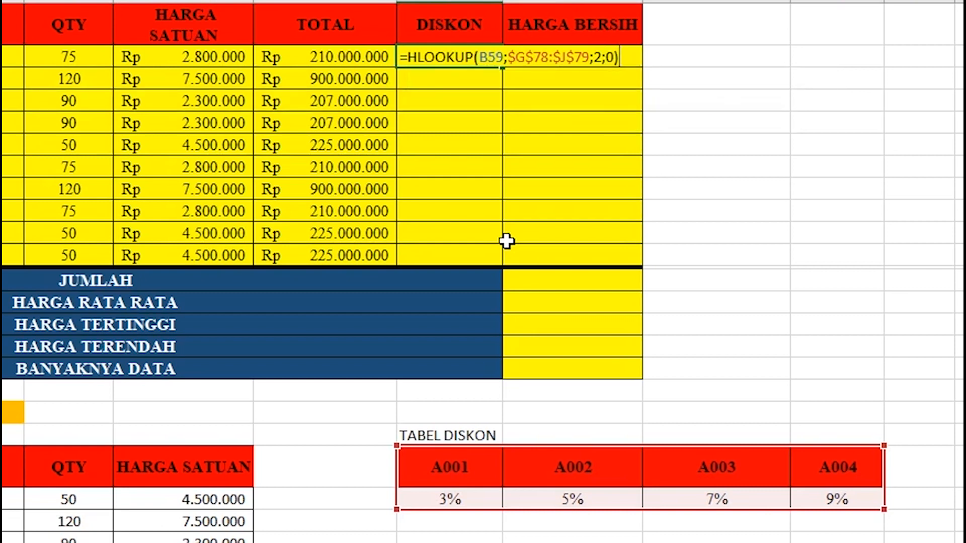
key(Return)
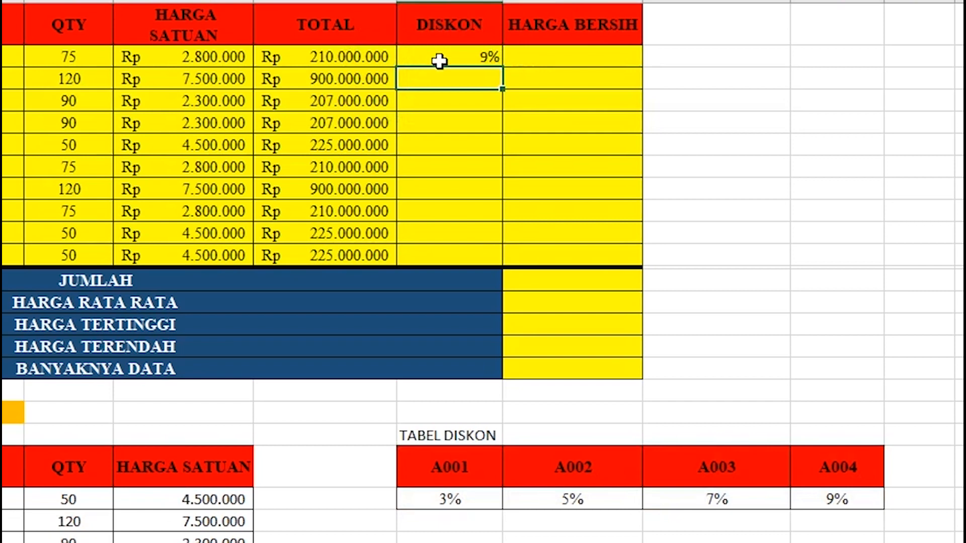
Copy the discount formula down all ten DISKON rows and check the results.
click(454, 61)
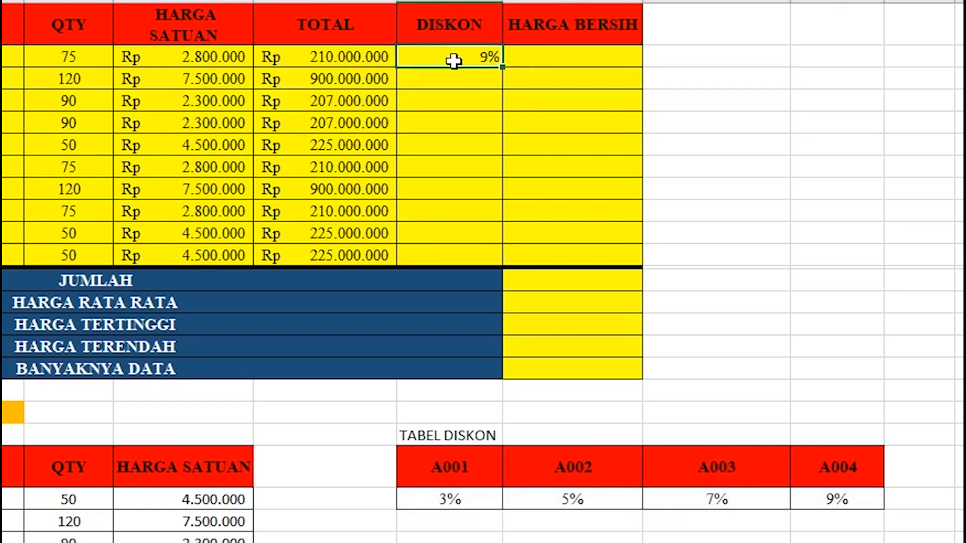
double_click(500, 69)
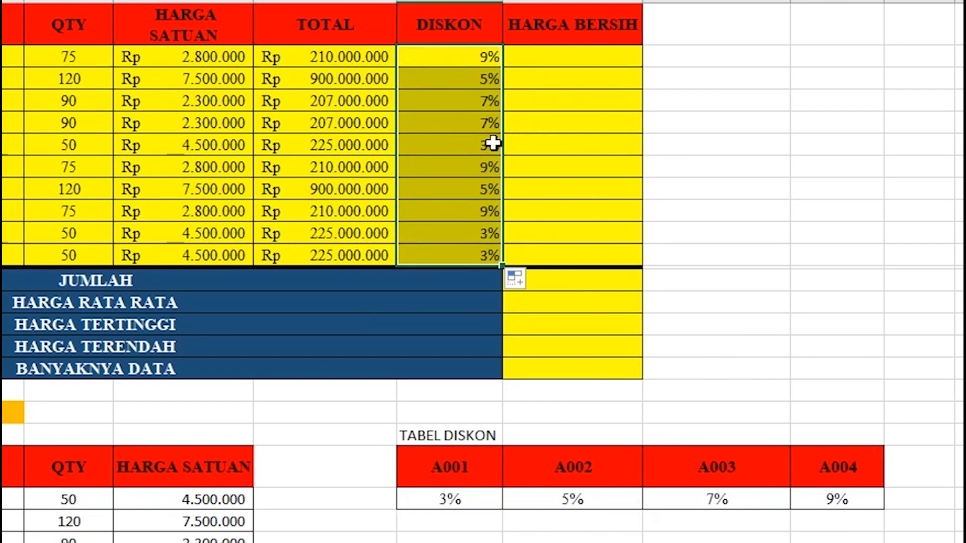
click(473, 146)
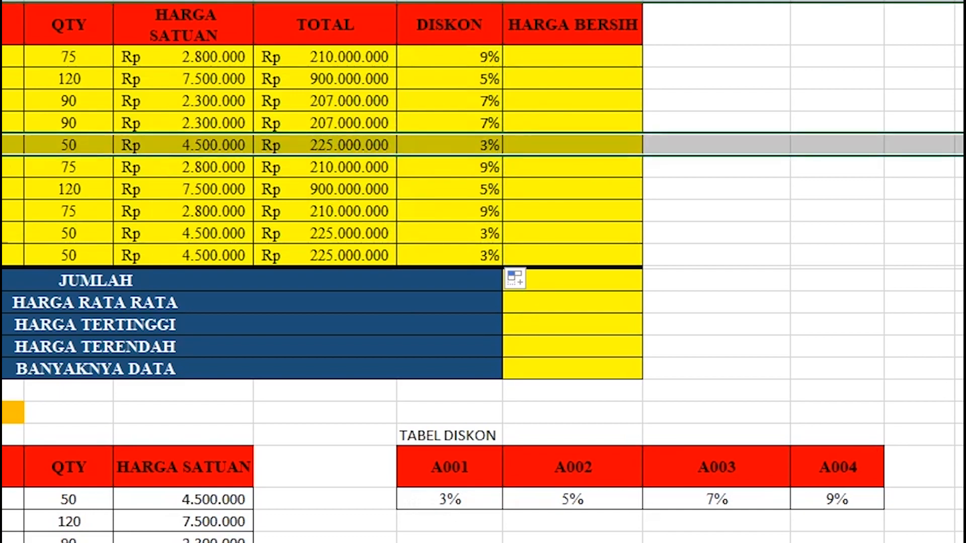
click(573, 57)
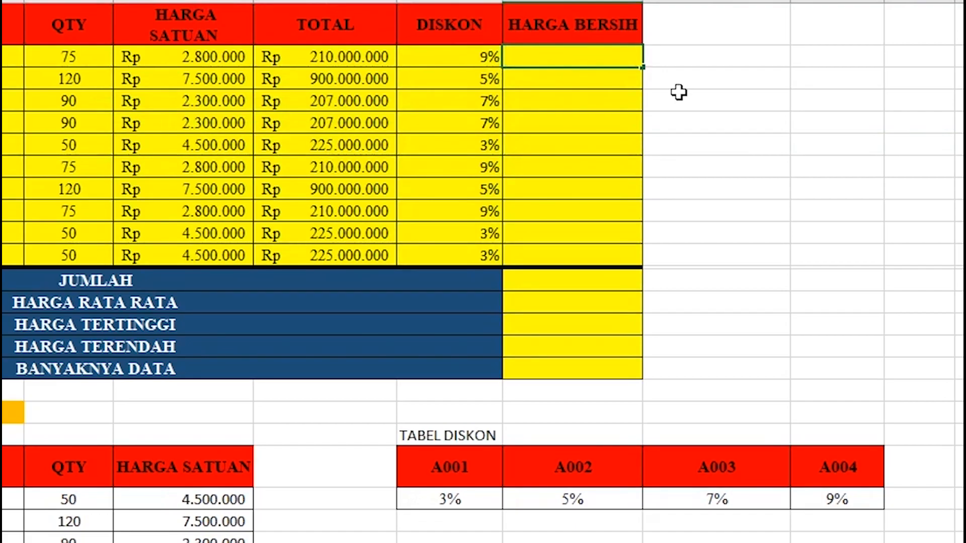
Enter =F59-(F59*G59) in H59 for the first net price.
click(373, 51)
text(-()
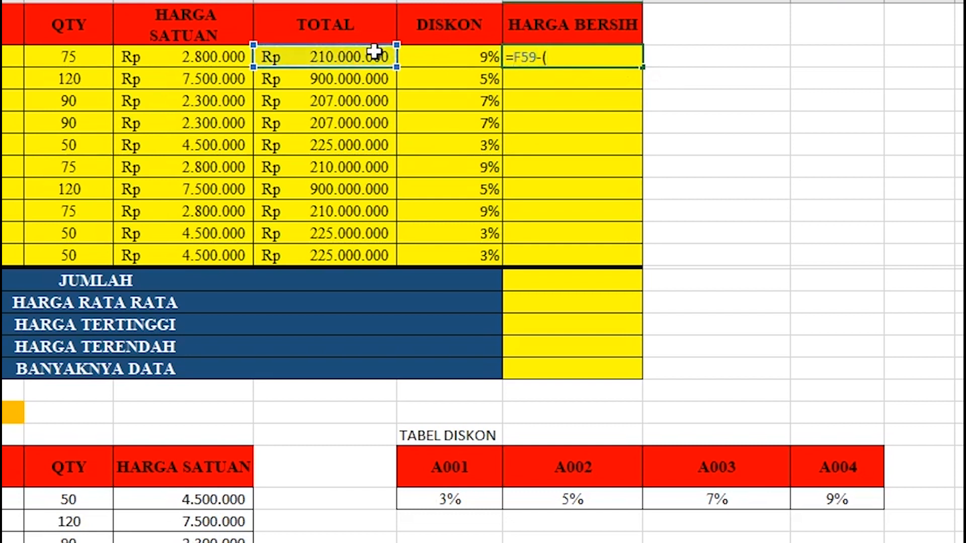
click(355, 55)
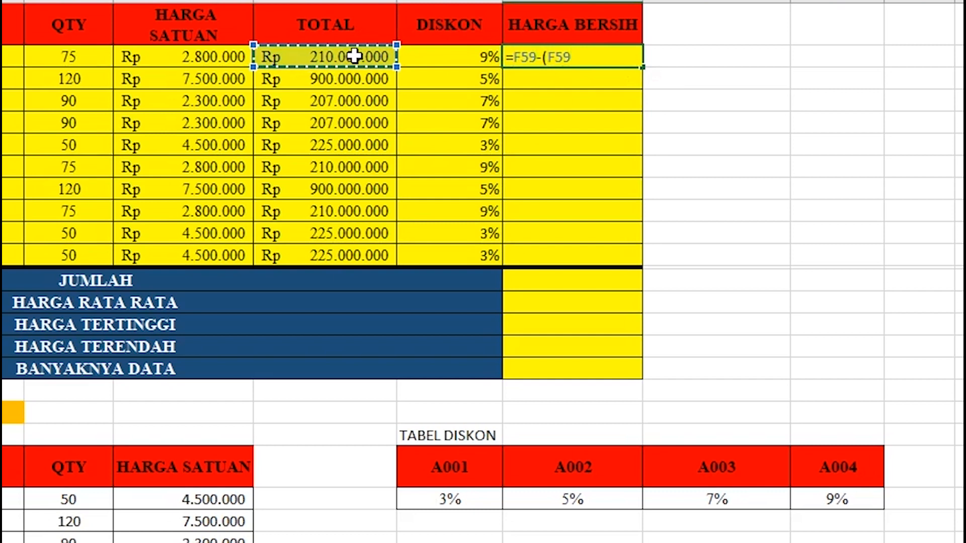
text(*)
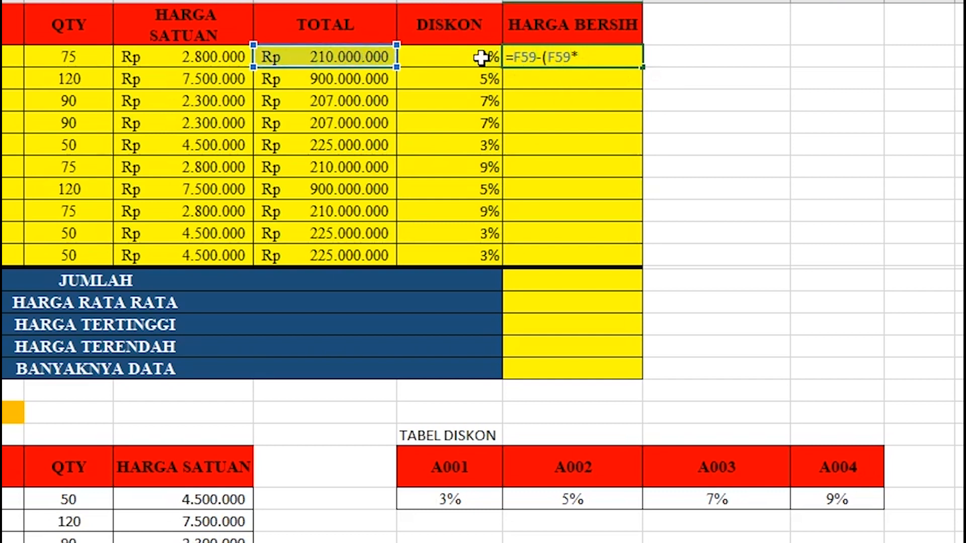
click(481, 57)
text())
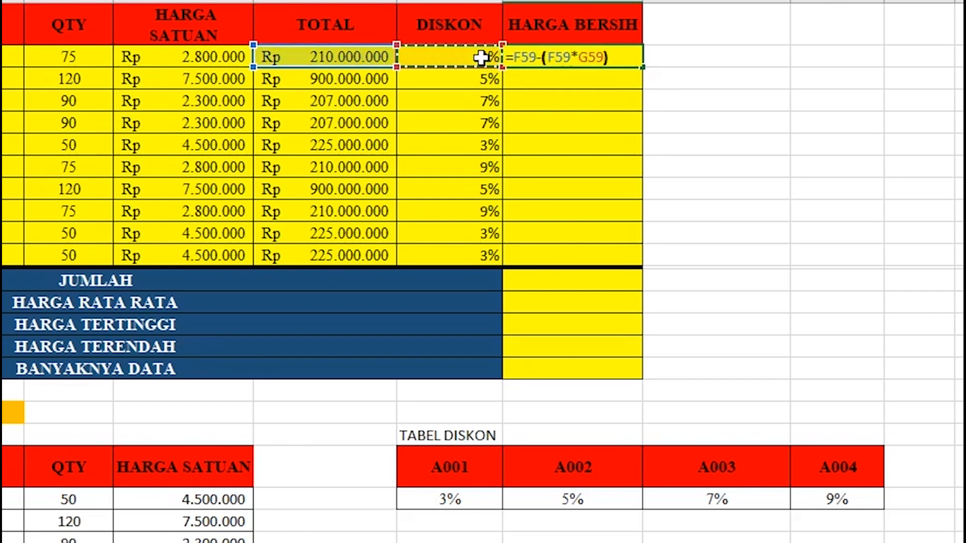
key(Return)
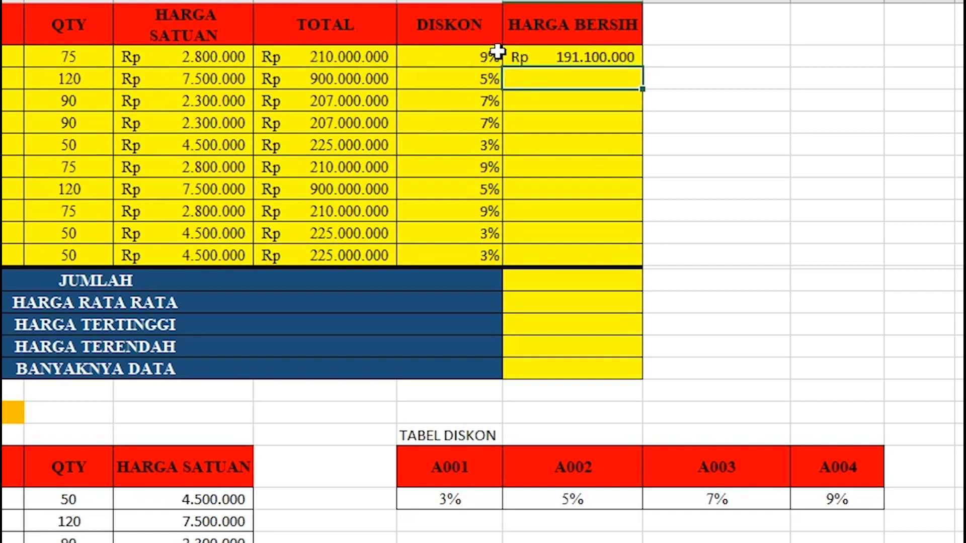
Fill the net price formula down to H68.
click(573, 54)
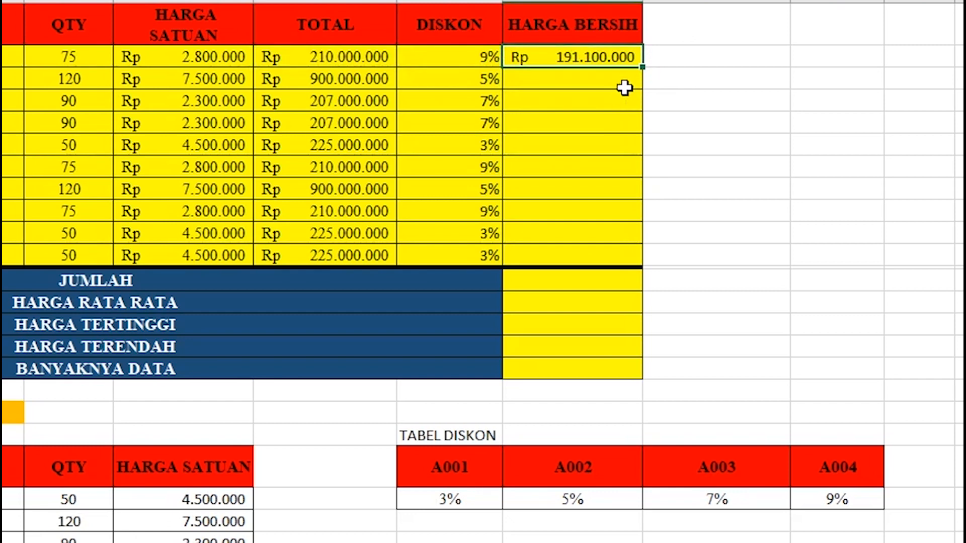
double_click(643, 65)
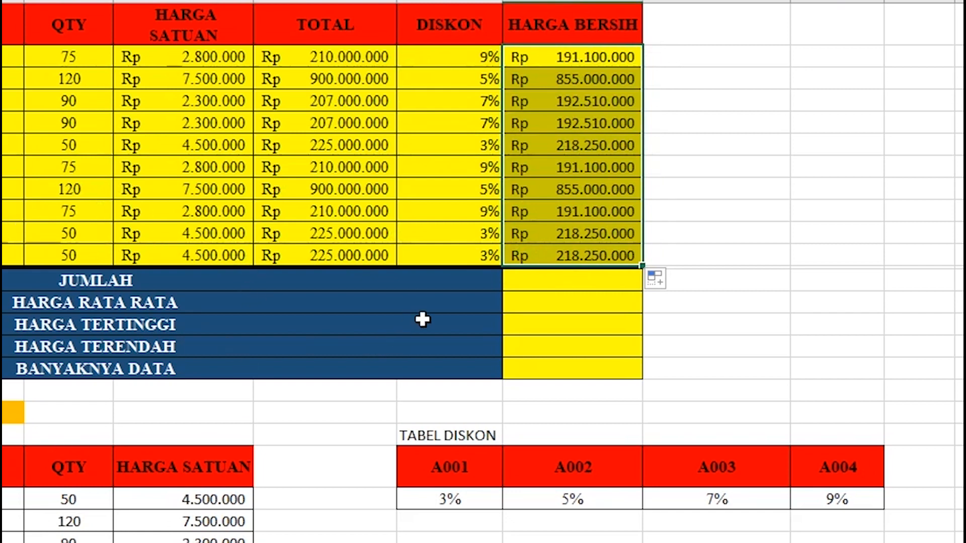
click(527, 284)
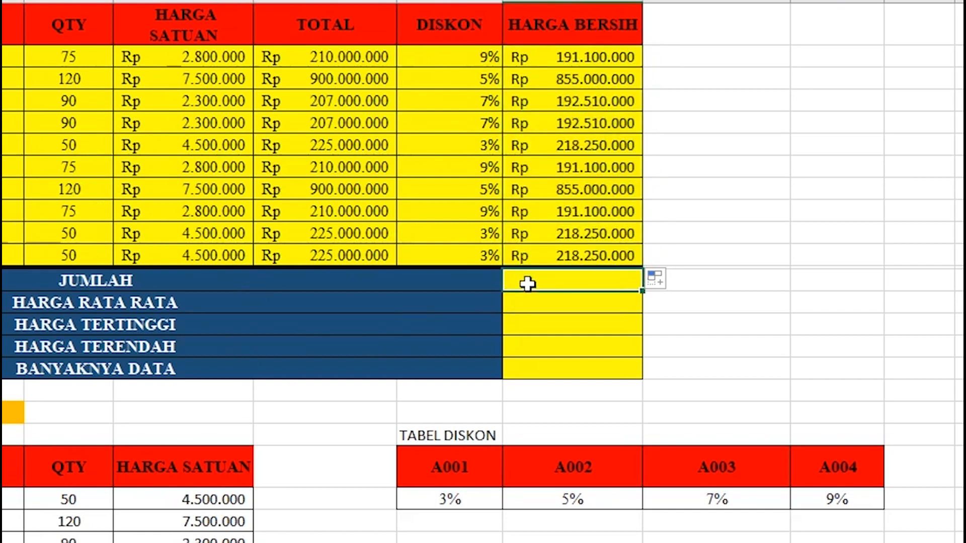
double_click(529, 284)
Enter =SUM(H59:H68) in JUMLAH, totalling Rp 3.323.070.000.
text(=SUM)
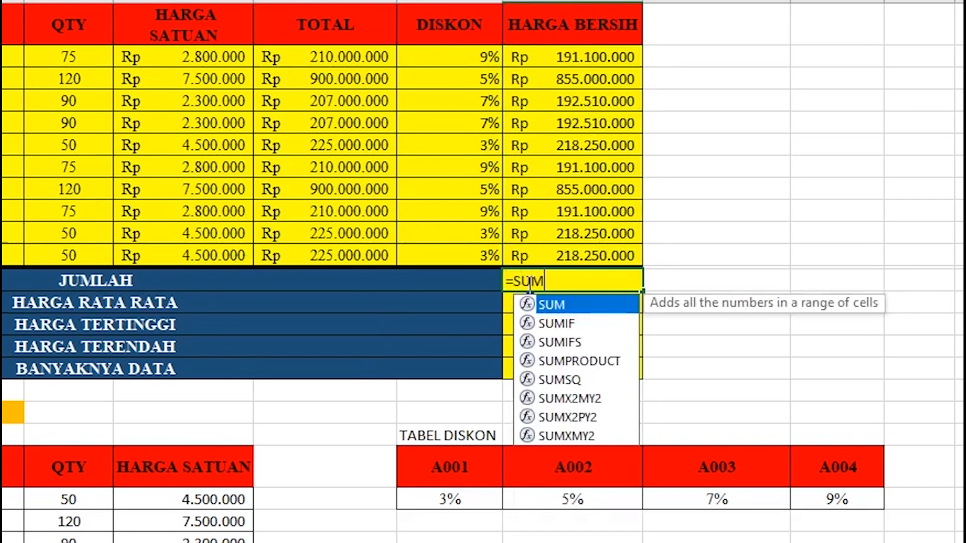
text(()
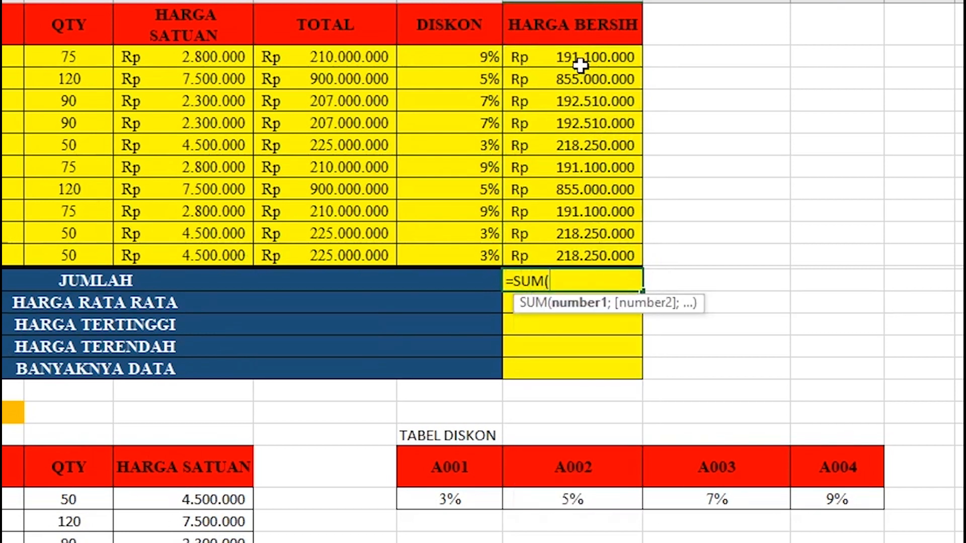
drag(574, 58, 568, 264)
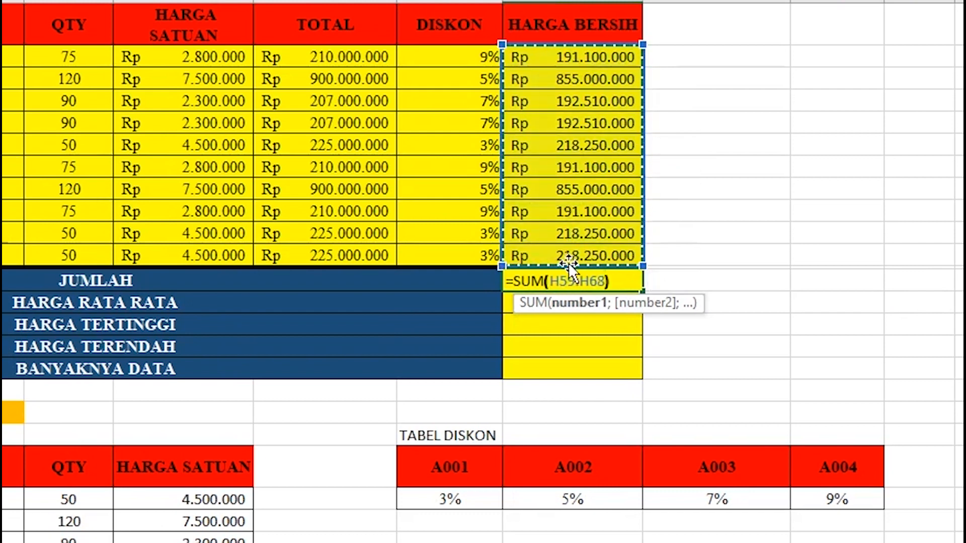
key(Return)
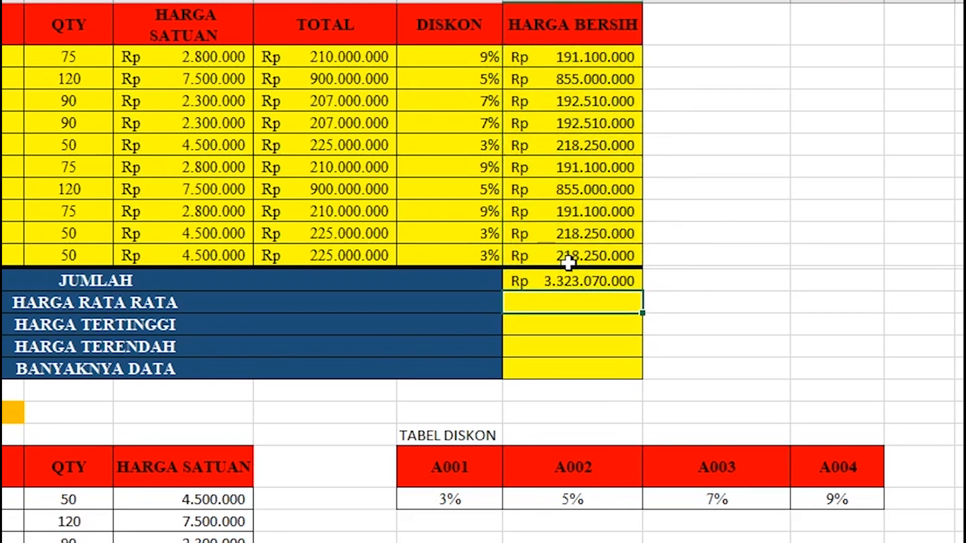
Enter =AVERAGE(H59:H68) in HARGA RATA RATA, giving Rp 332.307.000.
text(=)
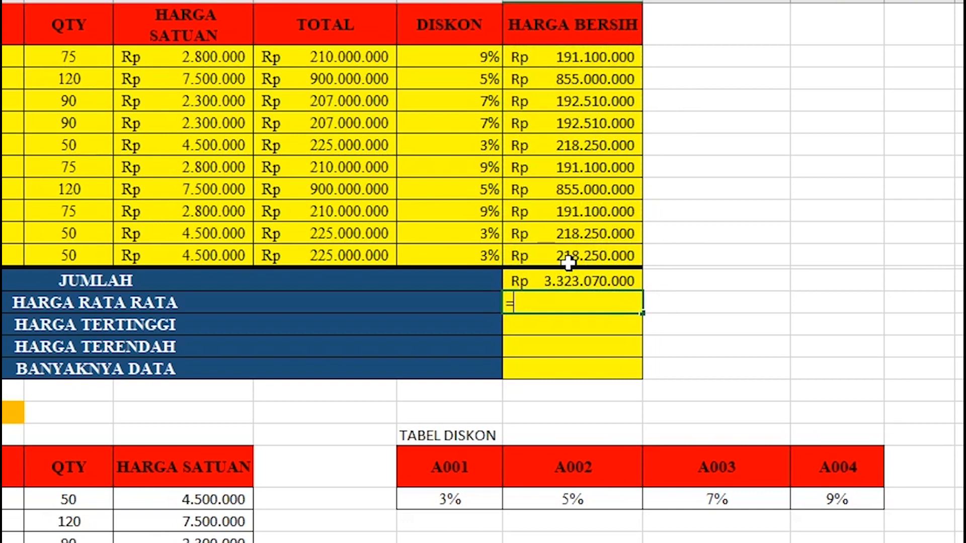
text(AVER)
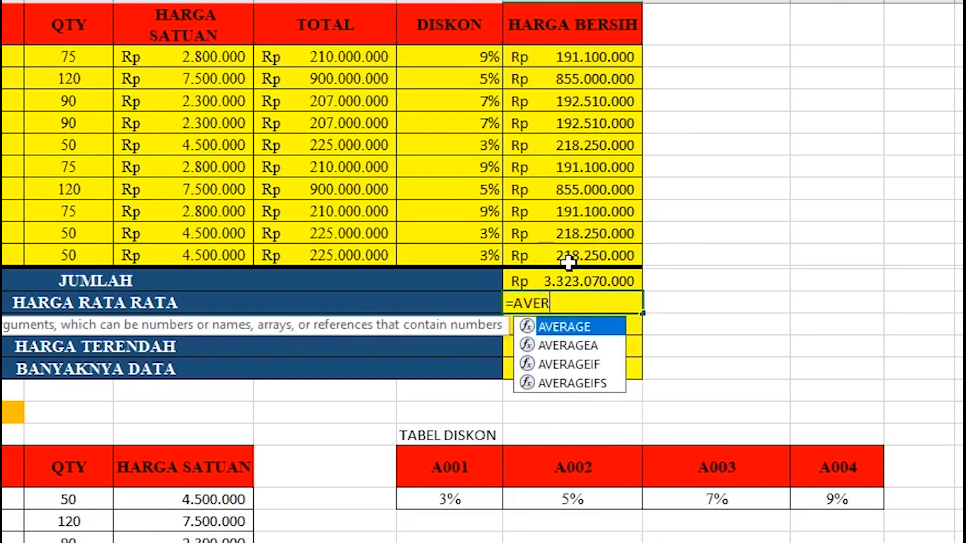
text(AGE()
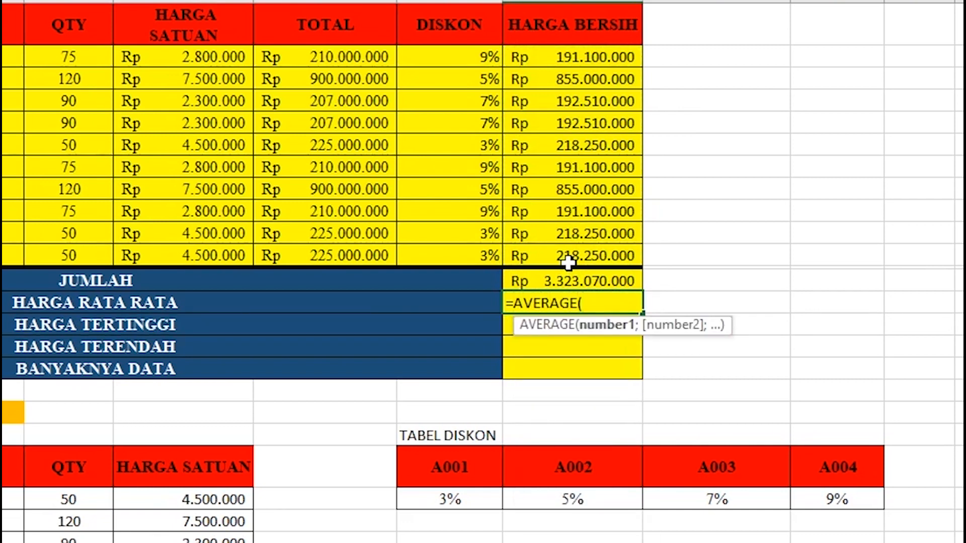
drag(543, 57, 552, 258)
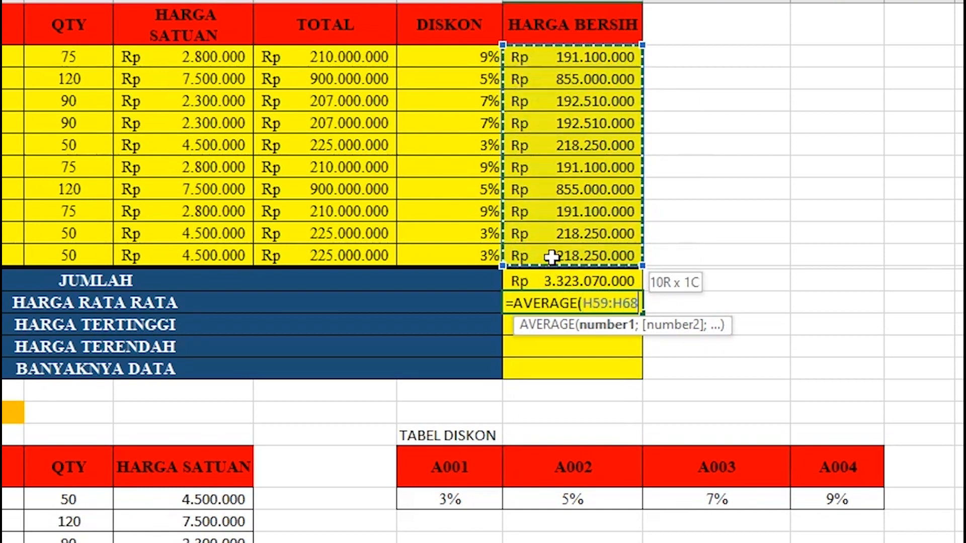
text())
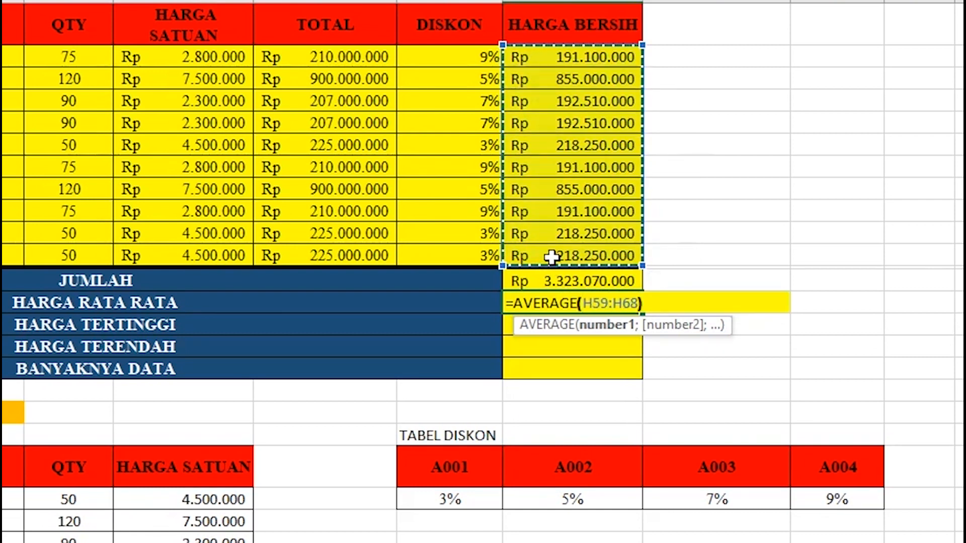
key(Return)
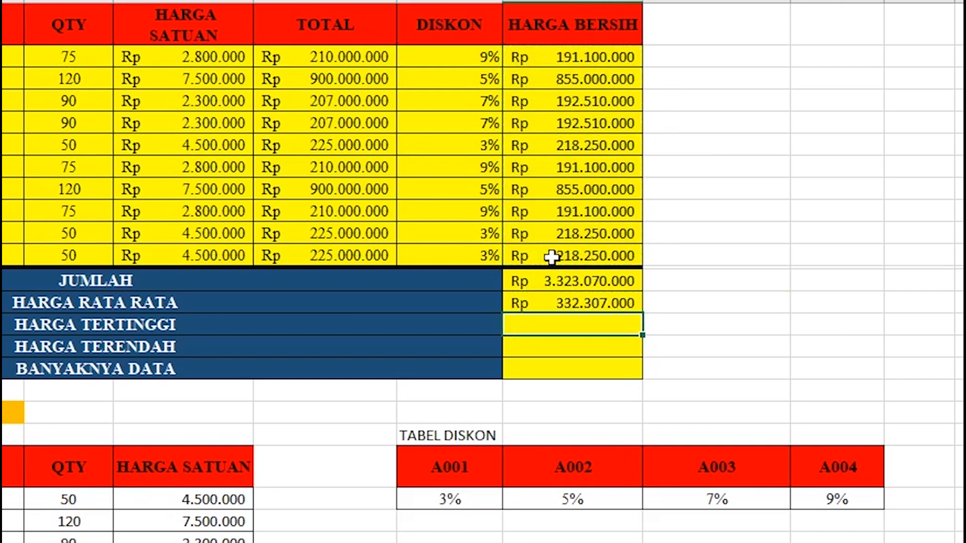
Enter =MAX(H59:H68) for the highest net price, Rp 855.000.000.
text(=)
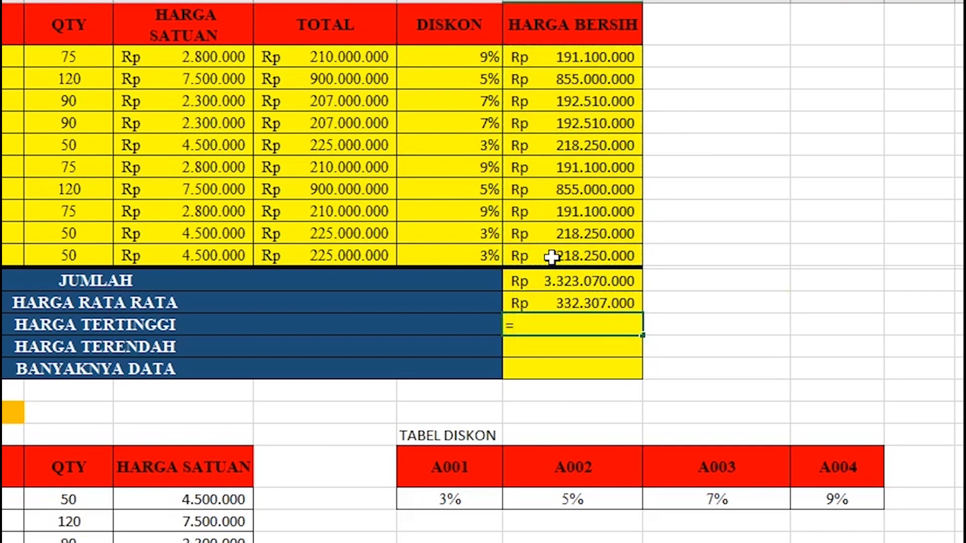
text(MAX()
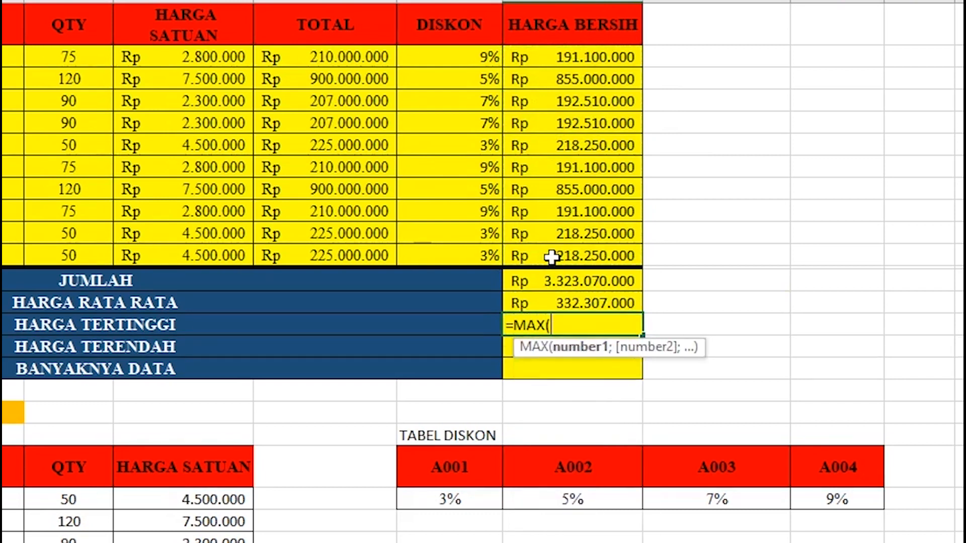
drag(530, 56, 564, 249)
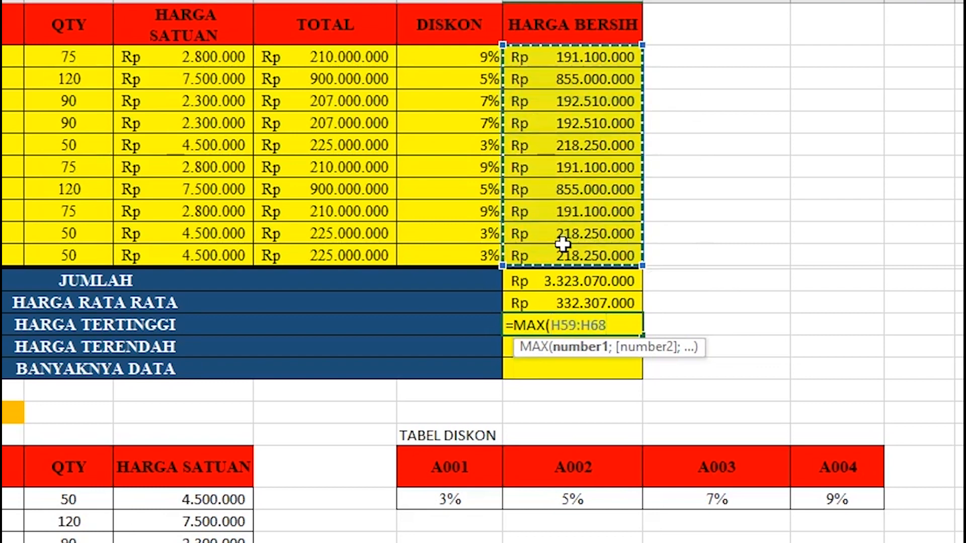
text())
key(Return)
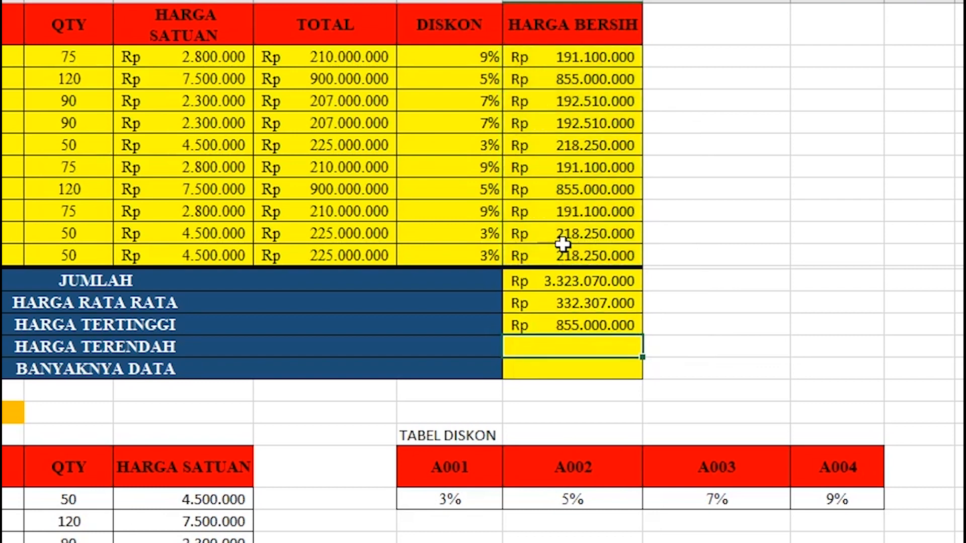
Enter =MIN(H59:H68) in HARGA TERENDAH, giving Rp 191.100.000.
text(=)
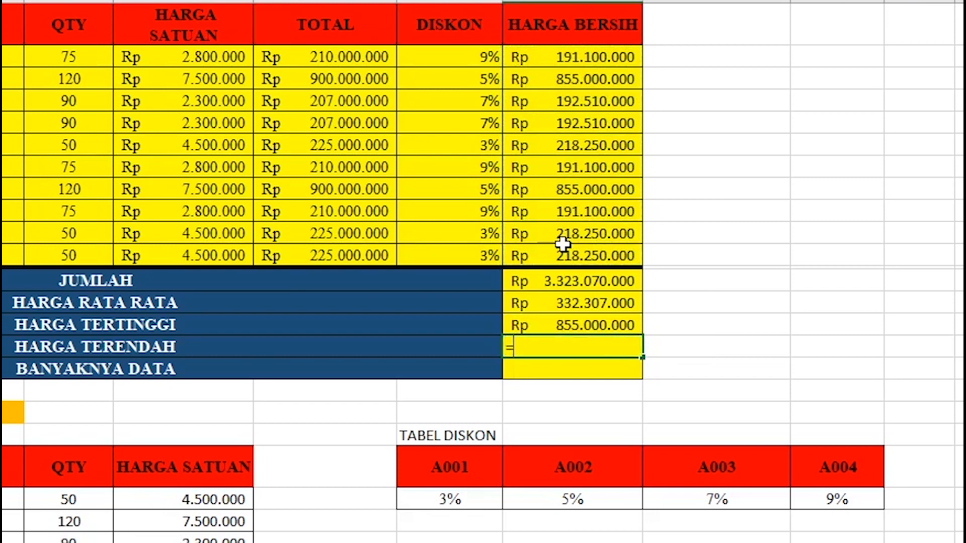
text(MIN()
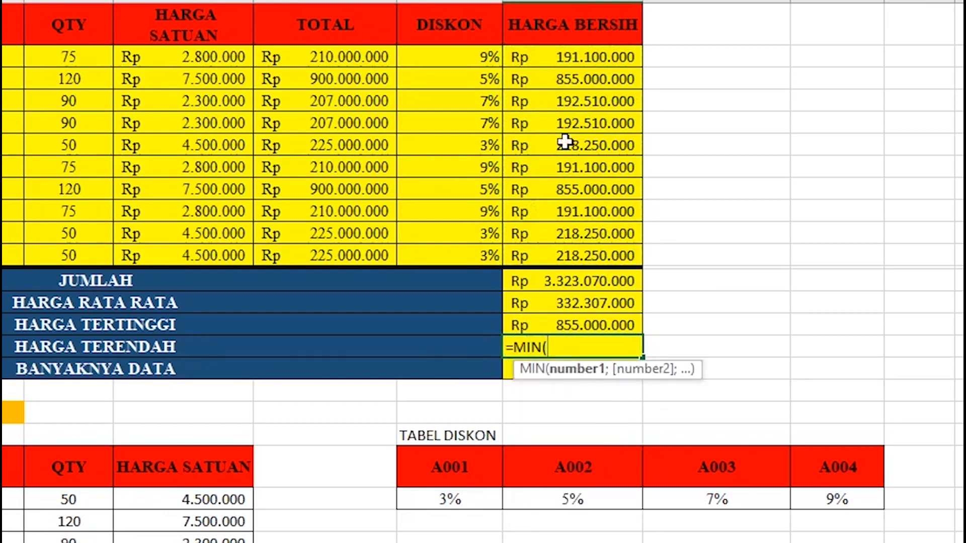
drag(575, 57, 579, 264)
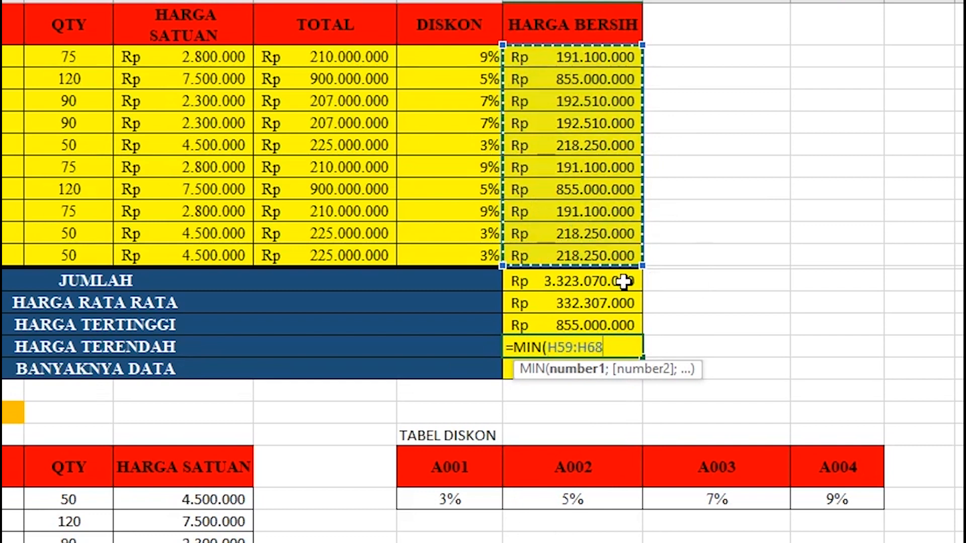
text())
key(Return)
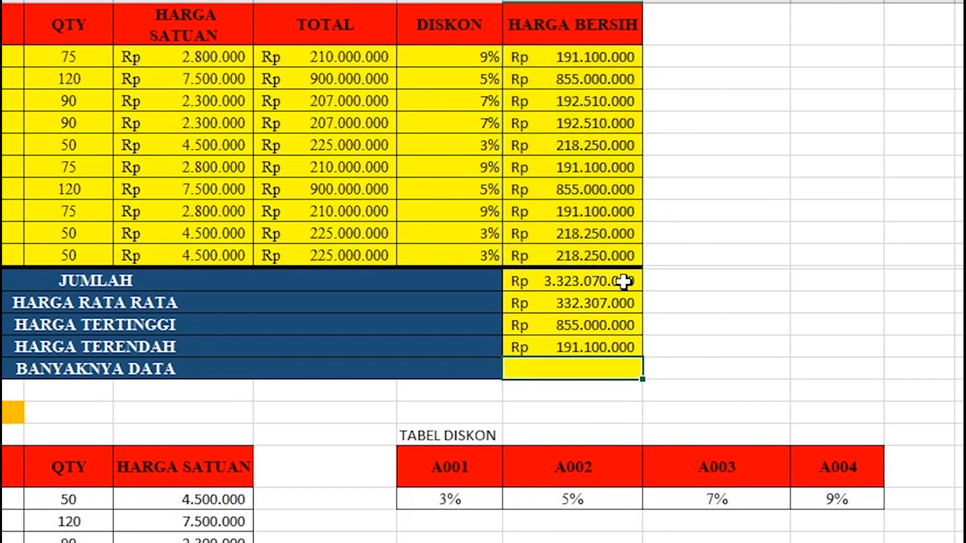
Enter =COUNT(H59:H68) in BANYAKNYA DATA, giving 10.
text(=)
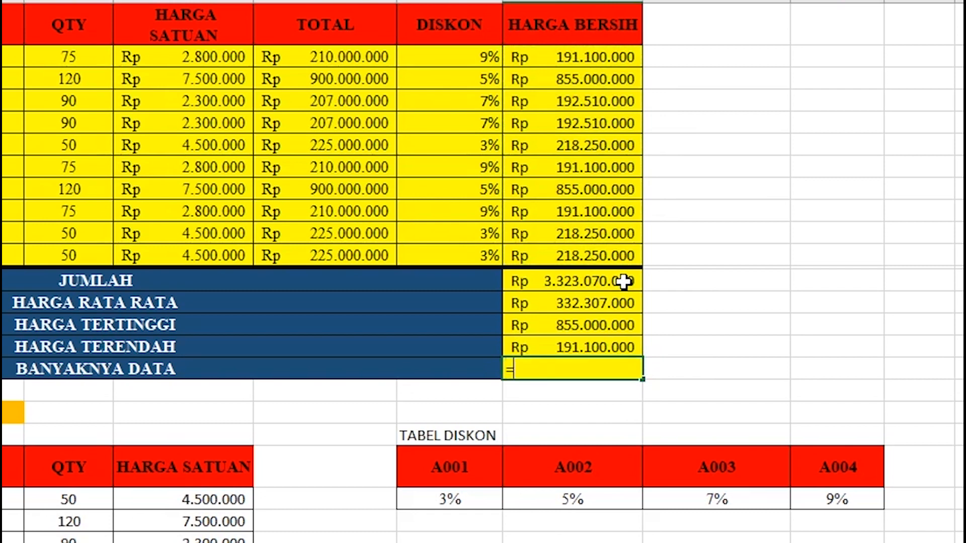
text(COUN)
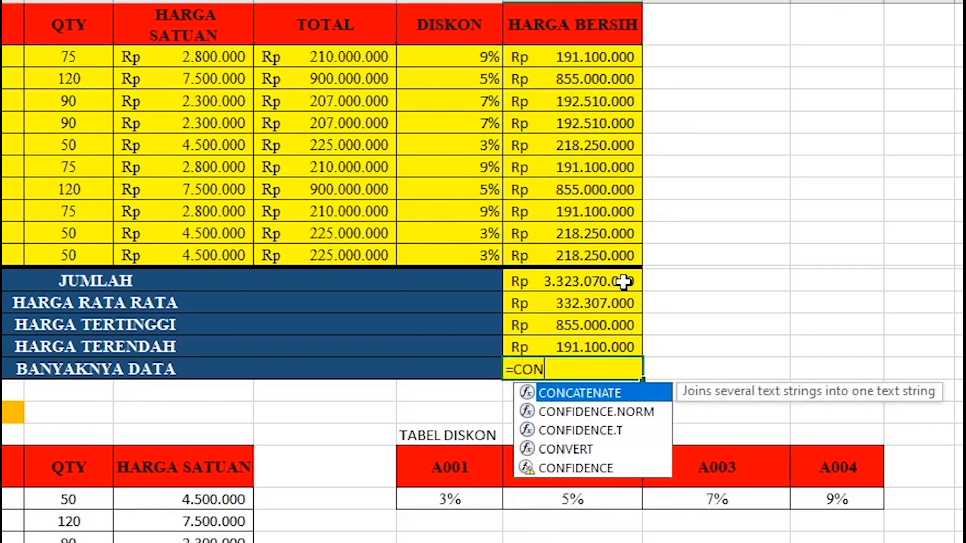
key(BackSpace)
text(UNT)
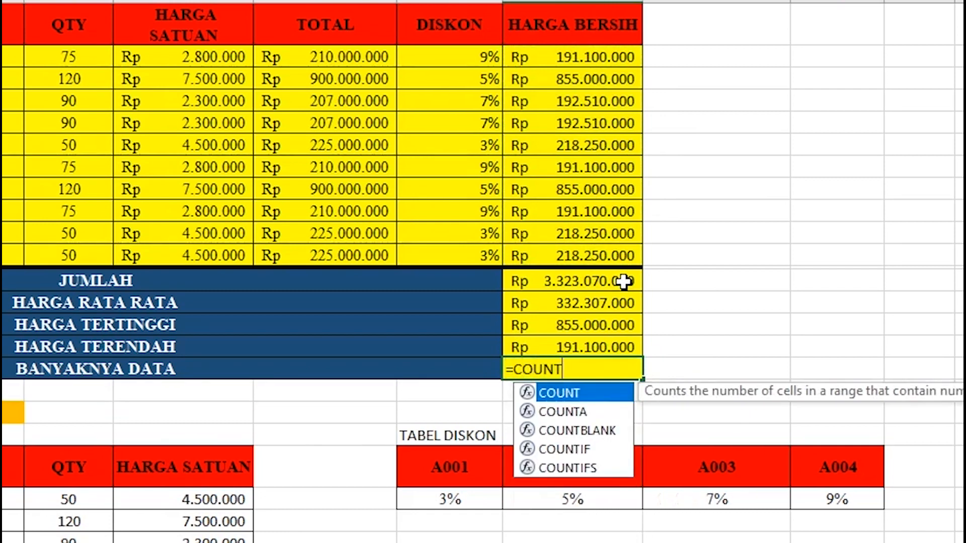
text(()
drag(596, 55, 597, 254)
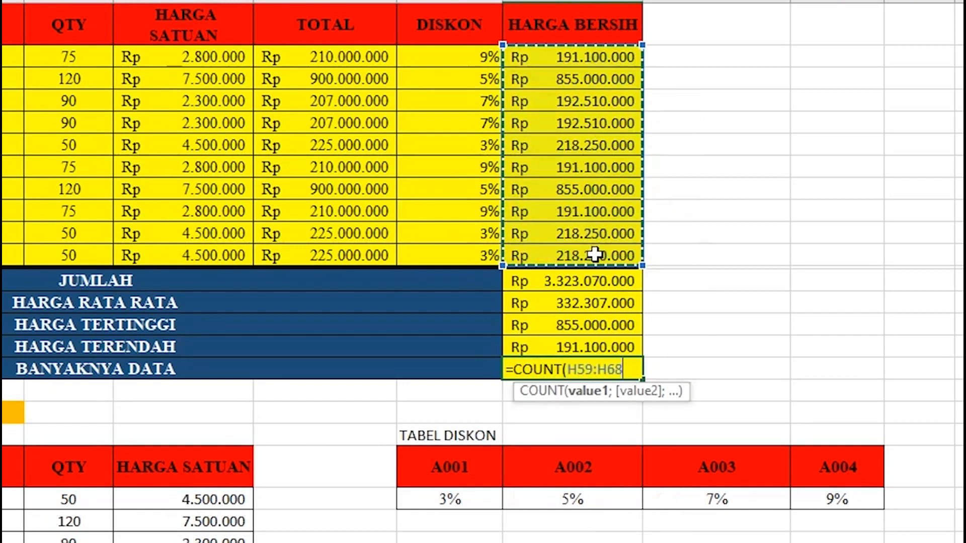
key(Return)
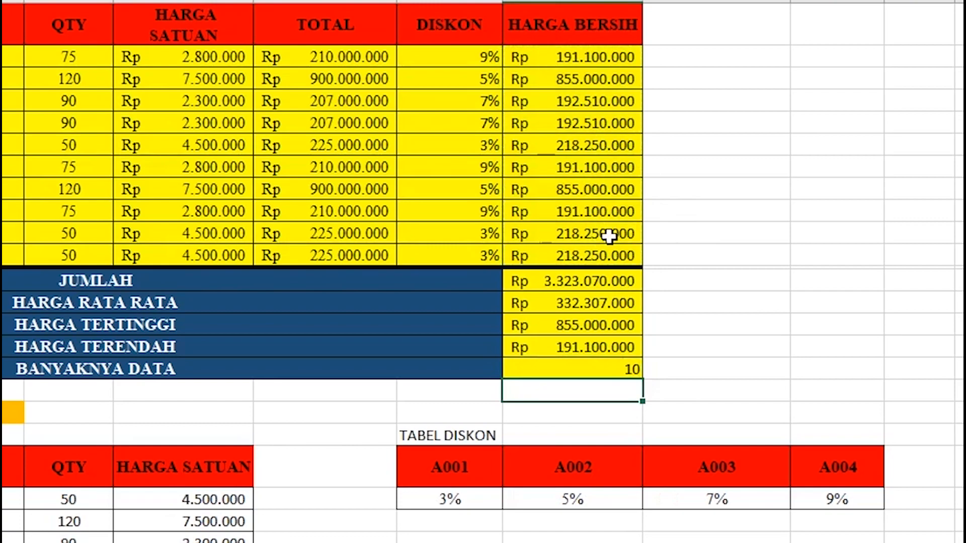
scroll(607, 241, down, 2)
scroll(602, 248, up, 4)
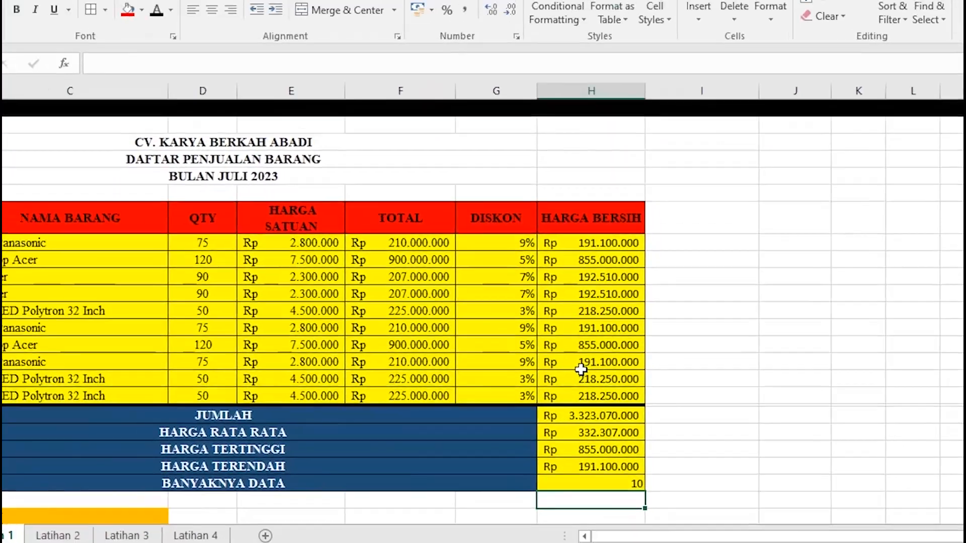
scroll(581, 370, up, 3)
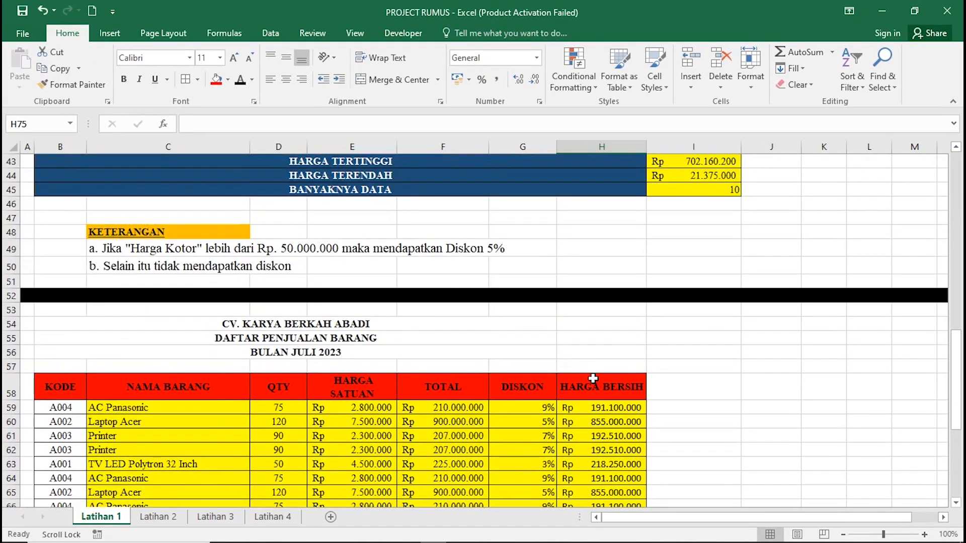
scroll(593, 378, down, 4)
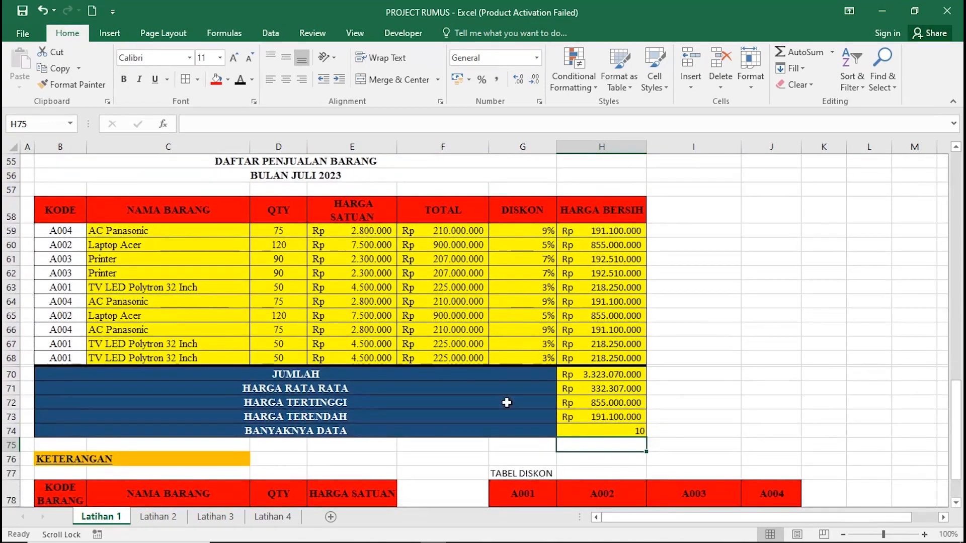
click(158, 518)
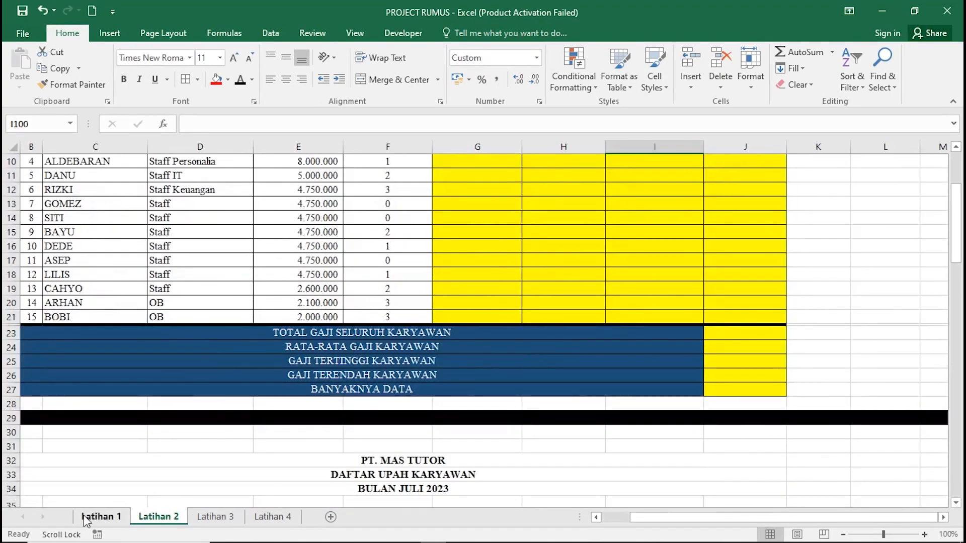
click(211, 518)
click(278, 519)
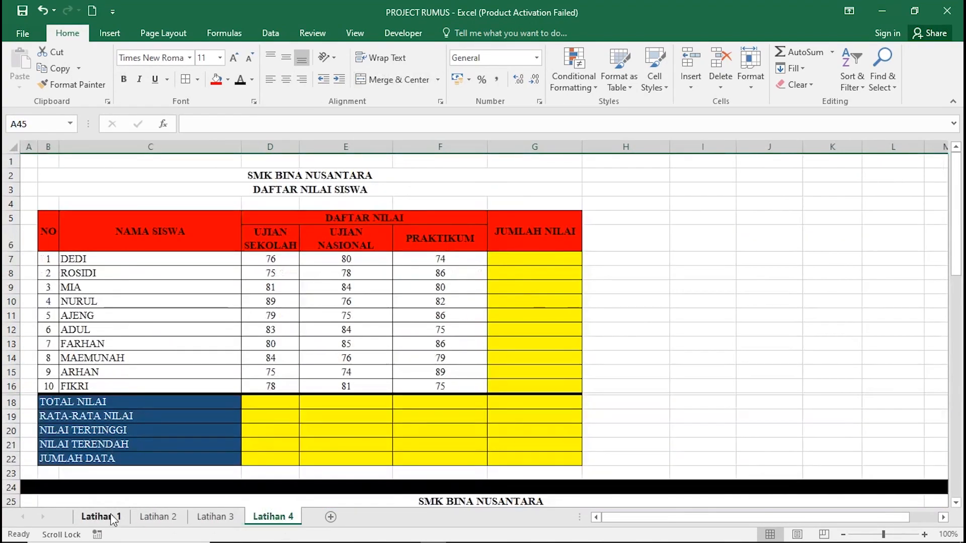
click(113, 519)
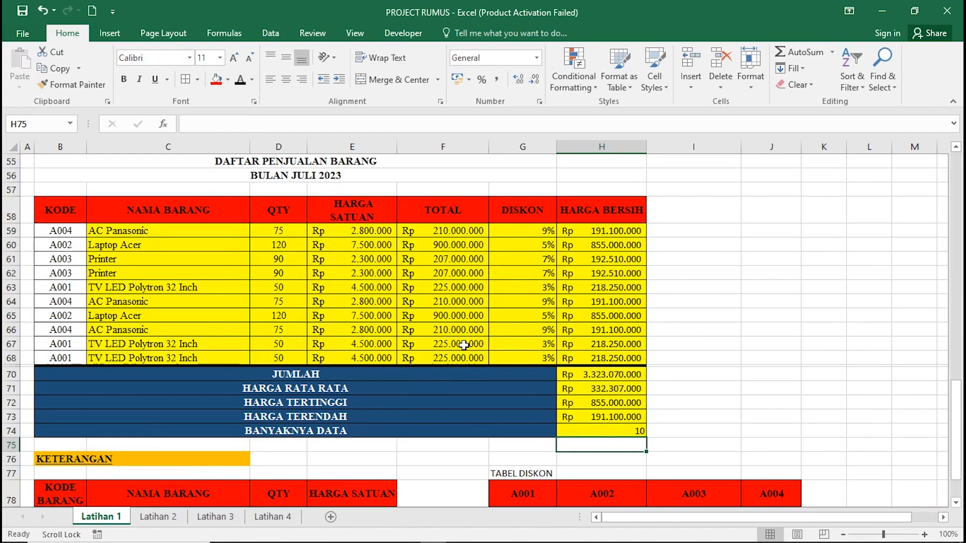
scroll(463, 345, down, 2)
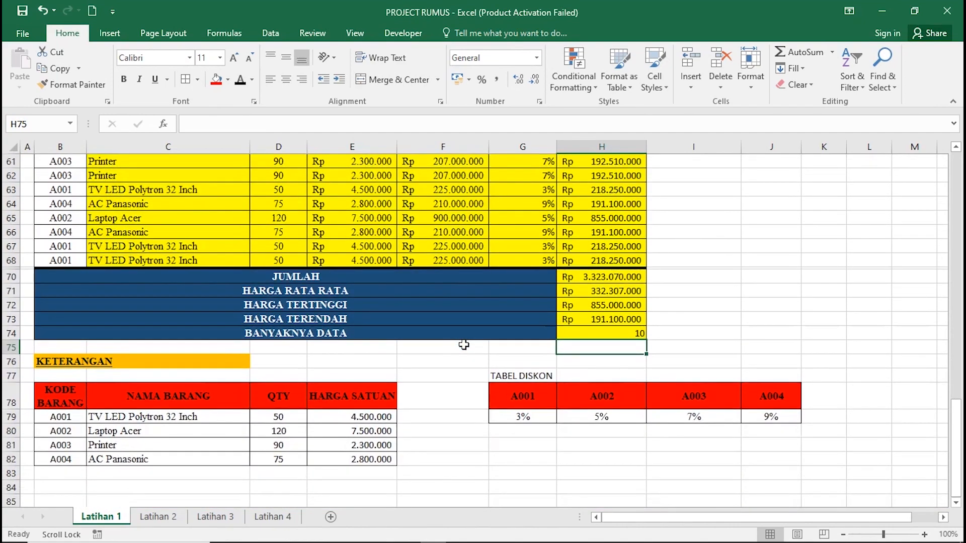
scroll(464, 345, up, 2)
scroll(463, 345, up, 1)
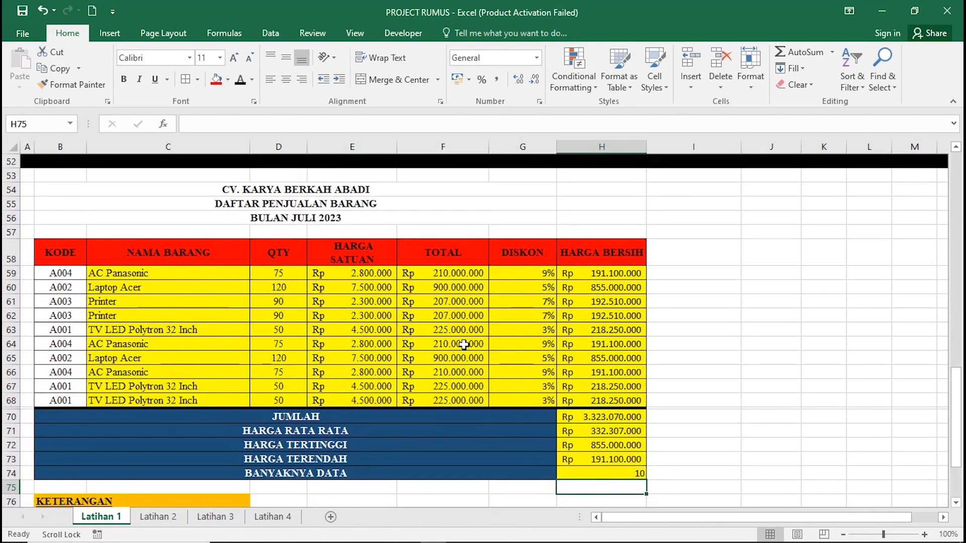
scroll(463, 345, up, 8)
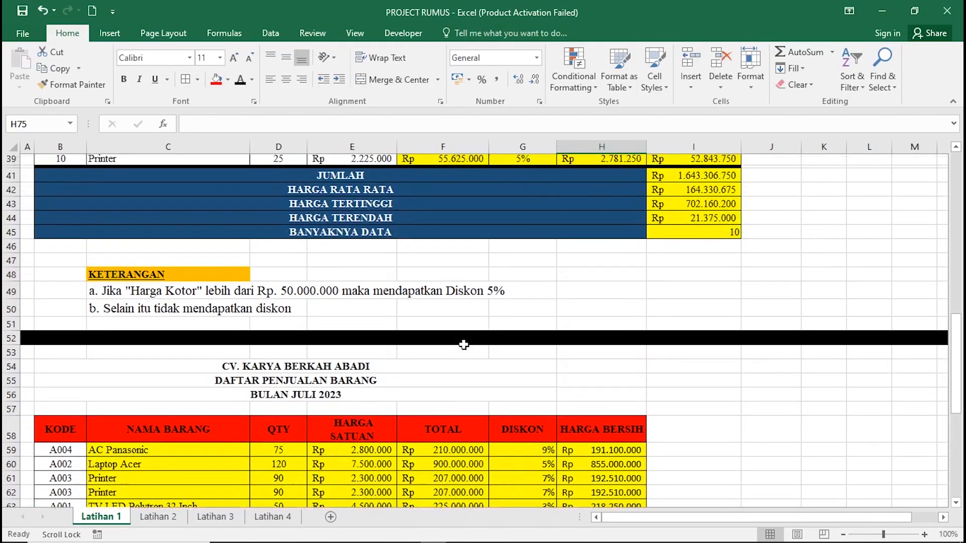
scroll(463, 345, up, 9)
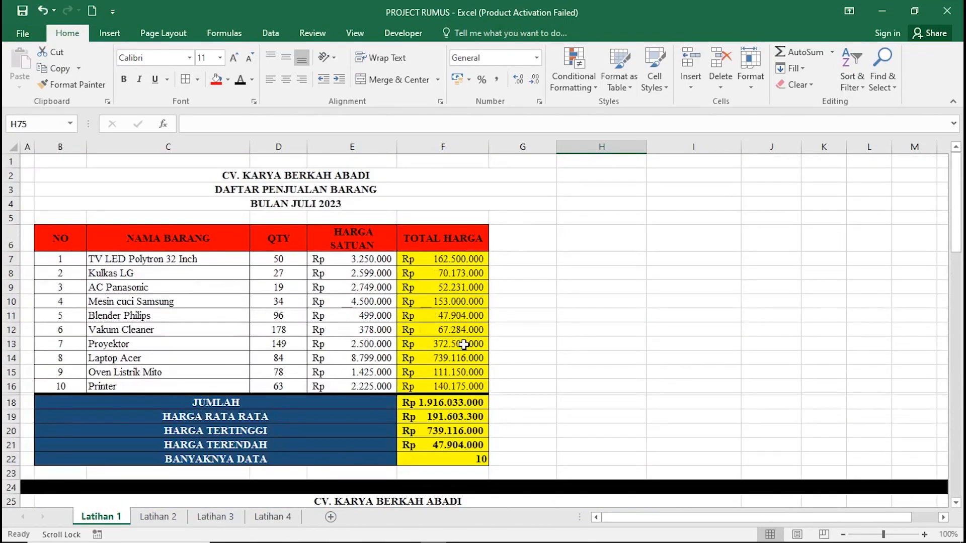
scroll(463, 345, down, 10)
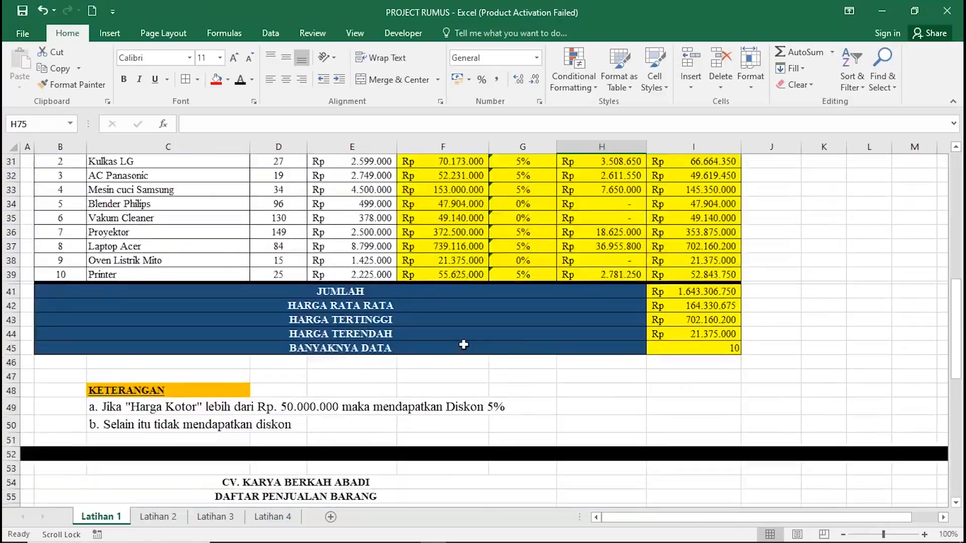
scroll(463, 345, down, 3)
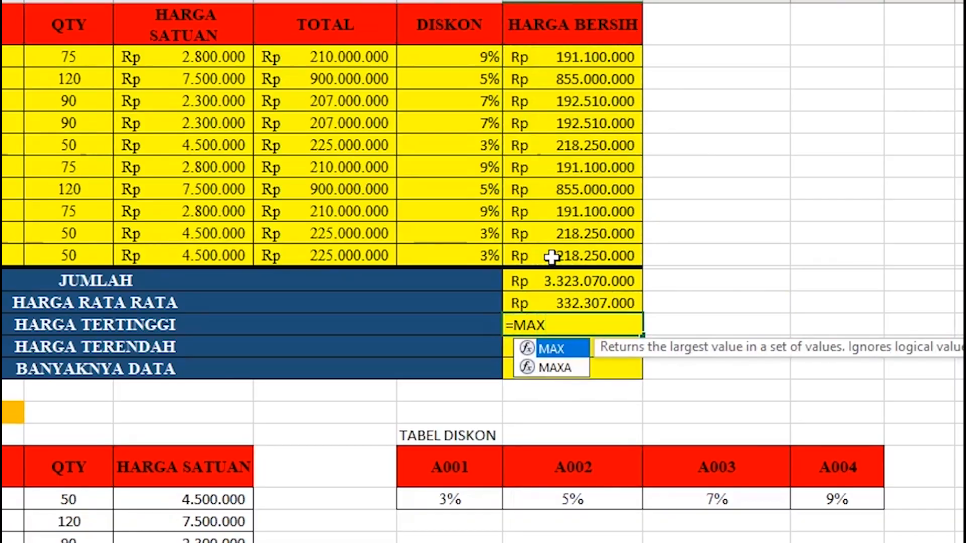
Complete =MAX(H59:H68) in HARGA TERTINGGI, showing Rp 855.000.000.
text(()
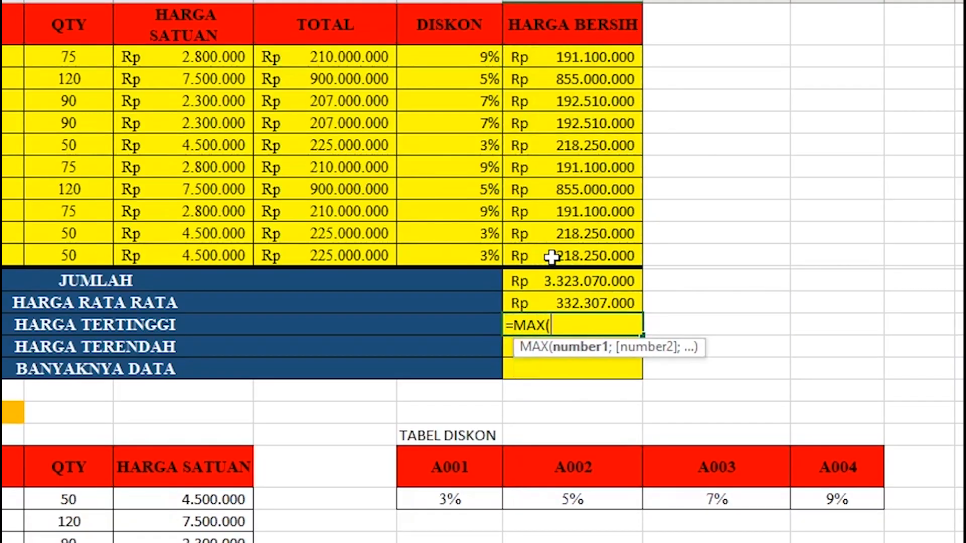
drag(529, 57, 563, 244)
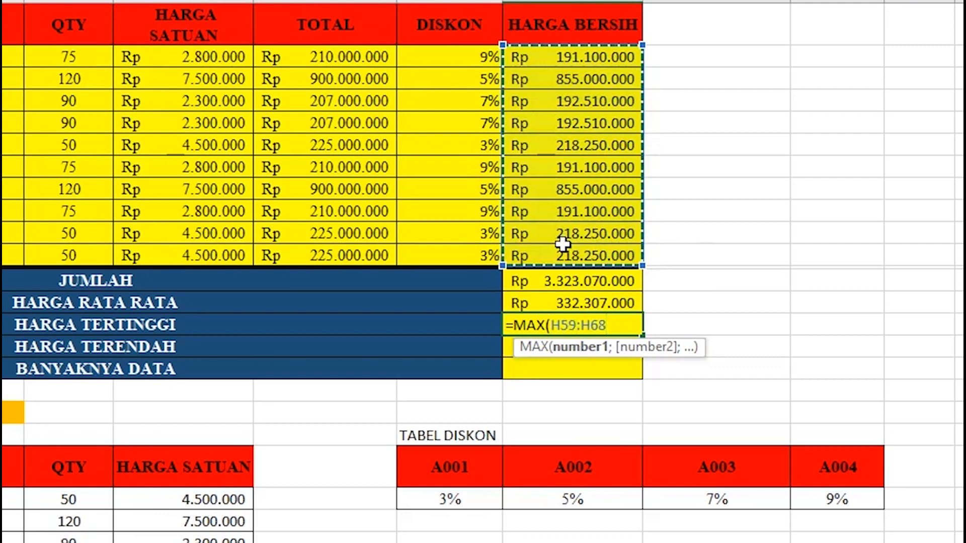
text())
key(Return)
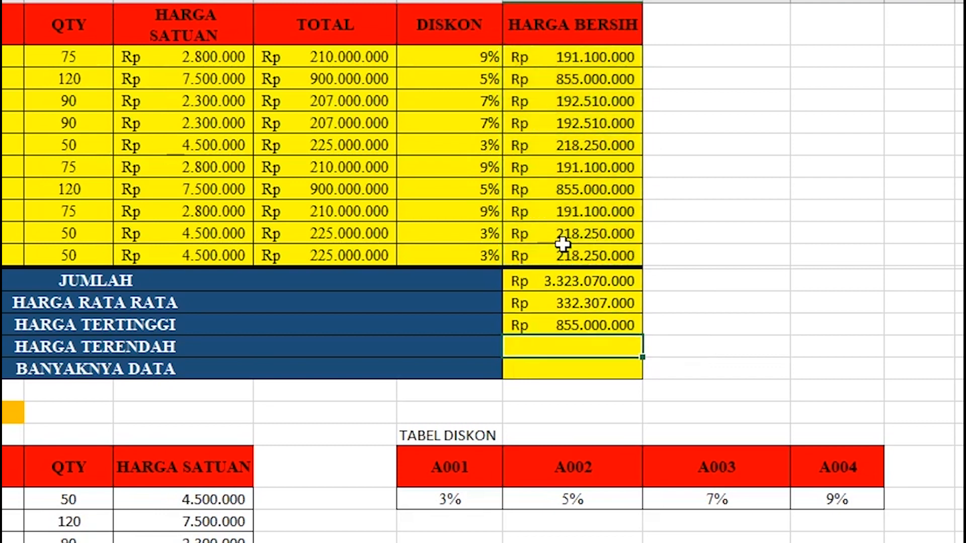
Write =MIN(H59:H68) in HARGA TERENDAH.
text(=)
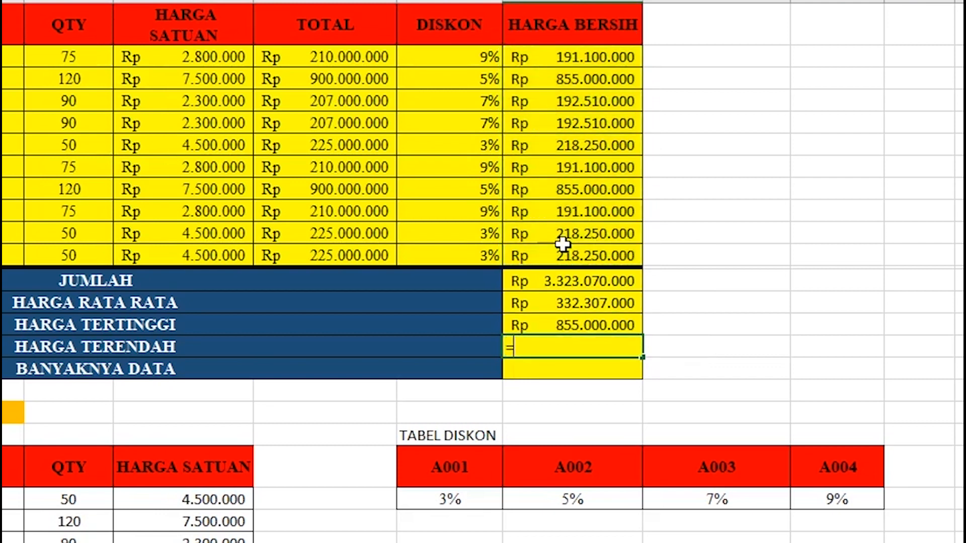
text(MIN()
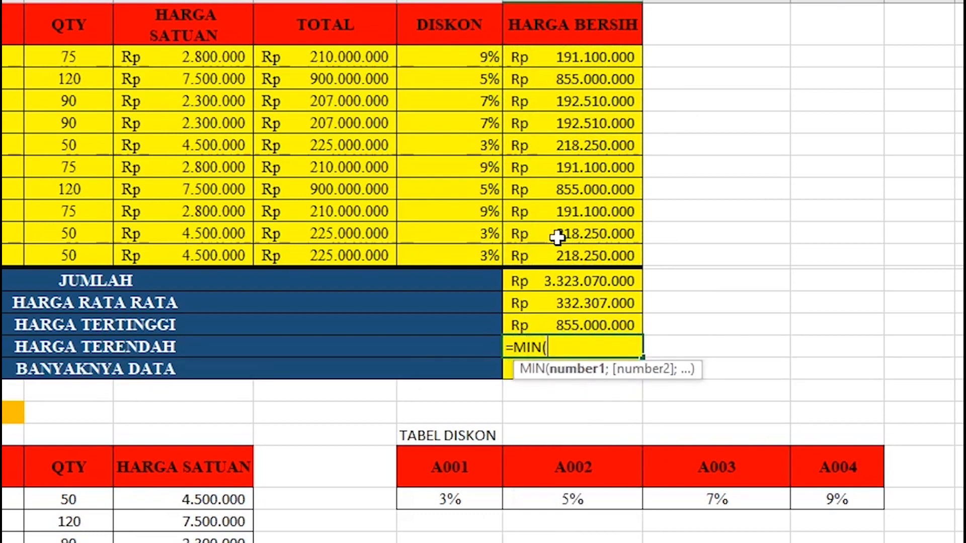
drag(576, 57, 624, 281)
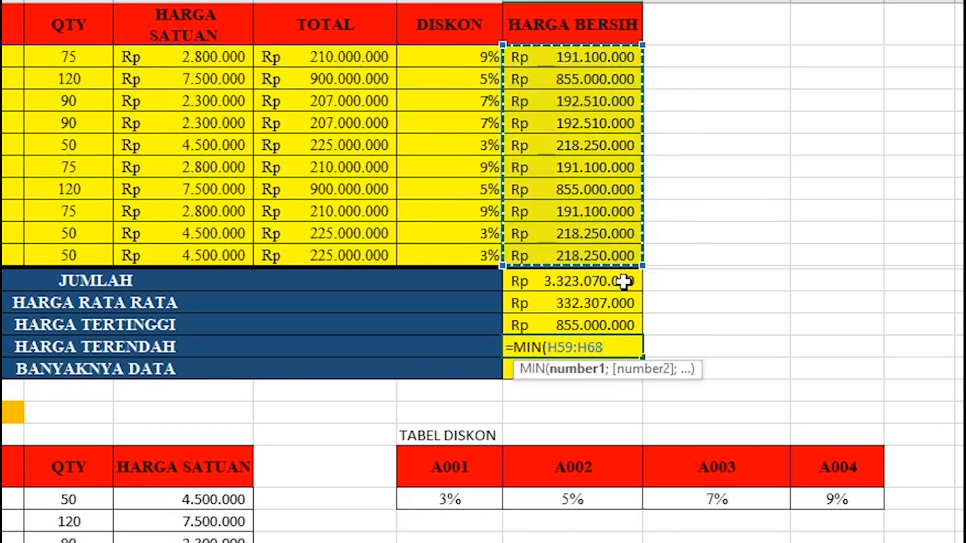
text())
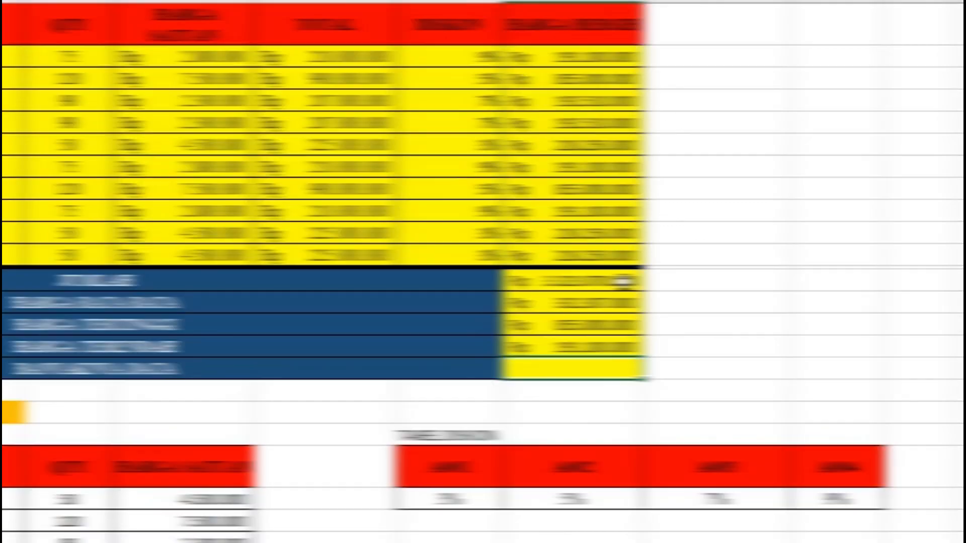